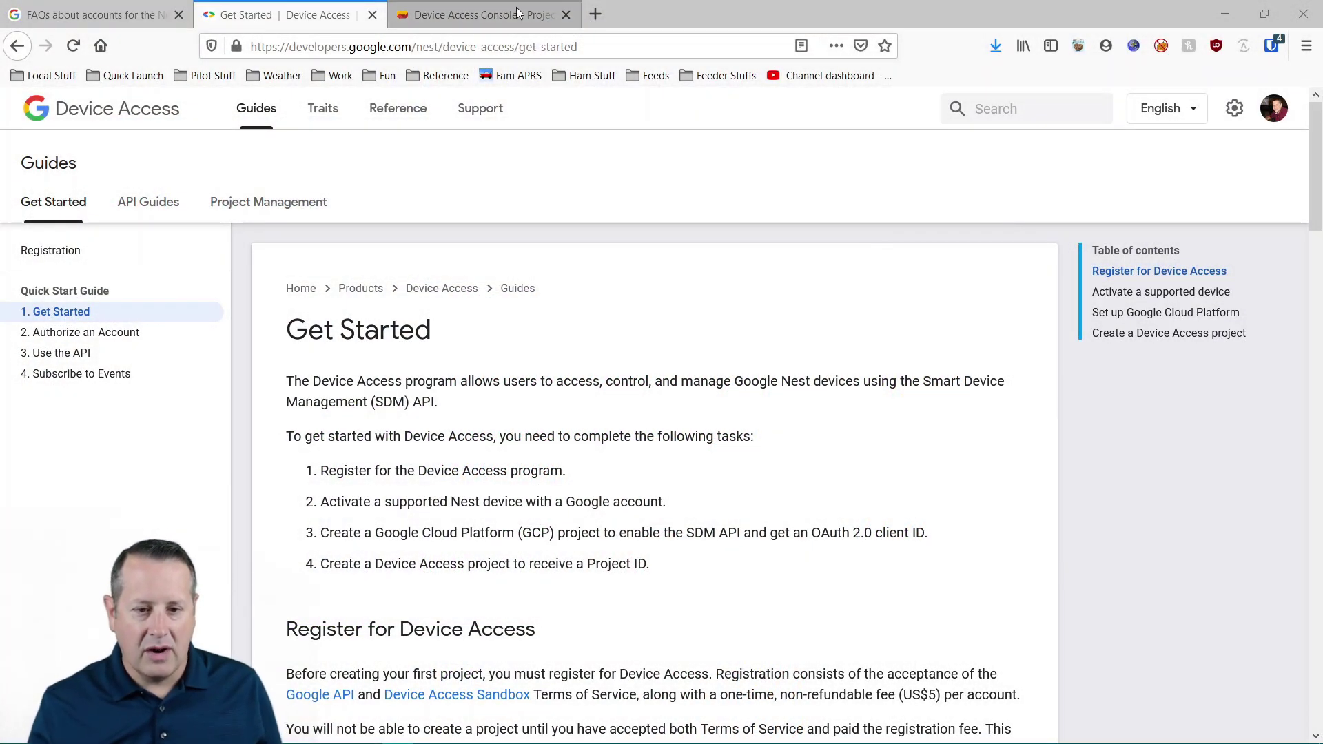
# - Bring up the 'FAQs about accounts for the Nest app' help page tab
pyautogui.click(134, 11)
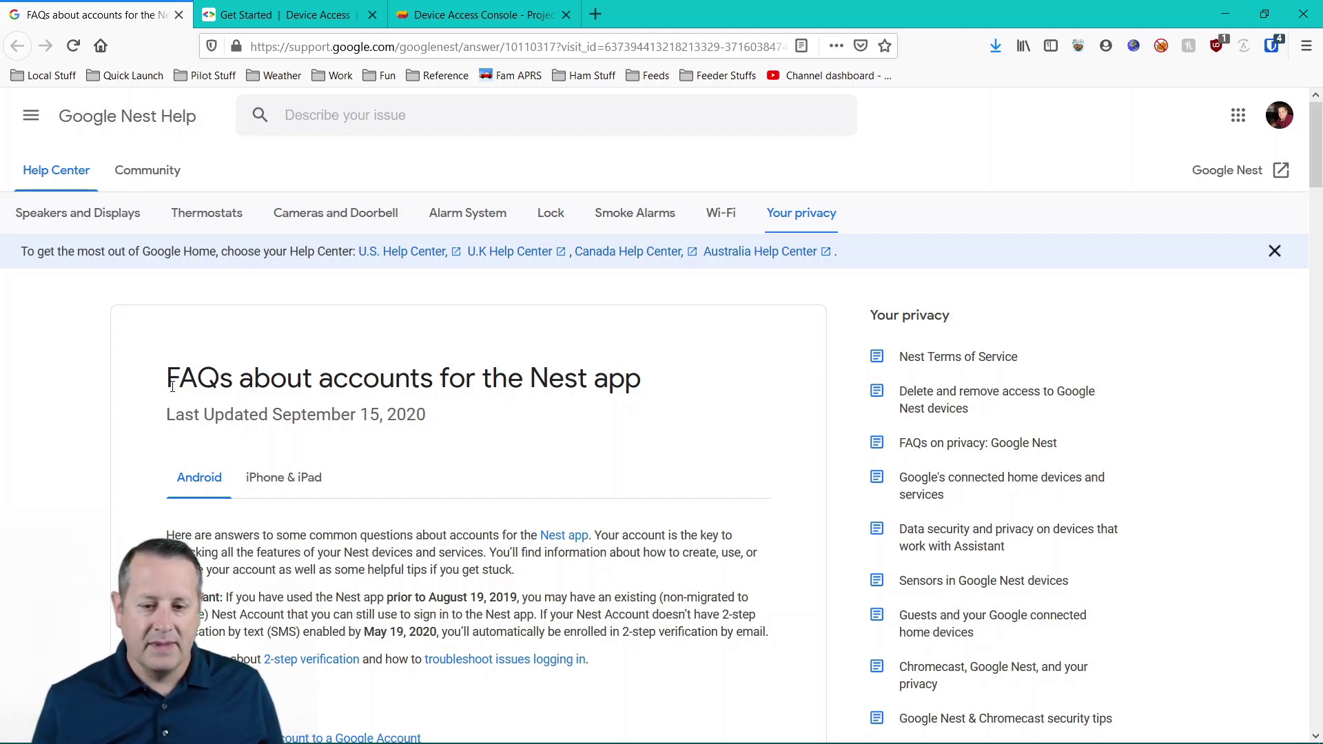
# - Select the FAQ page's full web address, then return focus to the page
pyautogui.click(335, 47)
pyautogui.click(335, 46)
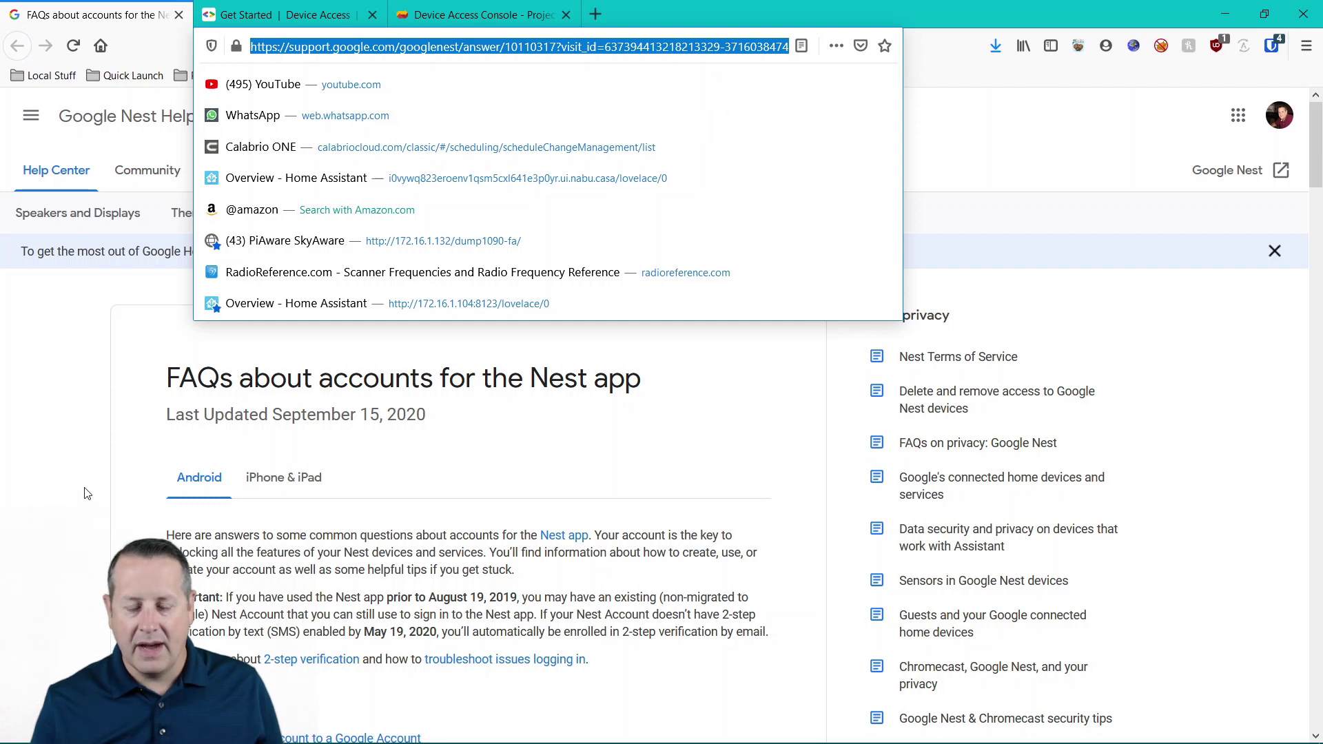
pyautogui.click(66, 472)
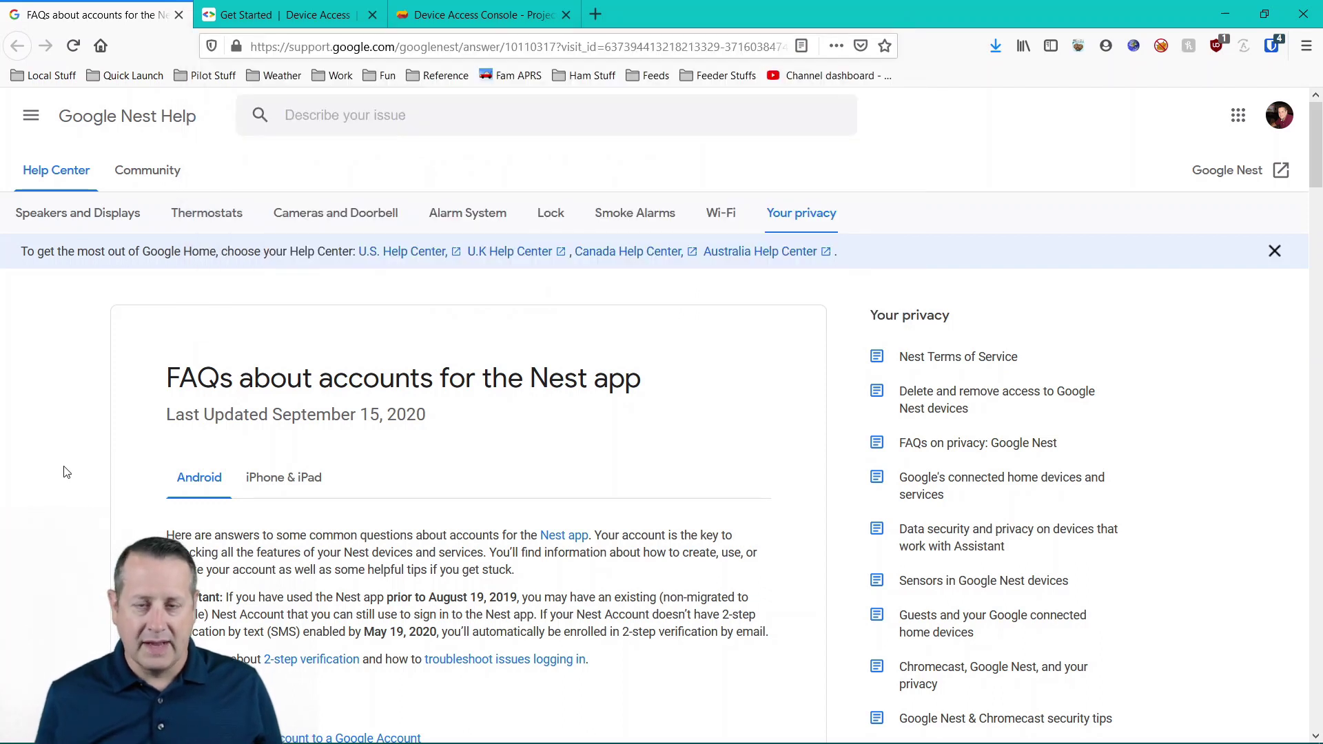
# - Read the 'Migrate your Nest Account to a Google Account' section, then return to the Get Started guide
pyautogui.scroll(-8, 83, 467)
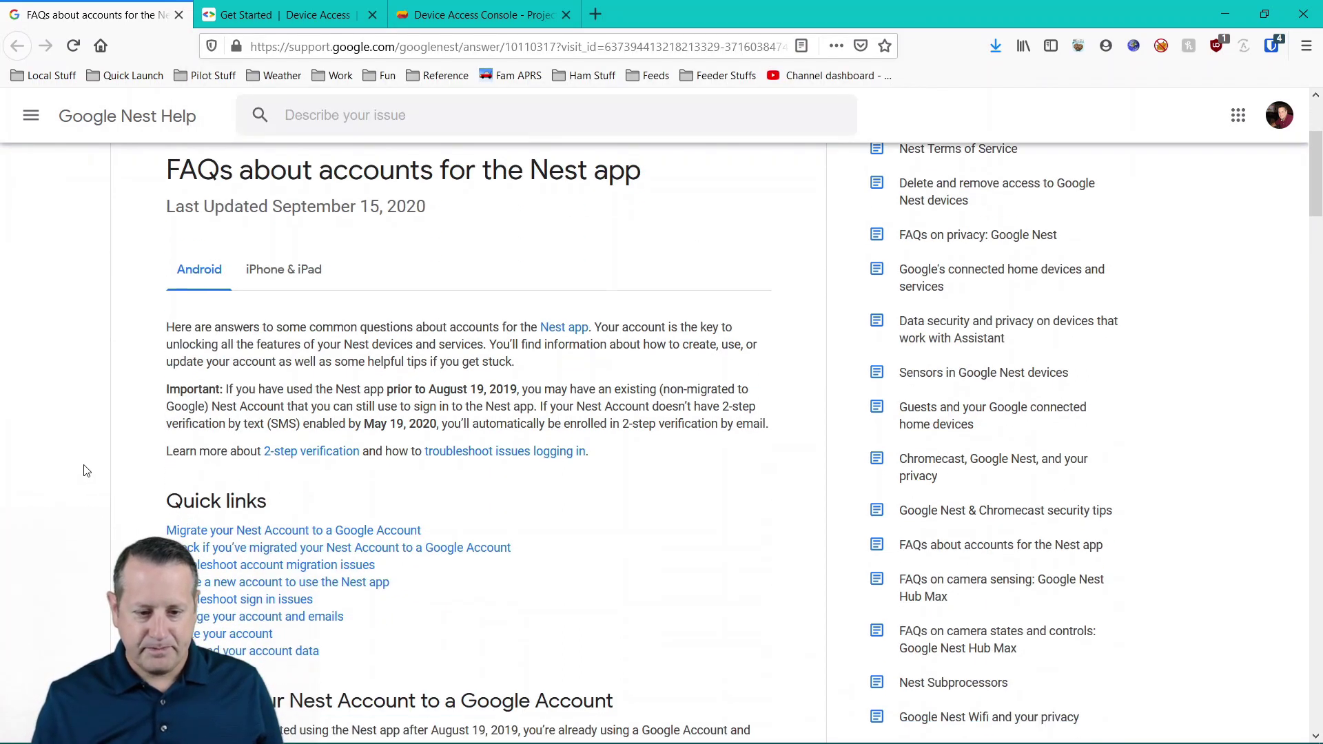
pyautogui.scroll(-4, 96, 448)
pyautogui.scroll(2, 290, 207)
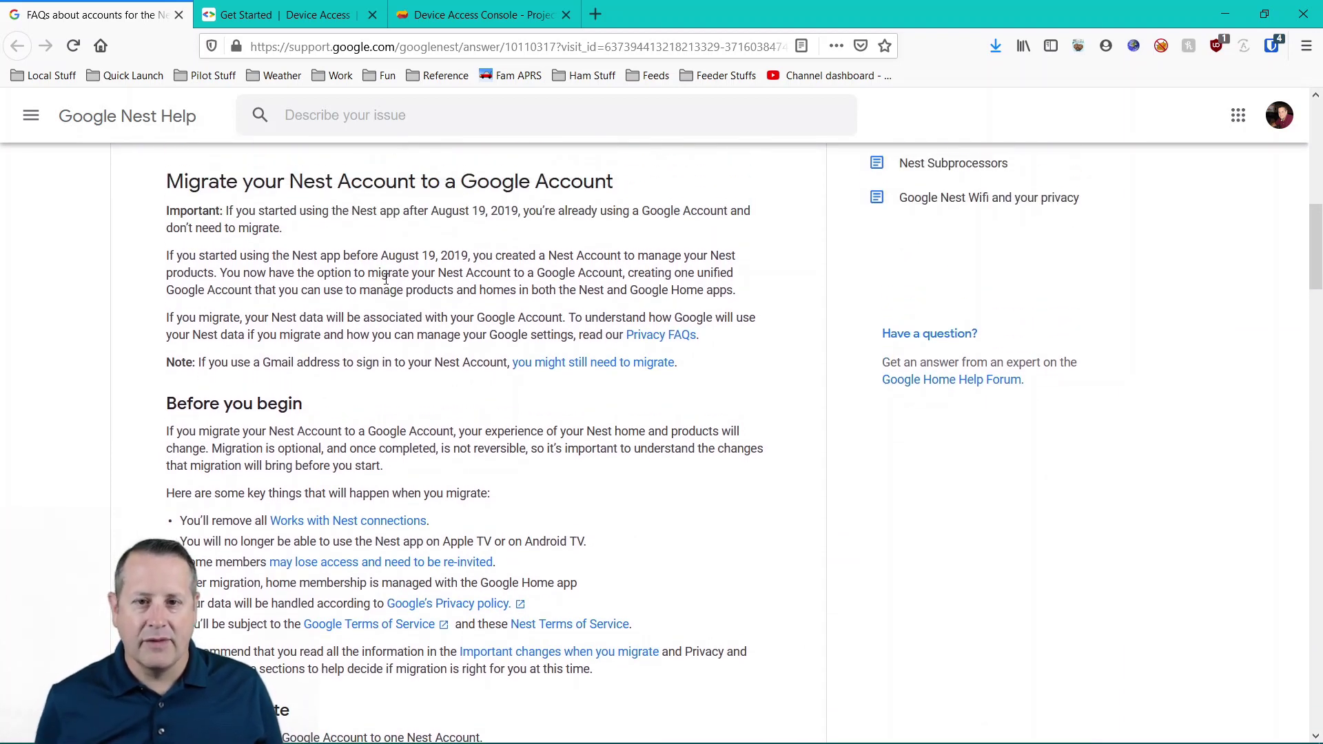
pyautogui.click(279, 15)
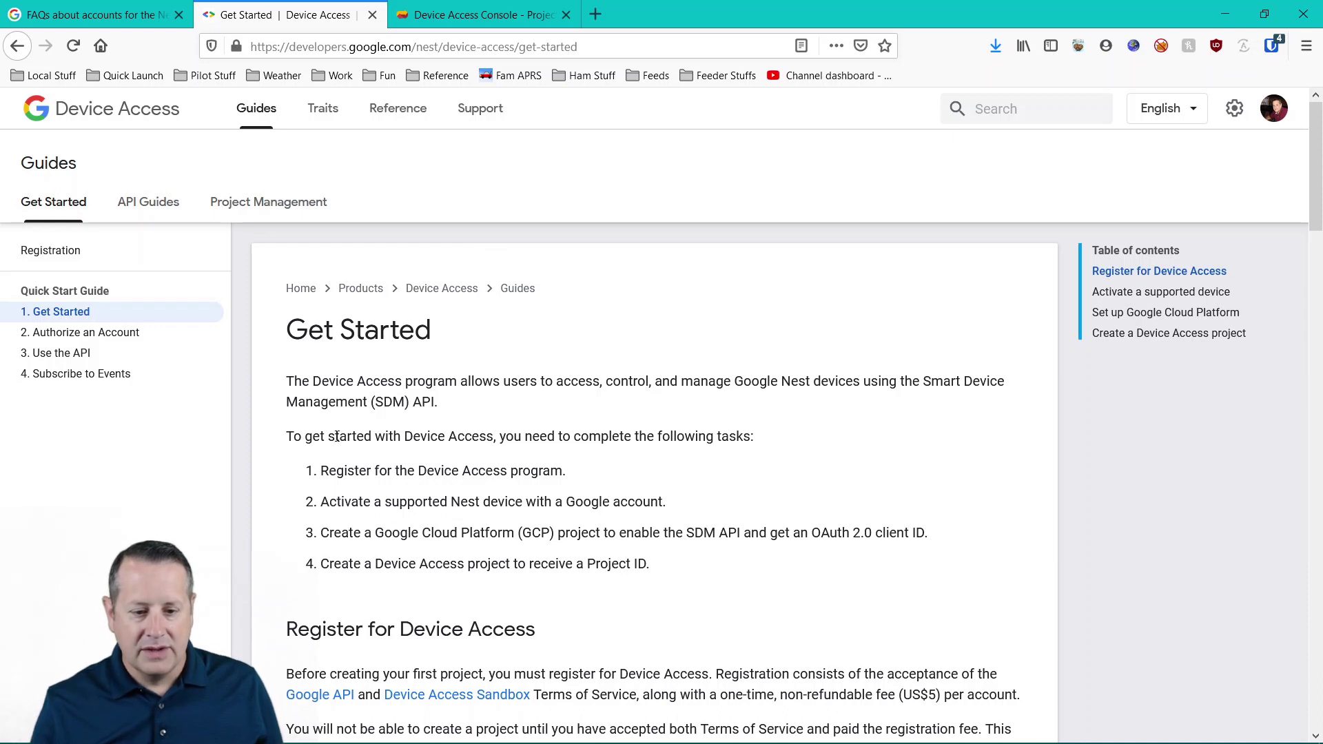
# - Read through the Register and Activate a supported device sections, then go to the Device Access Console
pyautogui.scroll(-2, 337, 436)
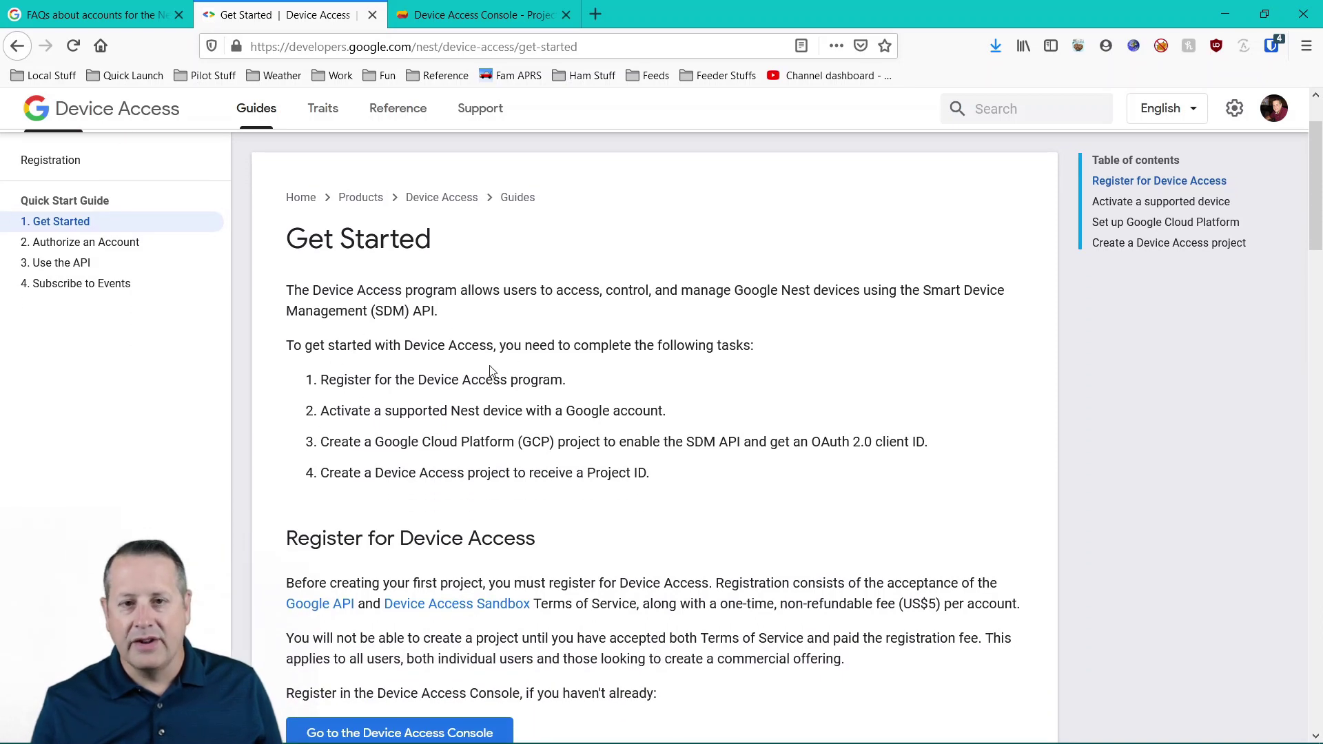
pyautogui.scroll(-2, 421, 380)
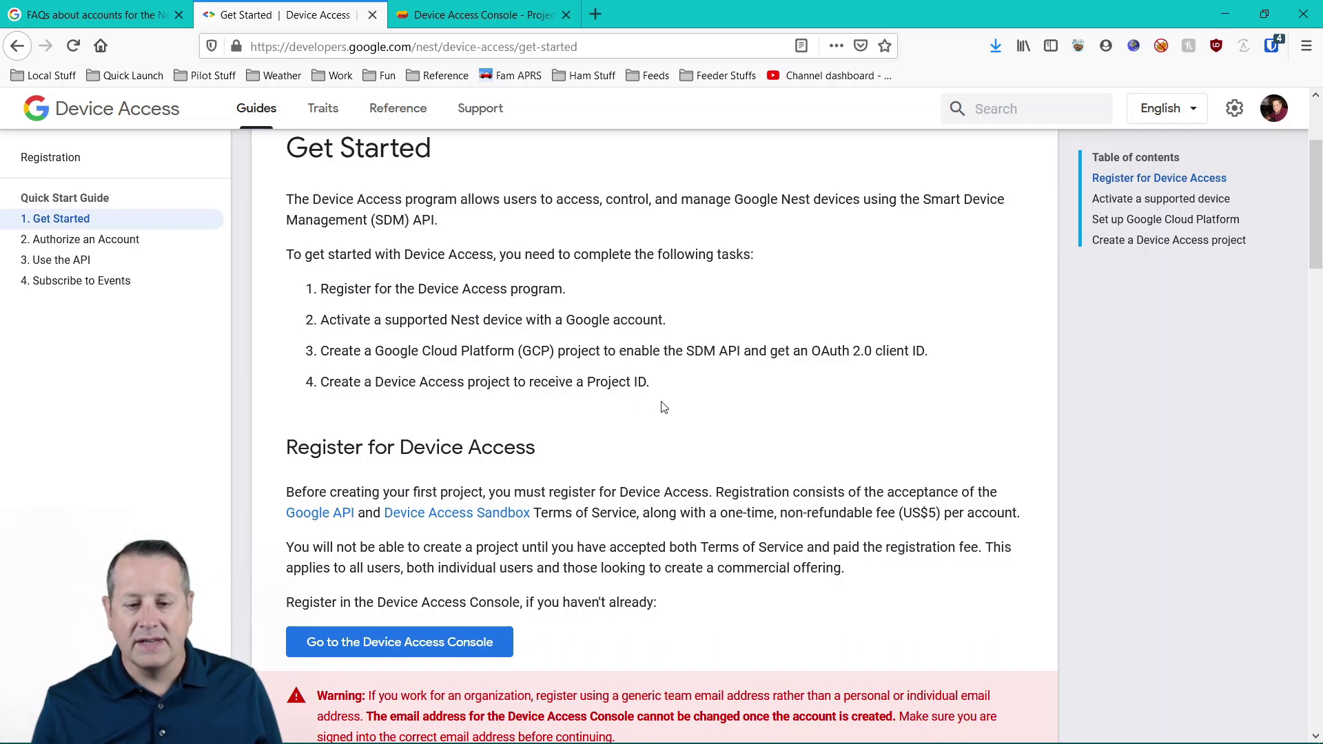
pyautogui.scroll(-3, 427, 369)
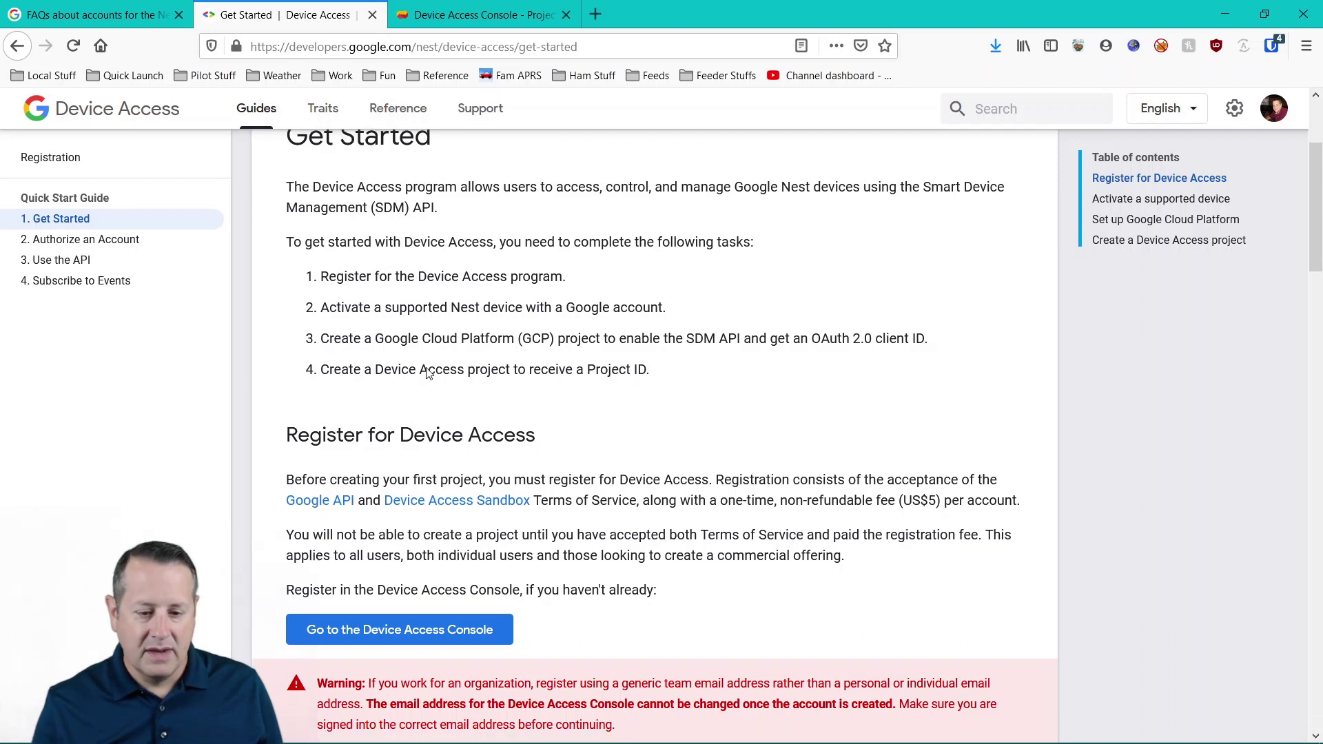
pyautogui.scroll(-5, 309, 368)
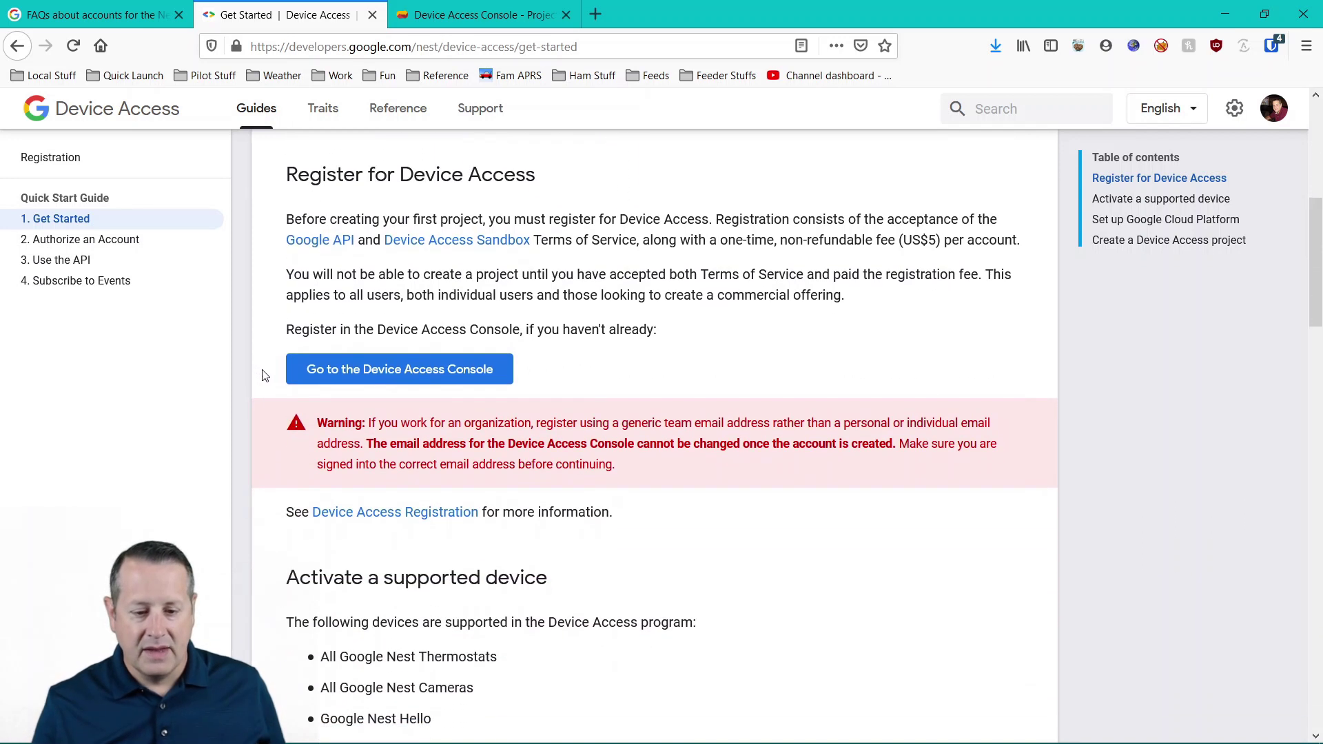
pyautogui.scroll(-5, 279, 372)
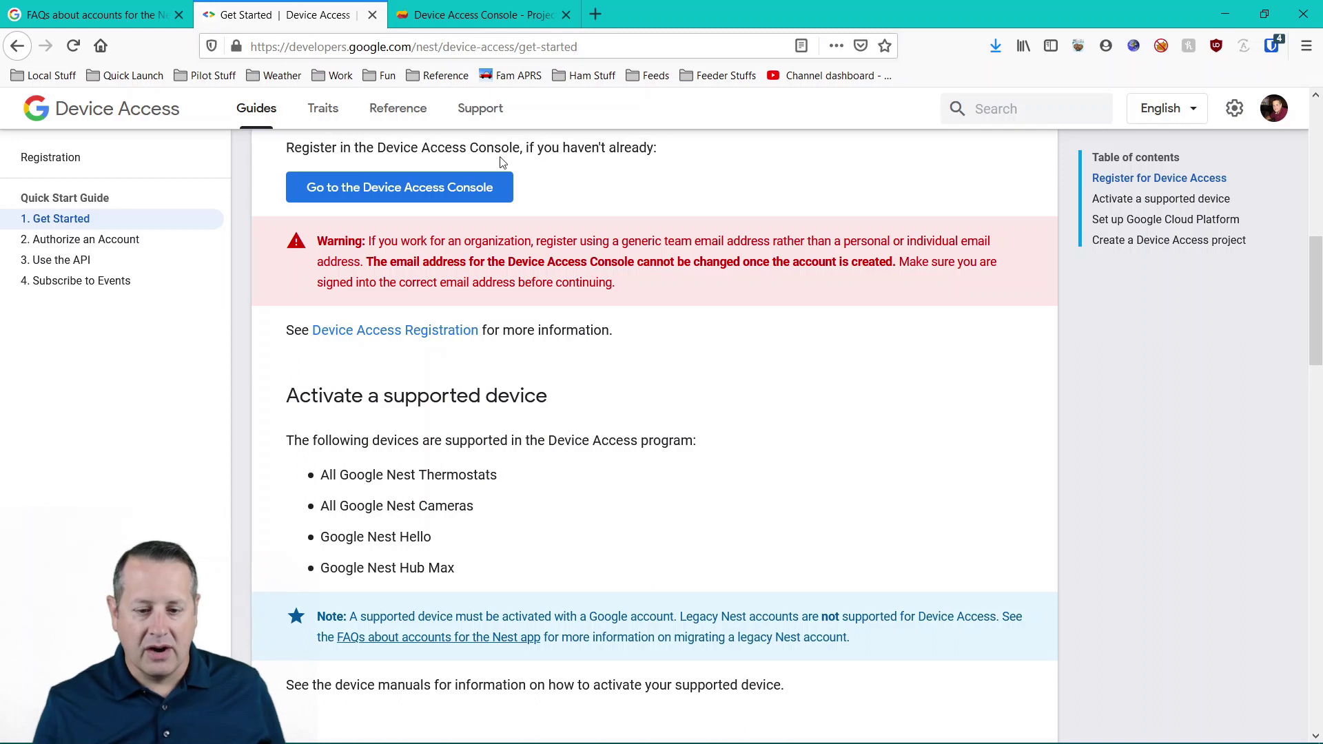
pyautogui.scroll(-4, 655, 357)
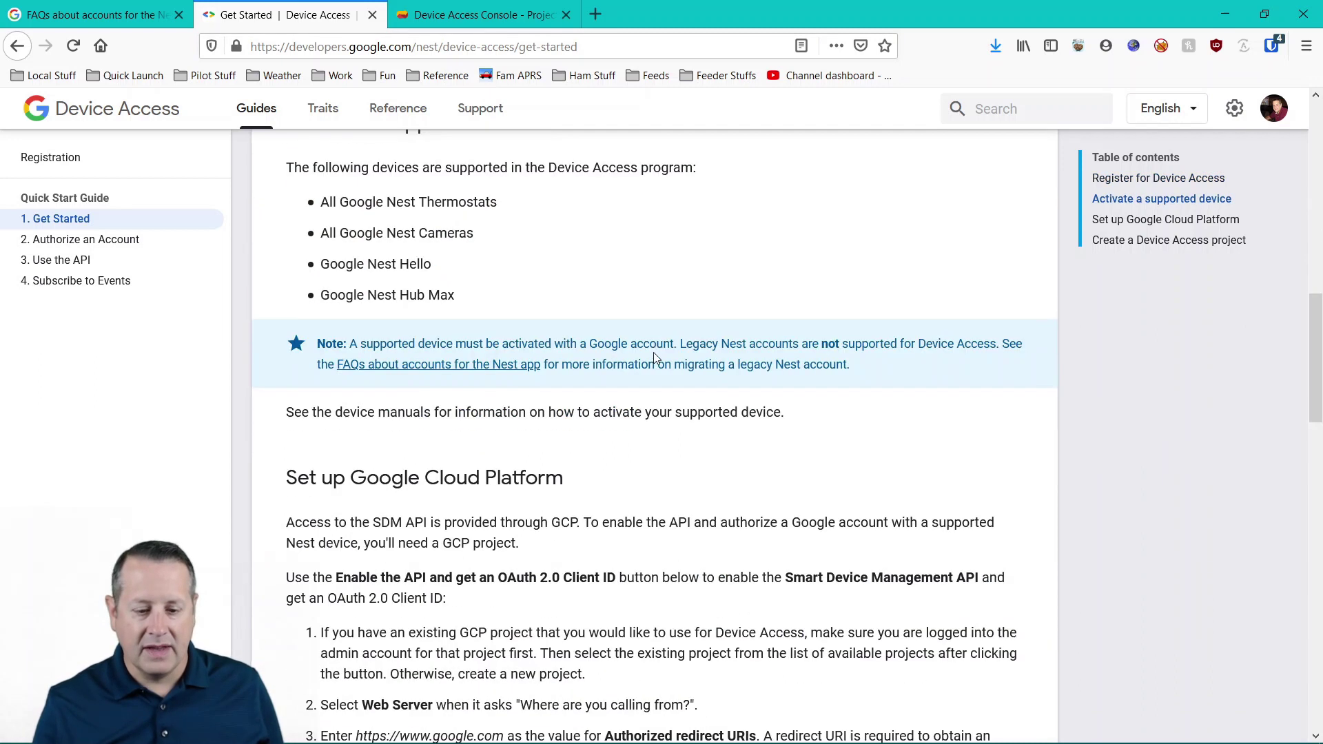
pyautogui.scroll(5, 655, 357)
pyautogui.scroll(3, 653, 354)
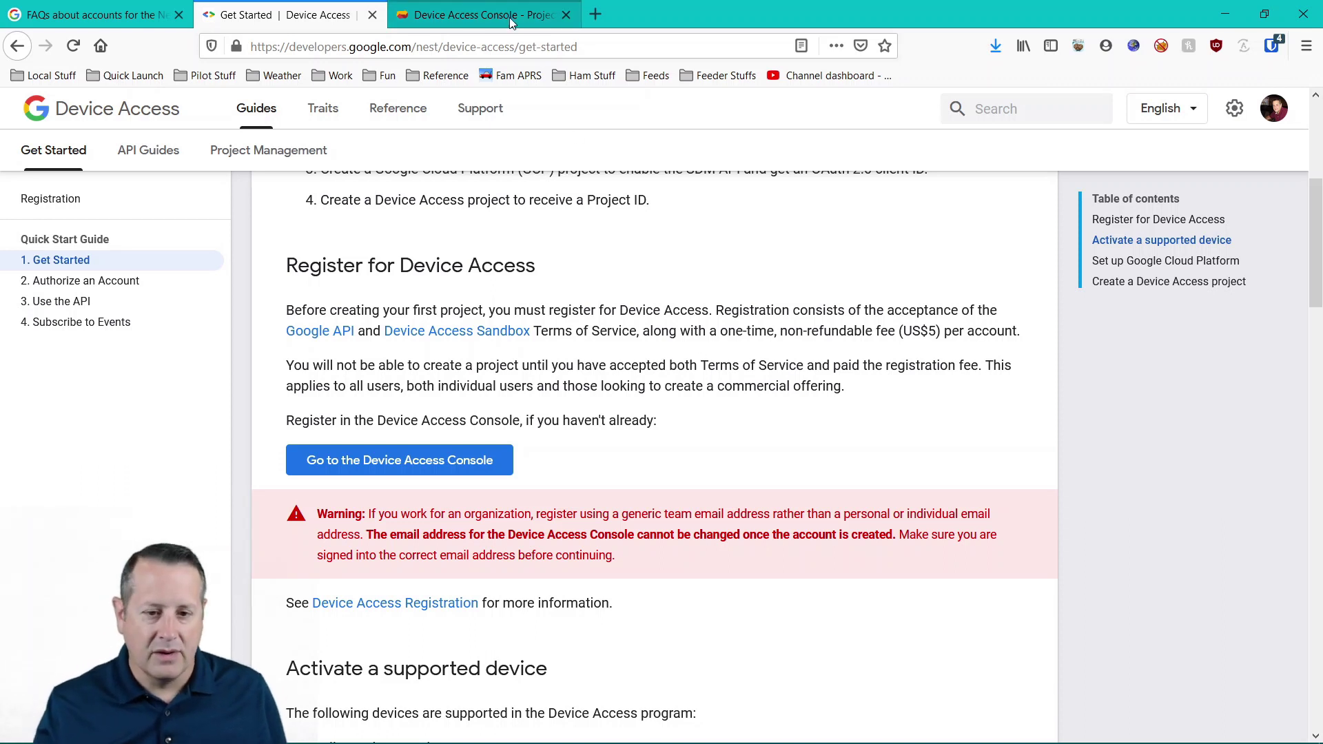
pyautogui.click(482, 14)
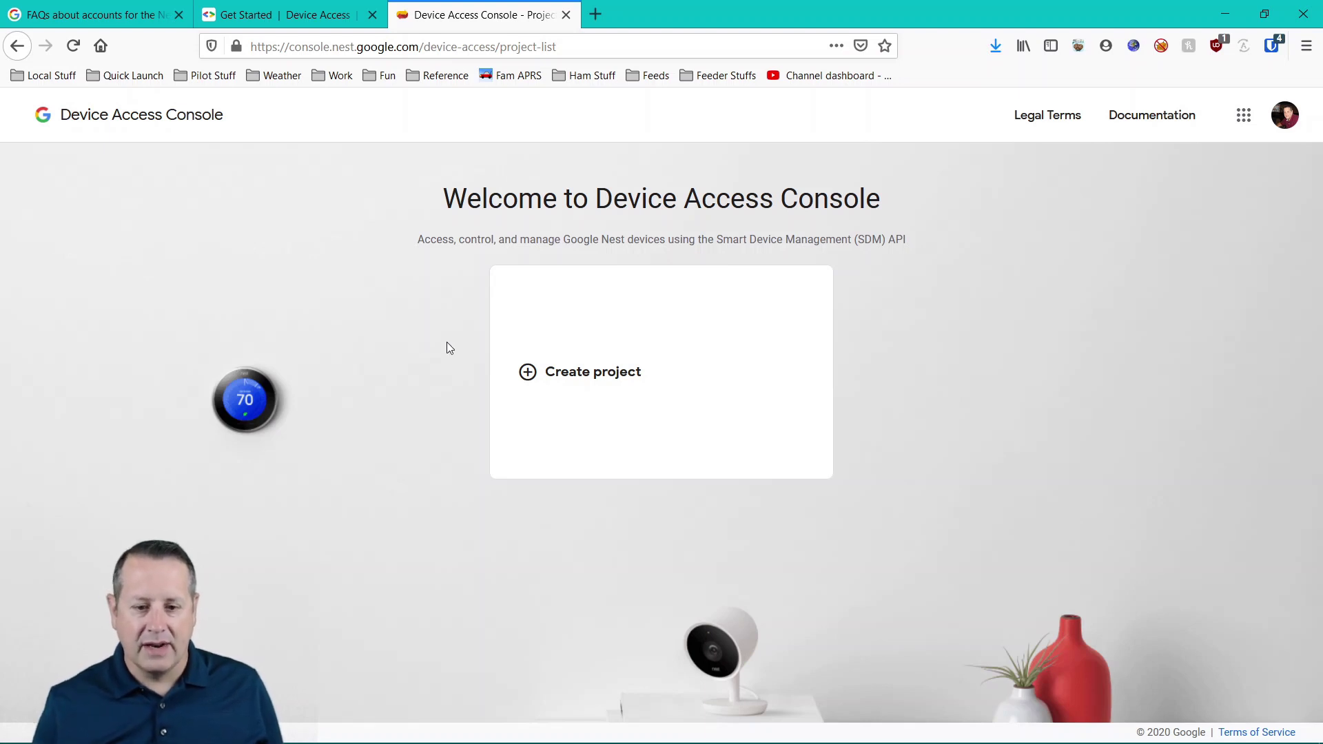
# - Create the 'Nest Demo' project, skipping the OAuth client ID and enabling events
pyautogui.click(608, 376)
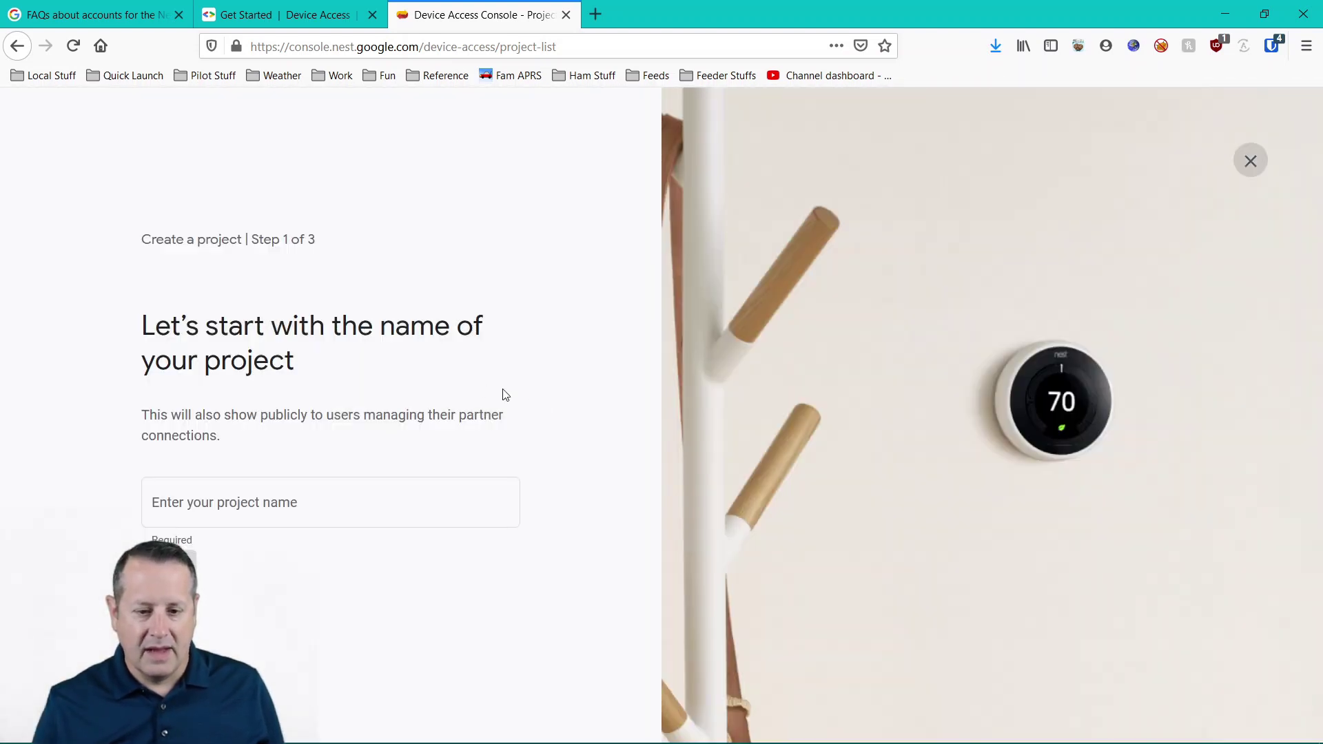
pyautogui.click(349, 498)
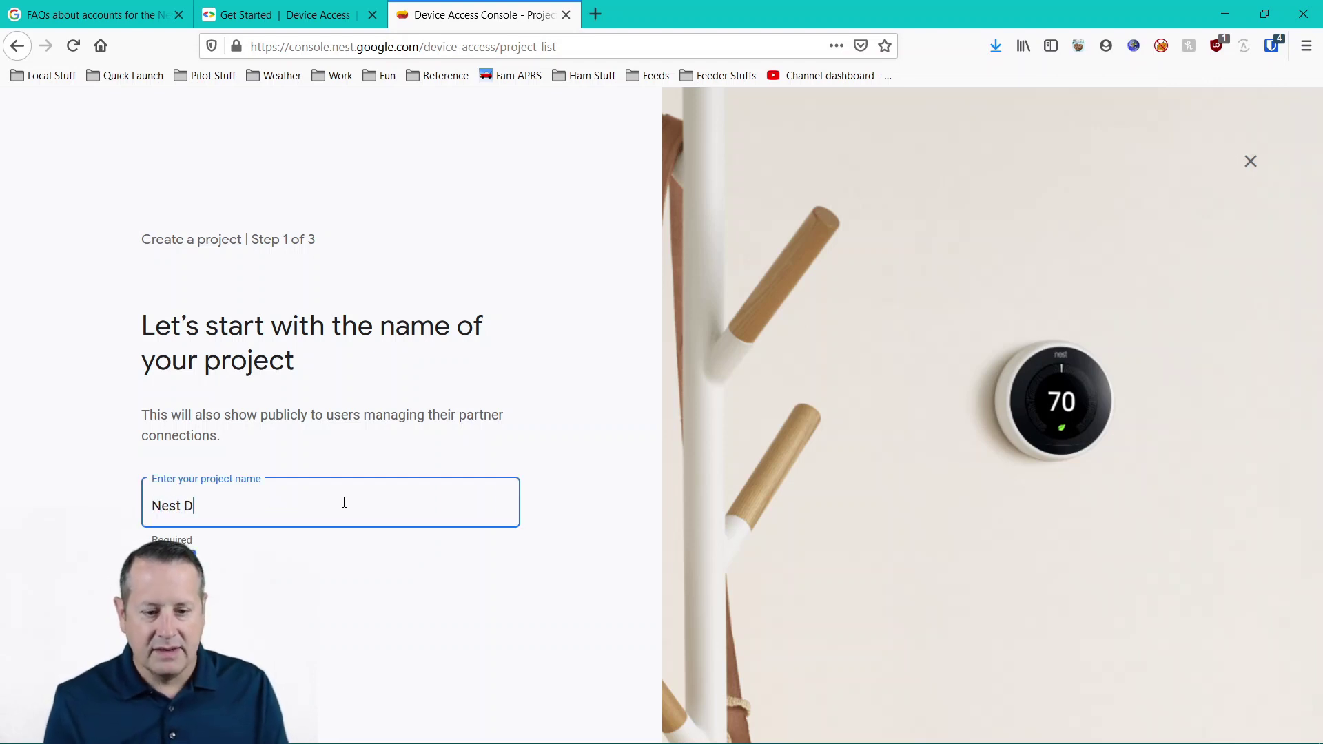
pyautogui.press('Return')
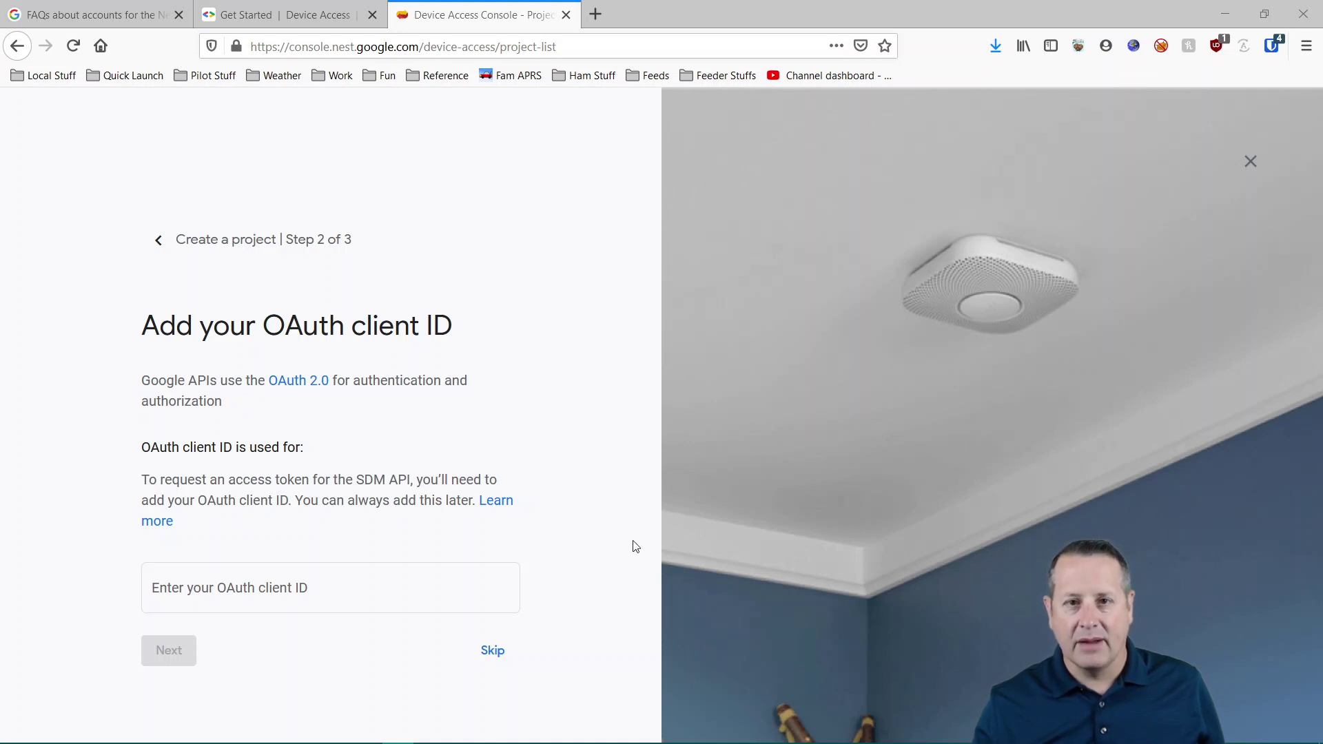
pyautogui.click(498, 655)
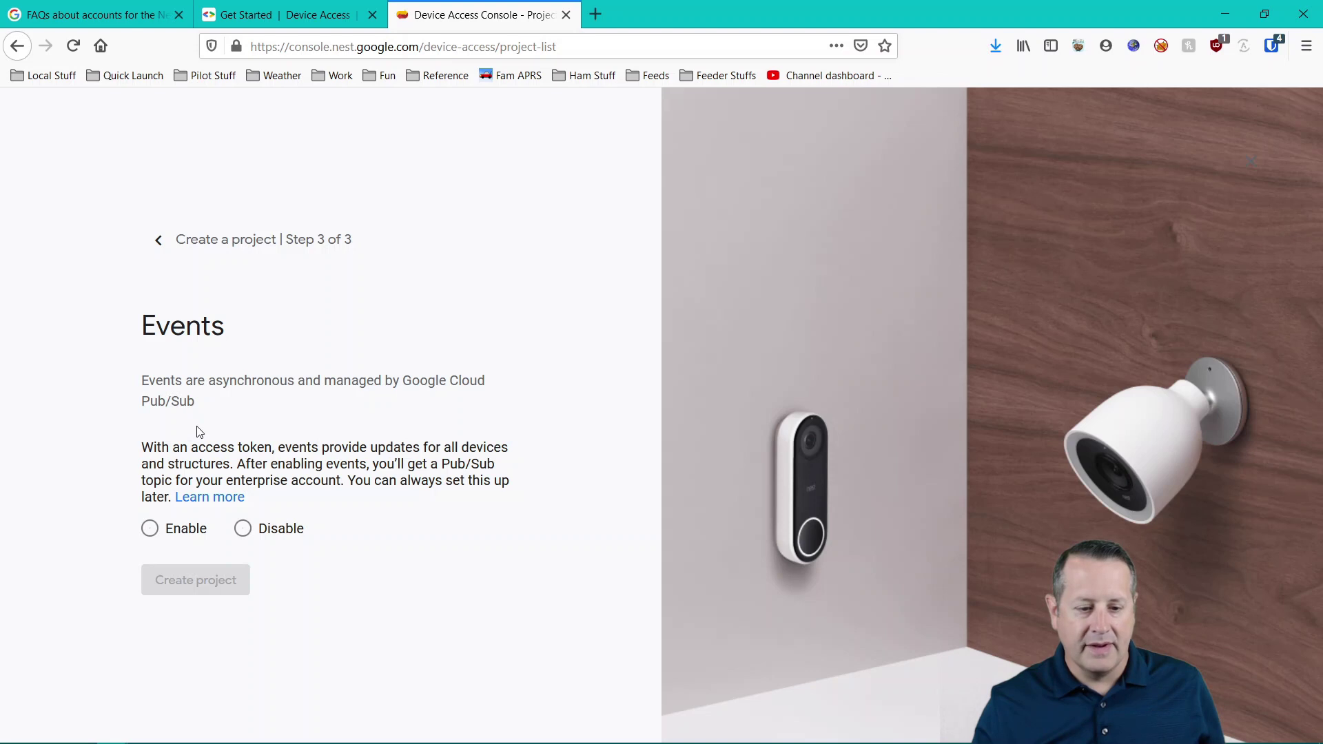
pyautogui.click(150, 528)
pyautogui.click(174, 580)
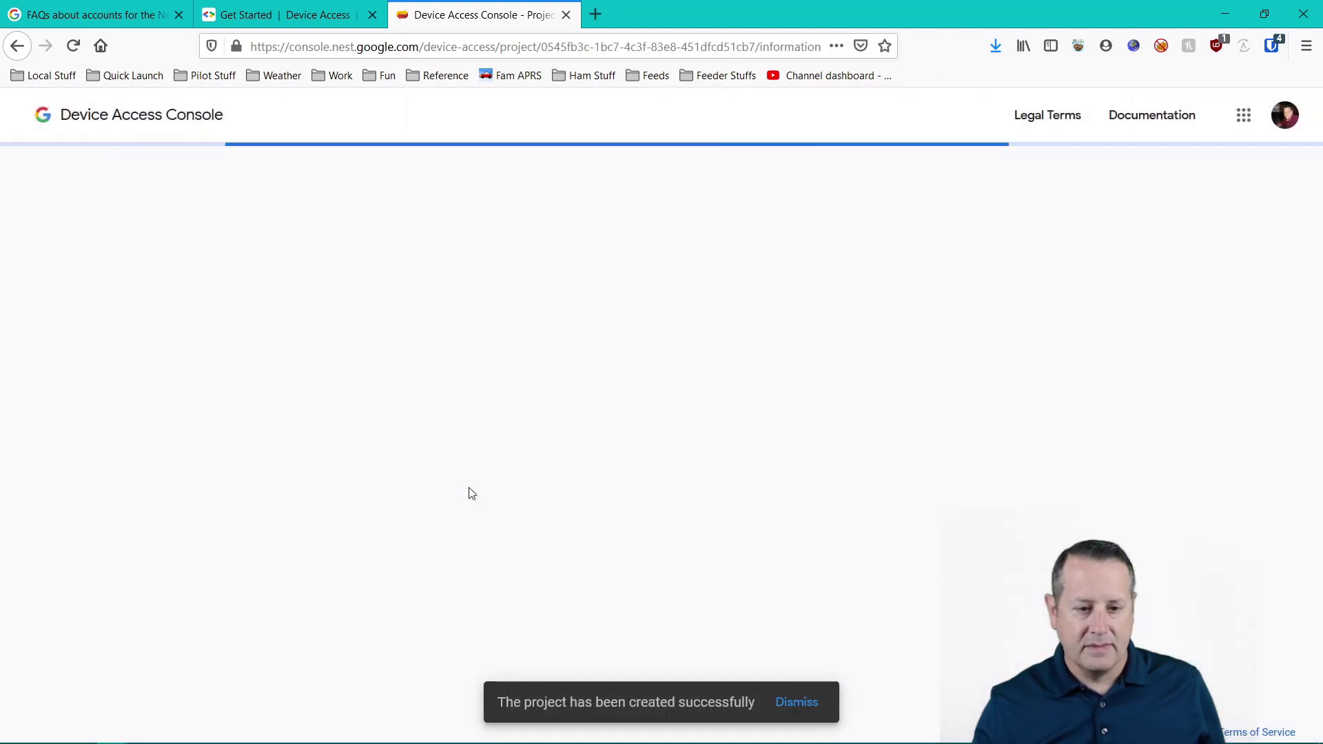
# - Highlight the new Nest Demo project's ID
pyautogui.scroll(-2, 126, 513)
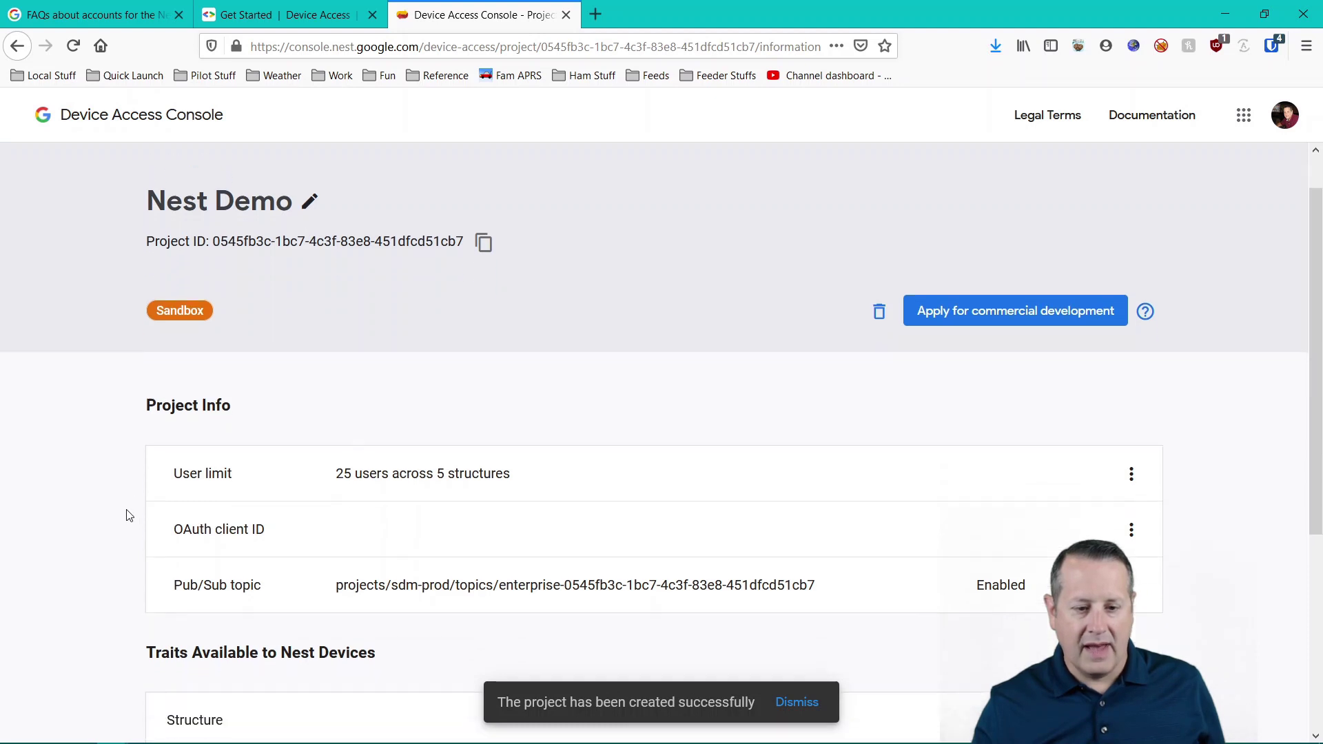
pyautogui.moveTo(221, 196); pyautogui.dragTo(455, 197)
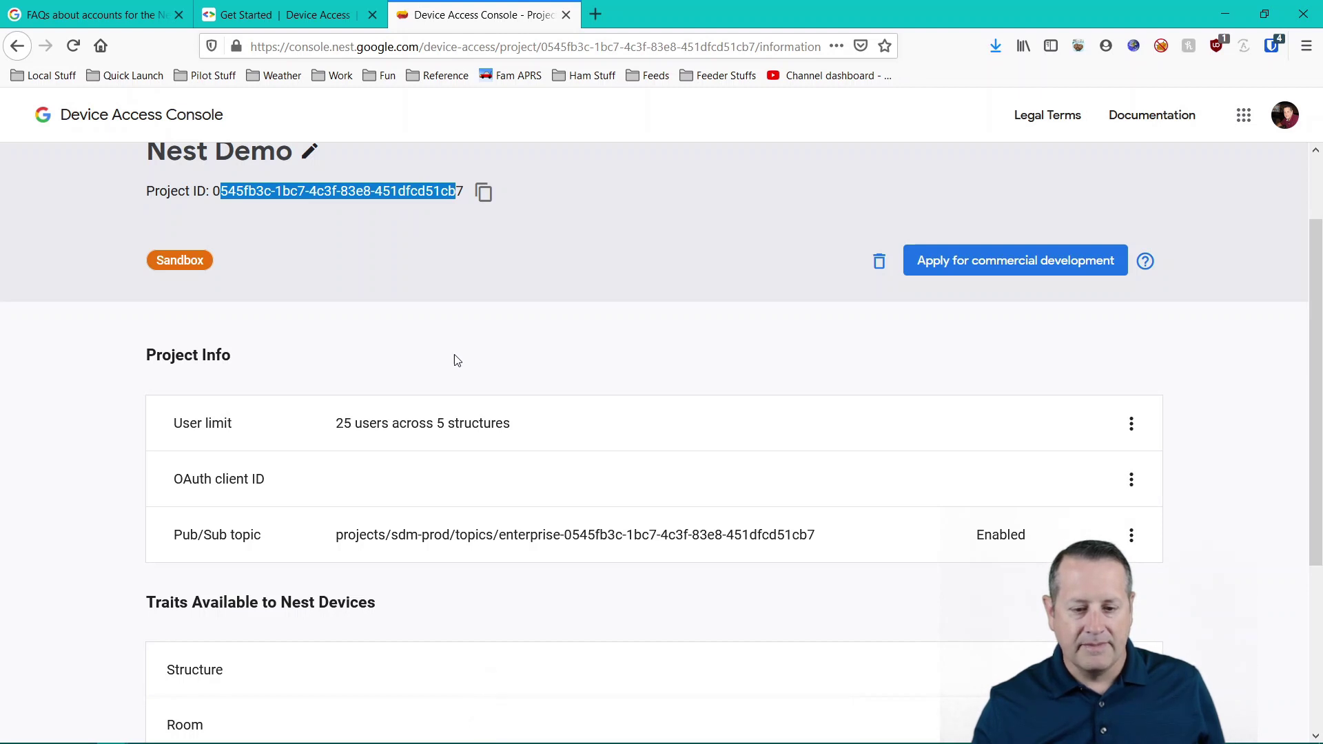
pyautogui.scroll(2, 410, 353)
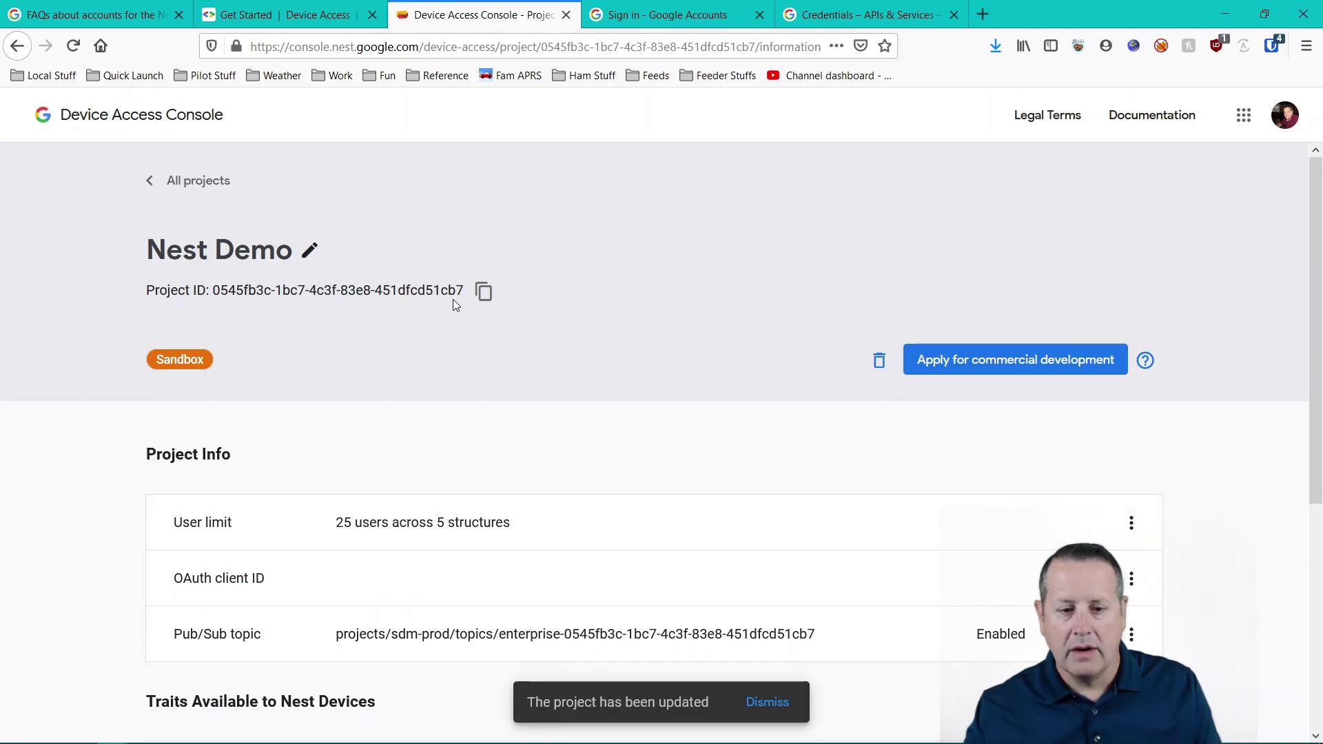
# - Go back to the Get Started guide's Set up Google Cloud Platform section
pyautogui.click(323, 21)
pyautogui.scroll(-4, 499, 454)
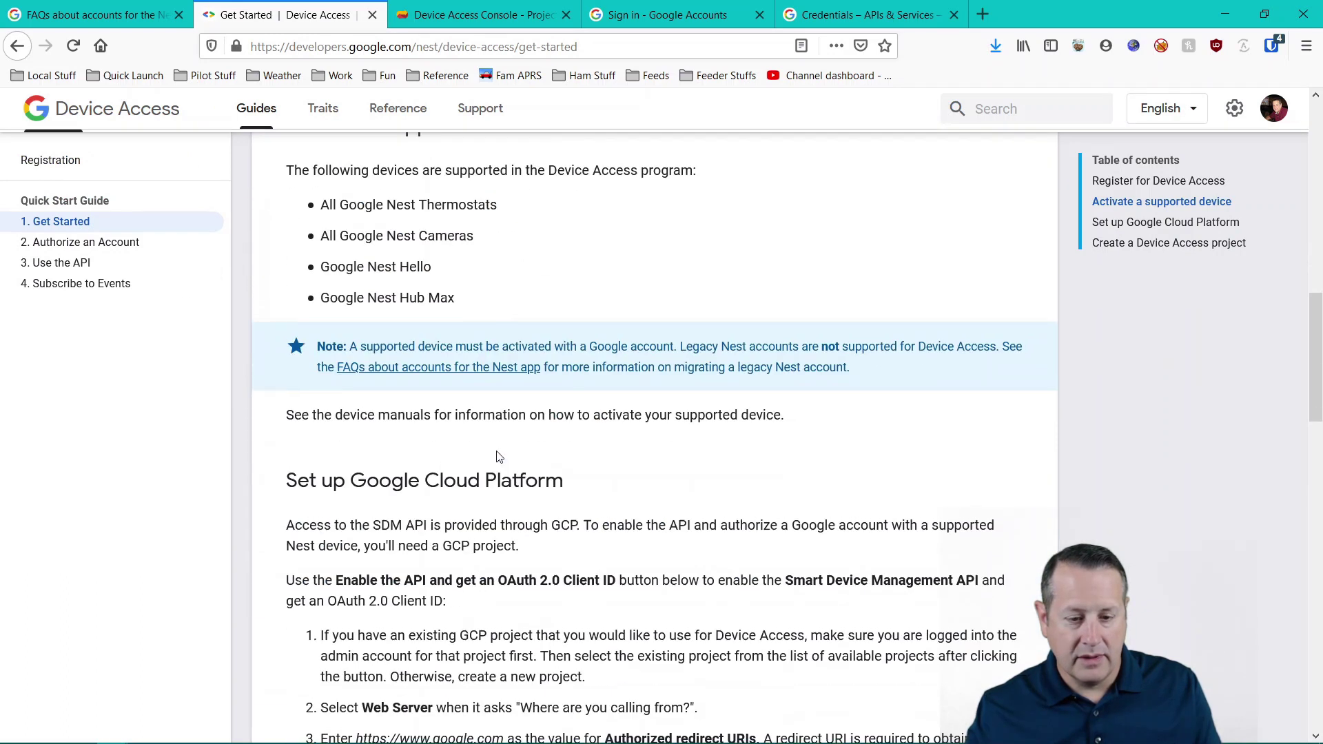
pyautogui.scroll(7, 499, 455)
pyautogui.scroll(-12, 501, 458)
pyautogui.scroll(-3, 505, 462)
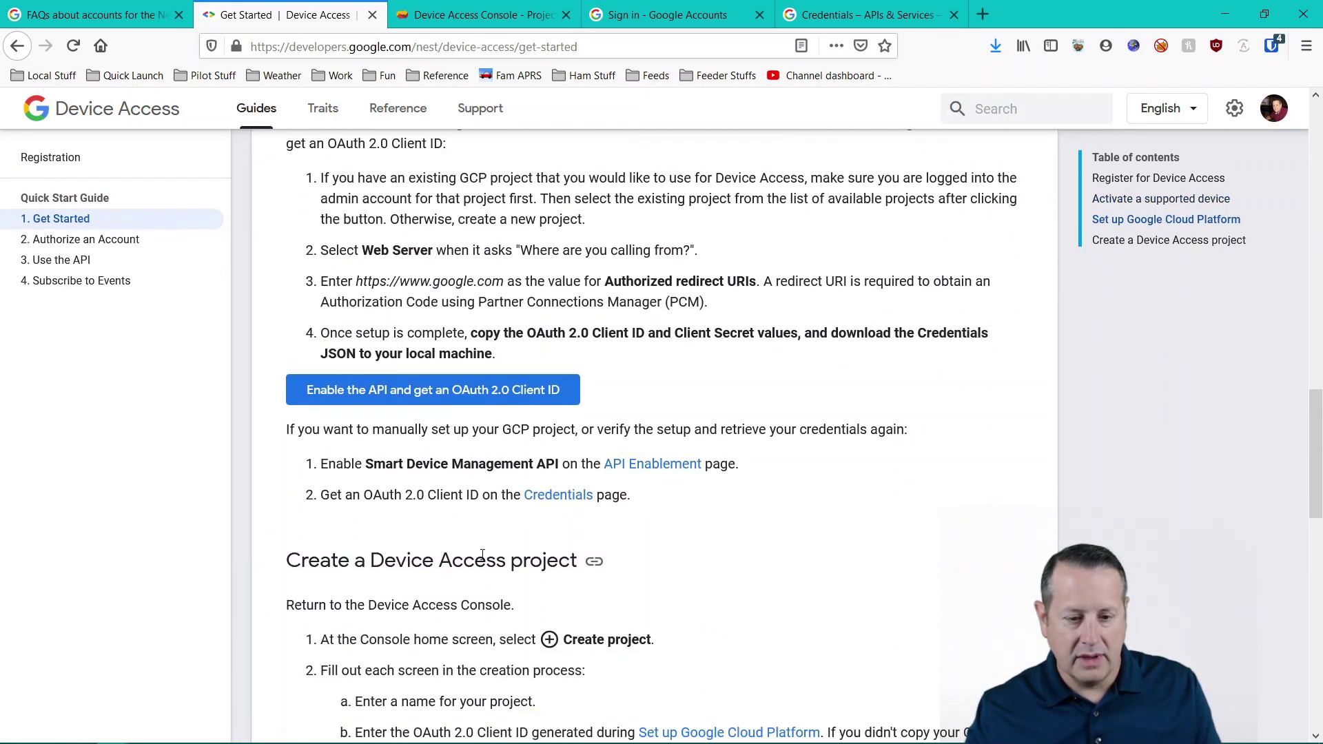
# - Enable the Smart Device Management API for My Project 33919
pyautogui.click(468, 392)
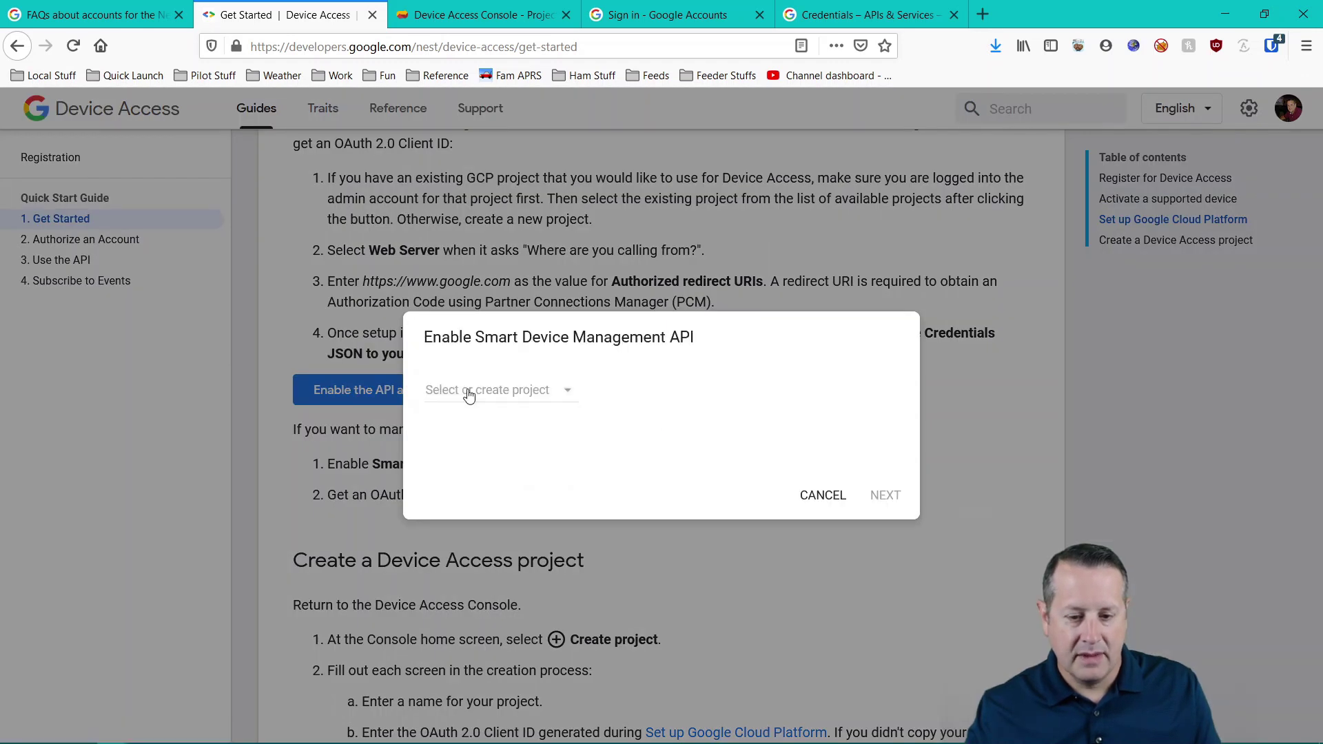
pyautogui.click(514, 390)
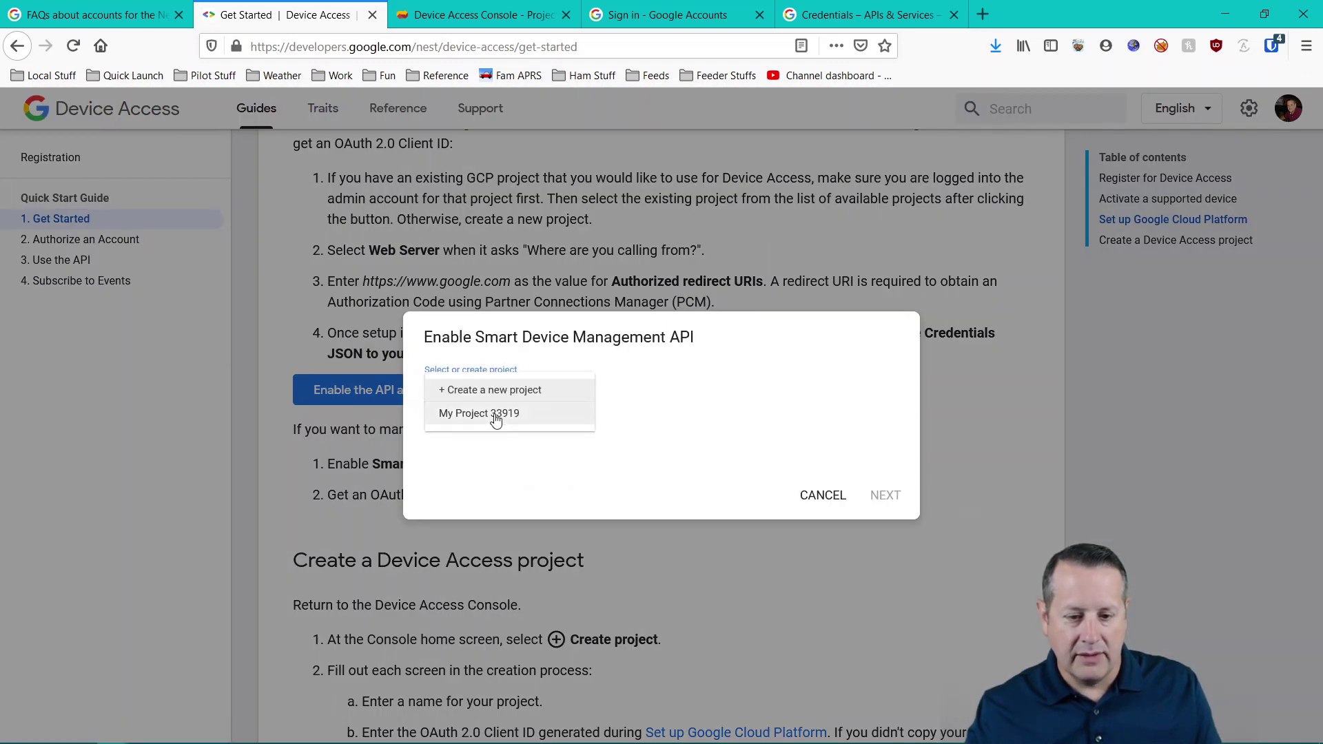
pyautogui.click(496, 416)
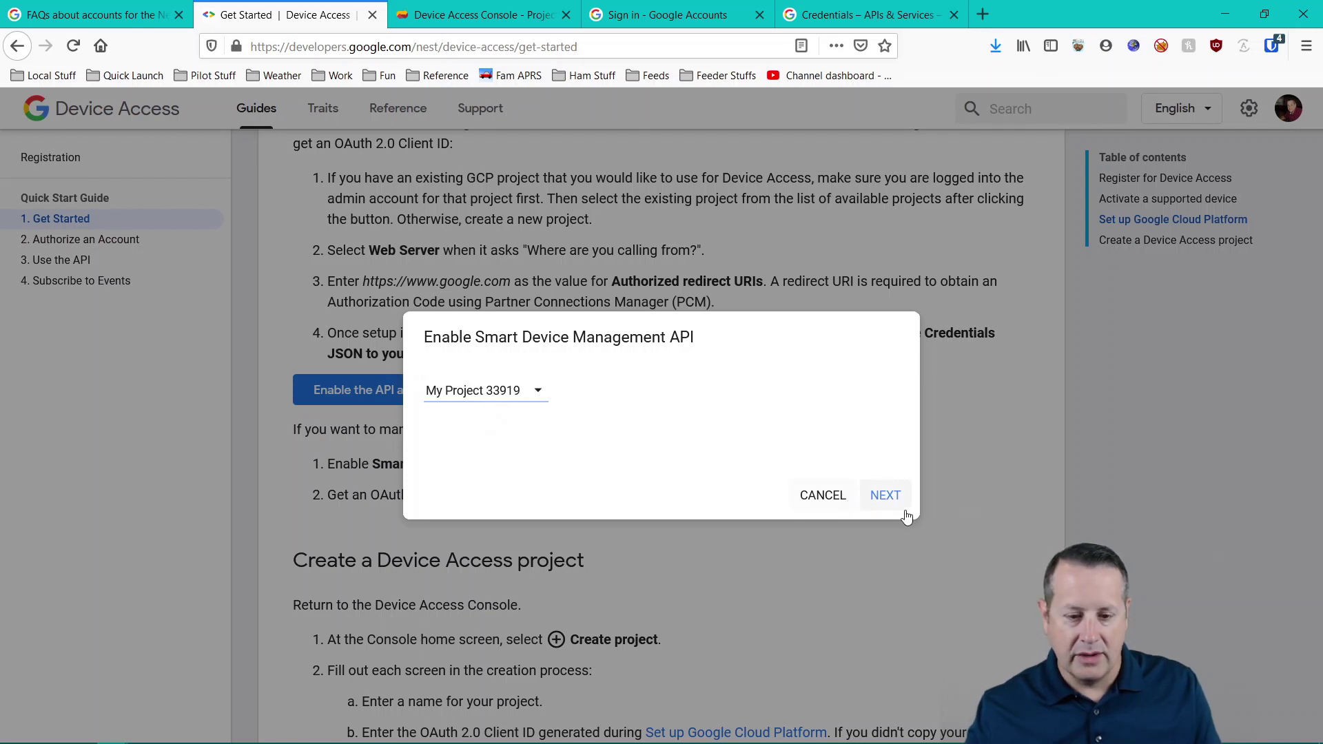
pyautogui.click(889, 500)
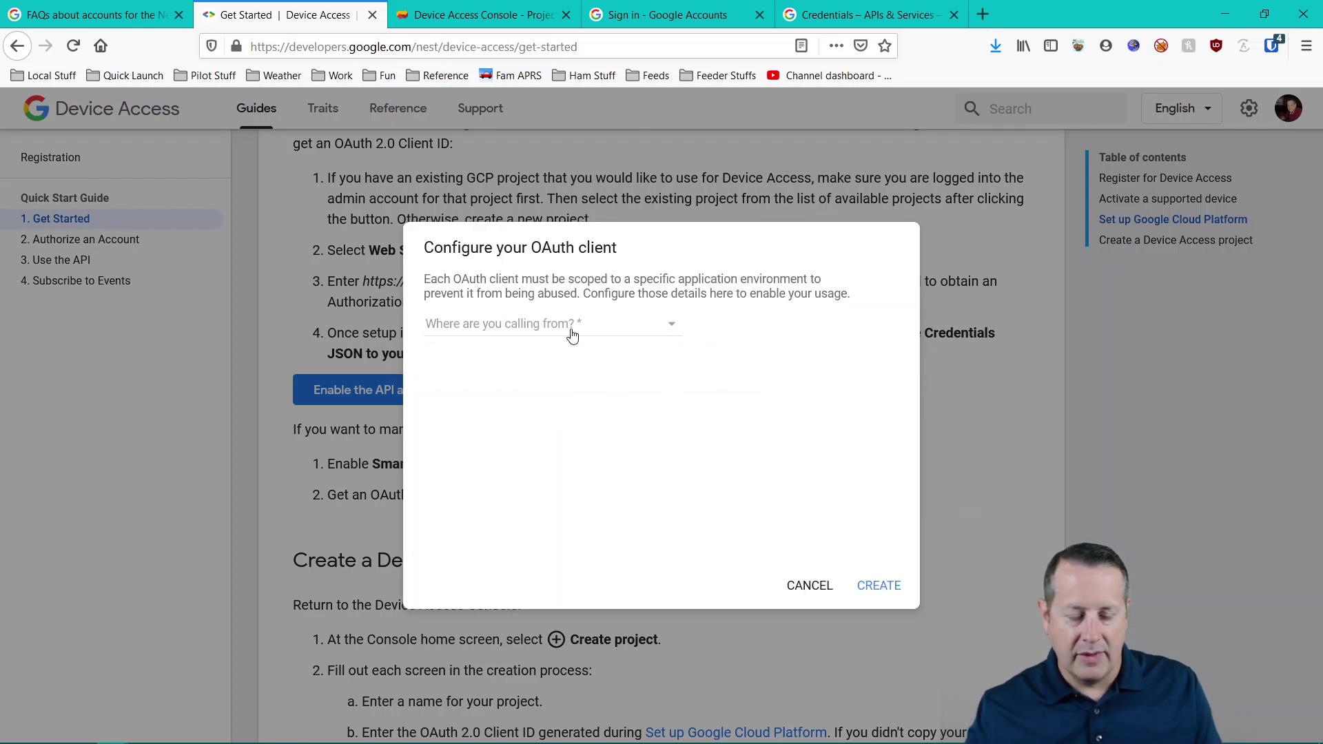
pyautogui.click(572, 336)
pyautogui.click(528, 350)
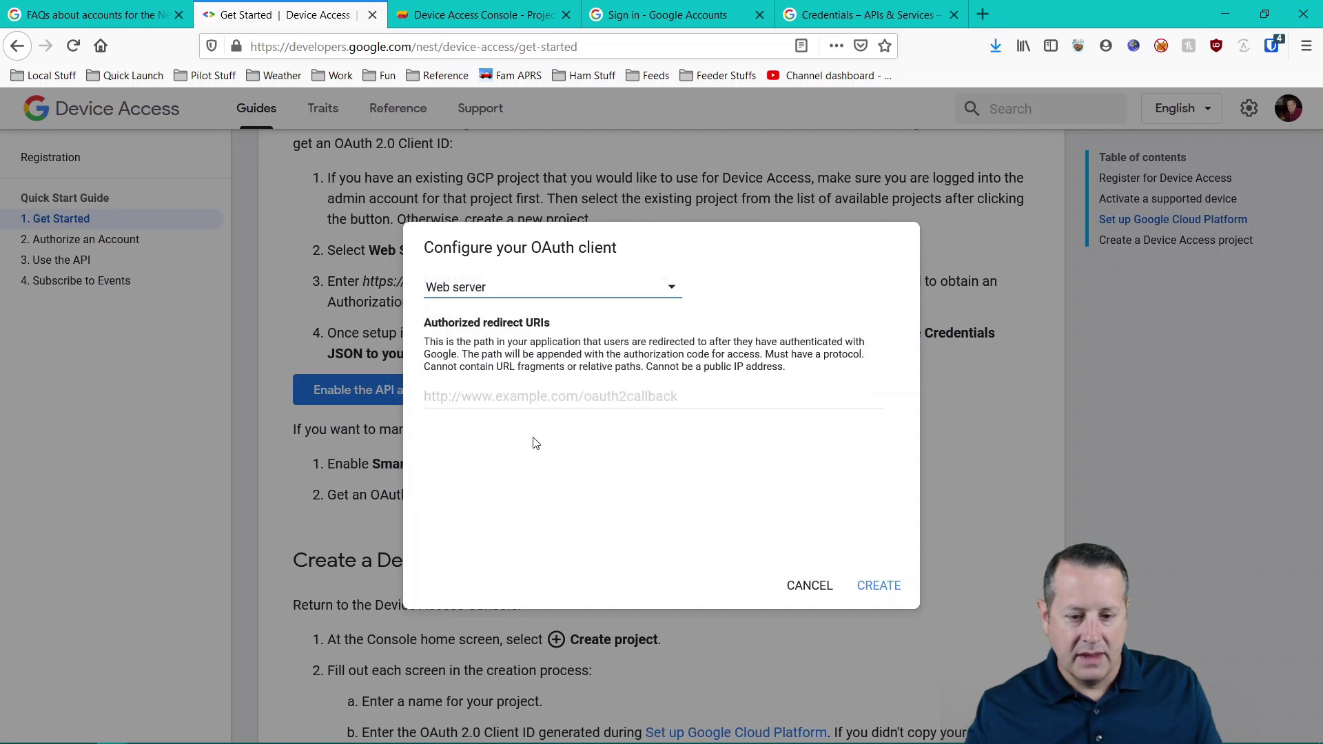
pyautogui.click(522, 401)
pyautogui.write('https')
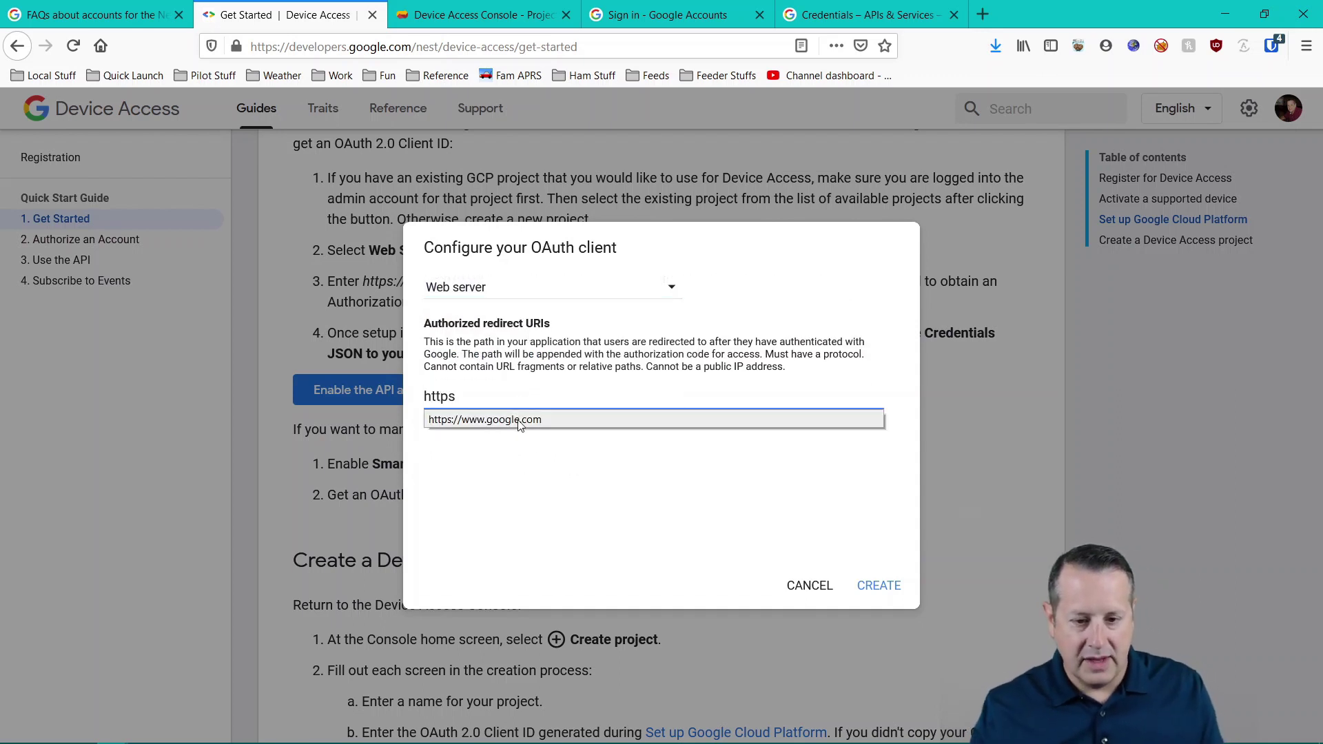
pyautogui.click(514, 420)
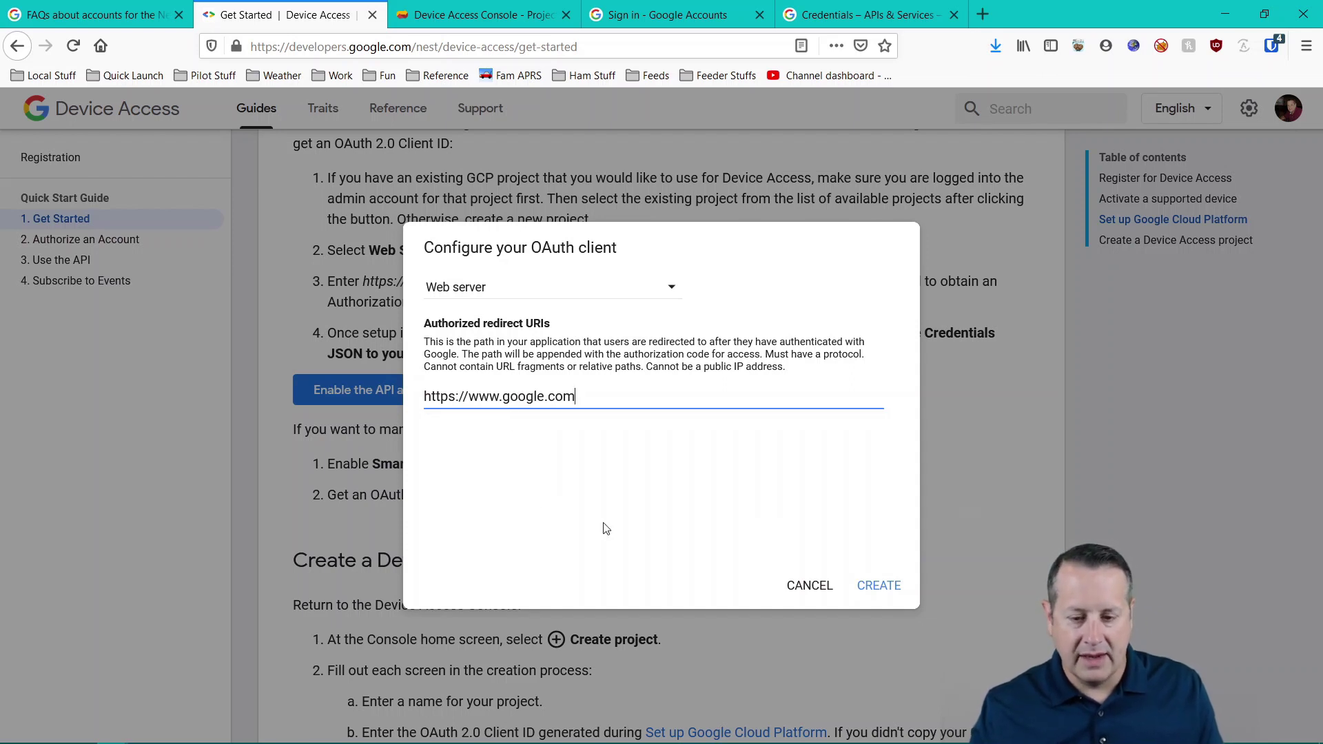
pyautogui.click(865, 591)
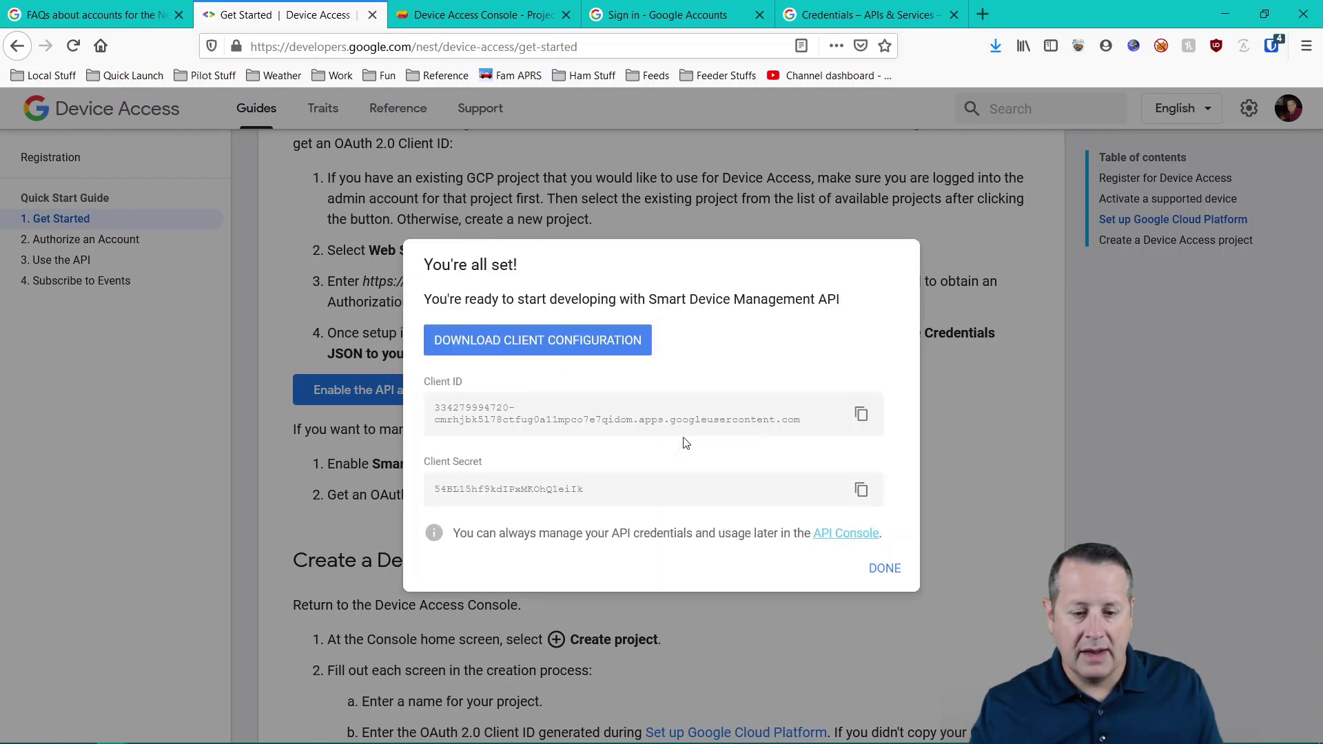
pyautogui.click(863, 414)
# - Paste the client ID under the client id heading in the Notepad++ notes
pyautogui.hotkey('alt', 'Tab')
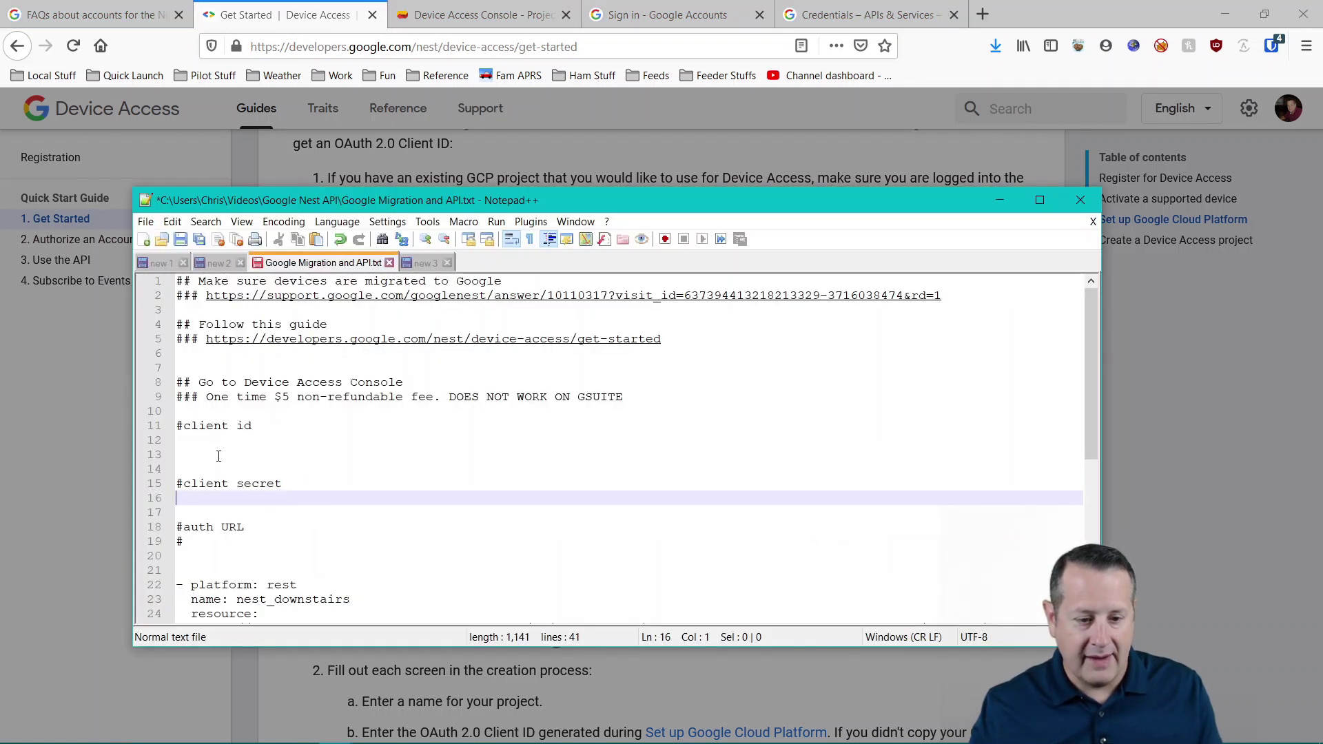
pyautogui.click(206, 442)
pyautogui.hotkey('ctrl', 'v')
pyautogui.hotkey('alt', 'Tab')
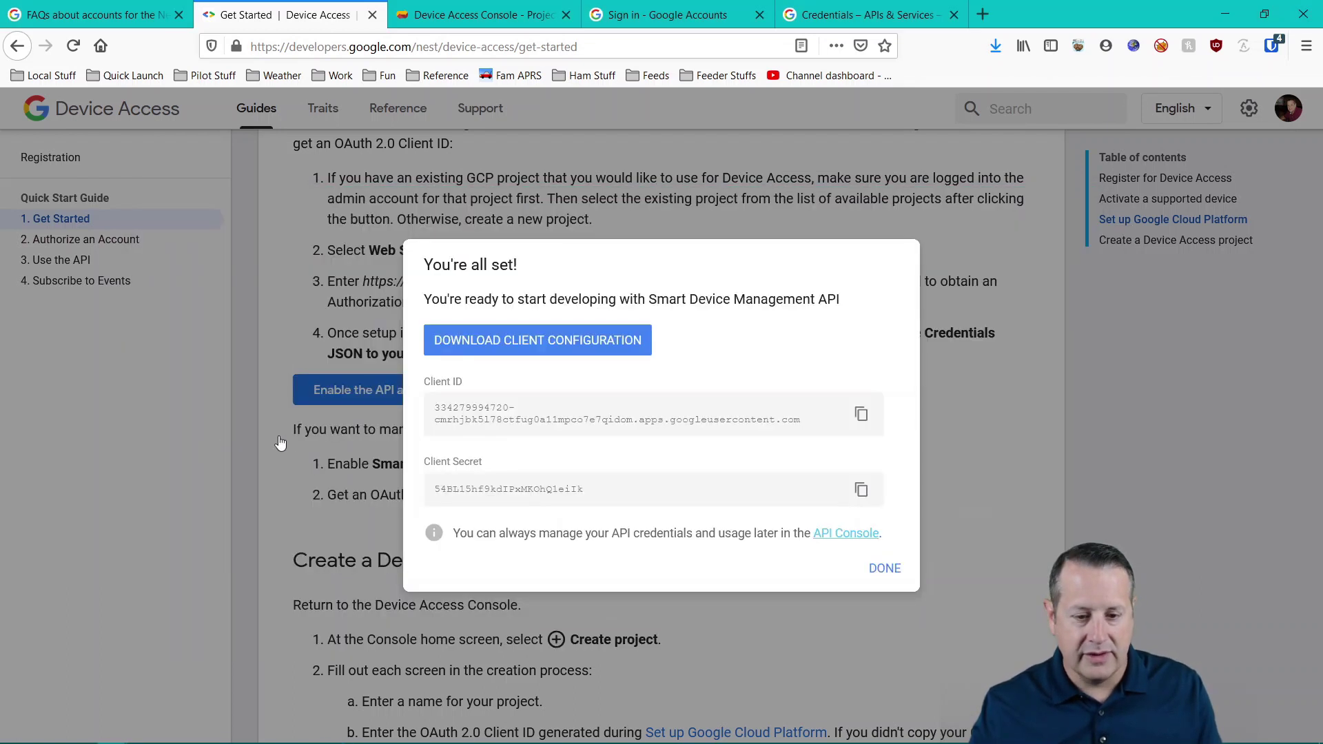
# - Paste the client secret under the client secret heading, then close the all-set dialog
pyautogui.click(861, 490)
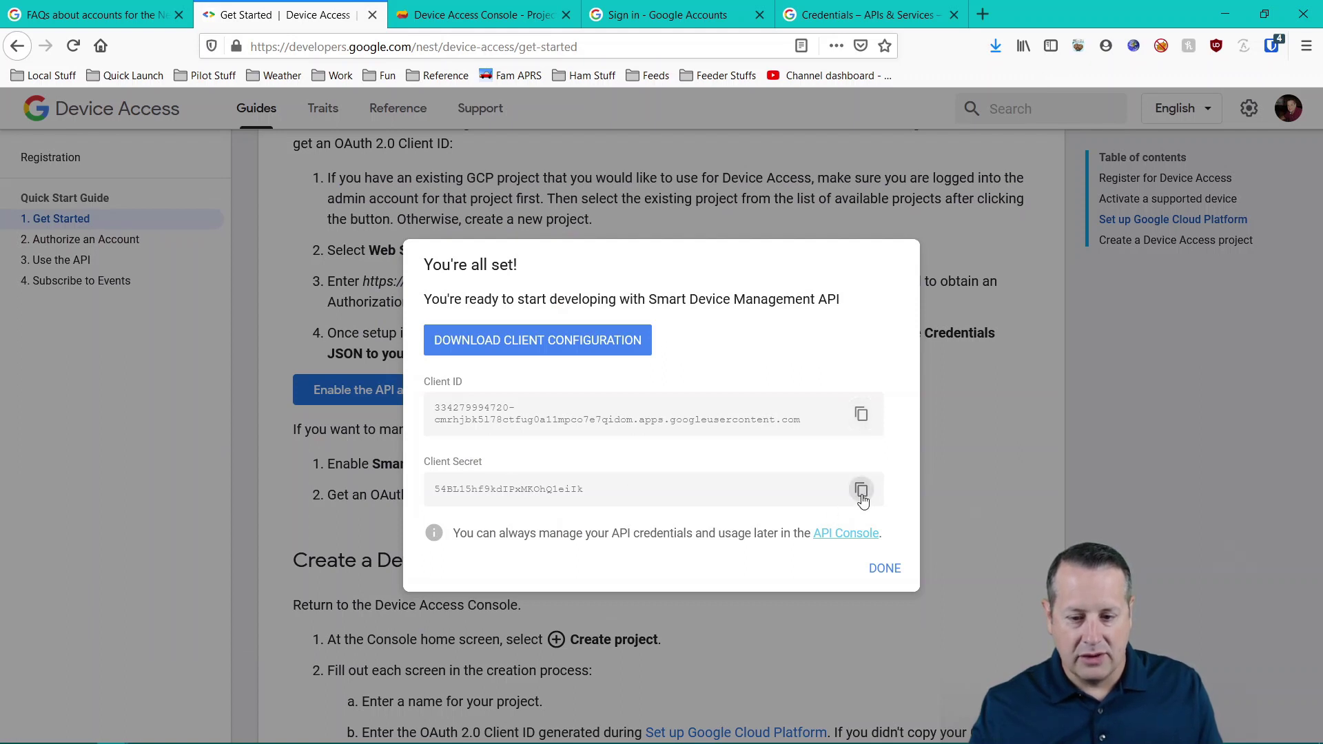
pyautogui.hotkey('alt', 'Tab')
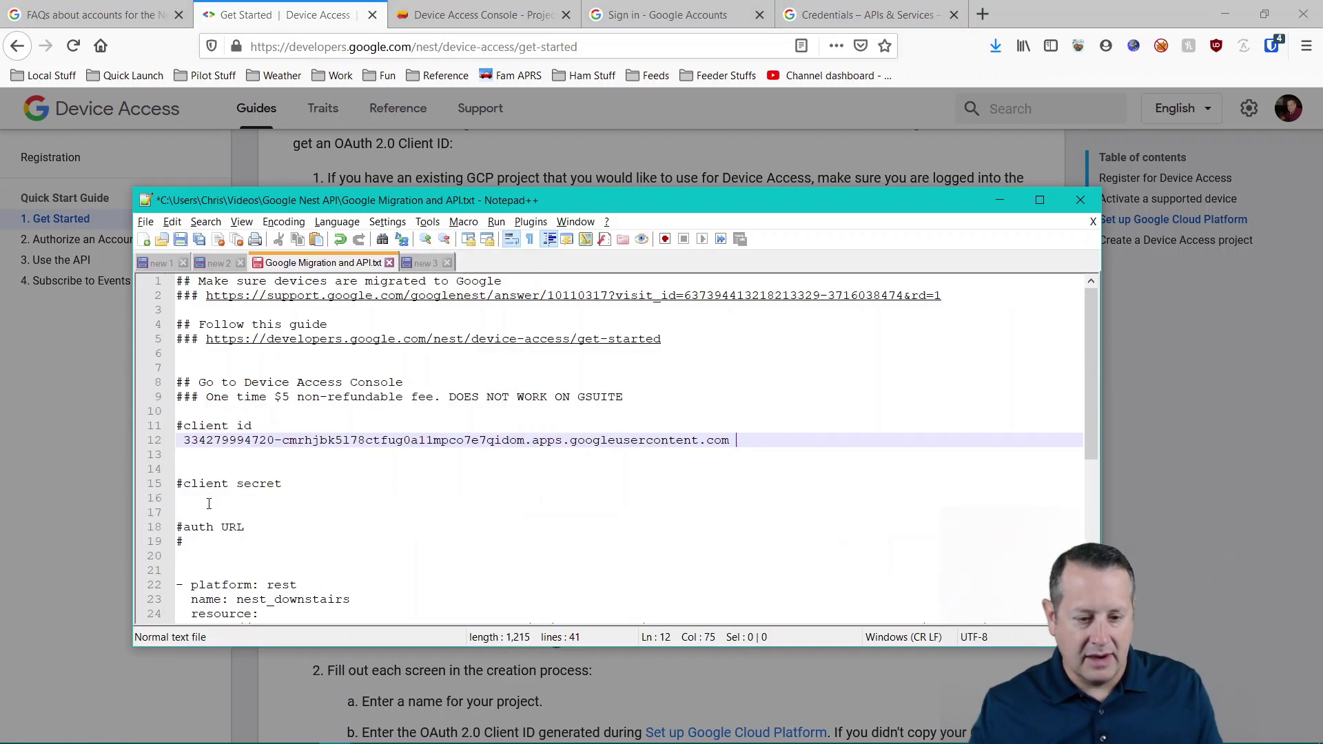
pyautogui.click(206, 497)
pyautogui.hotkey('ctrl', 'v')
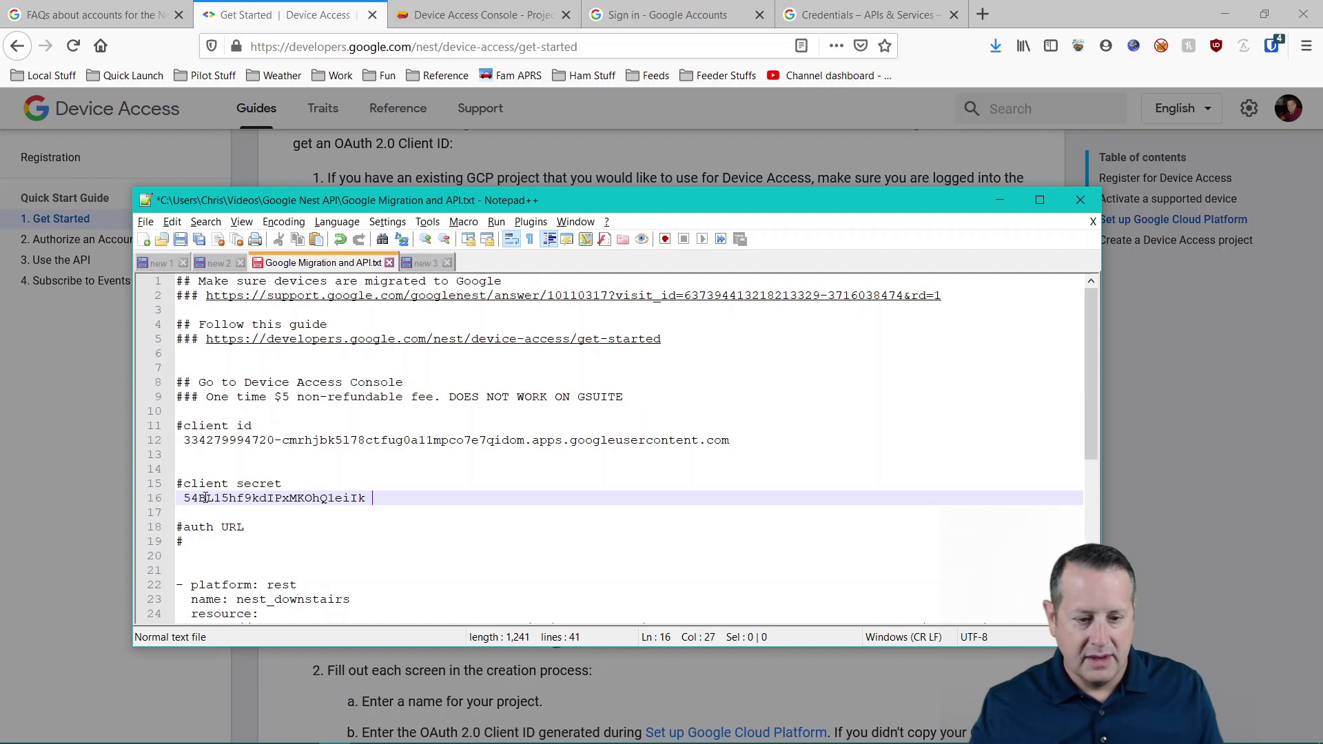
pyautogui.hotkey('alt', 'Tab')
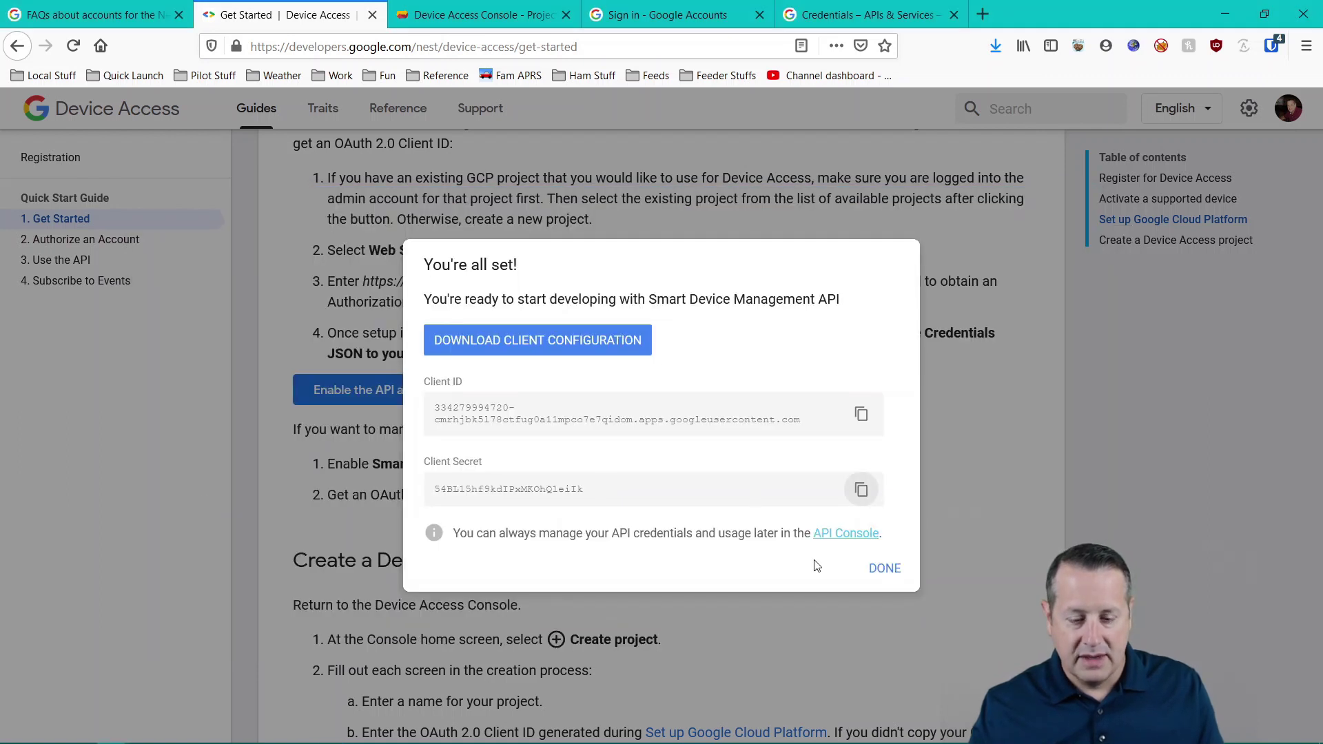
pyautogui.click(893, 576)
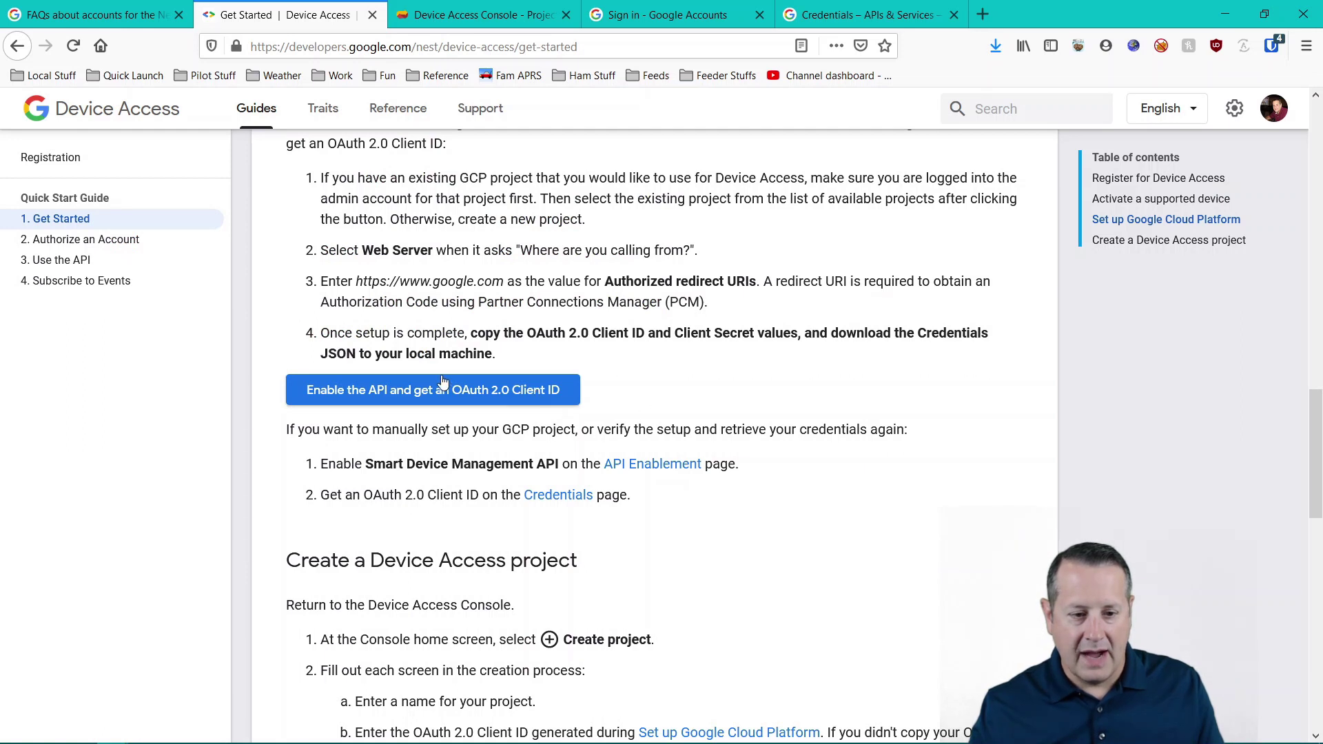
pyautogui.click(467, 17)
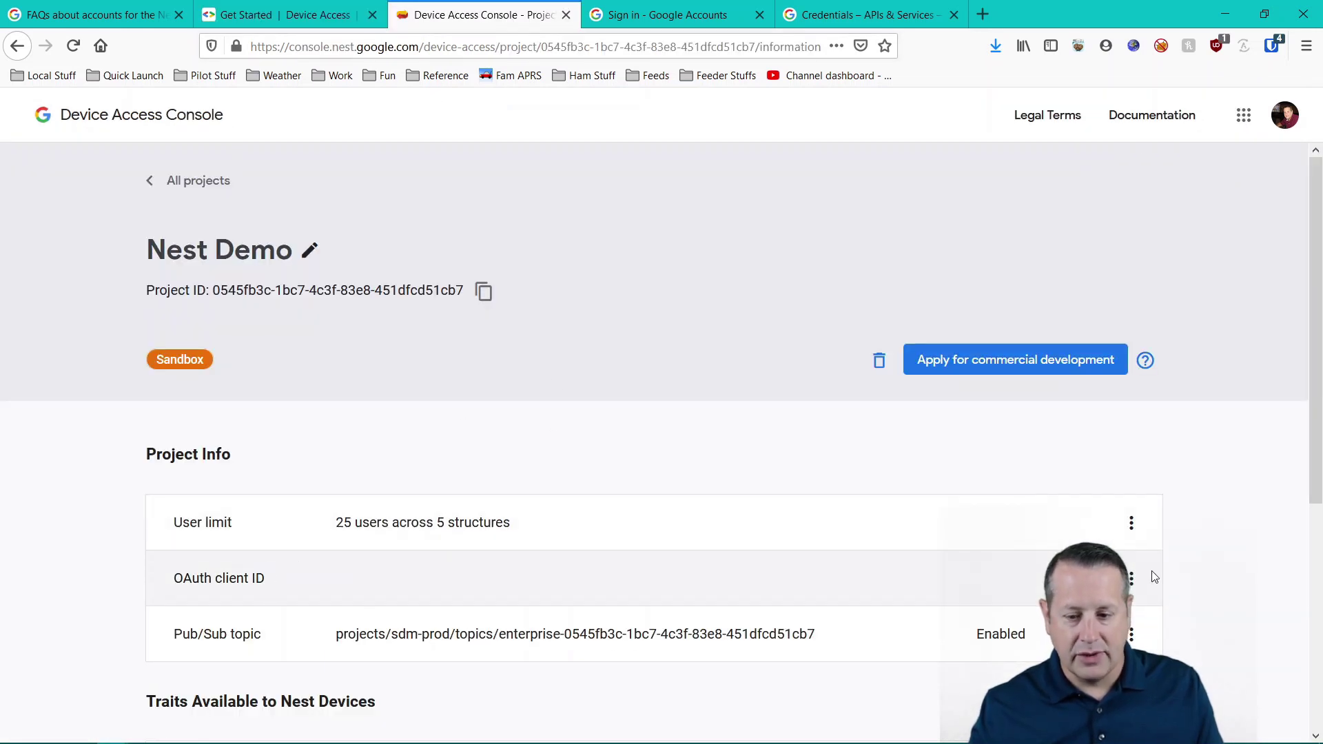
# - Replace the Nest Demo OAuth client ID with the one on line 12 of the notes, and save
pyautogui.click(1133, 585)
pyautogui.click(1150, 621)
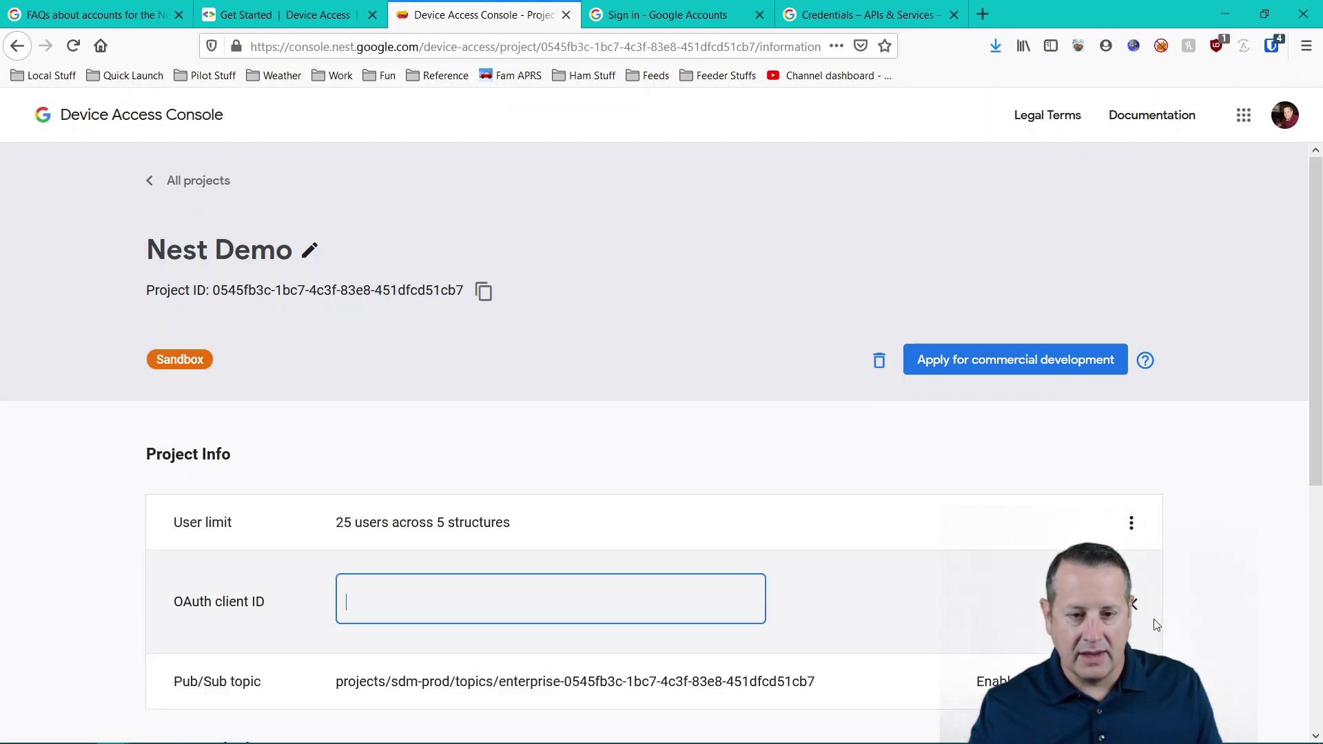
pyautogui.hotkey('alt', 'Tab')
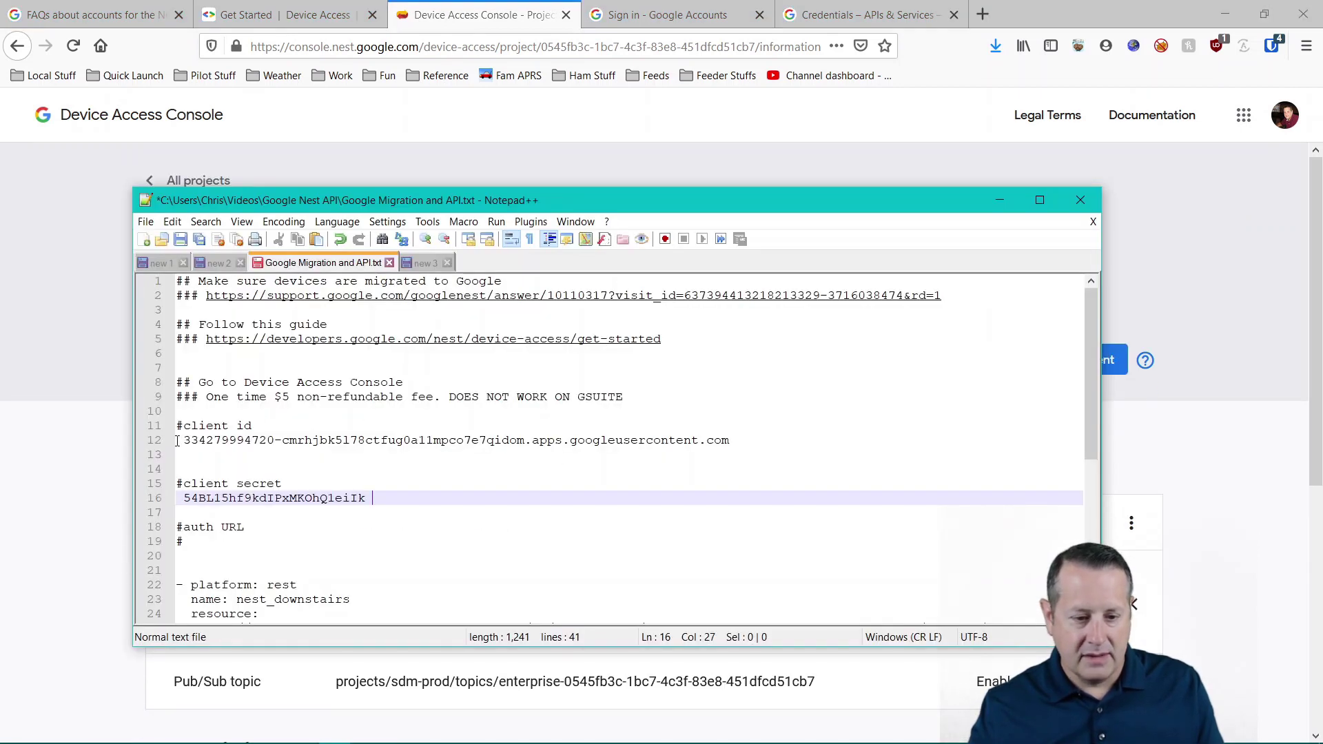
pyautogui.moveTo(182, 441); pyautogui.dragTo(732, 447)
pyautogui.hotkey('ctrl', 'c')
pyautogui.hotkey('alt', 'Tab')
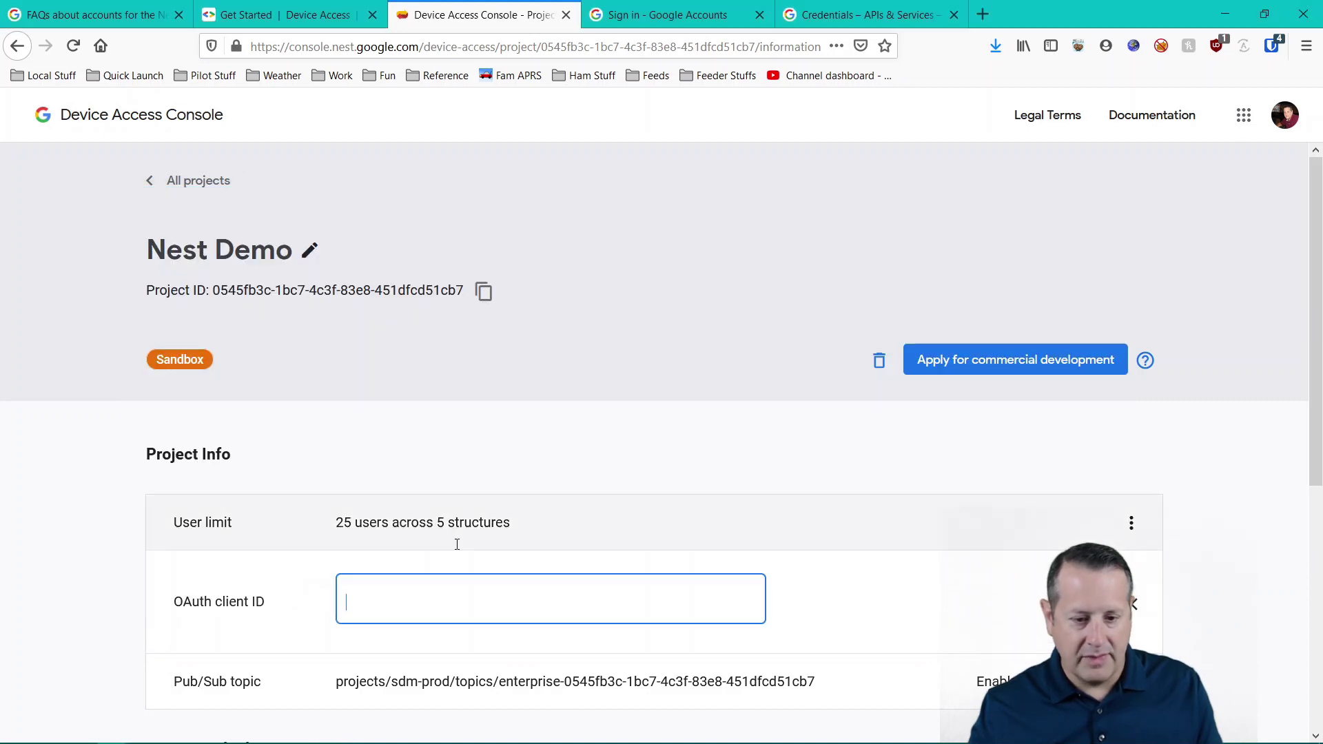
pyautogui.hotkey('ctrl', 'v')
pyautogui.click(1133, 604)
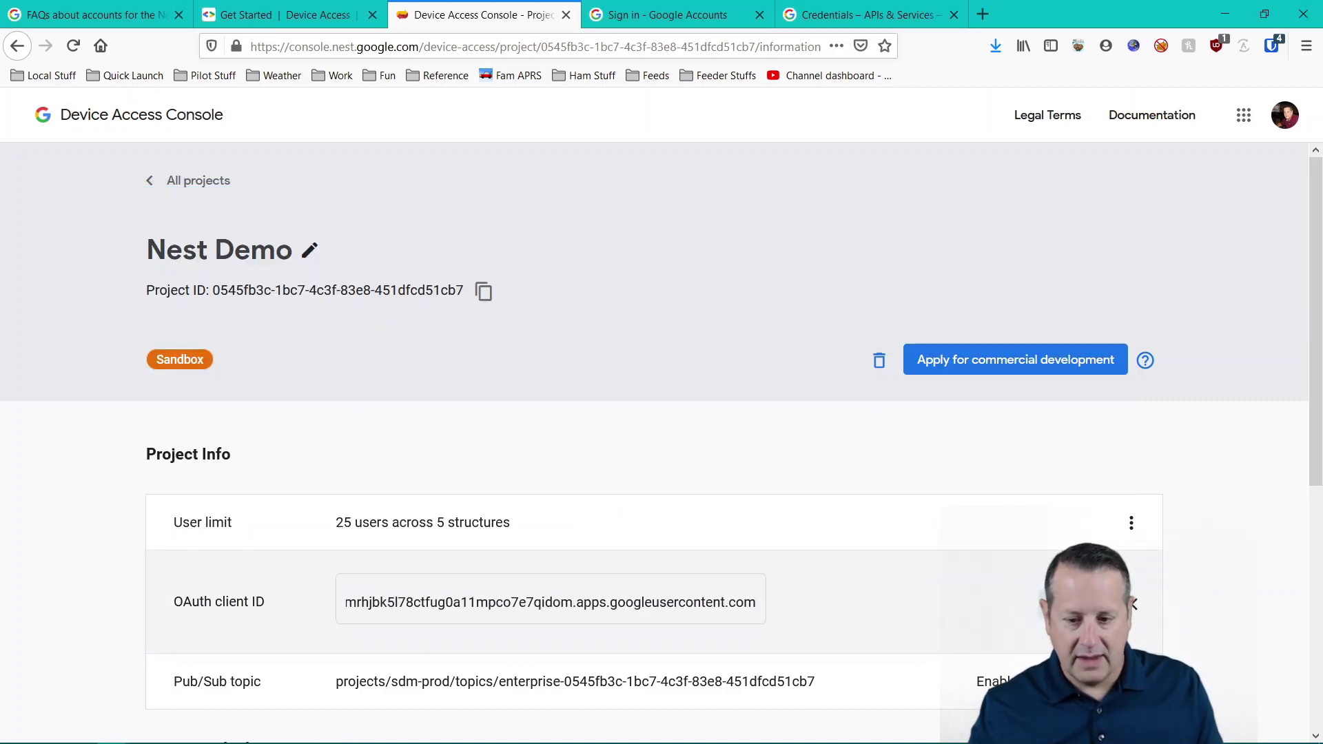
pyautogui.click(301, 21)
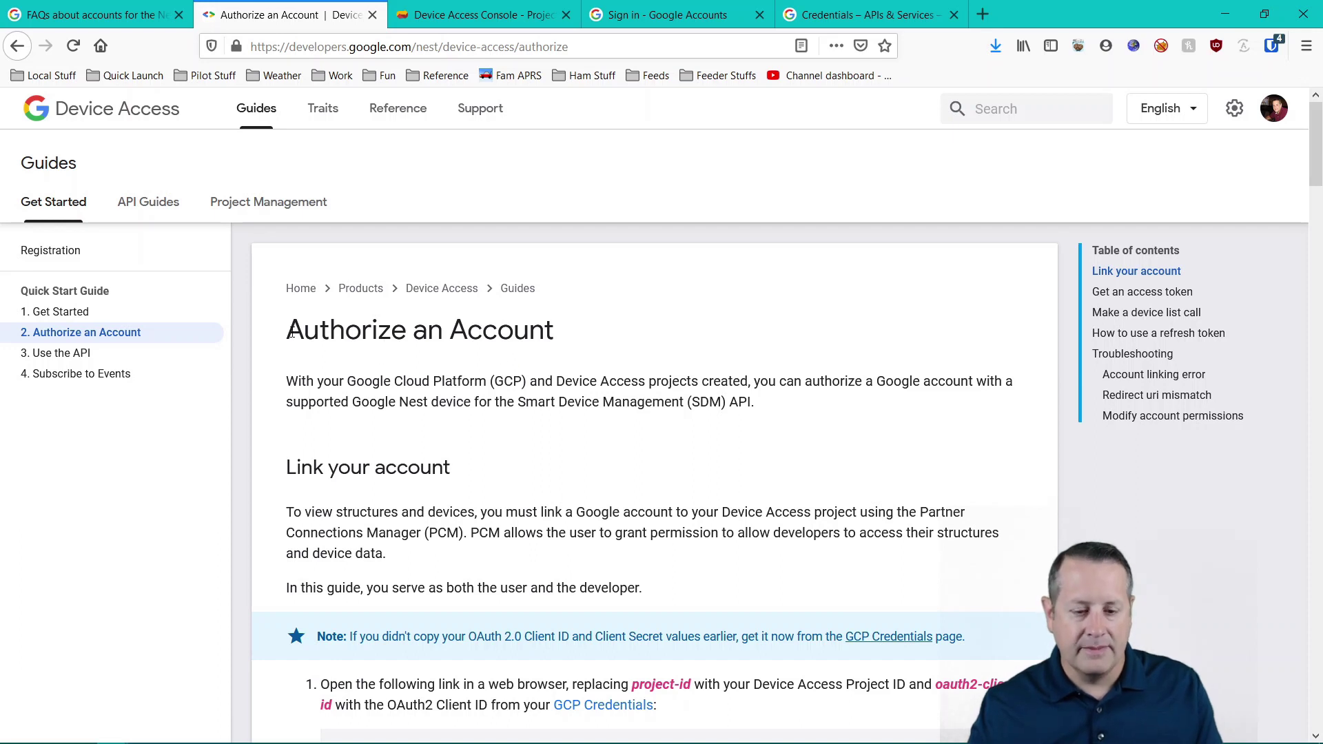
# - Put the Nest Demo project ID into the linking URL's project-id placeholder
pyautogui.scroll(-3, 292, 334)
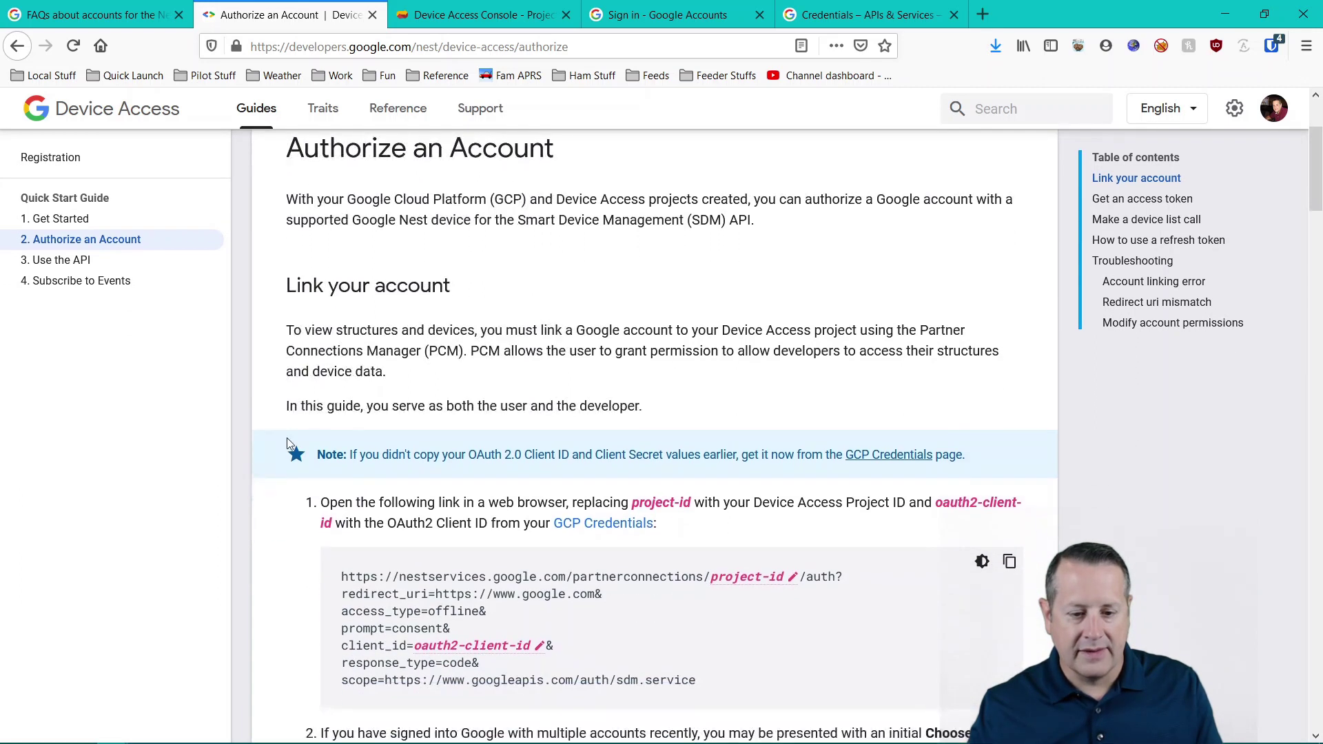
pyautogui.scroll(-2, 290, 444)
pyautogui.scroll(-2, 276, 475)
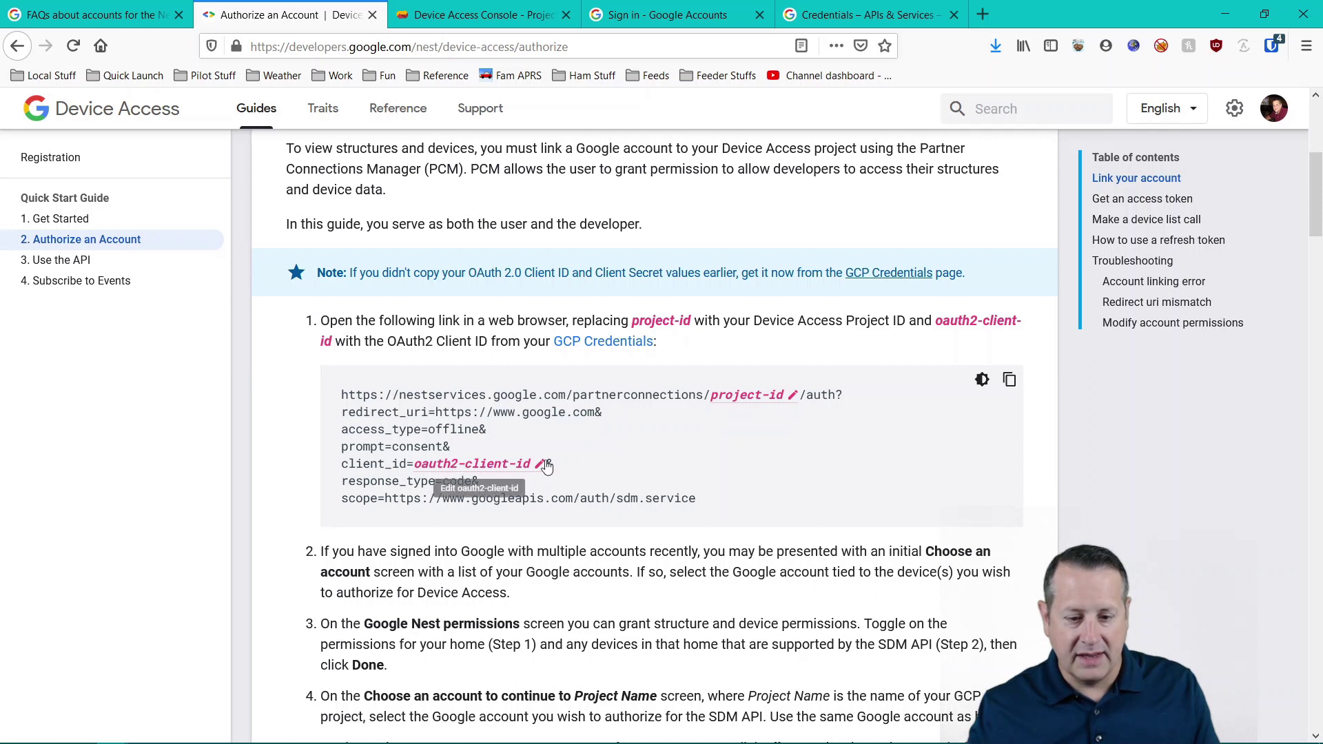
pyautogui.click(519, 18)
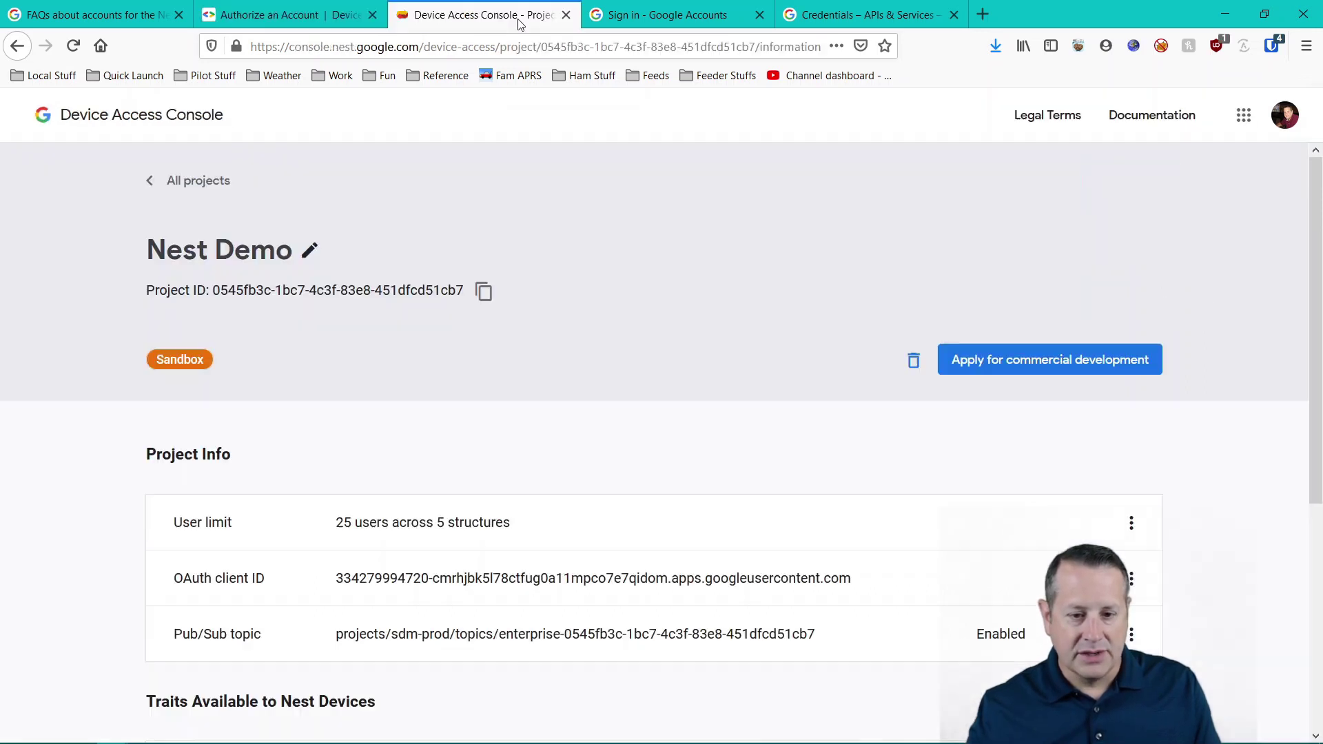
pyautogui.click(483, 290)
pyautogui.click(326, 18)
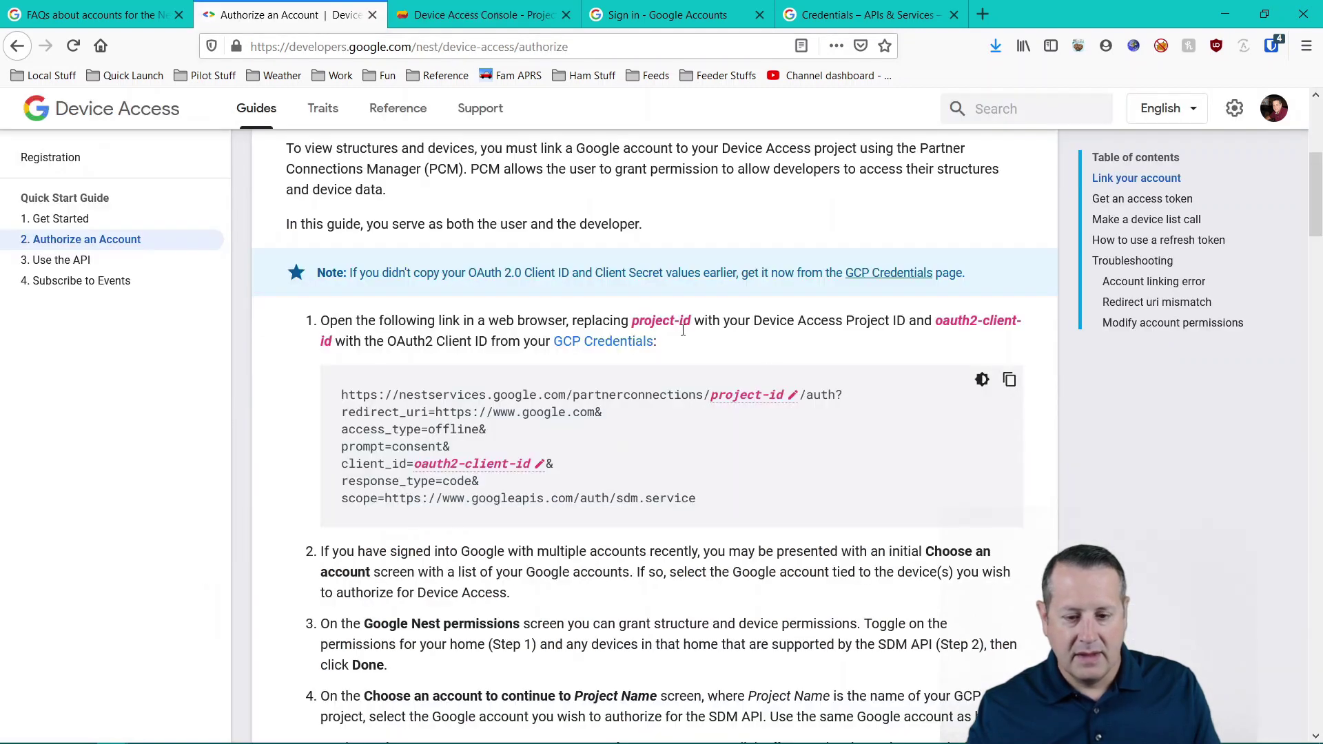
pyautogui.click(746, 396)
pyautogui.hotkey('ctrl', 'v')
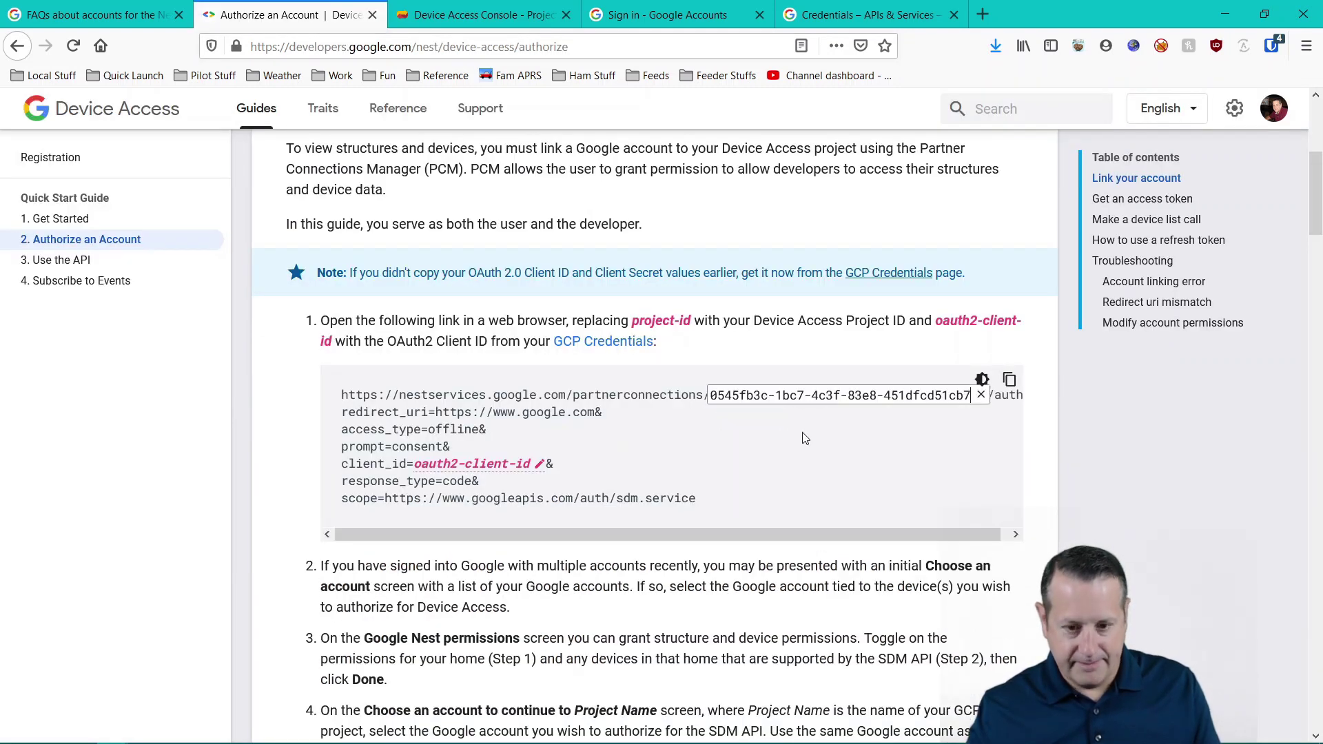
# - Put the OAuth client ID into the oauth2-client-id placeholder and copy the completed link
pyautogui.click(468, 16)
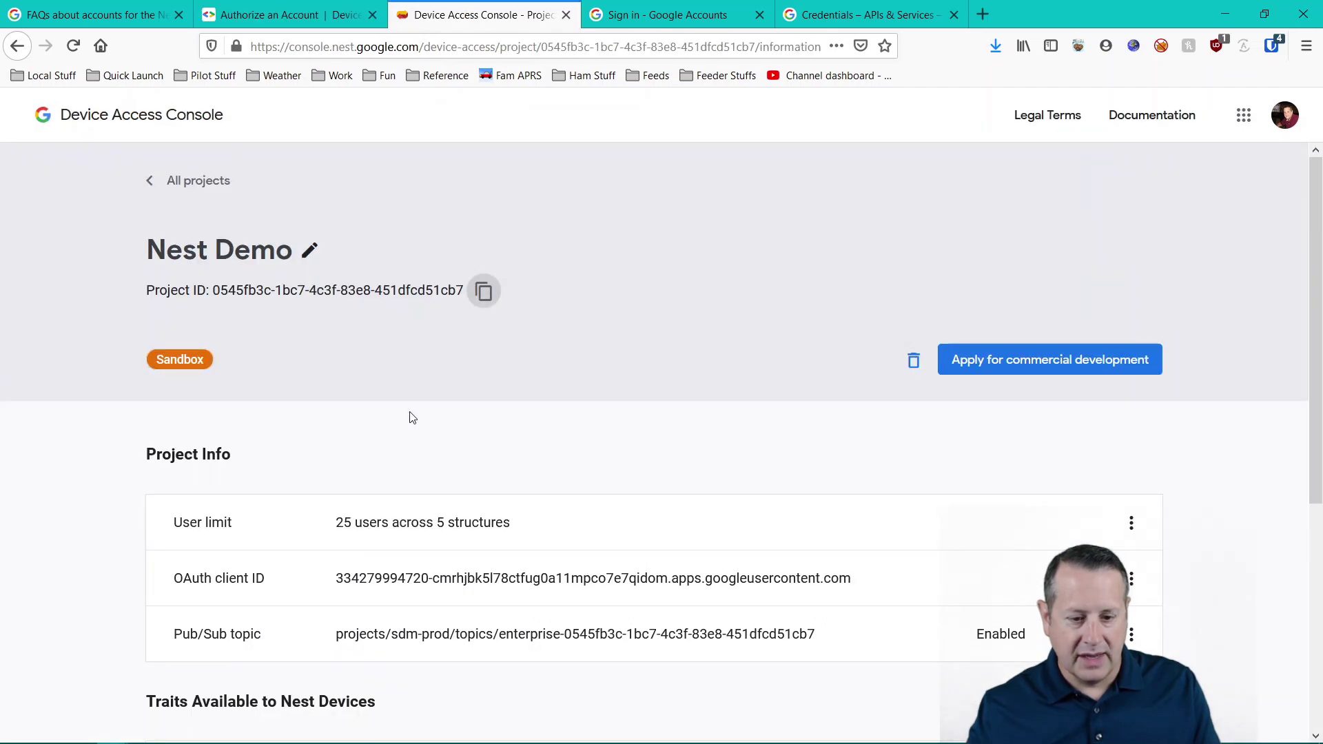
pyautogui.moveTo(338, 579); pyautogui.dragTo(859, 588)
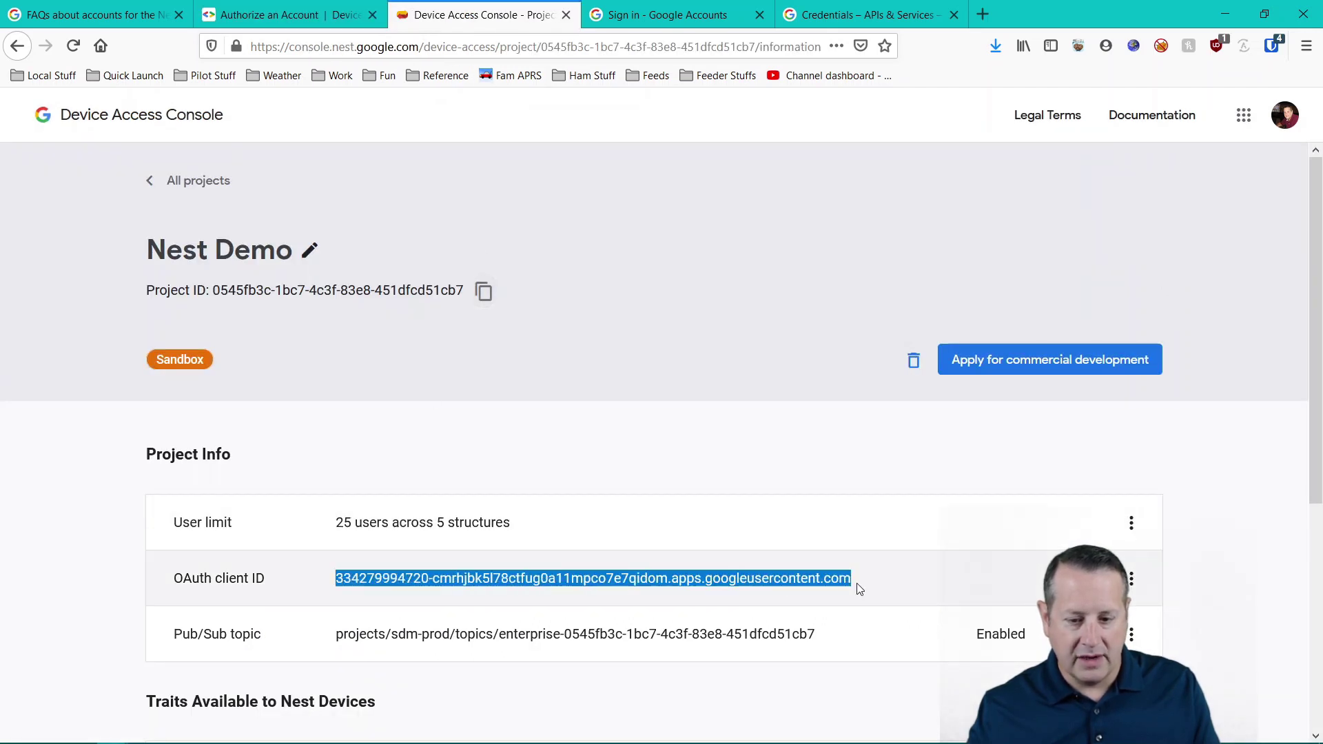
pyautogui.click(292, 16)
pyautogui.click(540, 466)
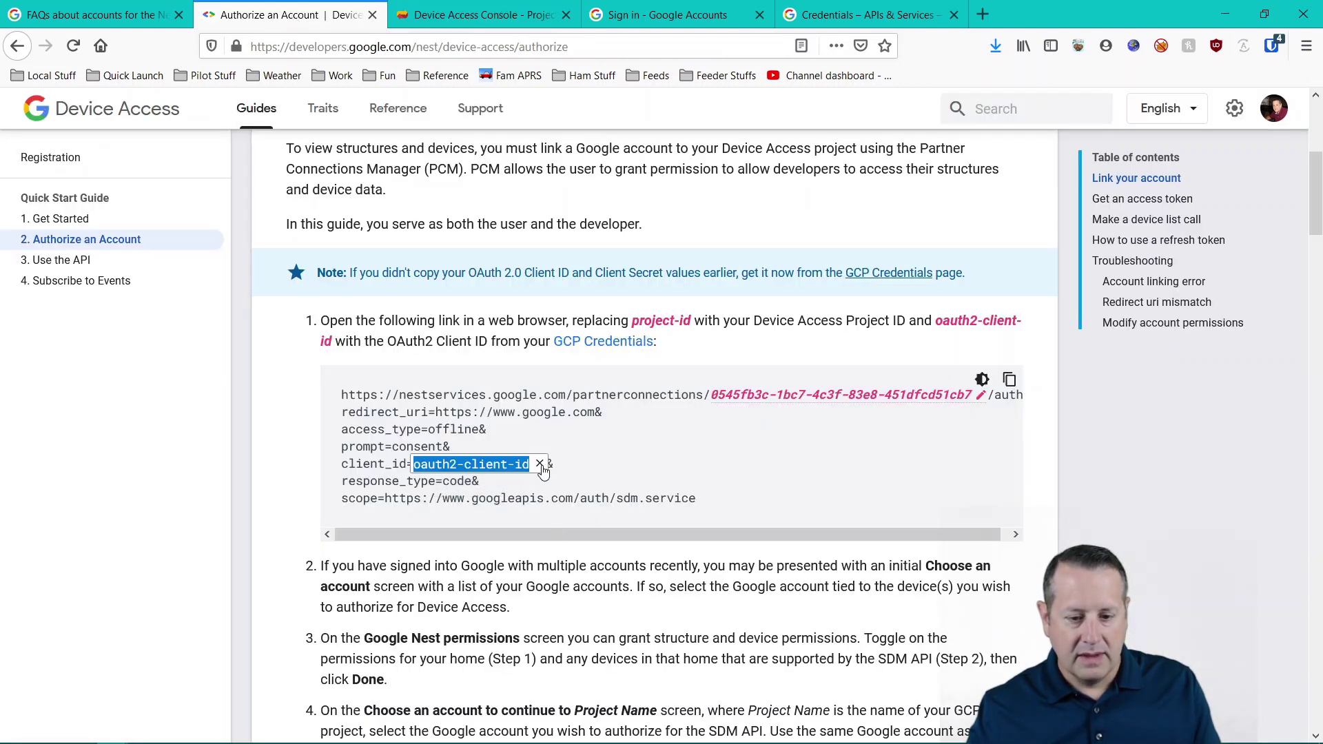
pyautogui.hotkey('ctrl', 'v')
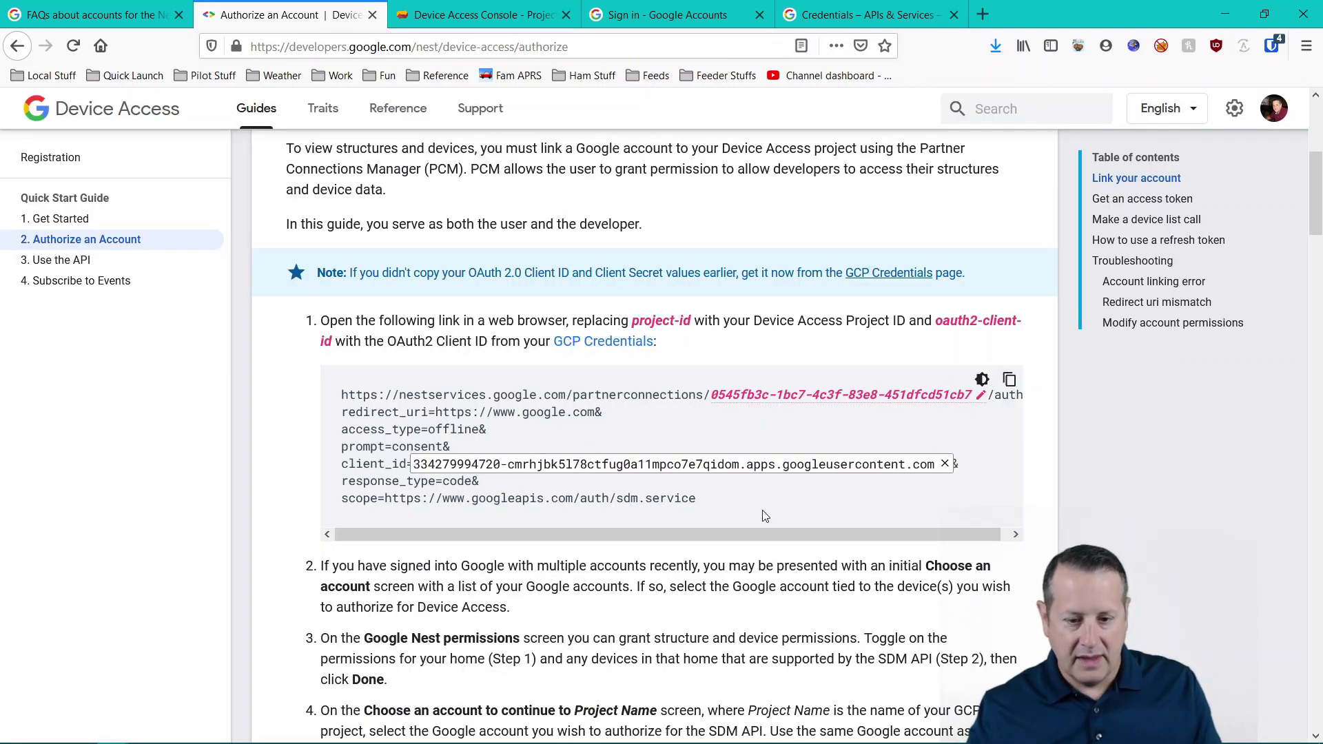
pyautogui.click(765, 515)
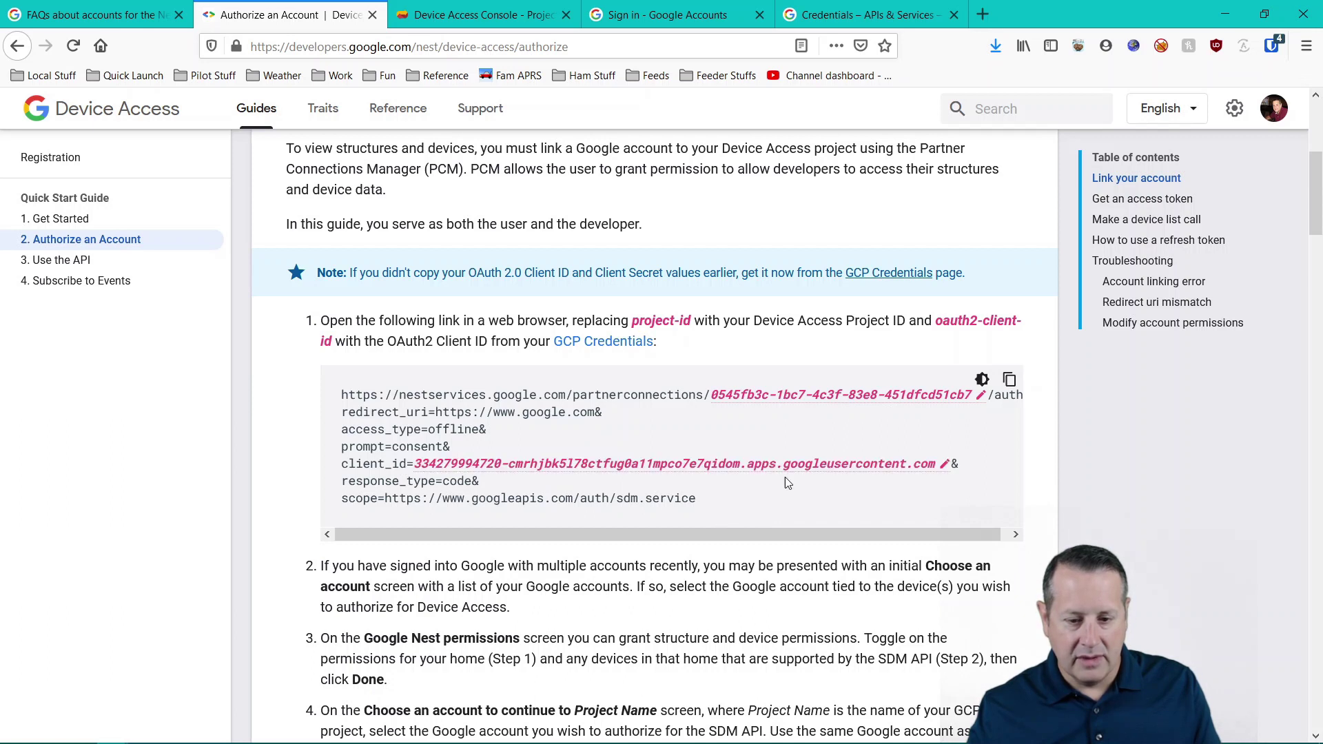
pyautogui.click(1009, 379)
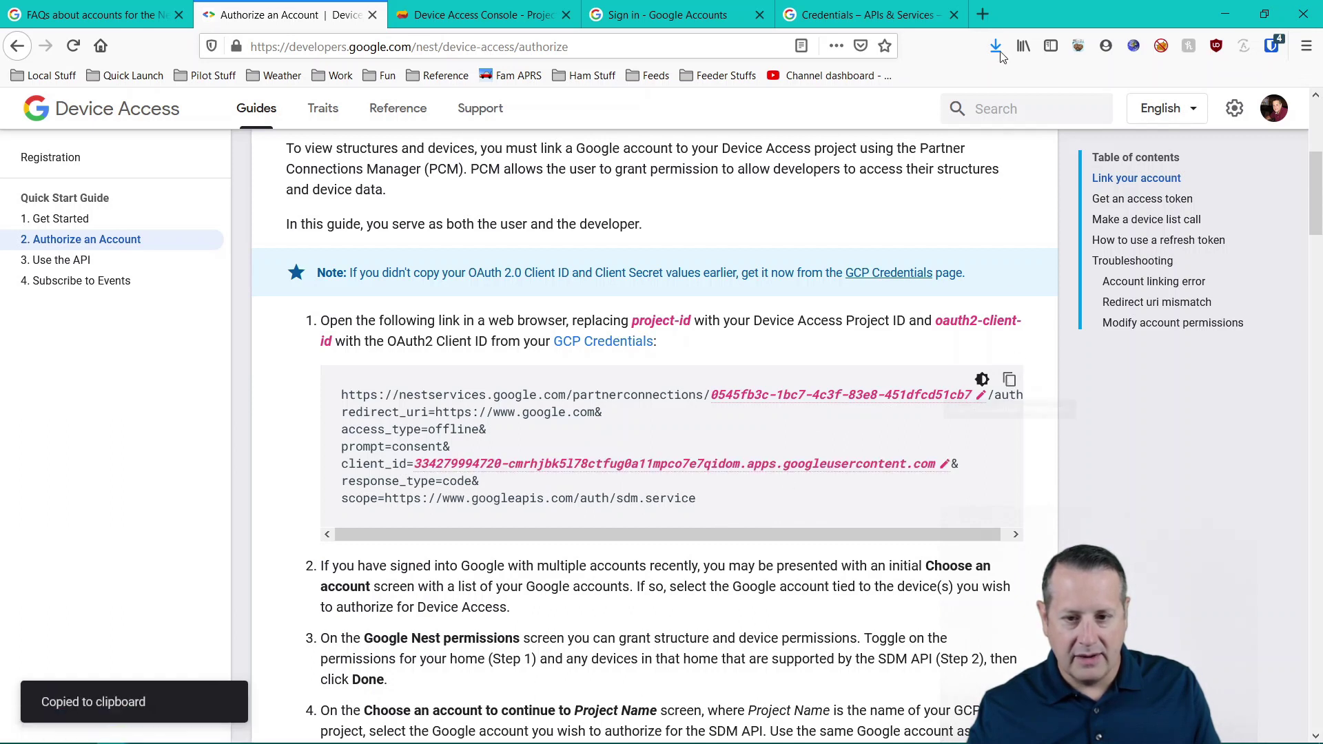
pyautogui.click(983, 14)
# - Load the copied authorization link, closing the leftover Google sign-in tab
pyautogui.click(759, 15)
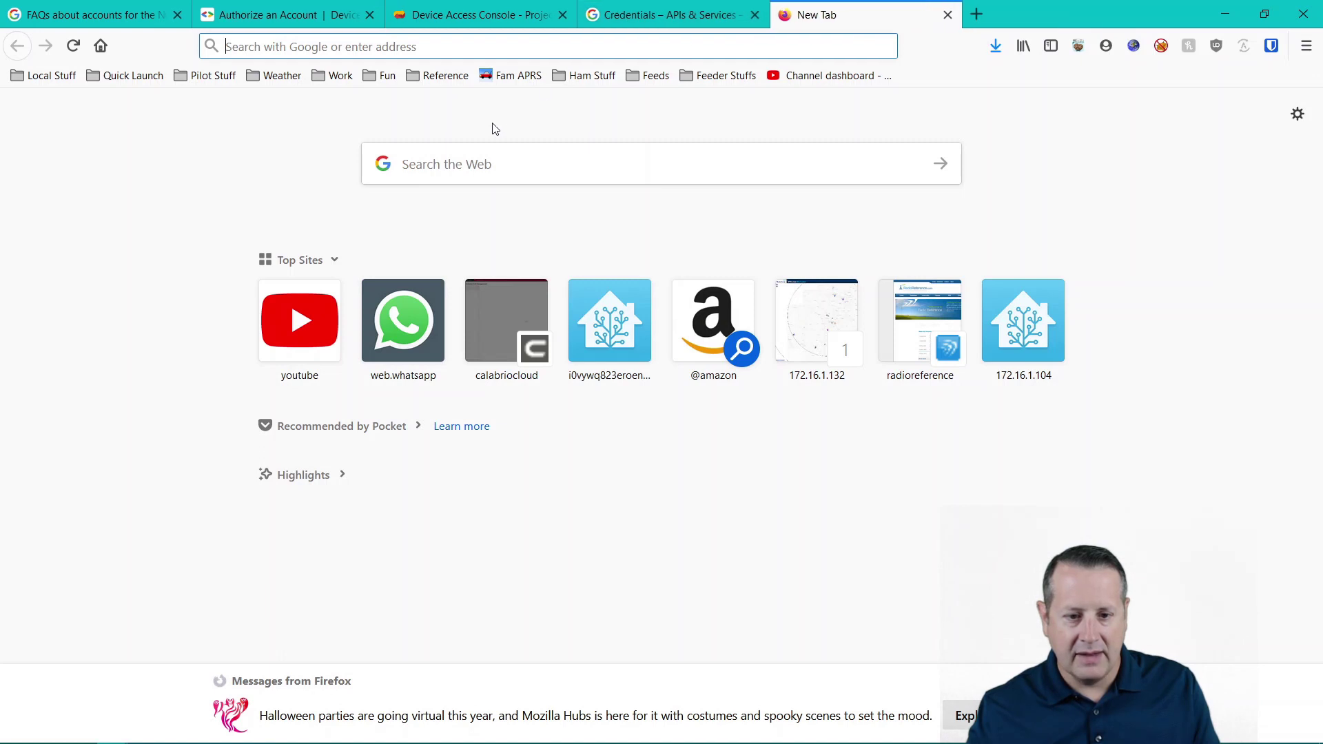
pyautogui.click(479, 46)
pyautogui.hotkey('ctrl', 'v')
pyautogui.press('Return')
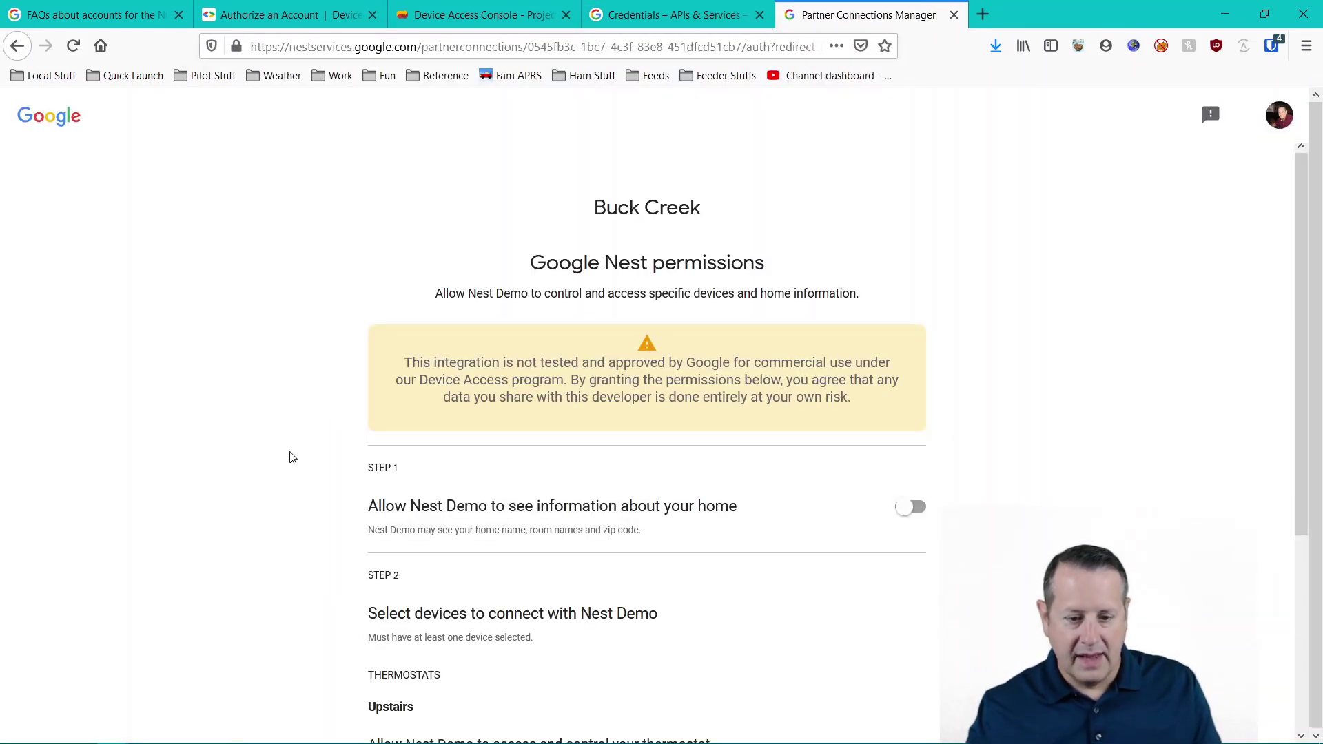
# - Grant Nest Demo access to home information and the Upstairs and Downstairs thermostats
pyautogui.scroll(-3, 292, 458)
pyautogui.click(911, 308)
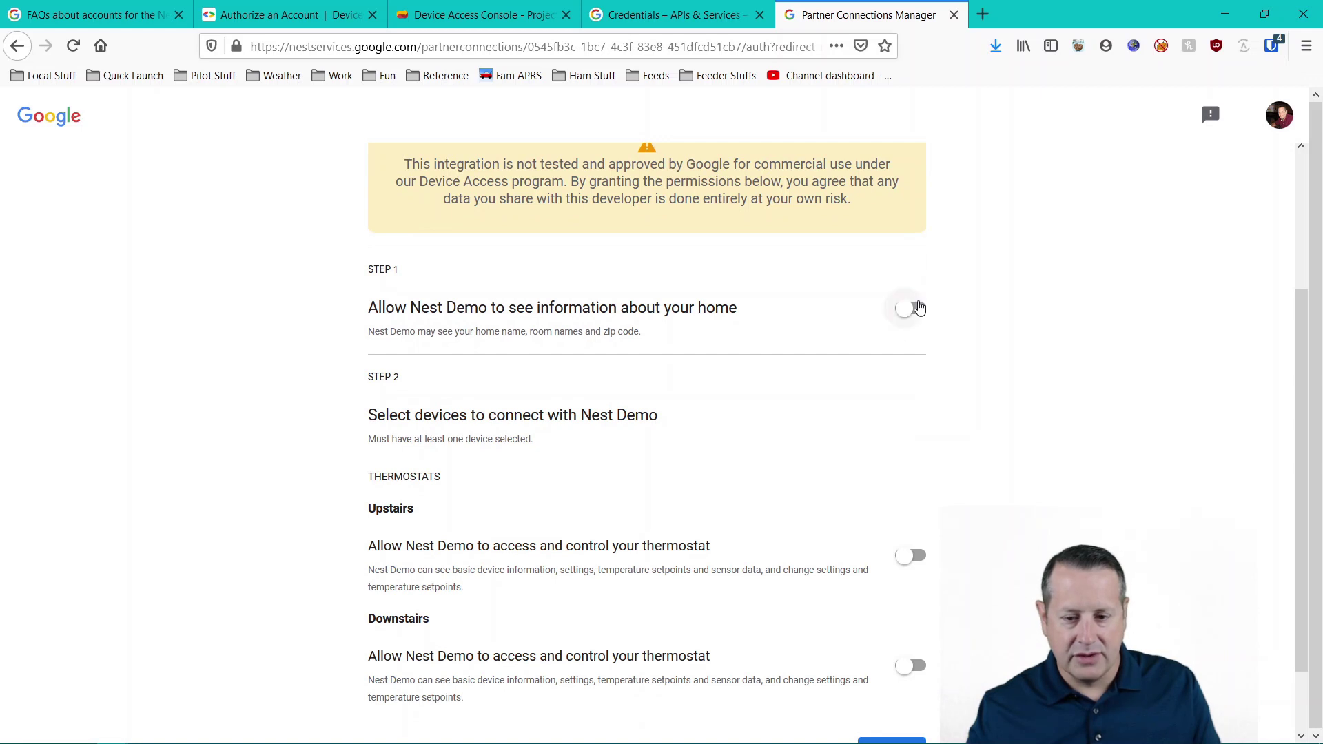
pyautogui.scroll(-2, 1010, 442)
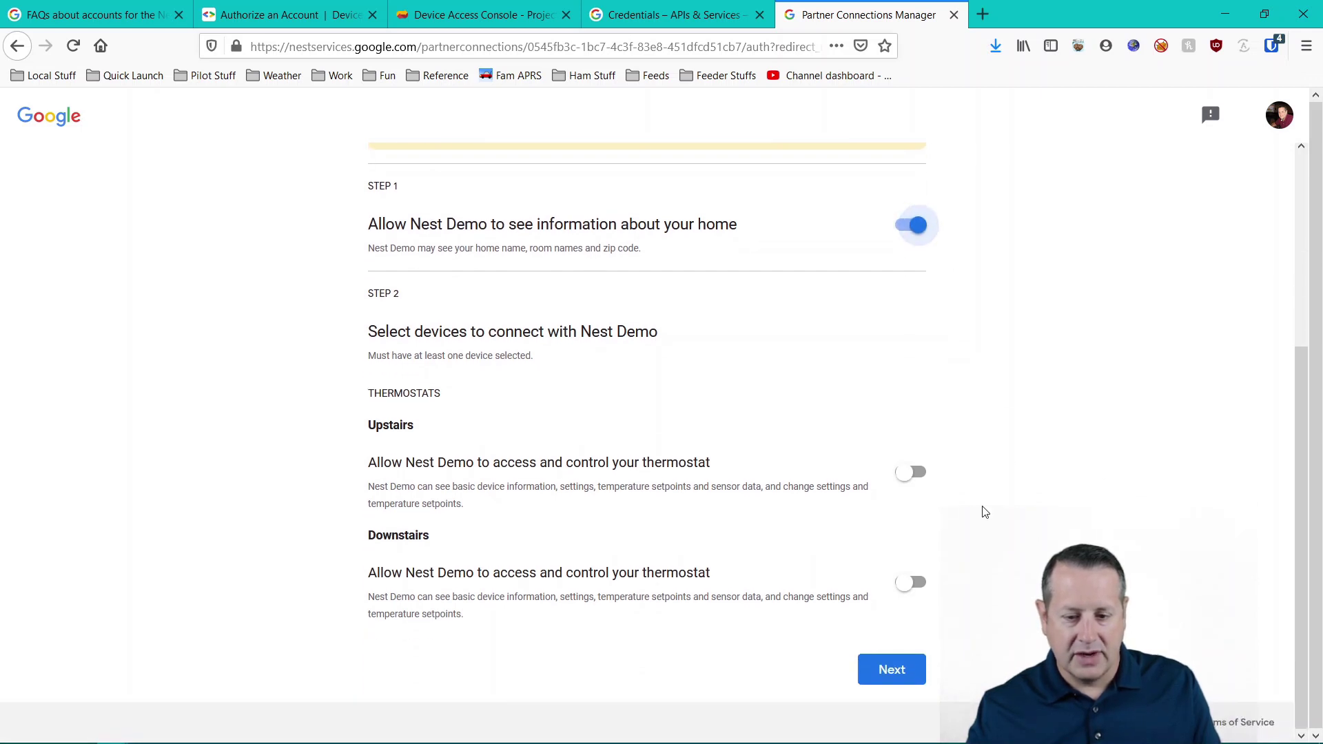
pyautogui.click(920, 478)
pyautogui.click(919, 583)
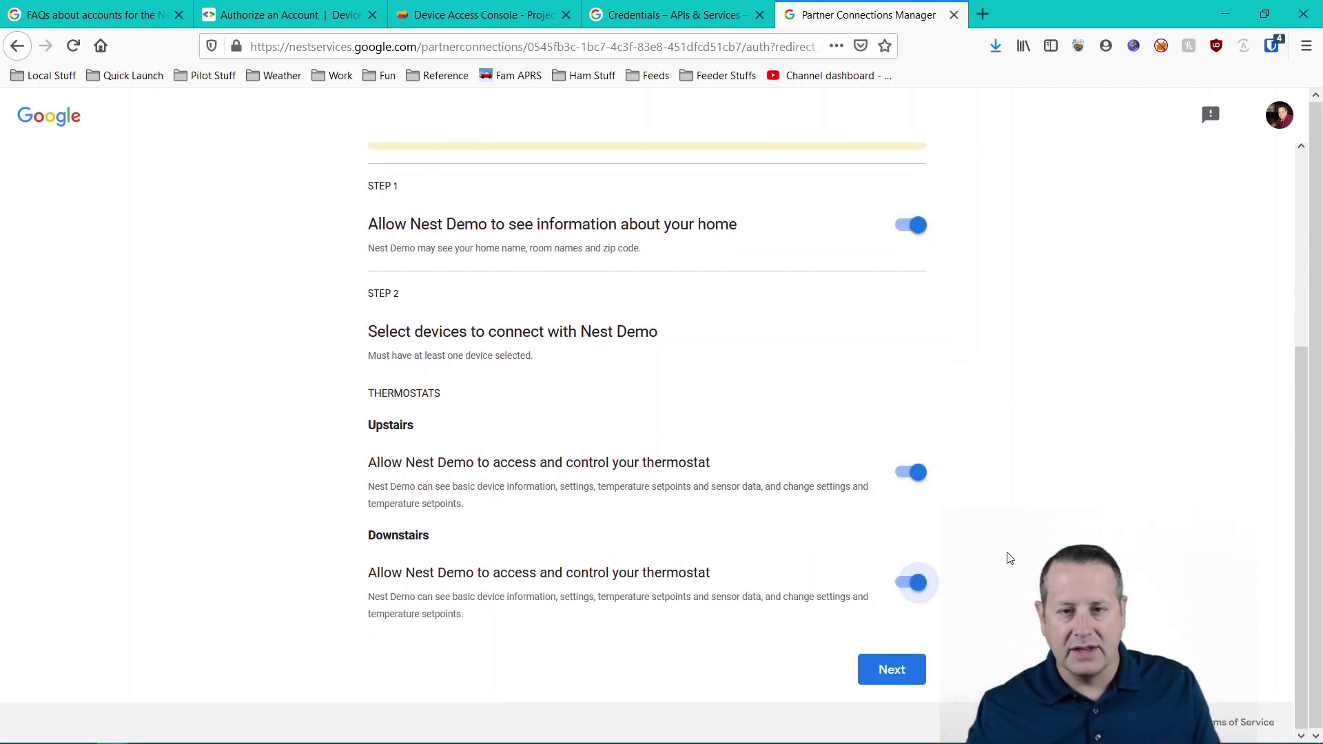
pyautogui.click(891, 669)
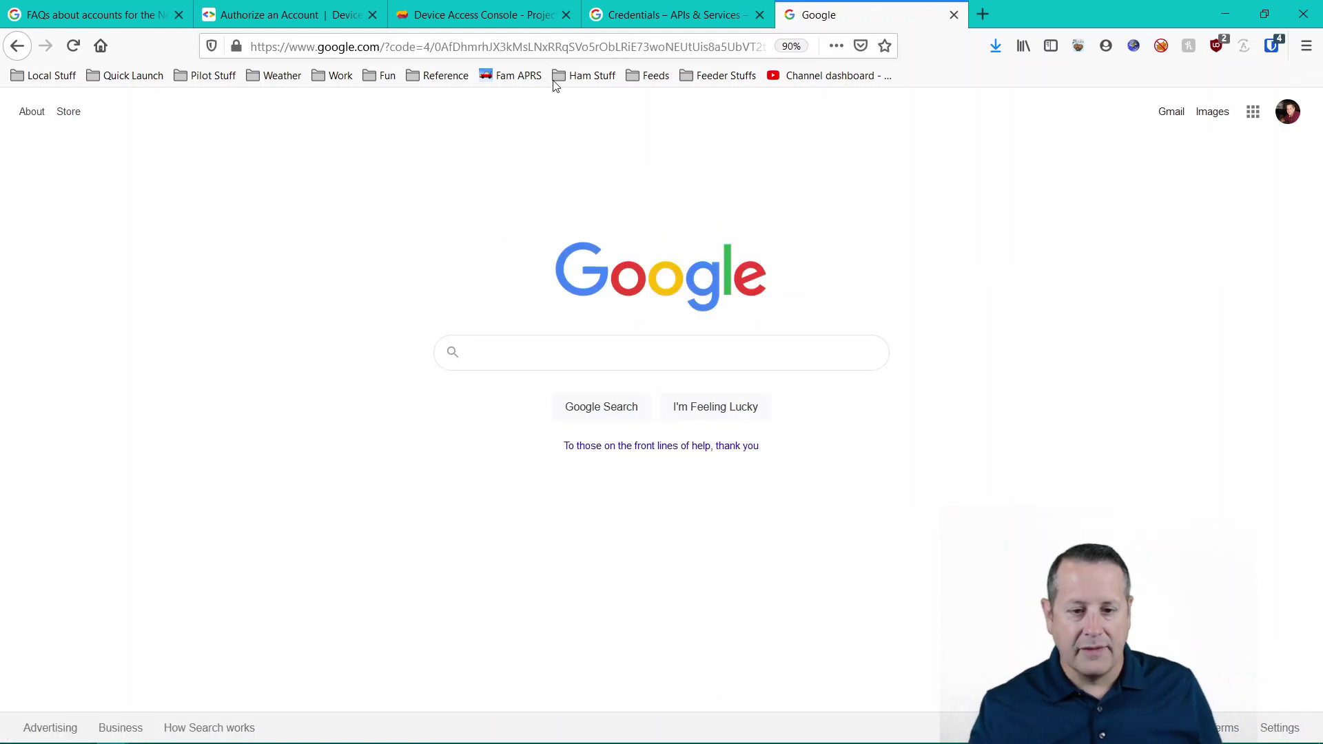
# - Paste the authorization-code redirect URL on line 19 under '#auth URL' and close the Credentials tab
pyautogui.click(445, 49)
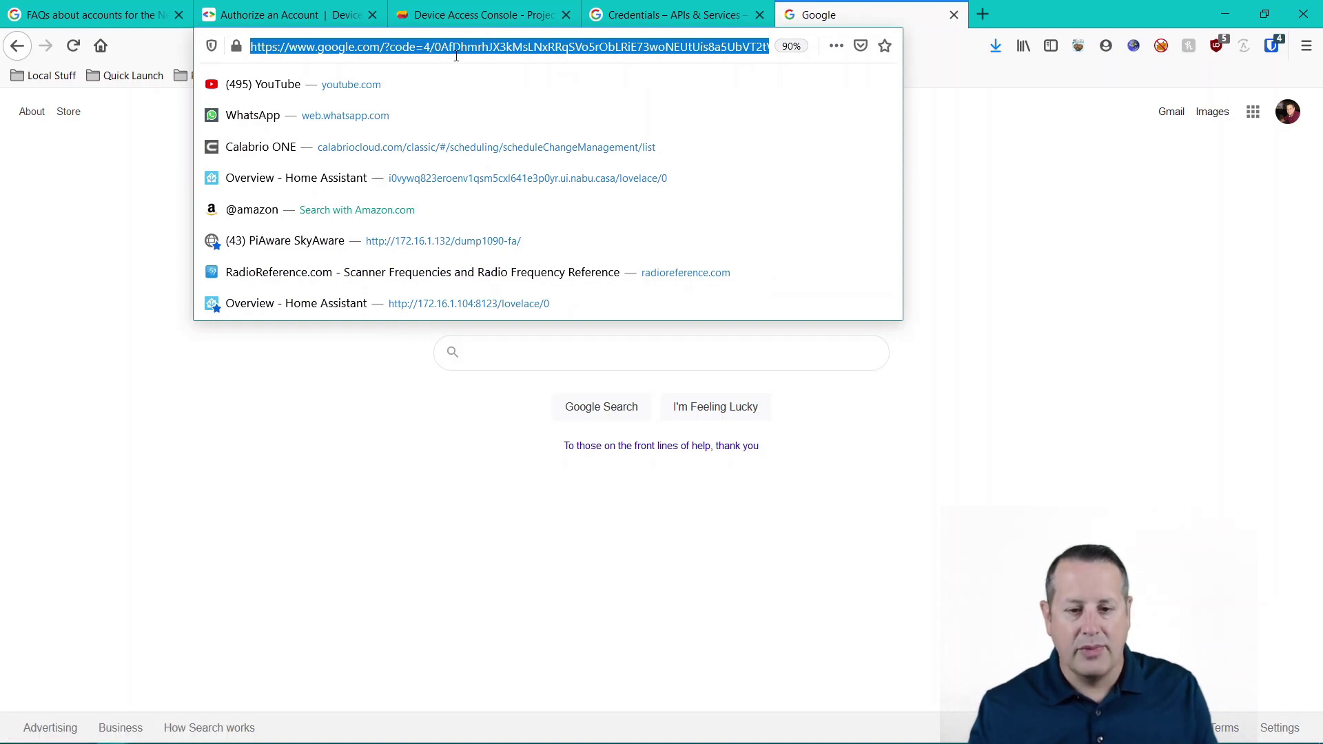
pyautogui.hotkey('alt', 'Tab')
pyautogui.hotkey('ctrl', 'v')
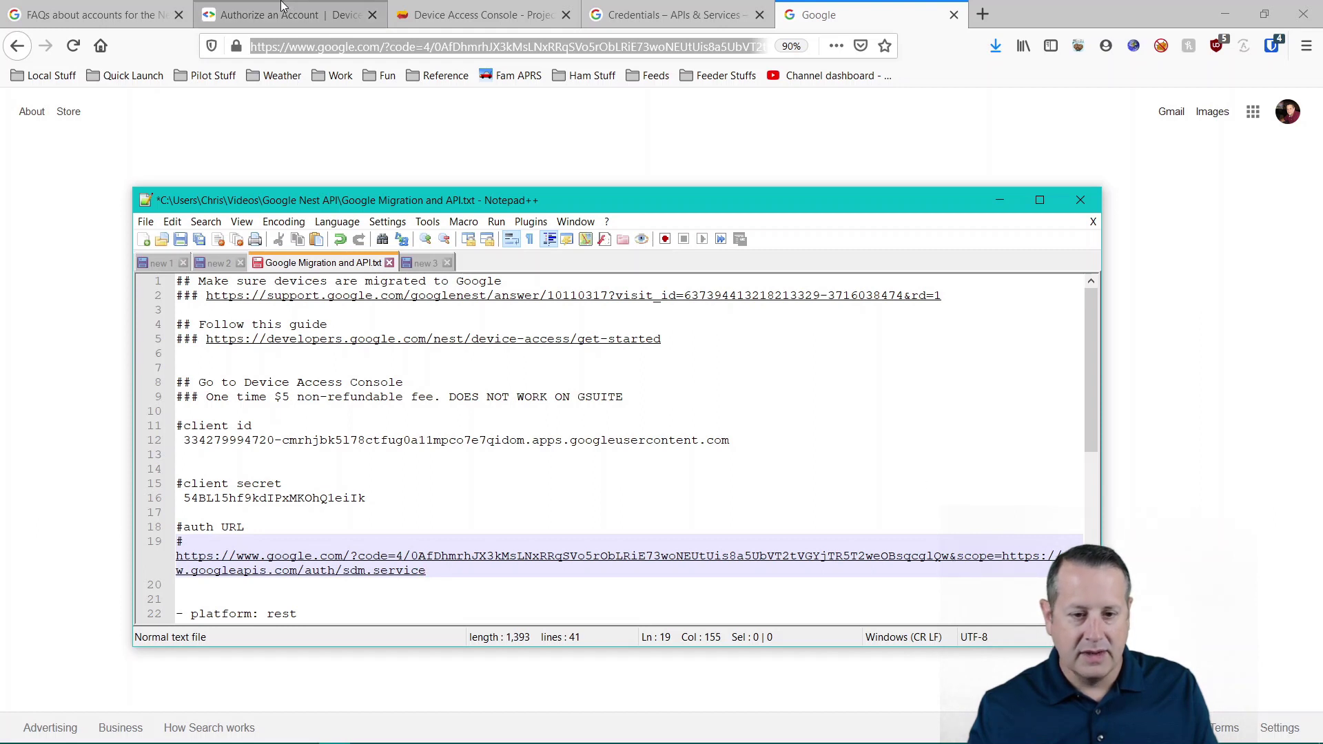
pyautogui.click(610, 15)
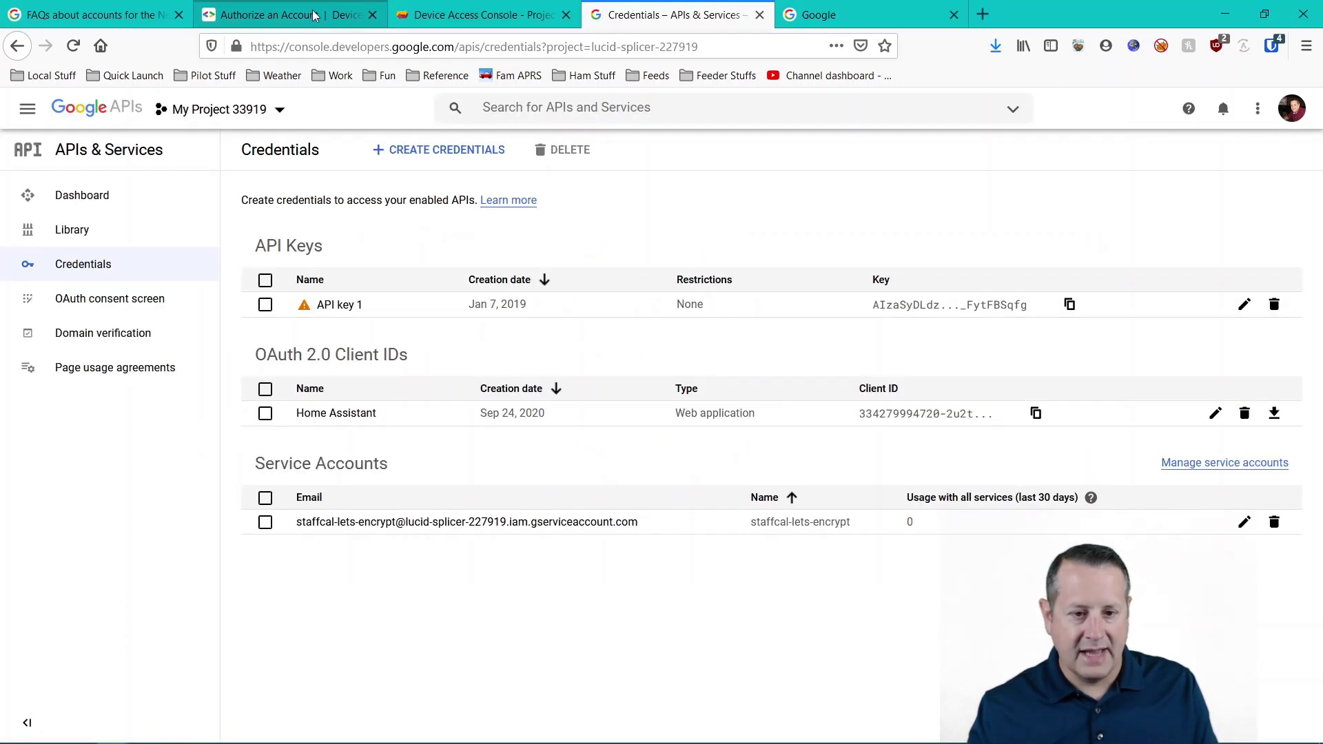
pyautogui.click(759, 14)
# - Fill the client secret from the notes into the guide's curl token command
pyautogui.click(351, 19)
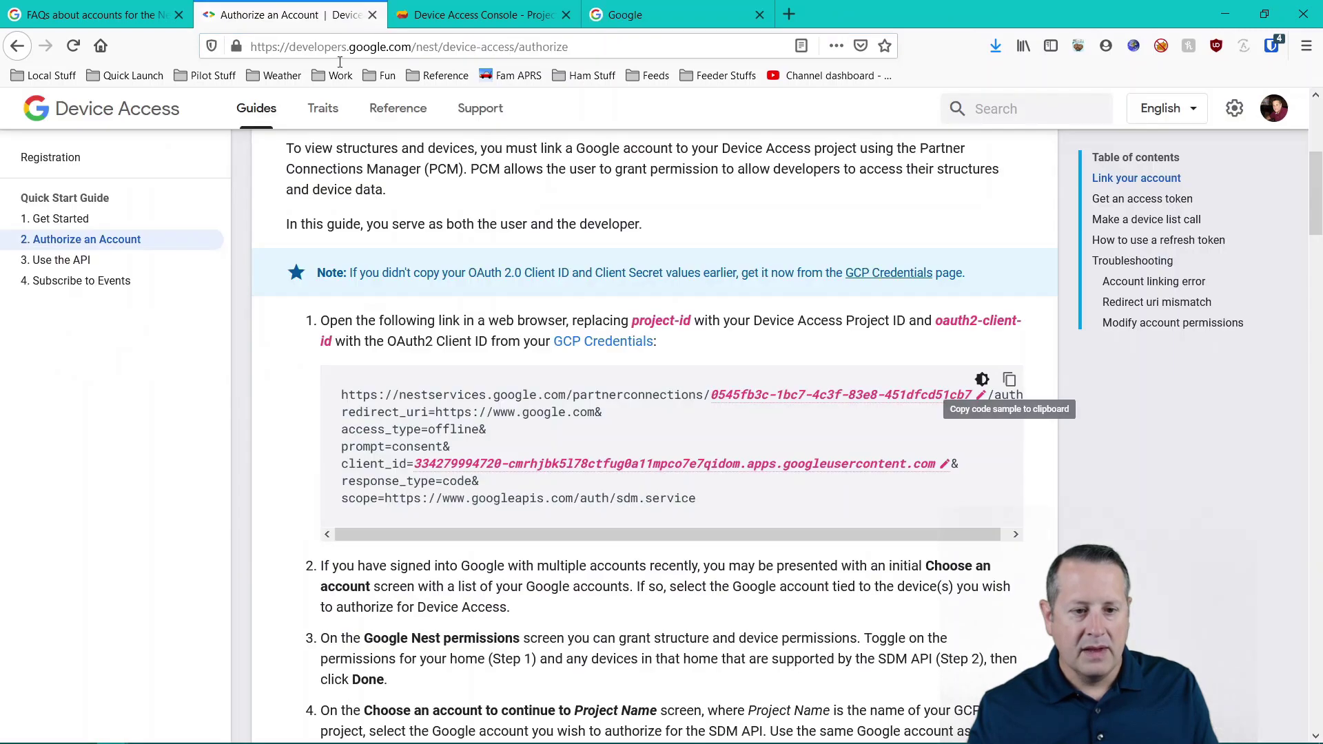
pyautogui.scroll(-4, 279, 368)
pyautogui.scroll(-3, 279, 369)
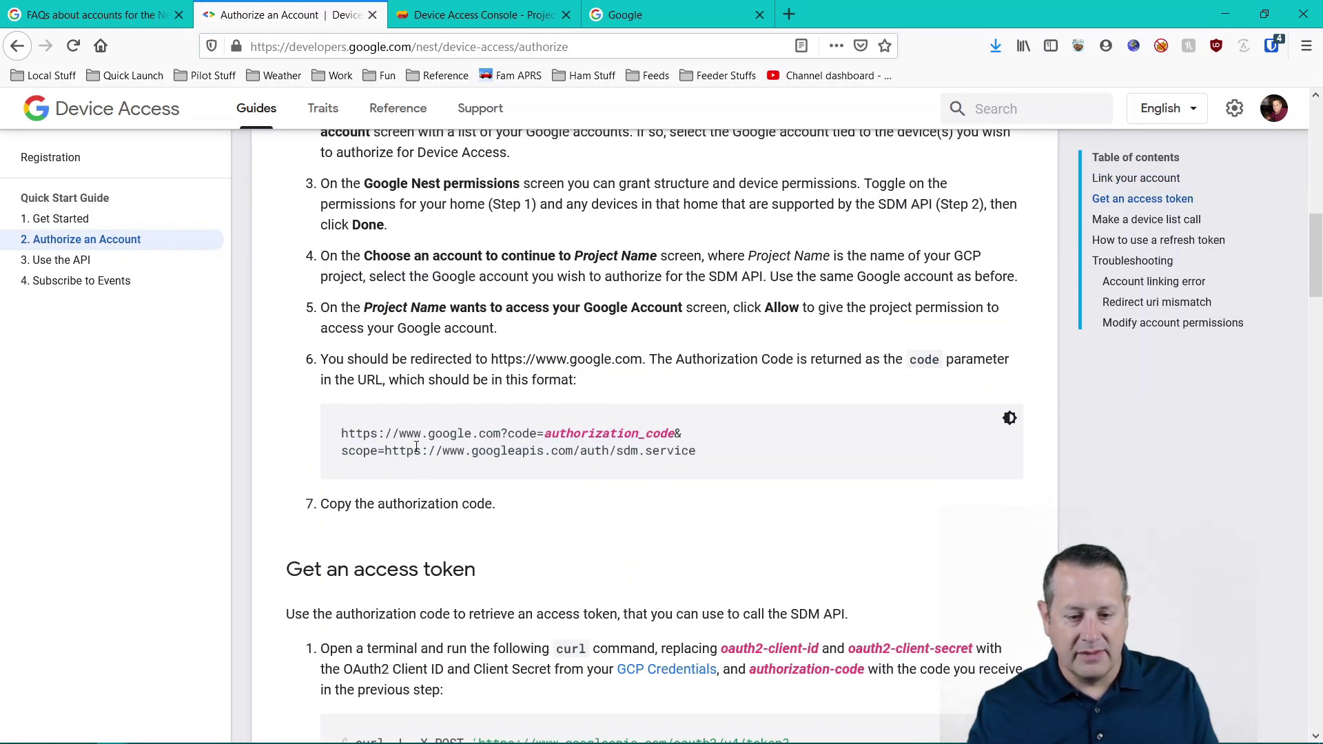
pyautogui.scroll(-4, 513, 469)
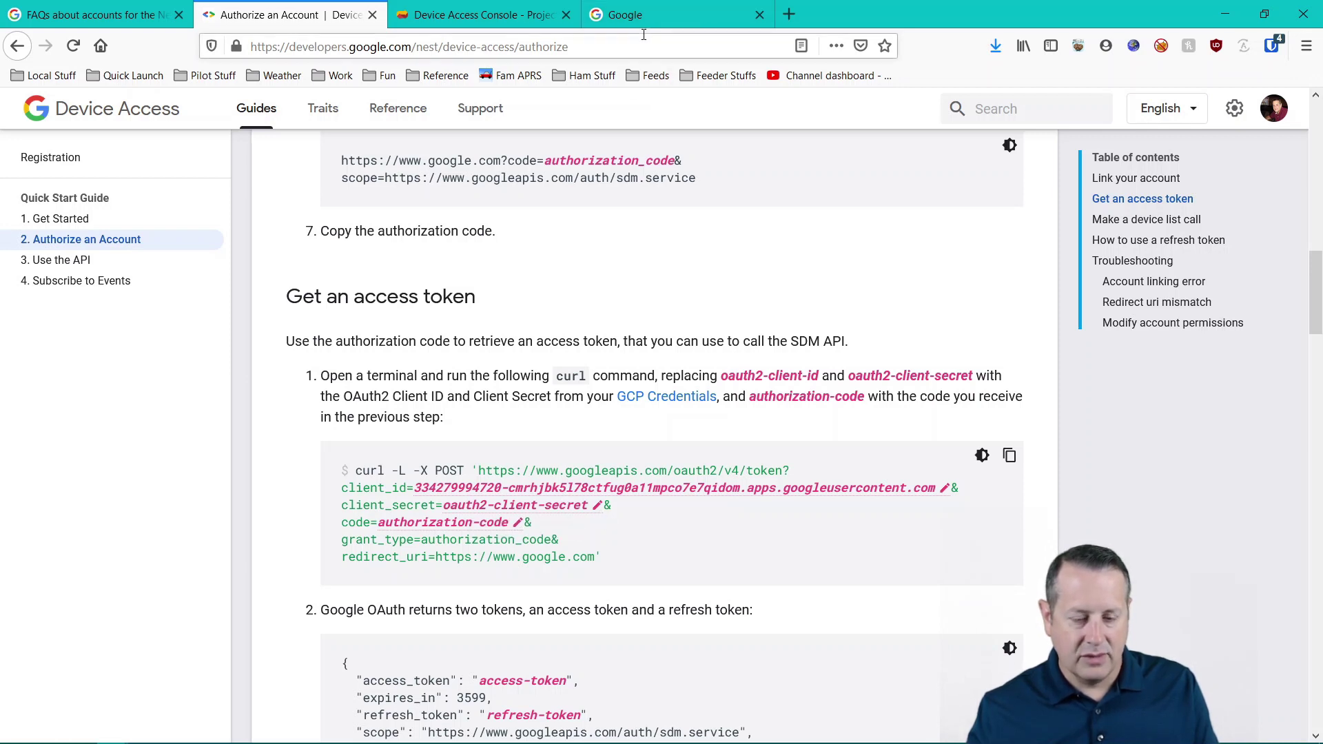
pyautogui.hotkey('alt', 'Tab')
pyautogui.hotkey('alt', 'Tab')
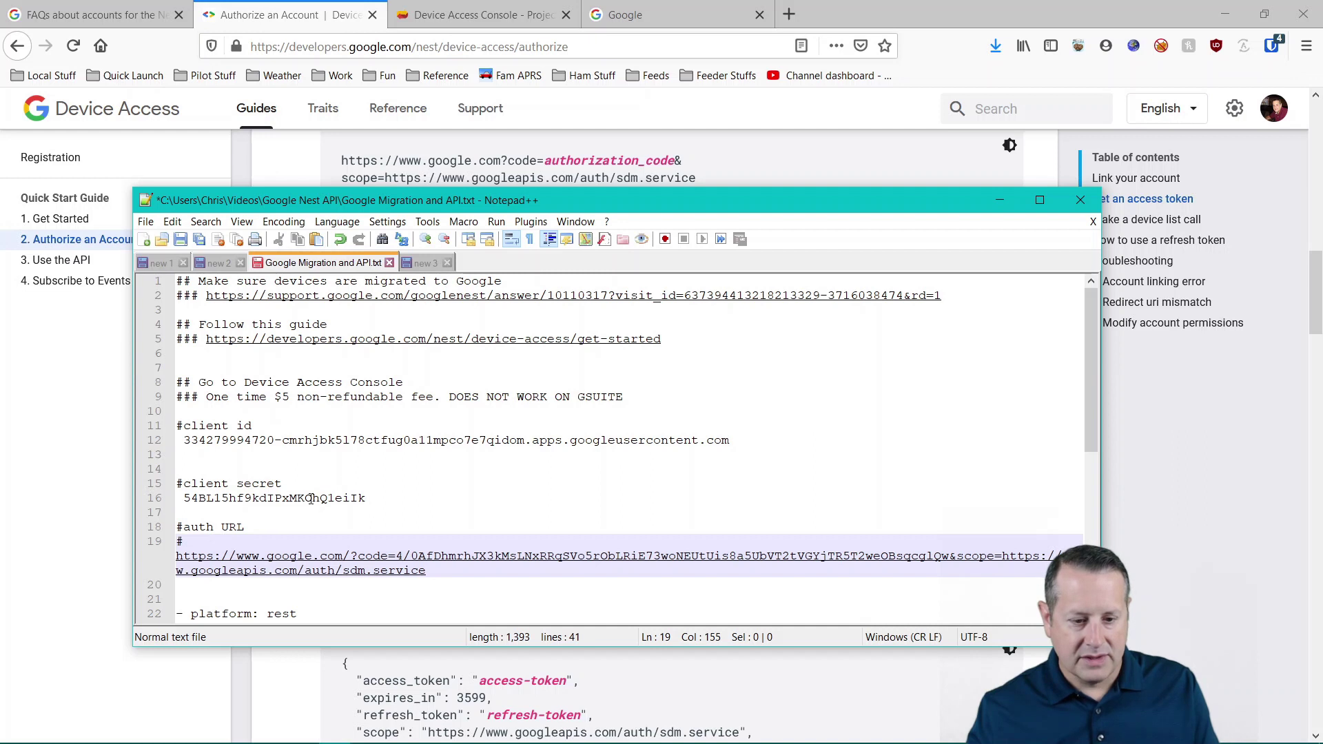
pyautogui.doubleClick(311, 499)
pyautogui.hotkey('alt', 'Tab')
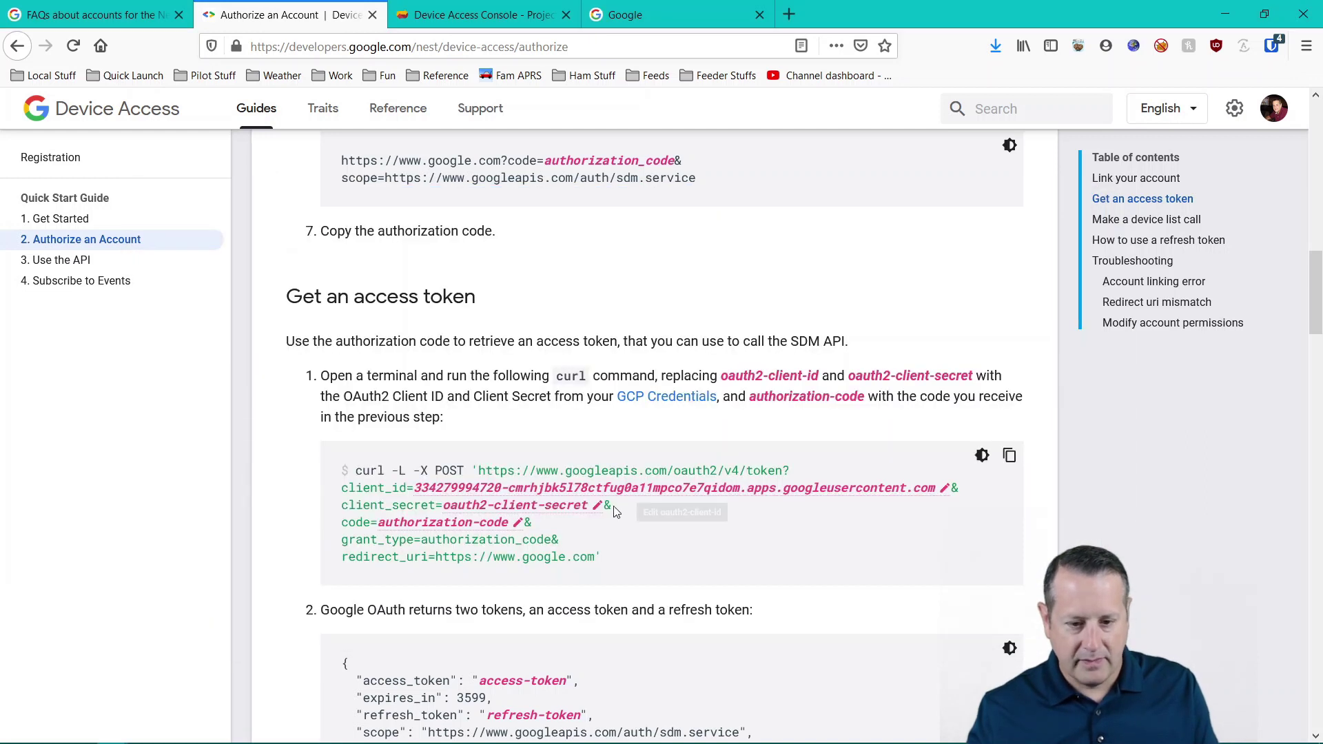
pyautogui.click(596, 510)
pyautogui.hotkey('ctrl', 'v')
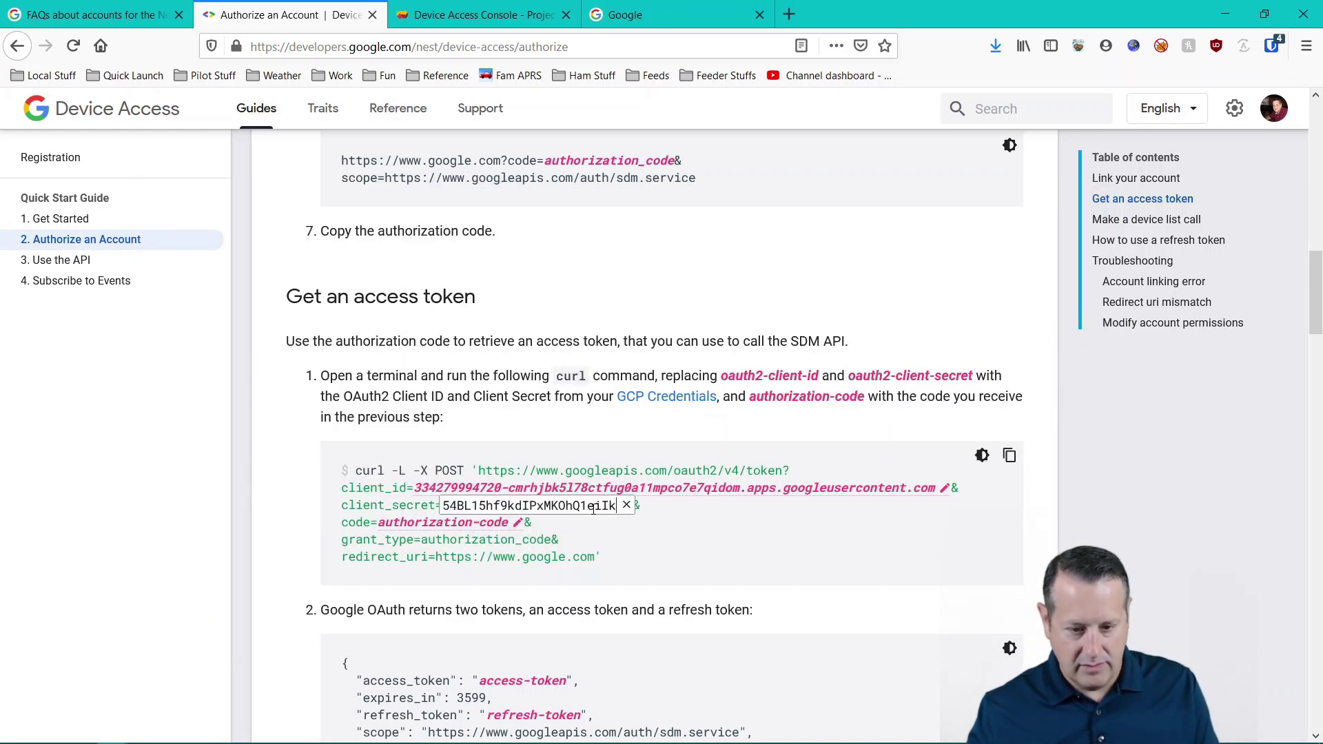
# - Insert the authorization code into the curl command and copy the completed command
pyautogui.hotkey('alt', 'Tab')
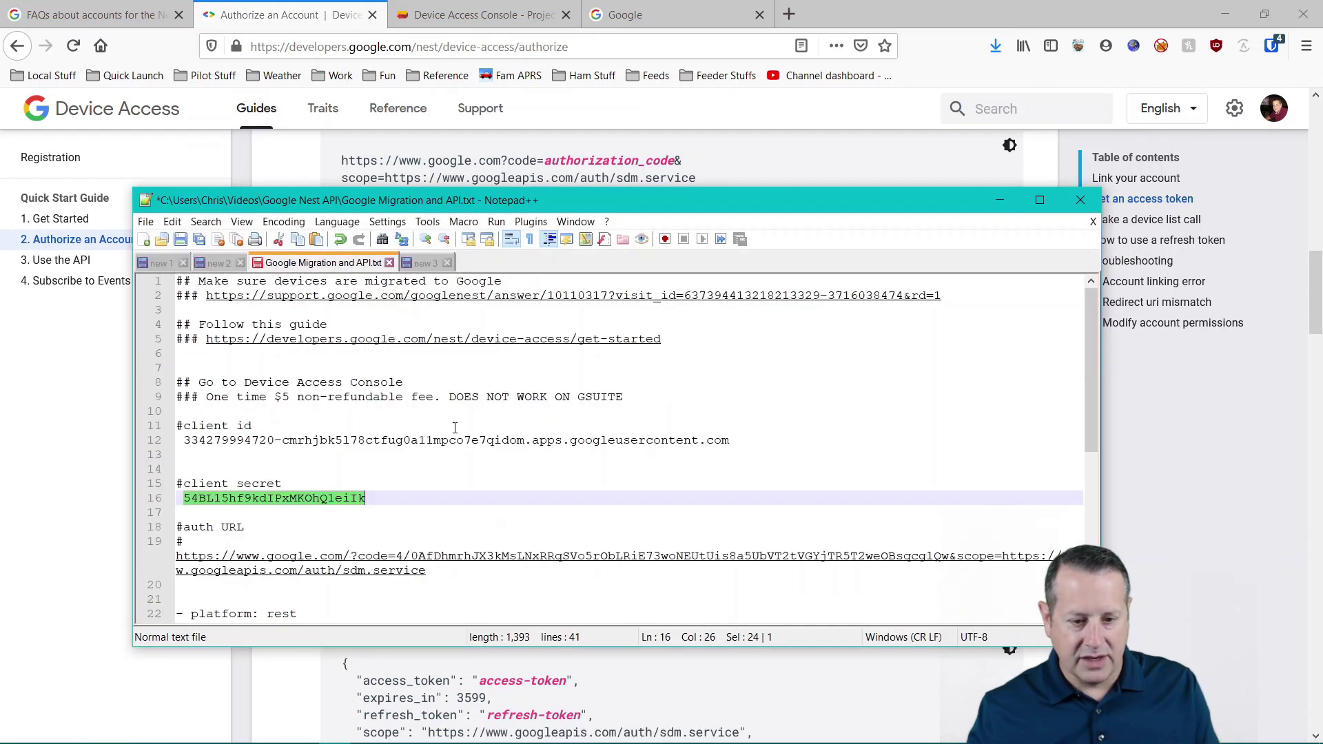
pyautogui.hotkey('alt', 'Tab')
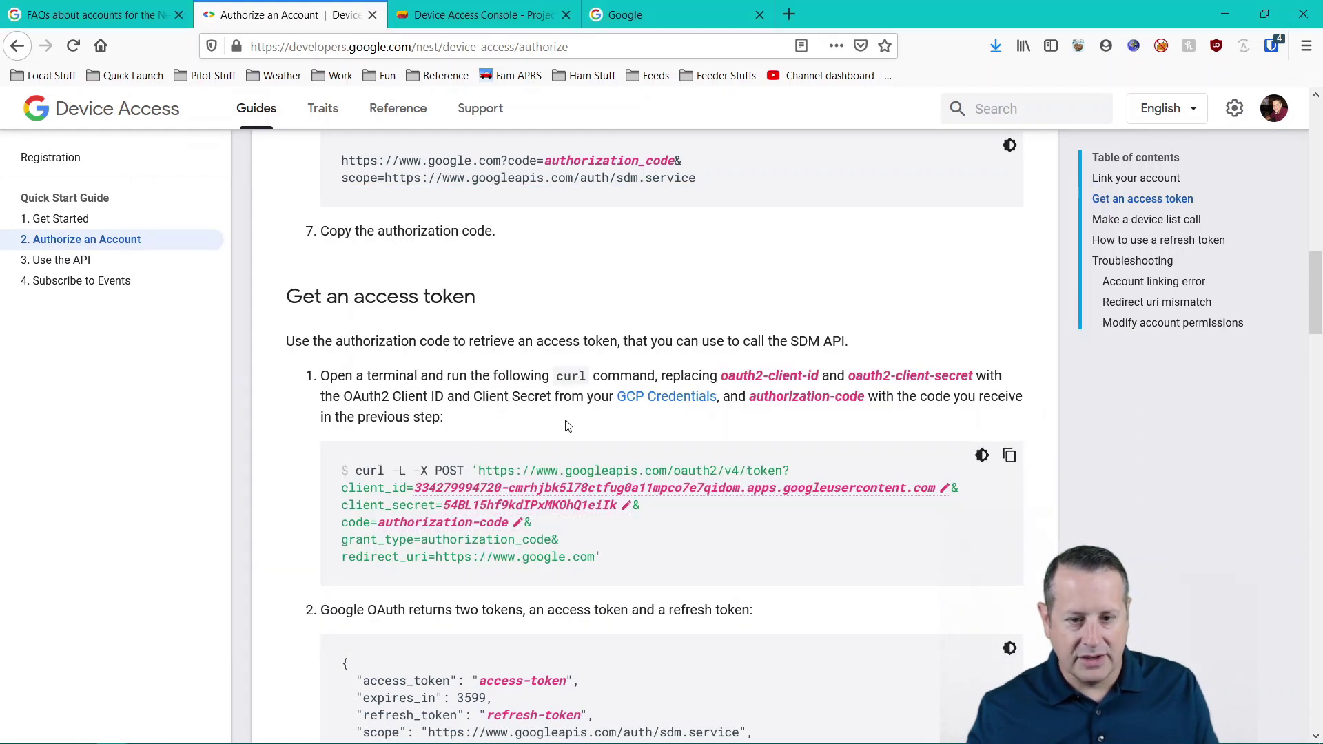
pyautogui.hotkey('alt', 'Tab')
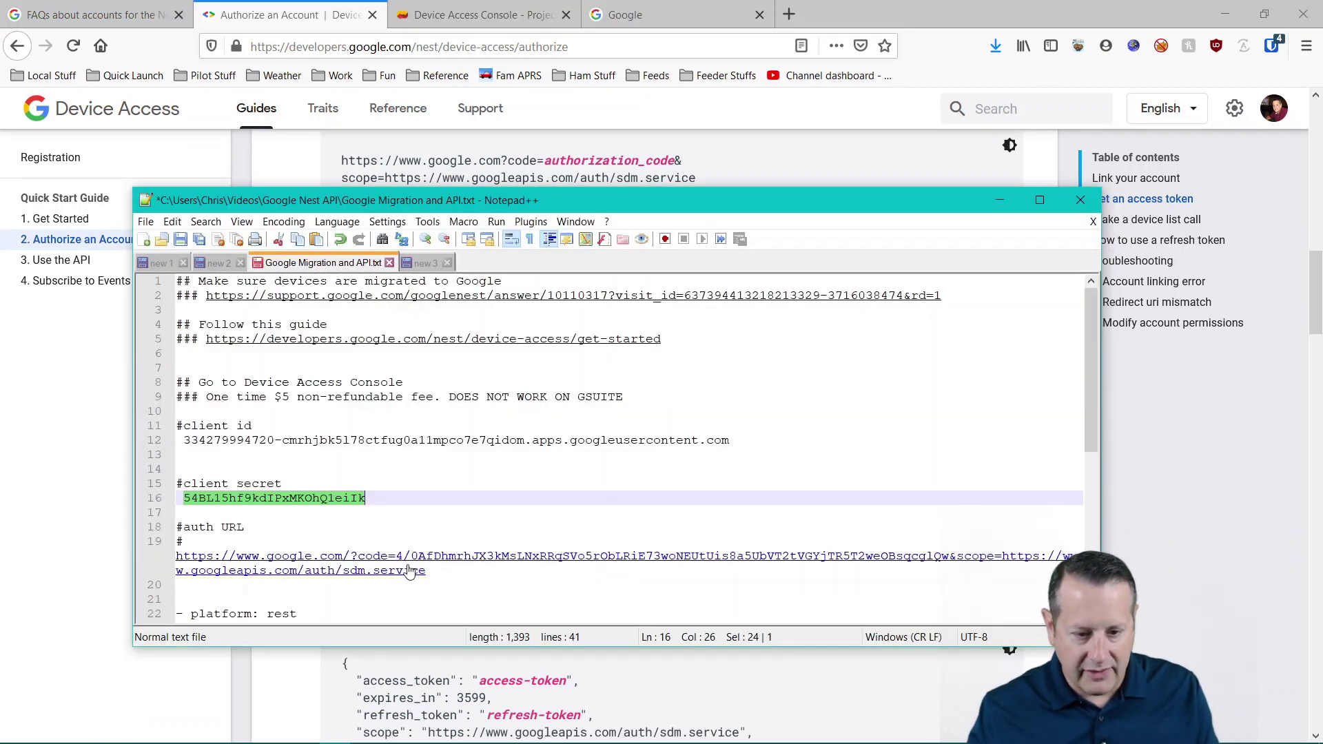
pyautogui.moveTo(398, 563); pyautogui.dragTo(947, 566)
pyautogui.hotkey('ctrl', 'c')
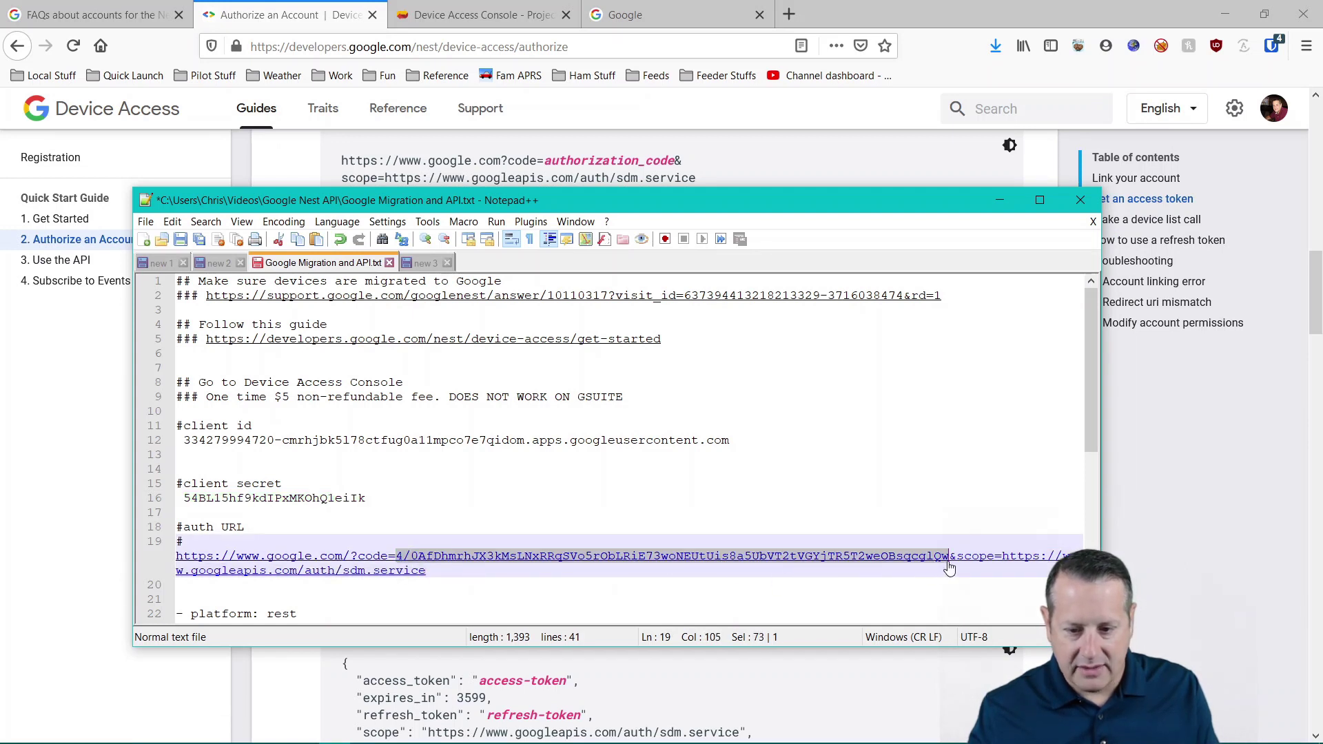
pyautogui.hotkey('alt', 'Tab')
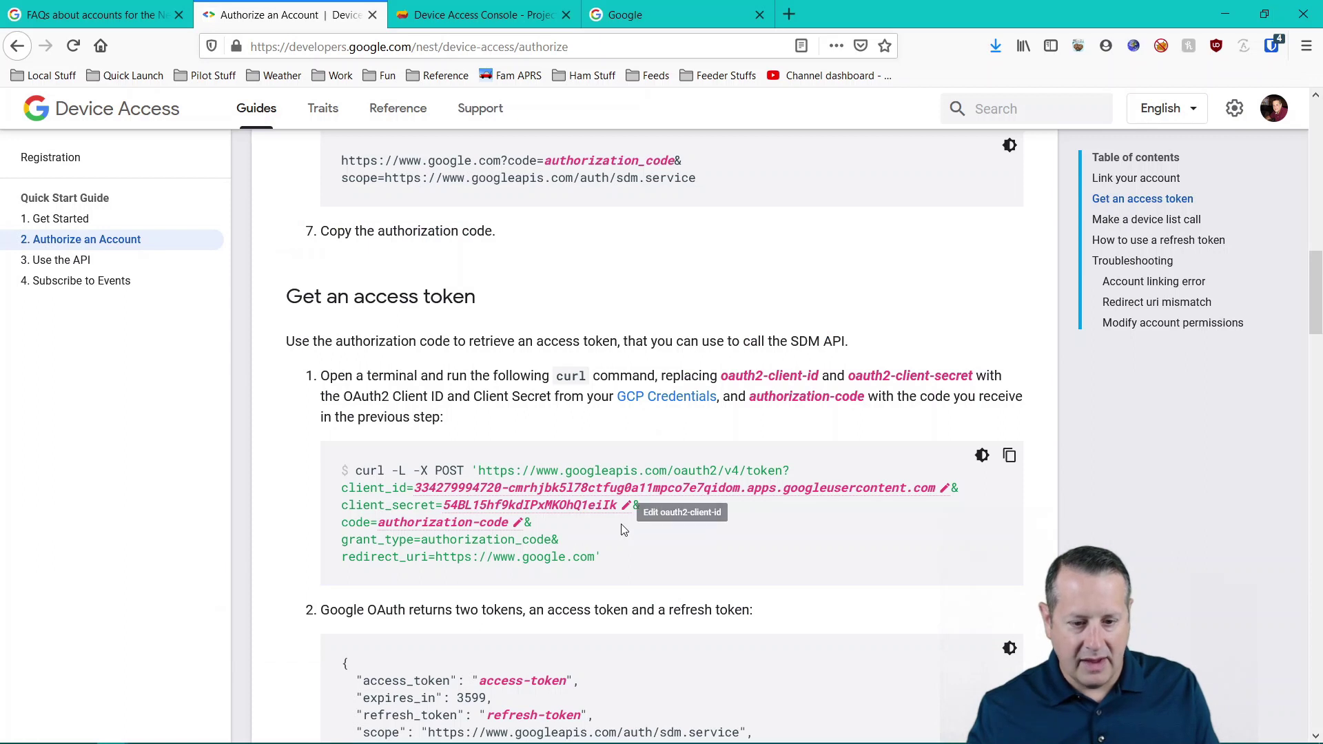
pyautogui.click(520, 527)
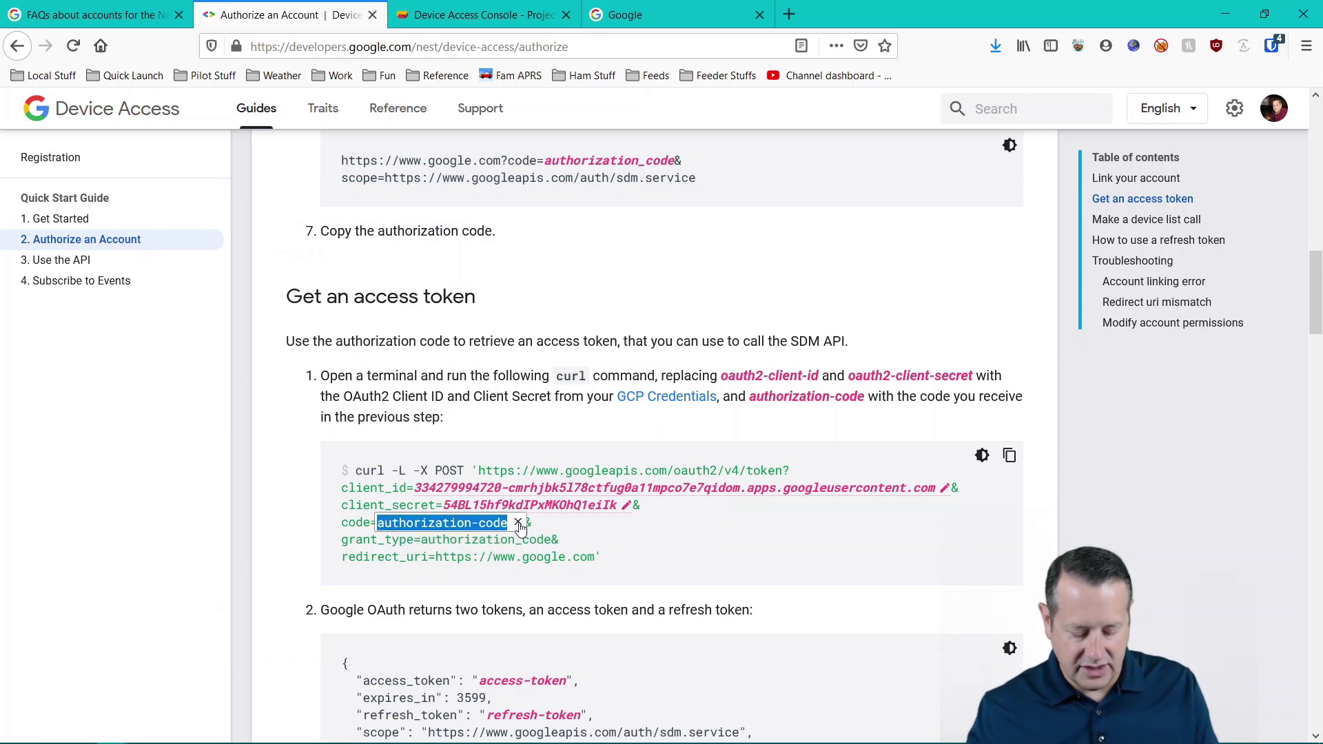
pyautogui.hotkey('ctrl', 'v')
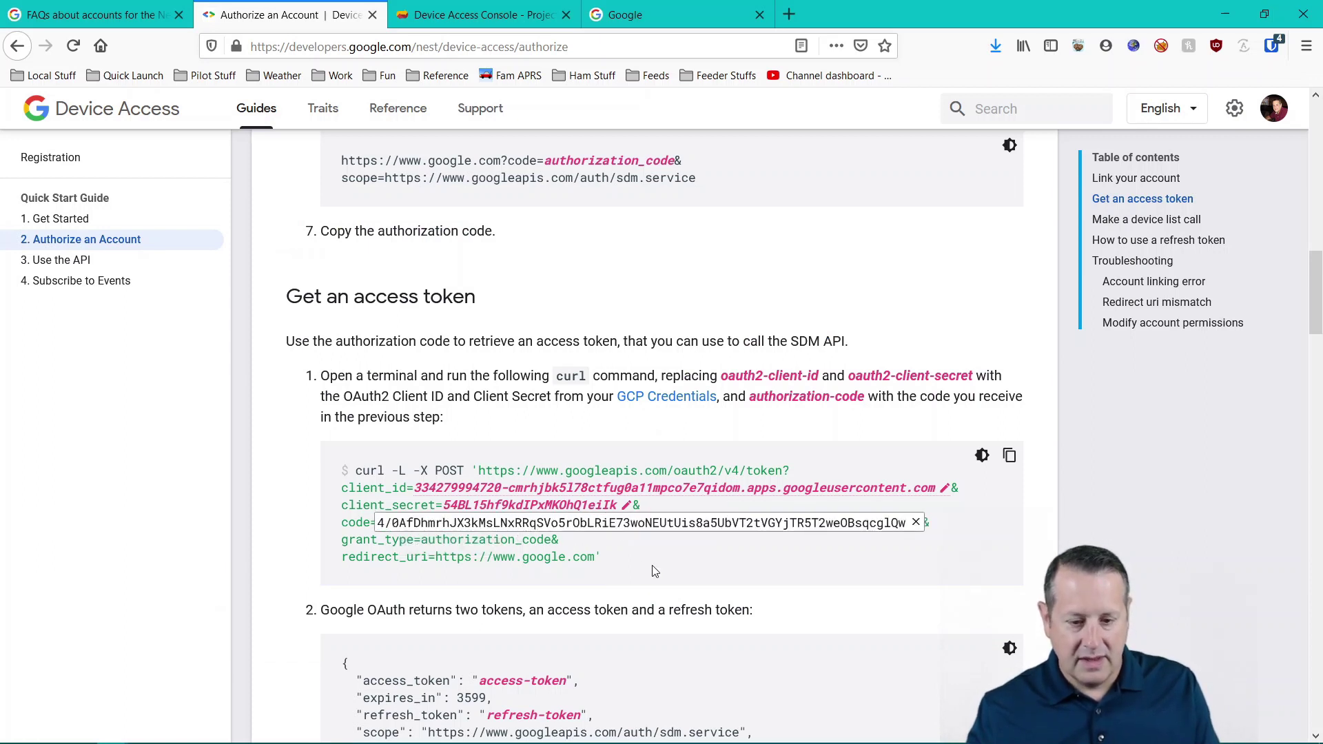
pyautogui.press('Return')
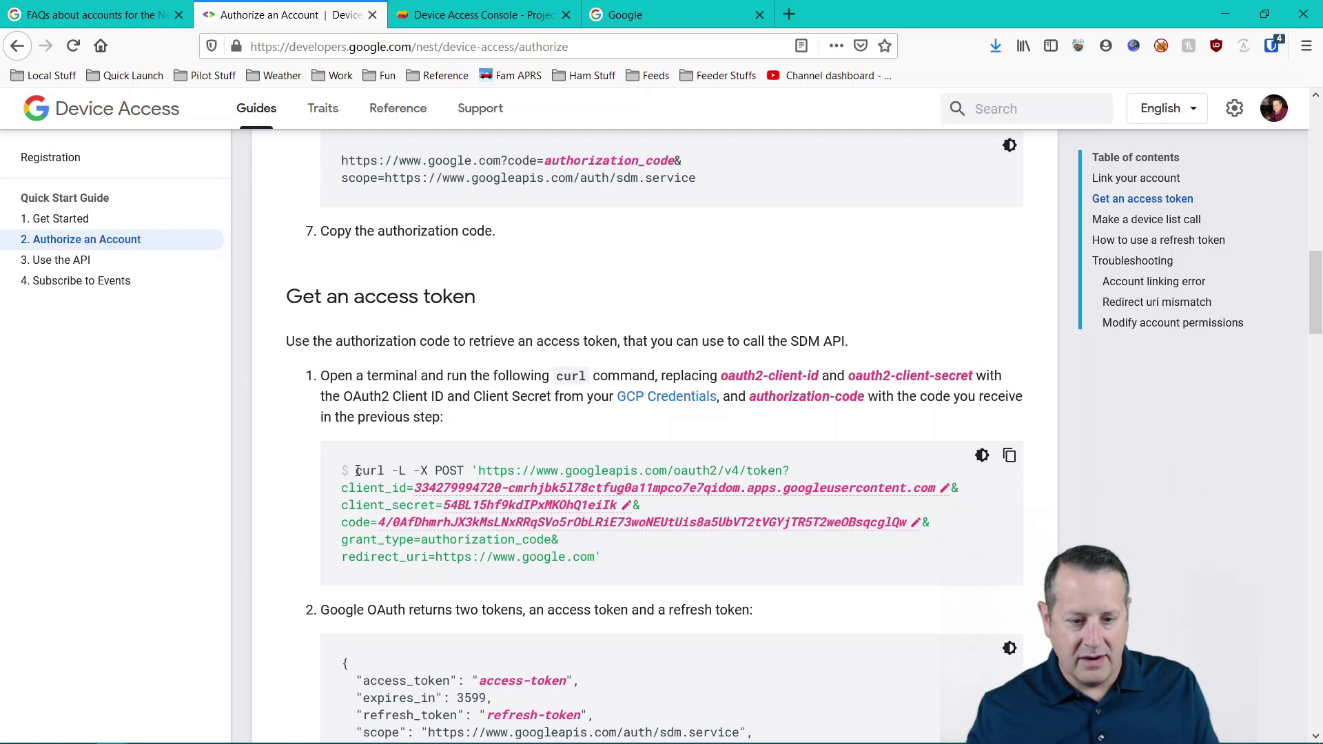
pyautogui.moveTo(357, 472); pyautogui.dragTo(616, 564)
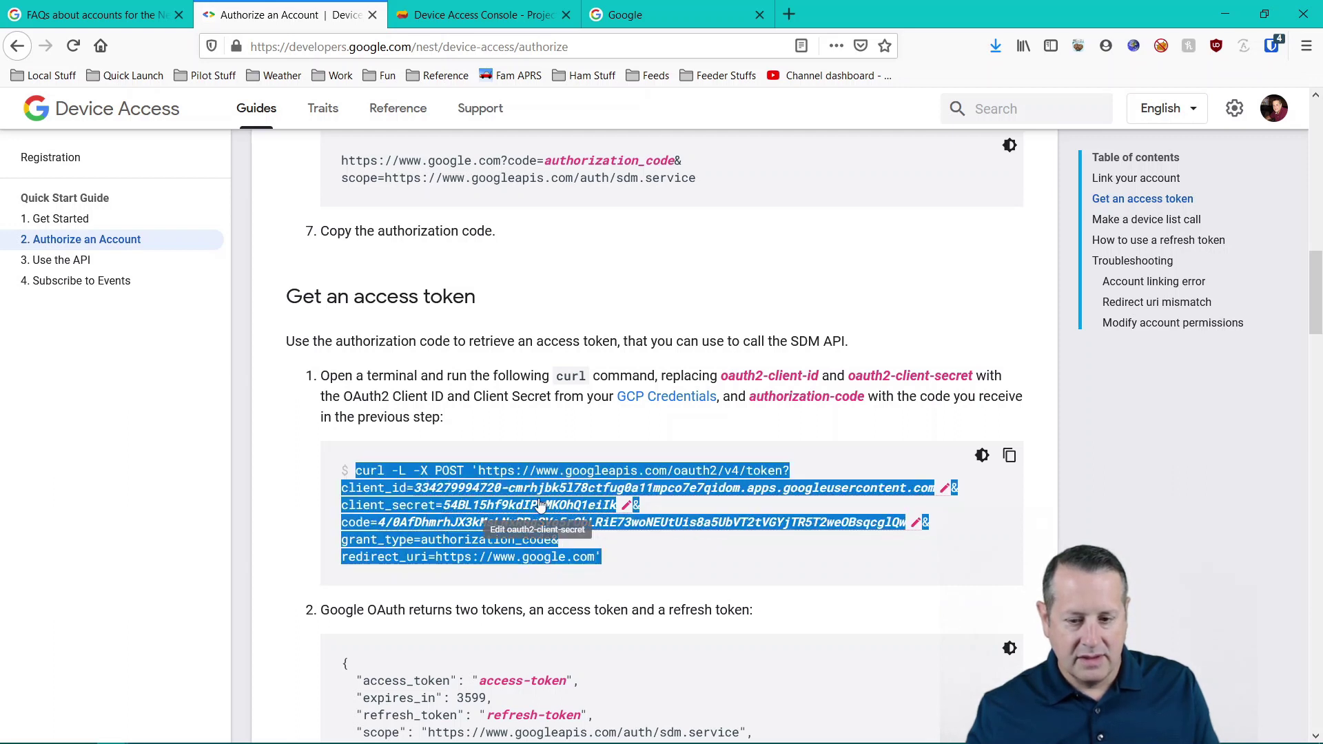
pyautogui.click(1009, 458)
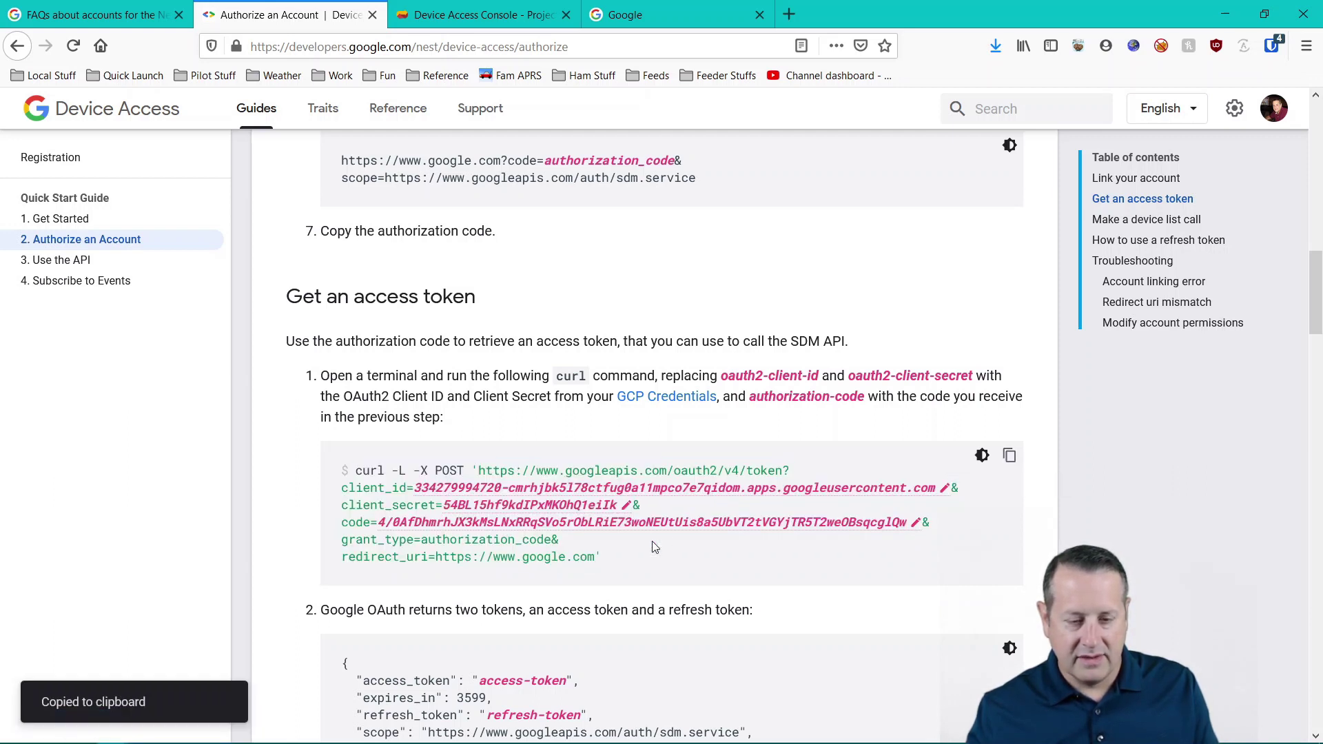
pyautogui.hotkey('alt', 'Tab')
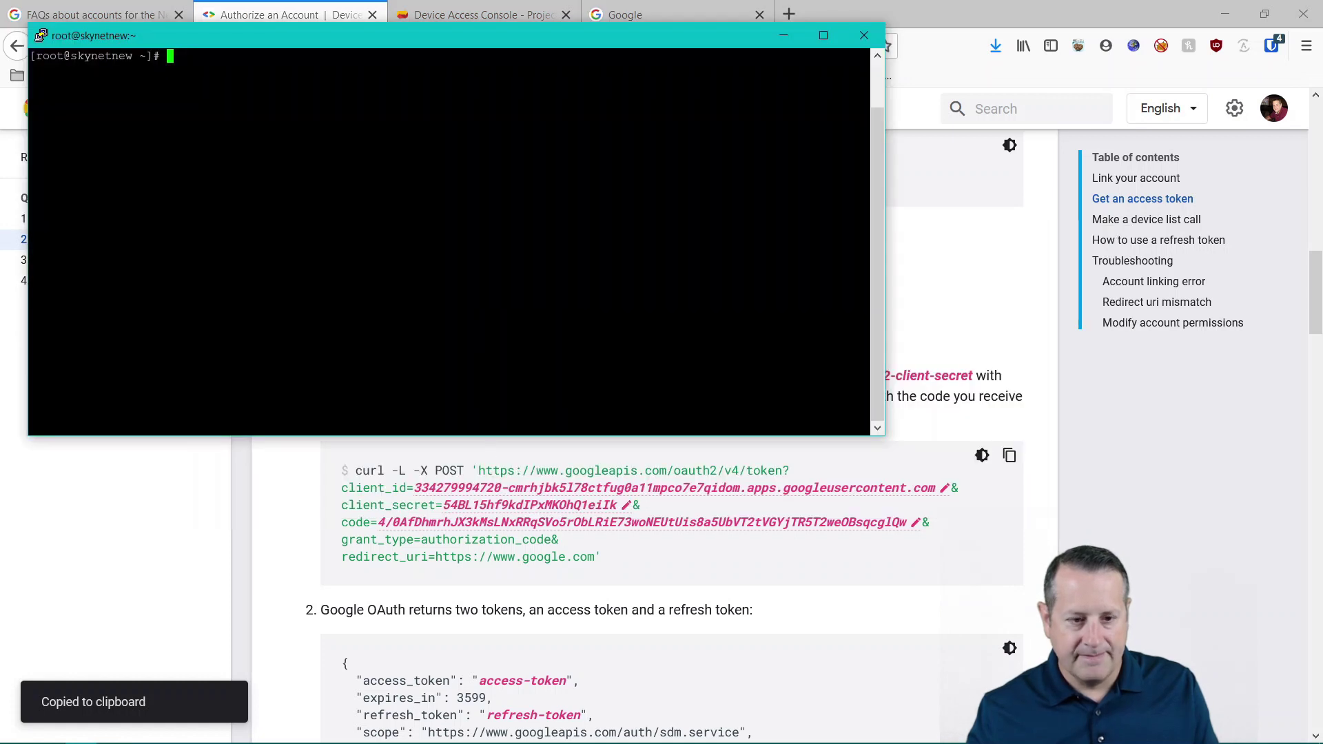
# - Paste and run the token curl command, which fails with 'Illegal characters found in URL'
pyautogui.press('shift+Insert')
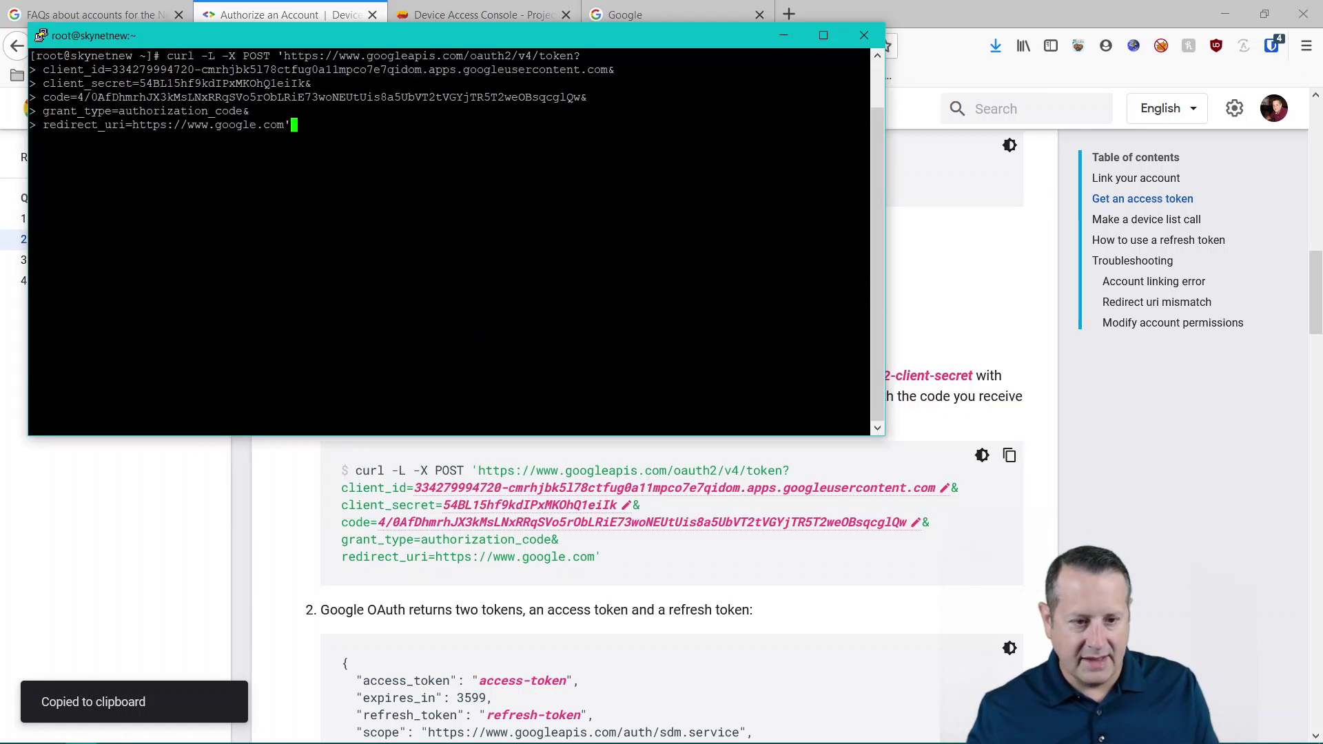
pyautogui.press('Return')
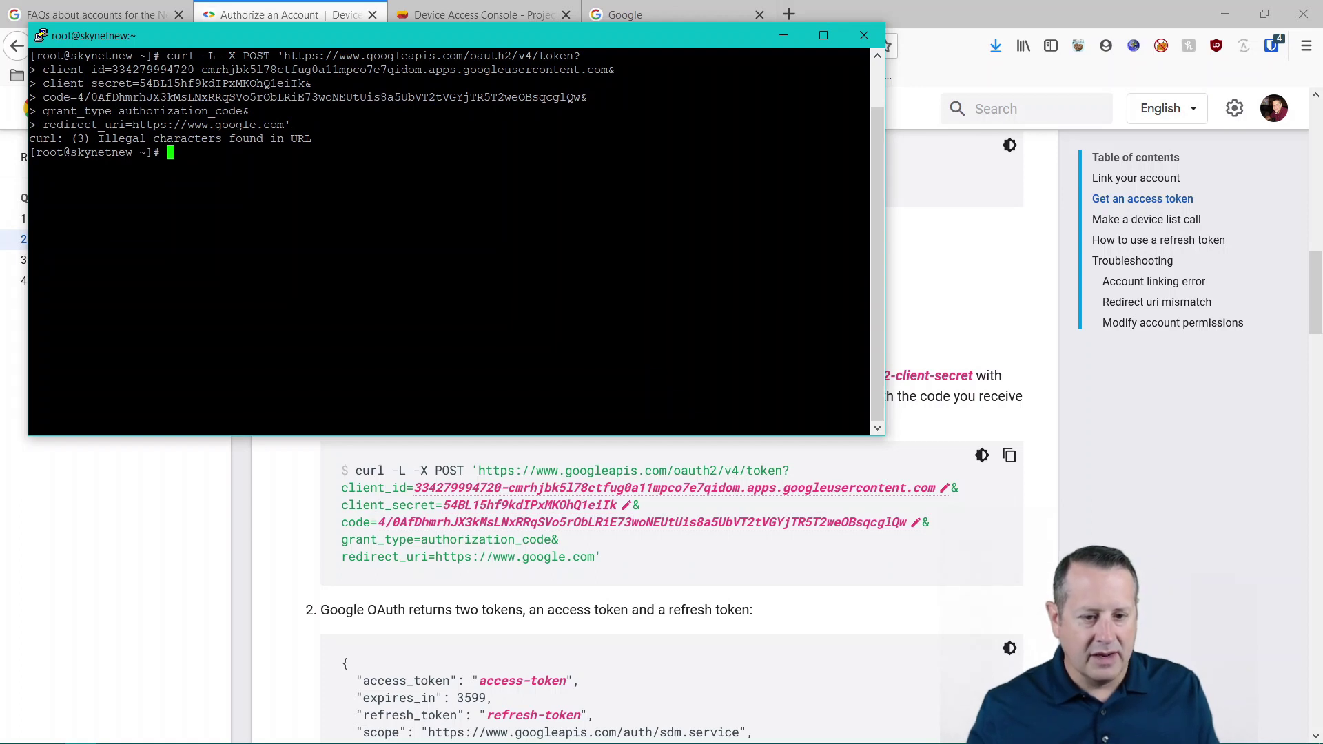
pyautogui.hotkey('alt', 'Tab')
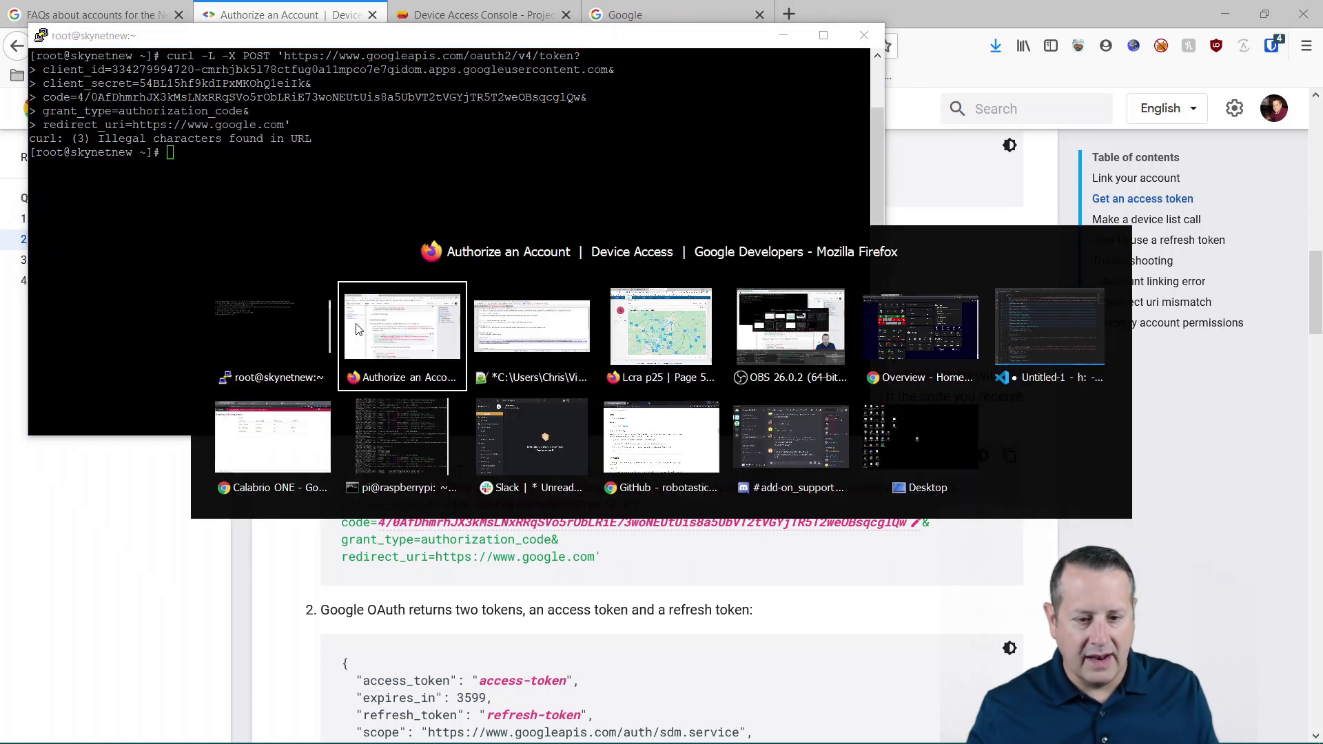
pyautogui.hotkey('alt', 'Tab')
pyautogui.hotkey('alt', 'Tab')
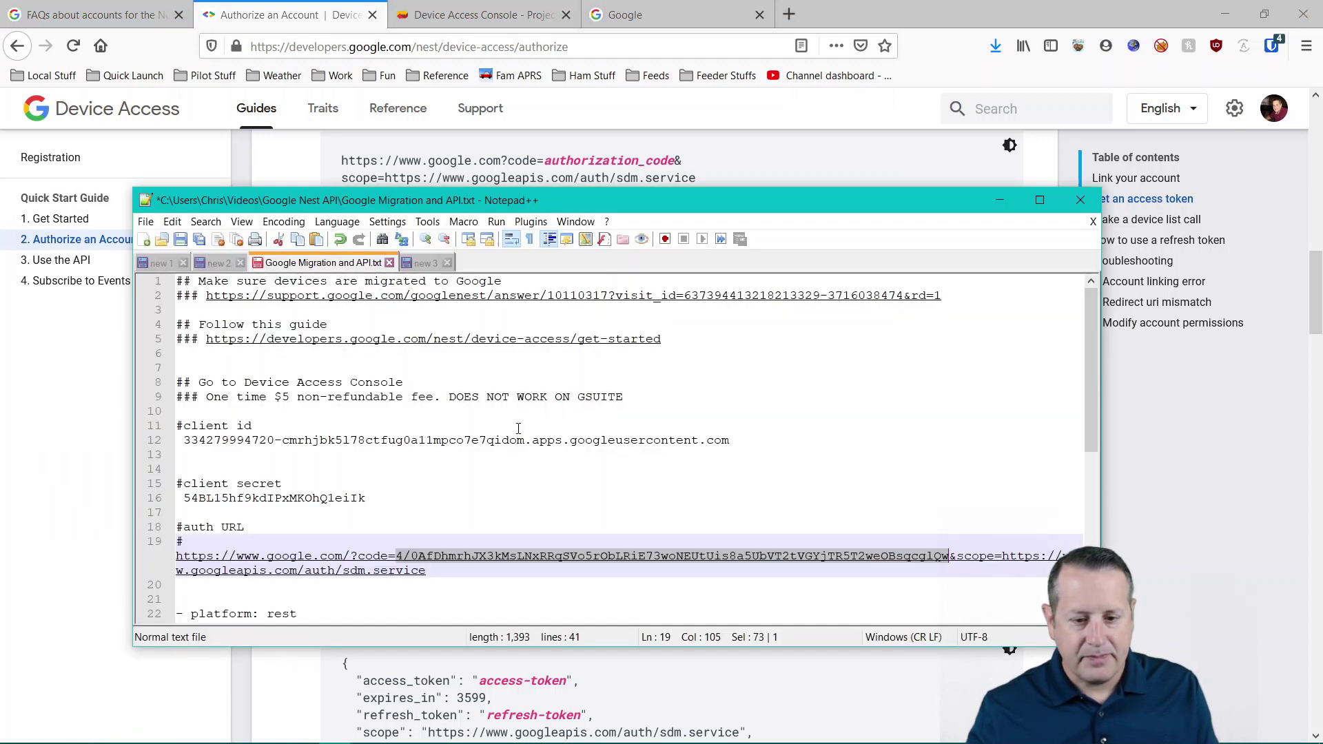
# - Paste the curl command into new document 'new 4' and join its URL and client_id lines
pyautogui.scroll(-7, 482, 565)
pyautogui.scroll(7, 499, 554)
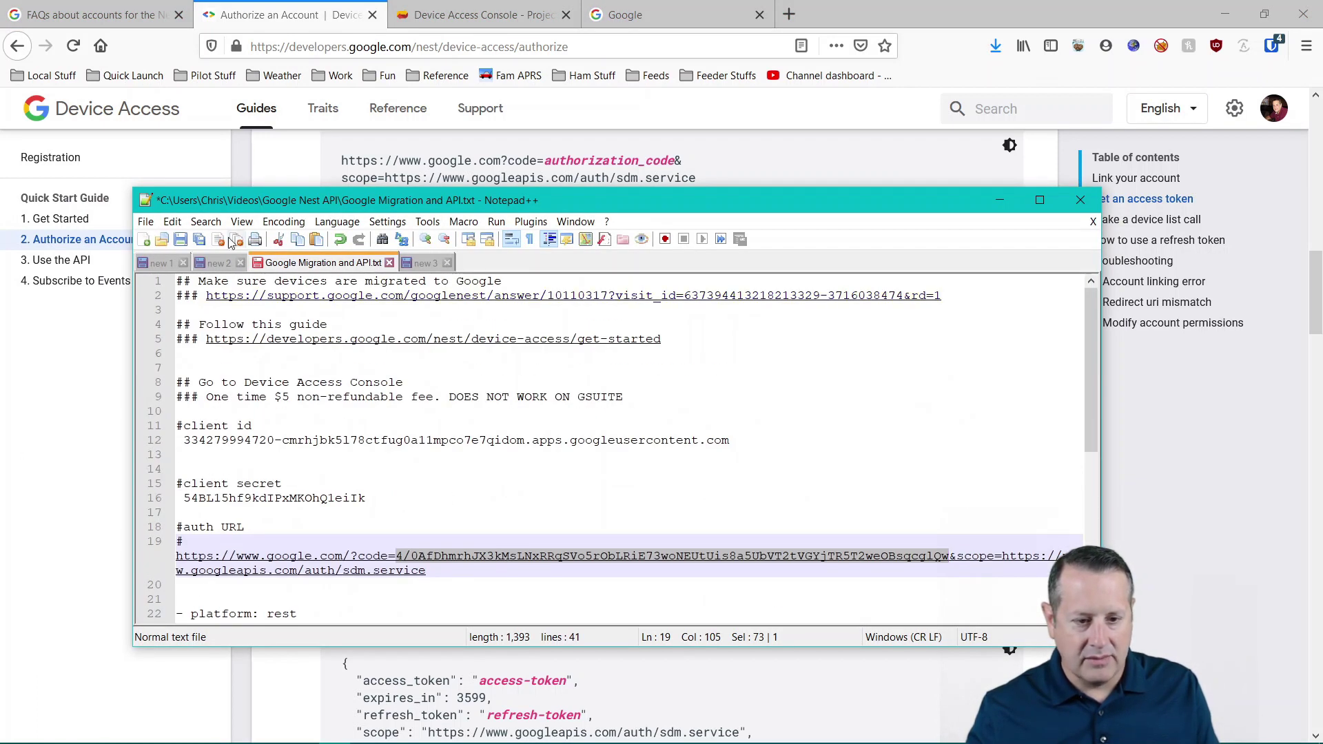
pyautogui.click(146, 221)
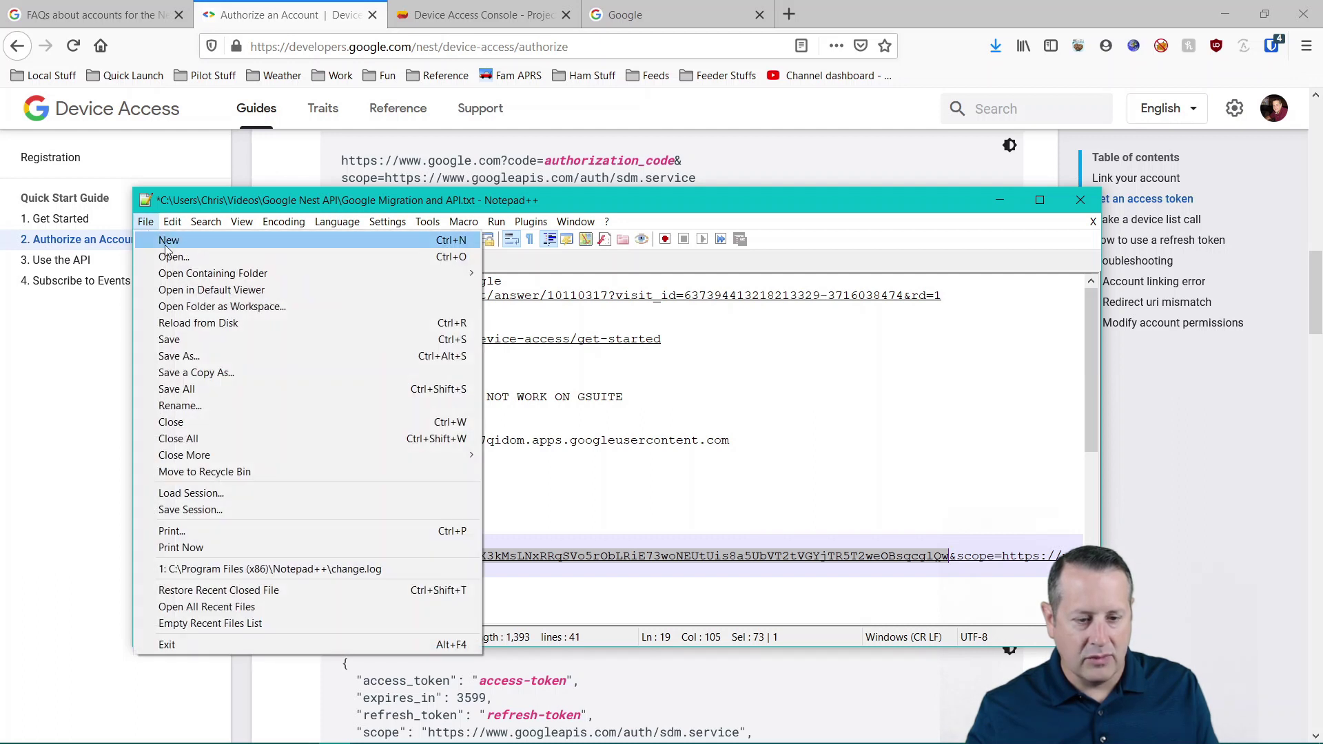
pyautogui.click(168, 240)
pyautogui.hotkey('ctrl', 'v')
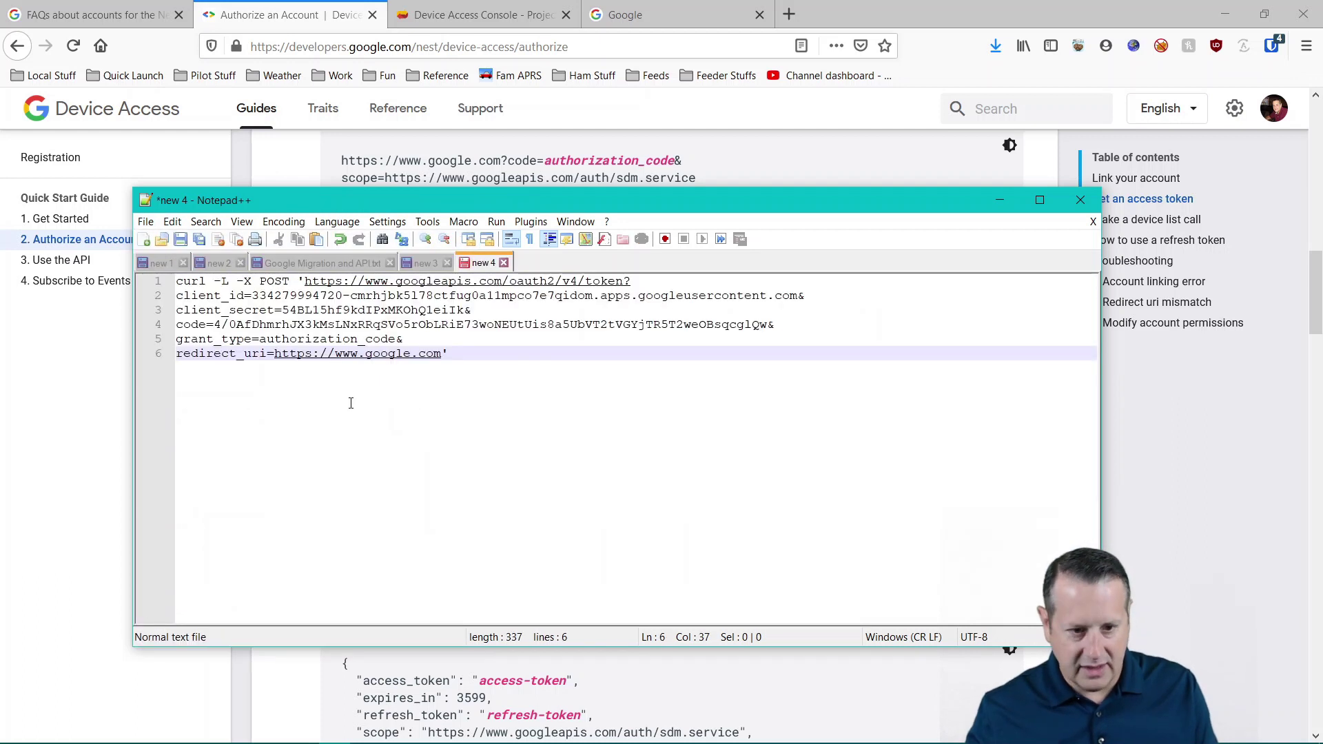
pyautogui.click(635, 281)
pyautogui.press('Delete')
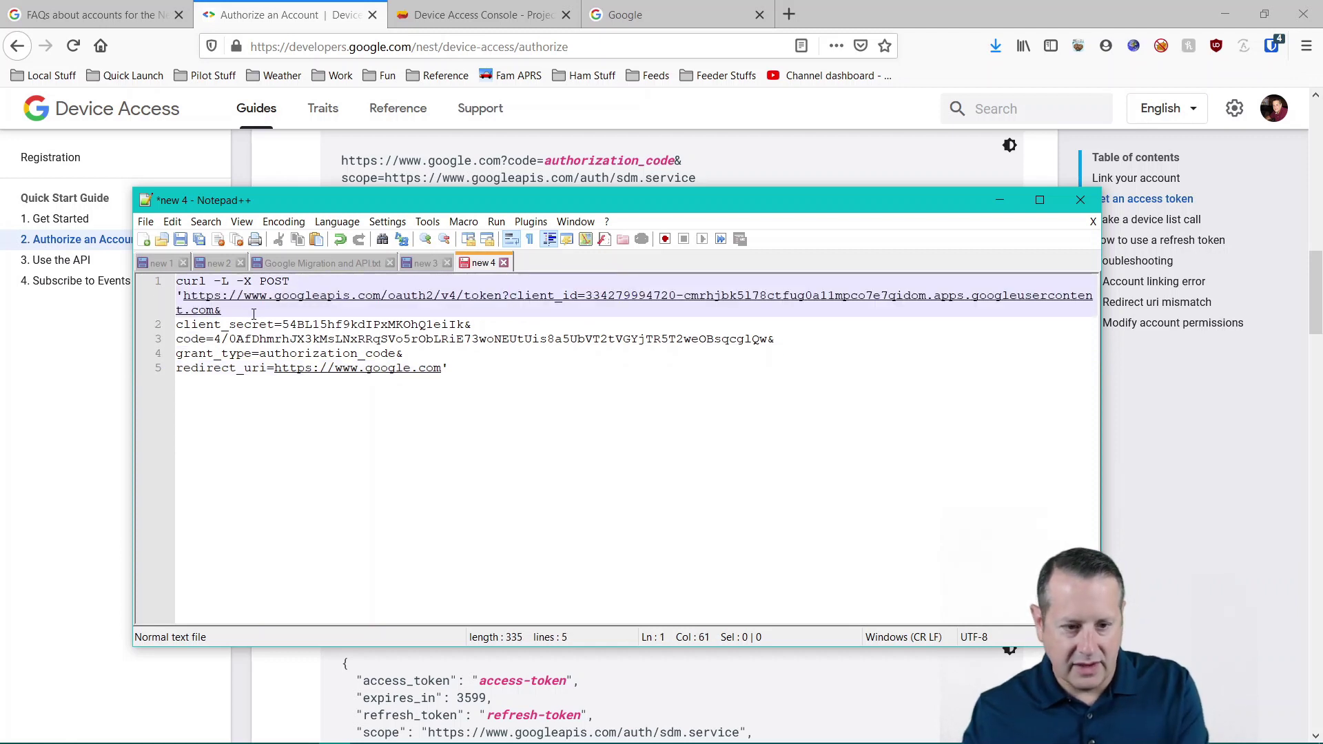
pyautogui.press('End')
pyautogui.press('Delete')
pyautogui.hotkey('alt', 'Tab')
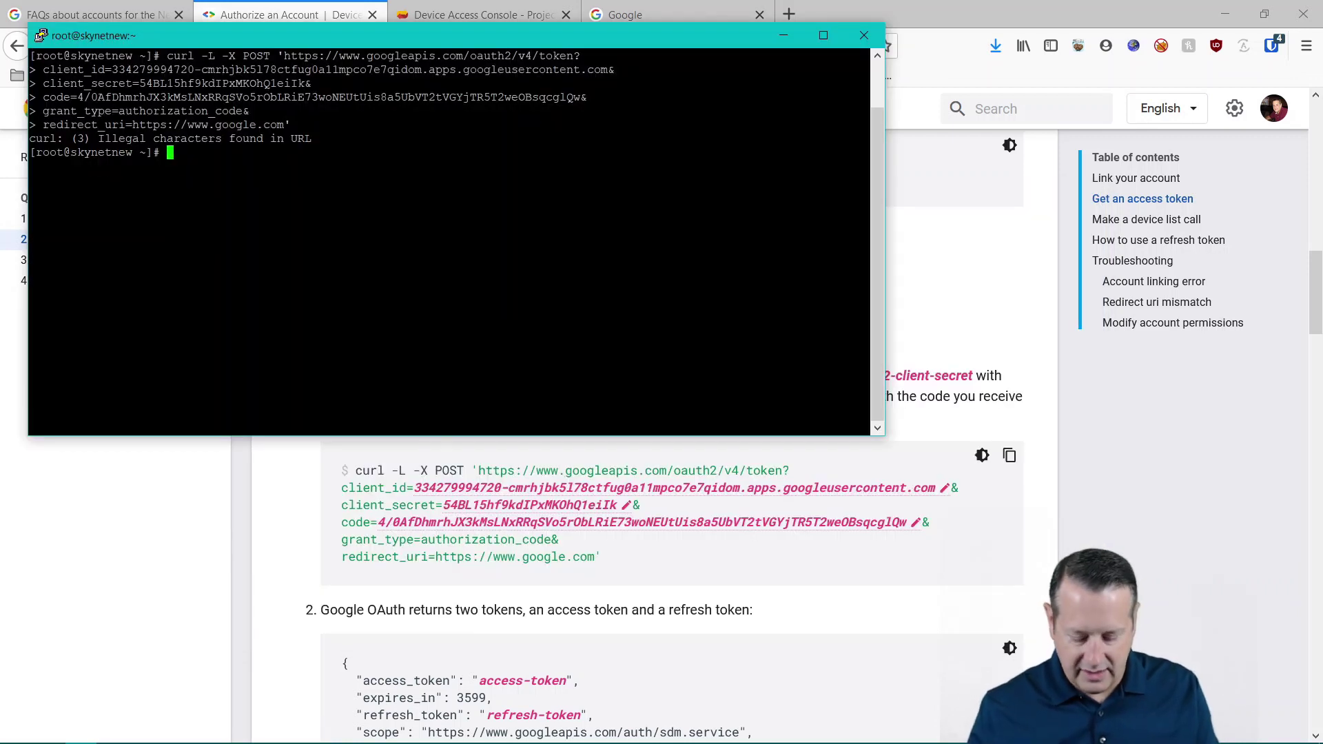
# - Run the one-line token curl command, which returns an Error 411 page
pyautogui.press('Return')
pyautogui.write('\\')
pyautogui.press('Return')
pyautogui.press('Return')
pyautogui.press('Return')
pyautogui.press('shift+Insert')
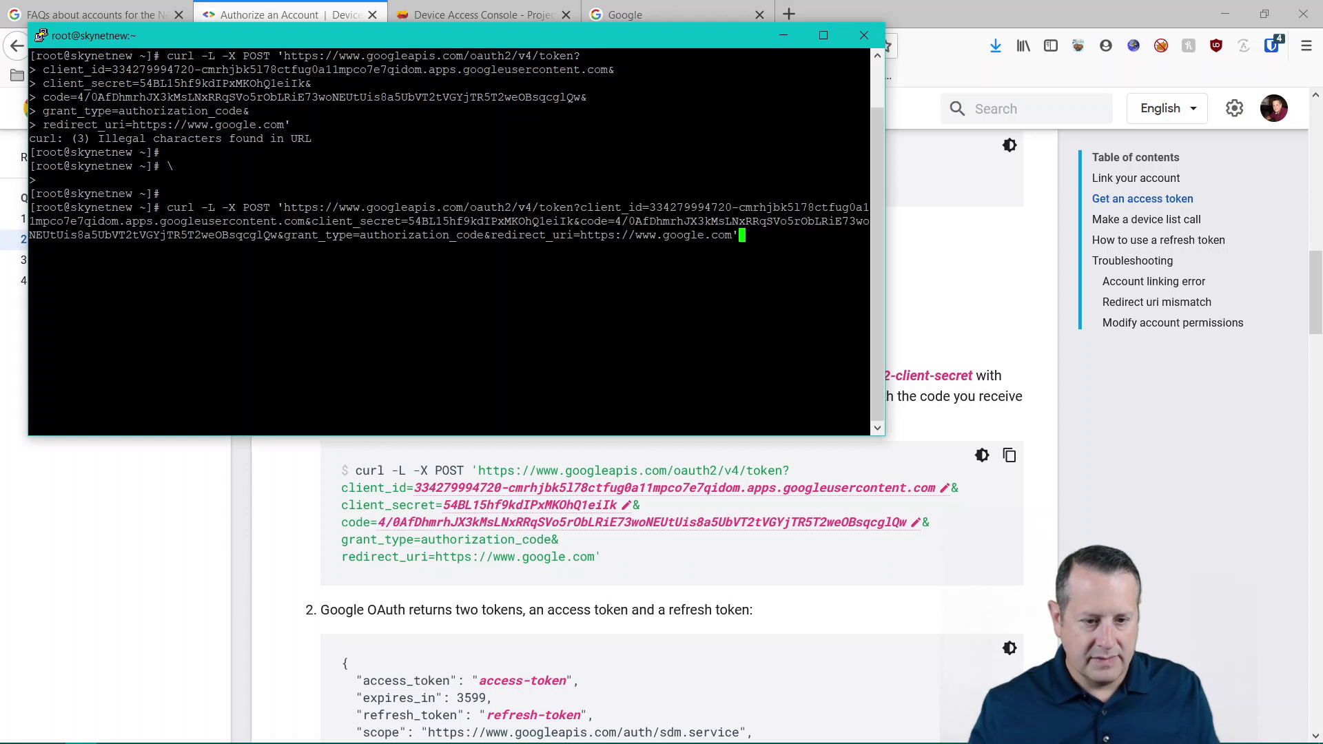
pyautogui.press('Return')
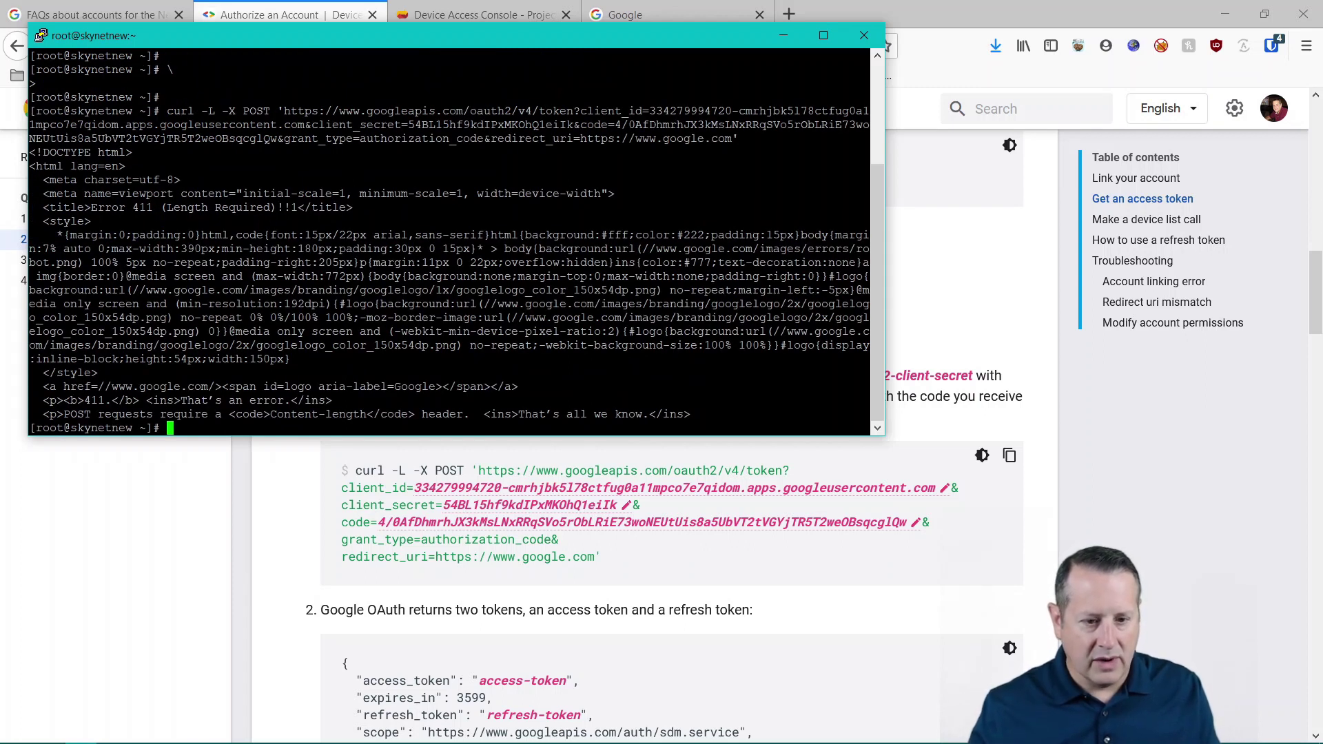
pyautogui.moveTo(84, 207); pyautogui.dragTo(297, 208)
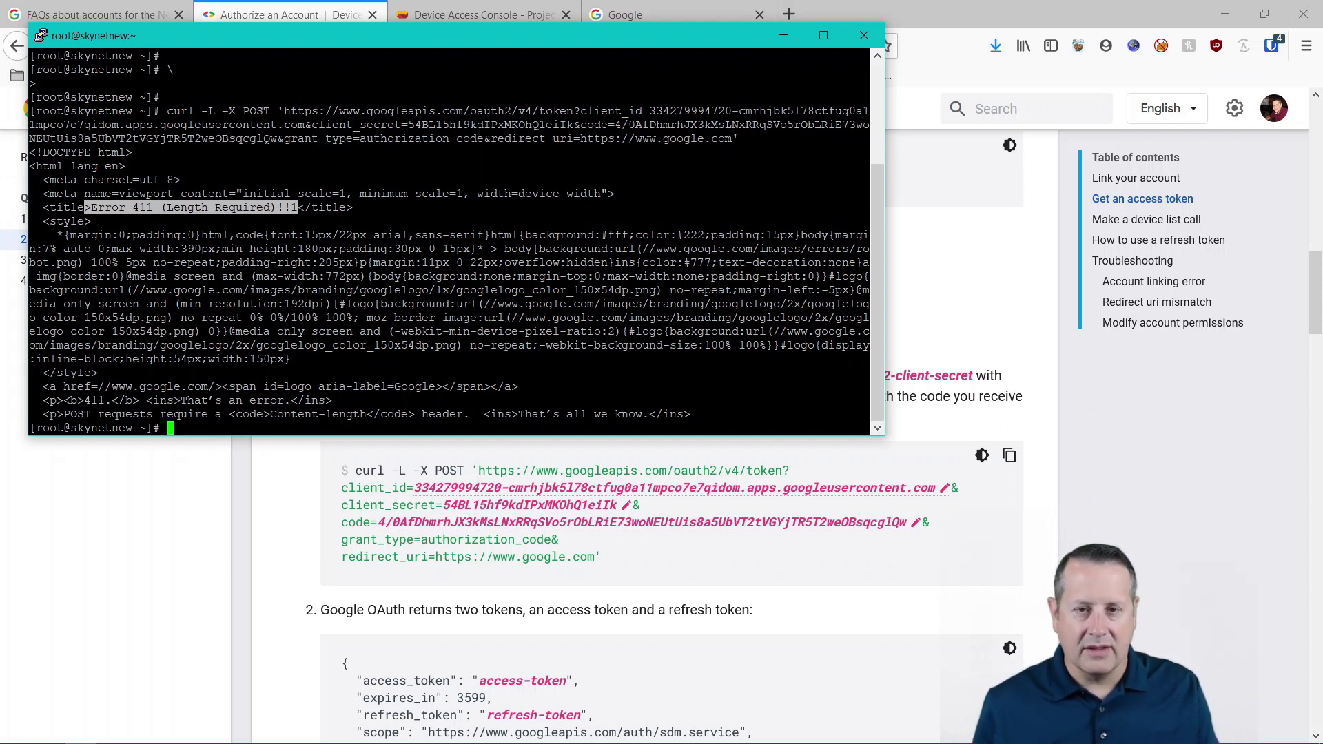
# - Rerun the token command with -d "" appended to get access and refresh tokens
pyautogui.press('Return')
pyautogui.press('Return')
pyautogui.press('Return')
pyautogui.press('Up')
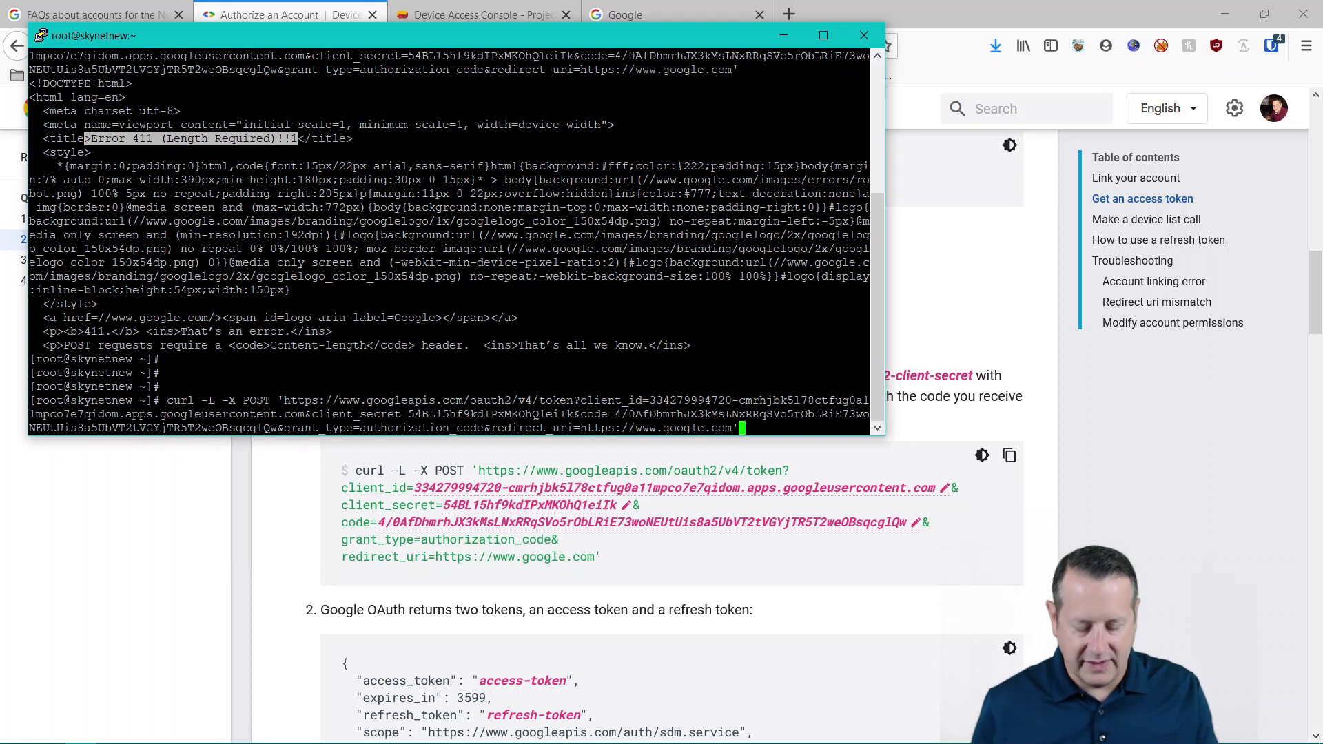
pyautogui.write('-d ')
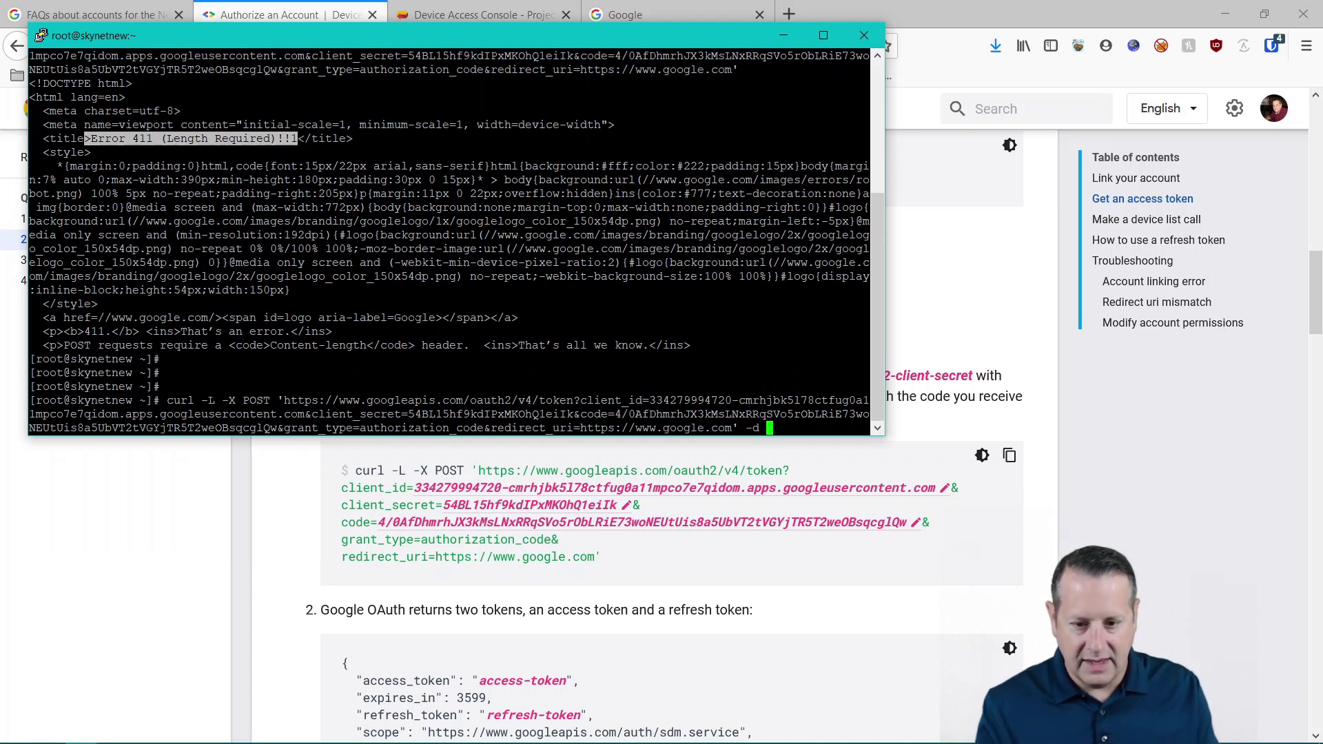
pyautogui.write('""')
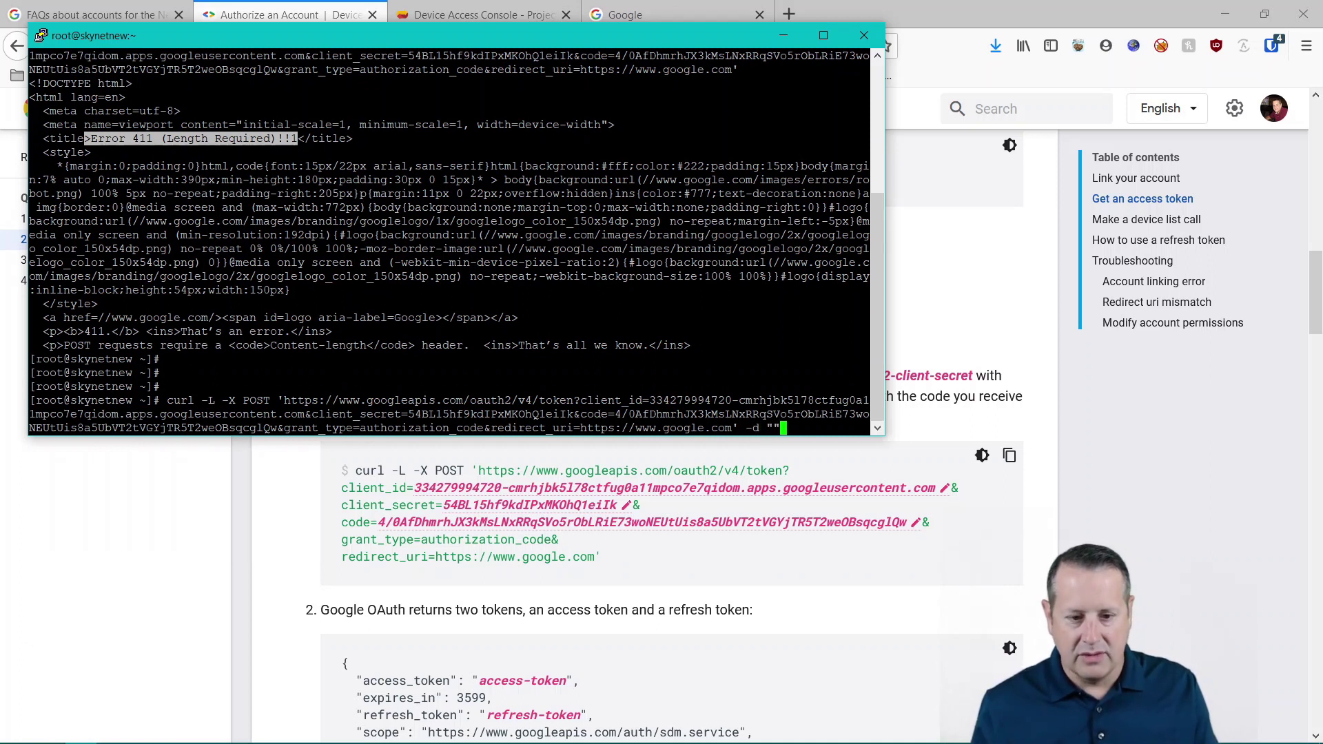
pyautogui.press('Return')
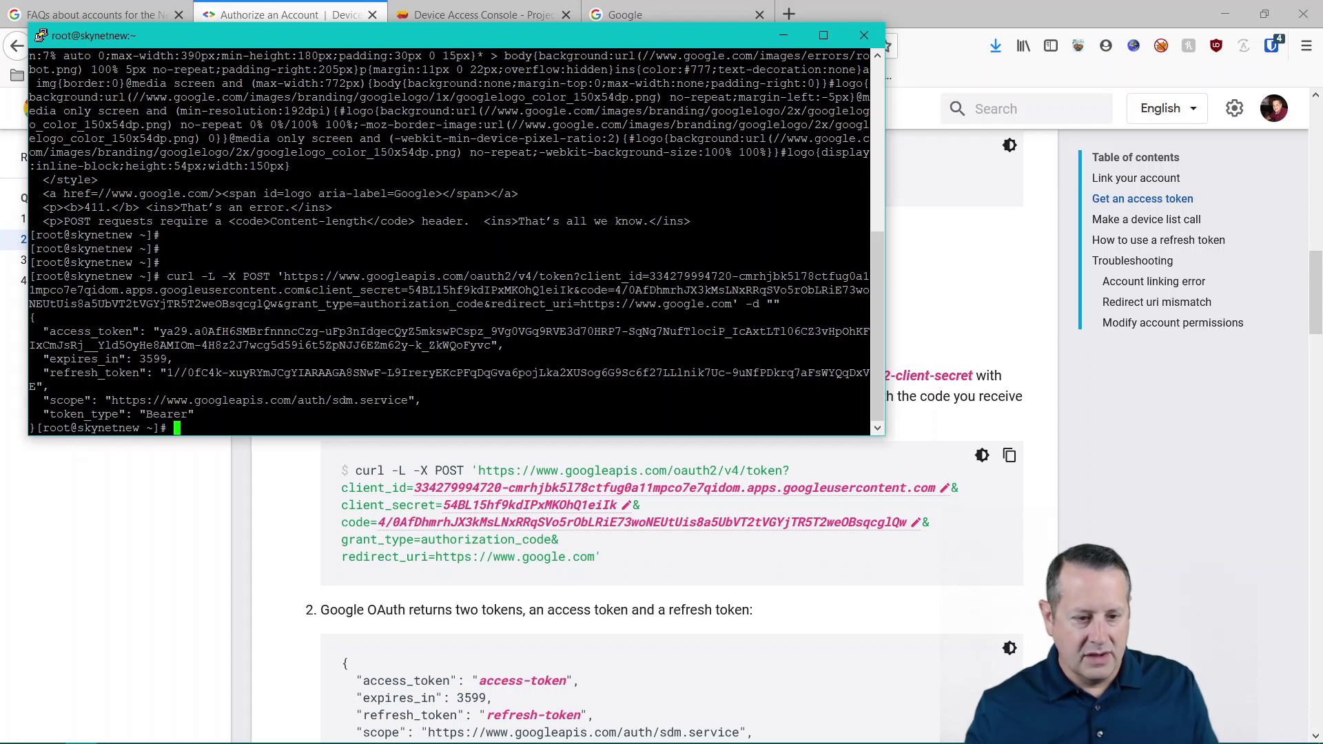
# - Paste the returned token JSON below the curl command in the 'new 4' notes
pyautogui.moveTo(43, 331); pyautogui.dragTo(383, 413)
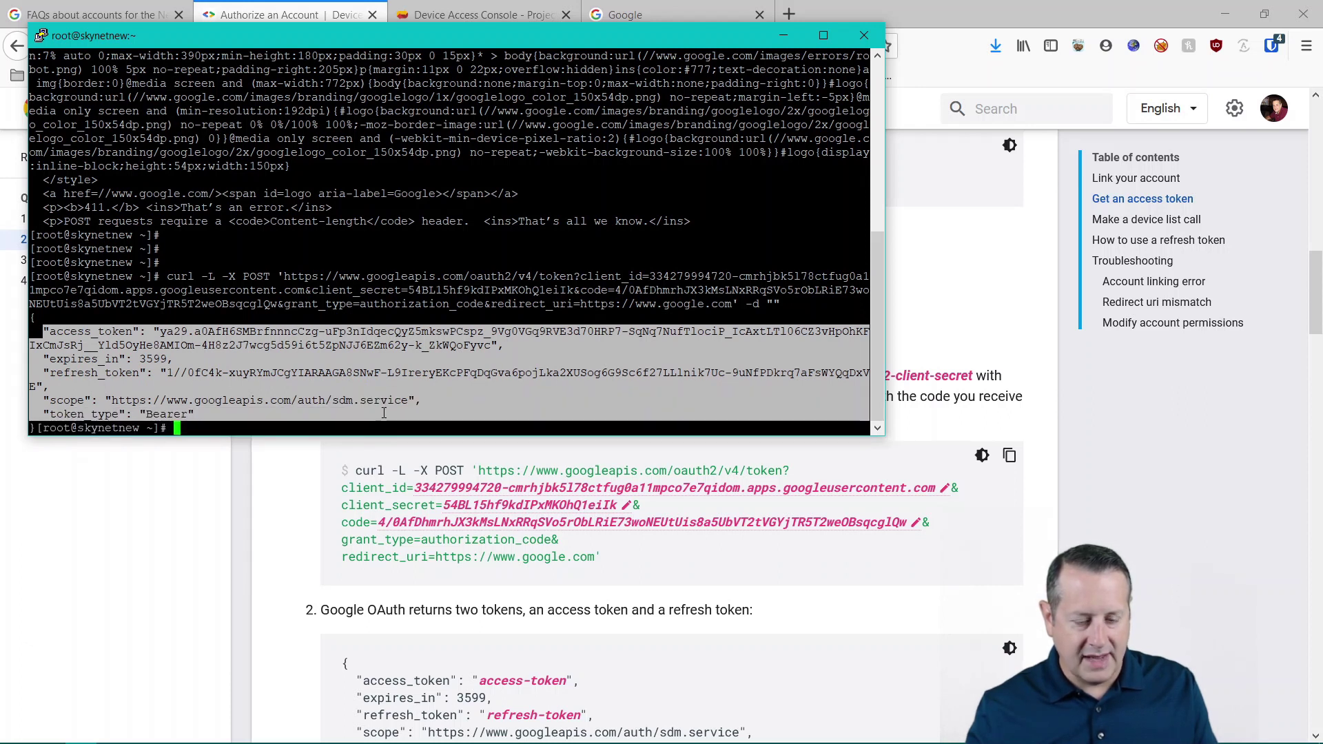
pyautogui.hotkey('alt', 'Tab')
pyautogui.hotkey('alt', 'Tab')
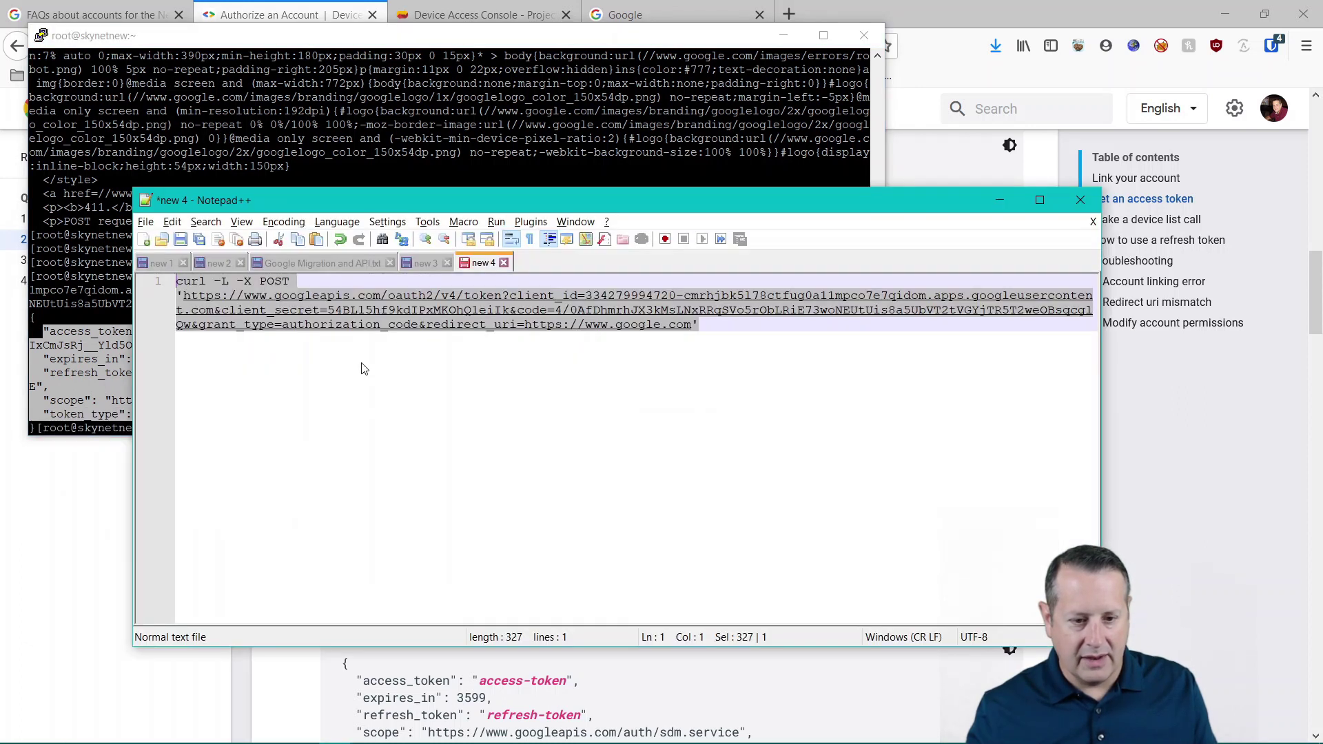
pyautogui.click(721, 362)
pyautogui.press('Return')
pyautogui.press('Return')
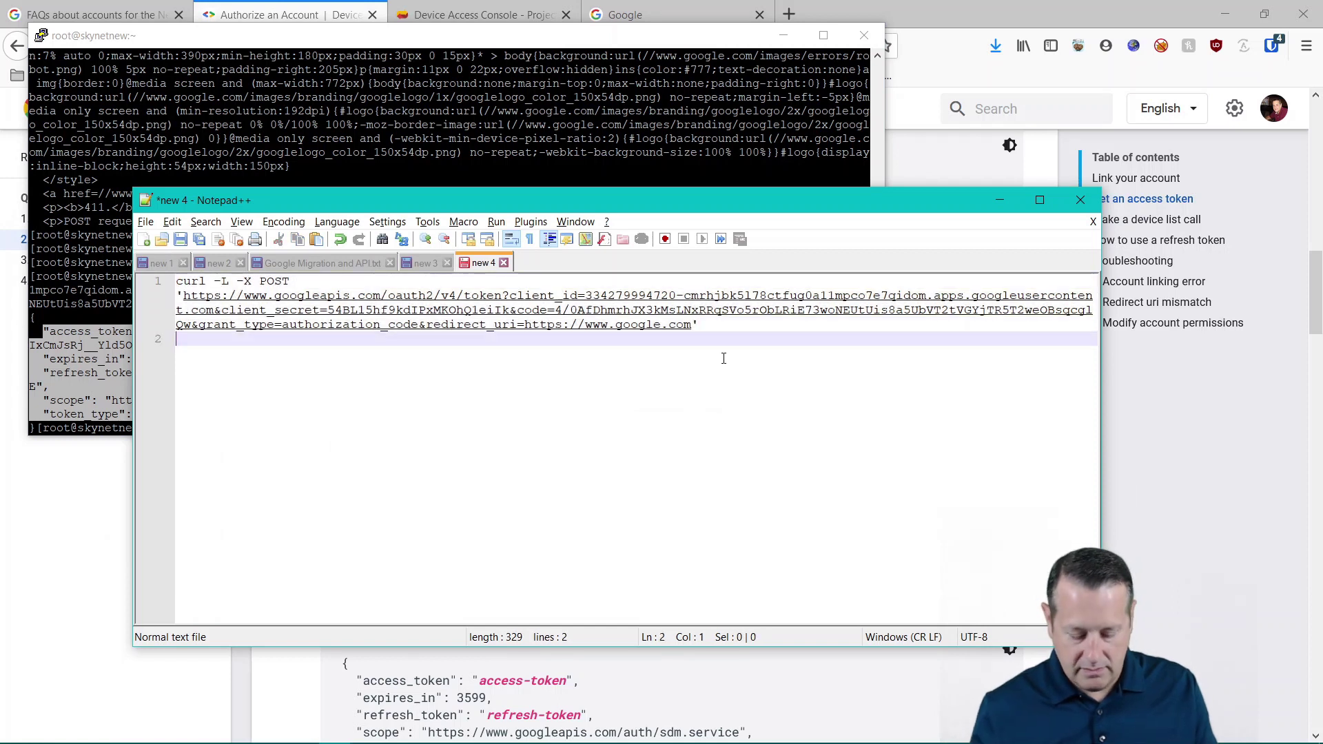
pyautogui.hotkey('ctrl', 'v')
pyautogui.hotkey('alt', 'Tab')
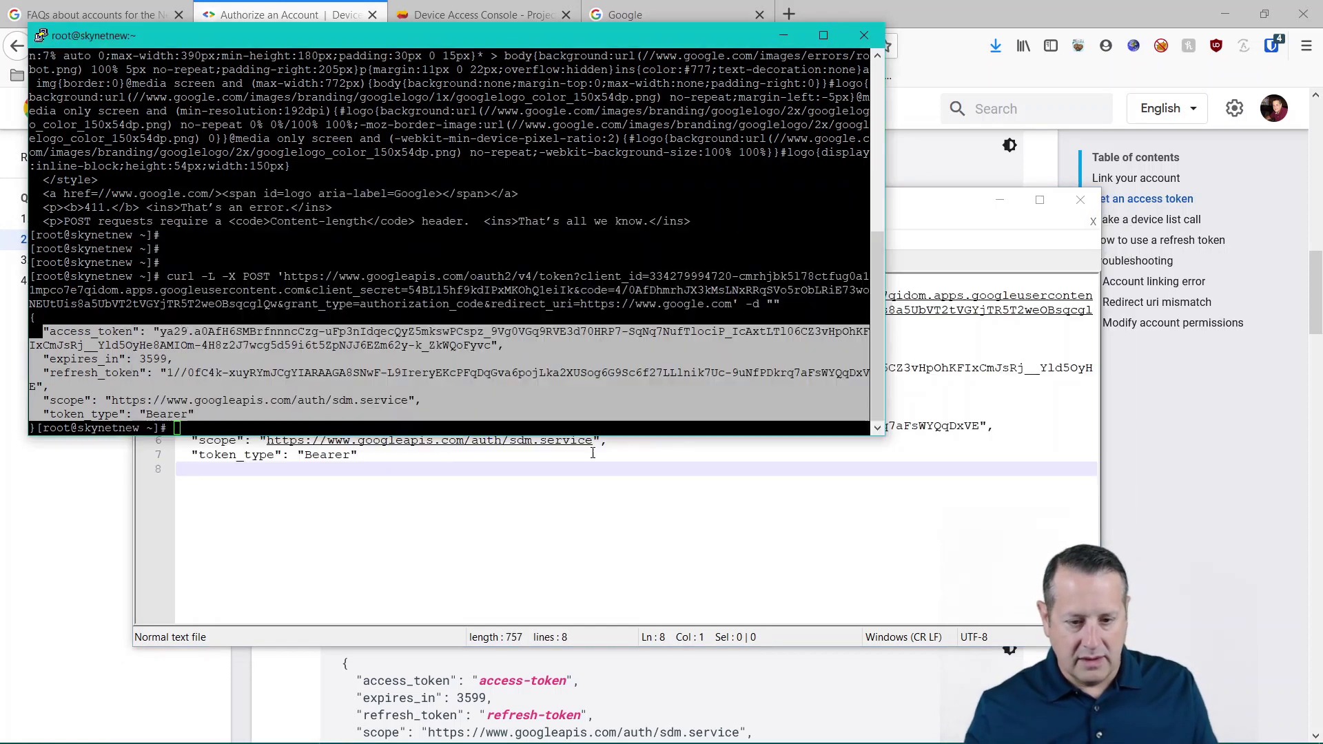
pyautogui.click(80, 567)
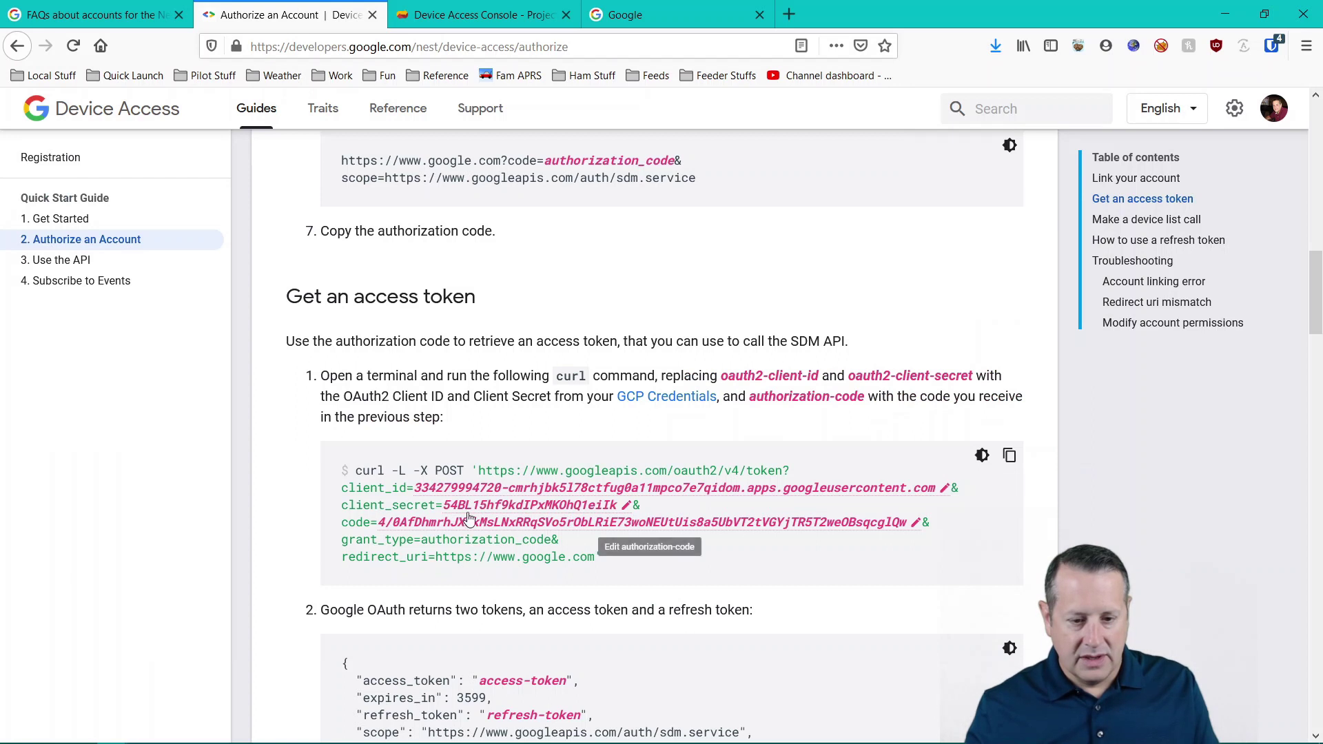
pyautogui.scroll(-3, 278, 503)
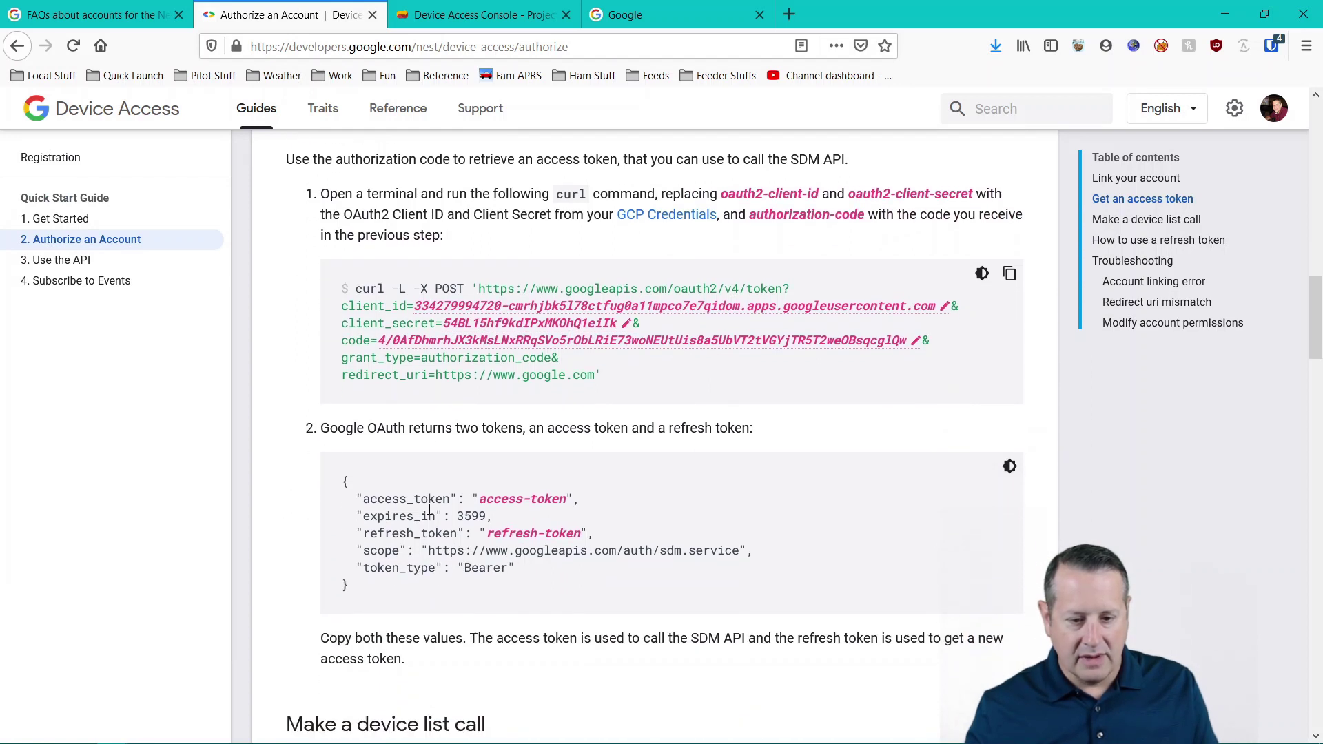
# - Scroll the Authorize an Account guide to the Make a device list call curl command
pyautogui.doubleClick(467, 518)
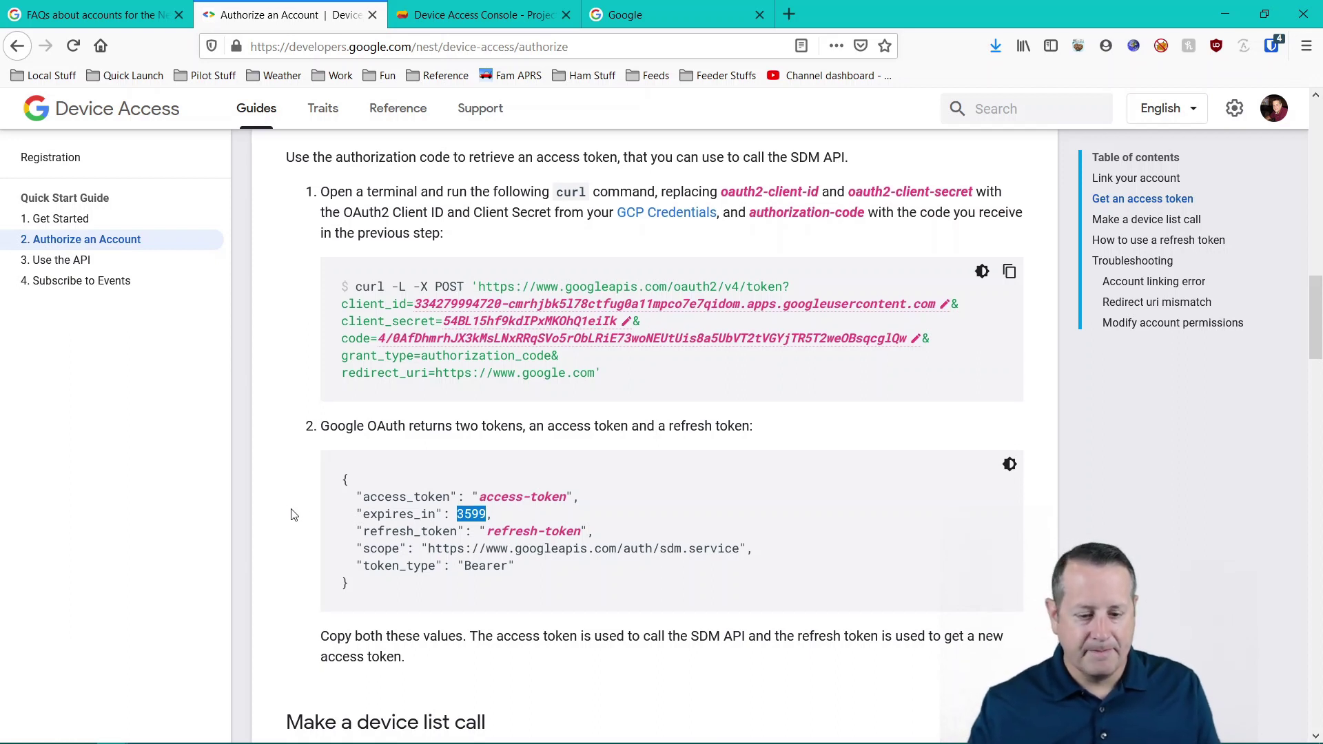
pyautogui.scroll(-5, 279, 517)
pyautogui.scroll(-1, 273, 525)
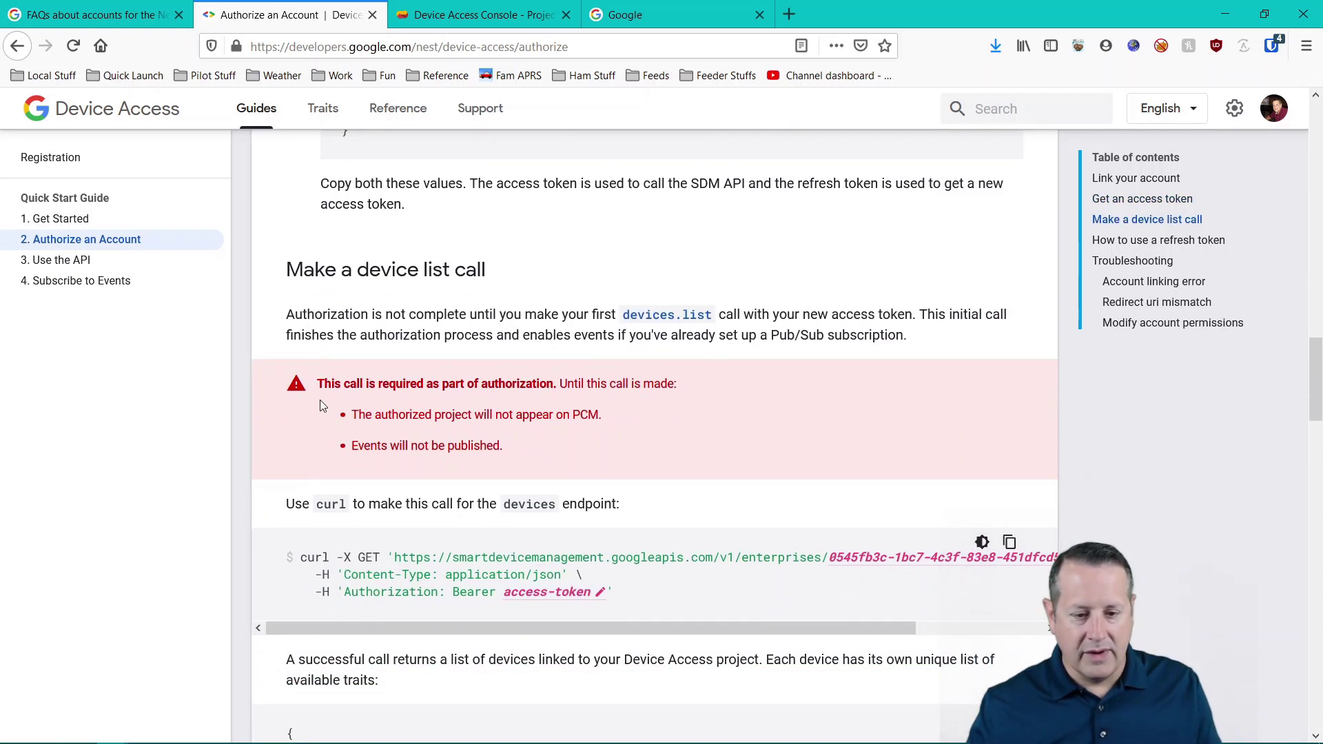
pyautogui.scroll(-1, 291, 498)
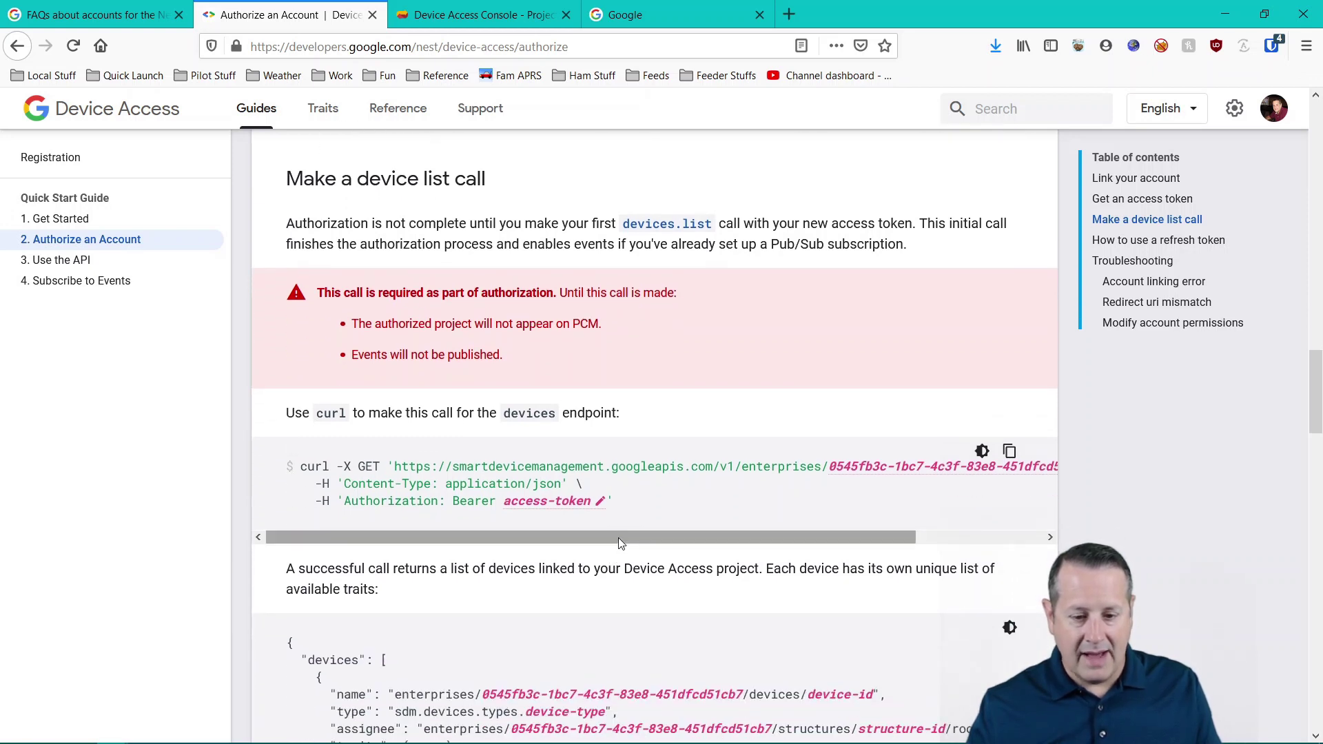
pyautogui.moveTo(618, 537); pyautogui.dragTo(704, 560)
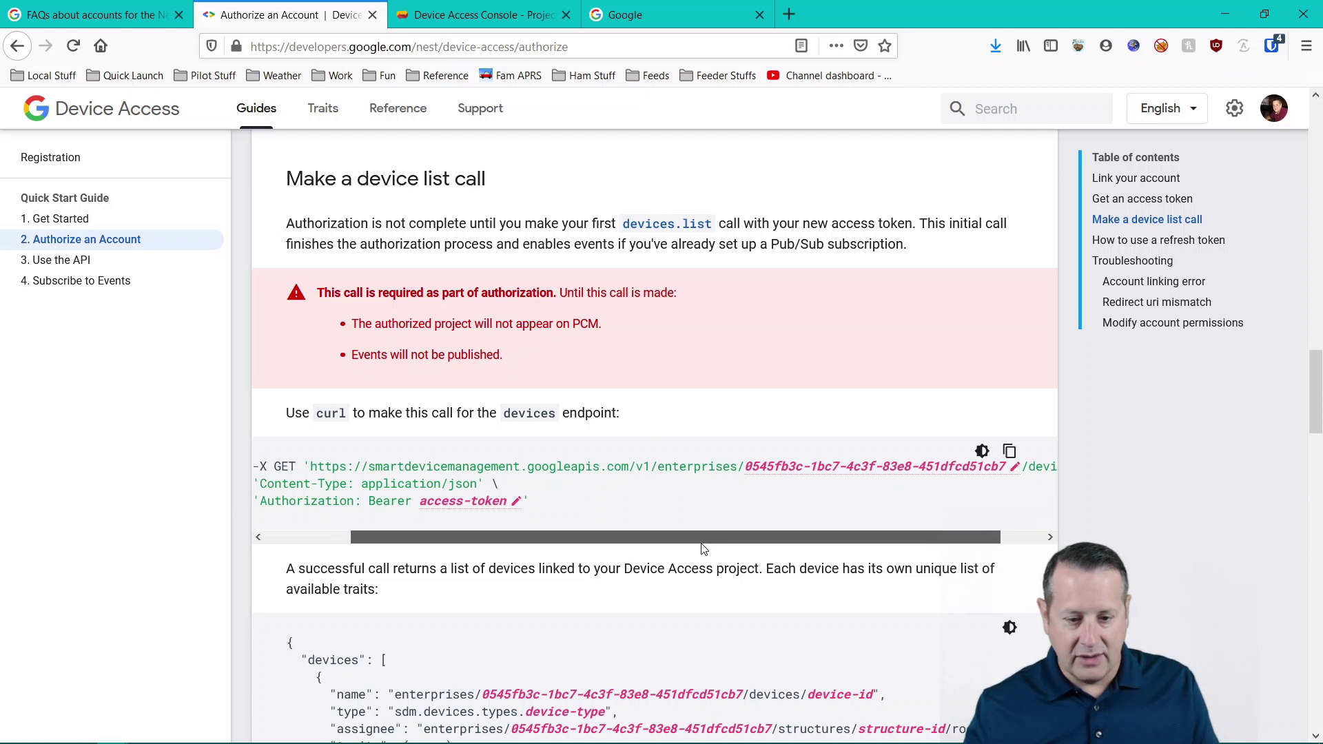
pyautogui.moveTo(709, 559); pyautogui.dragTo(625, 559)
pyautogui.hotkey('alt', 'Tab')
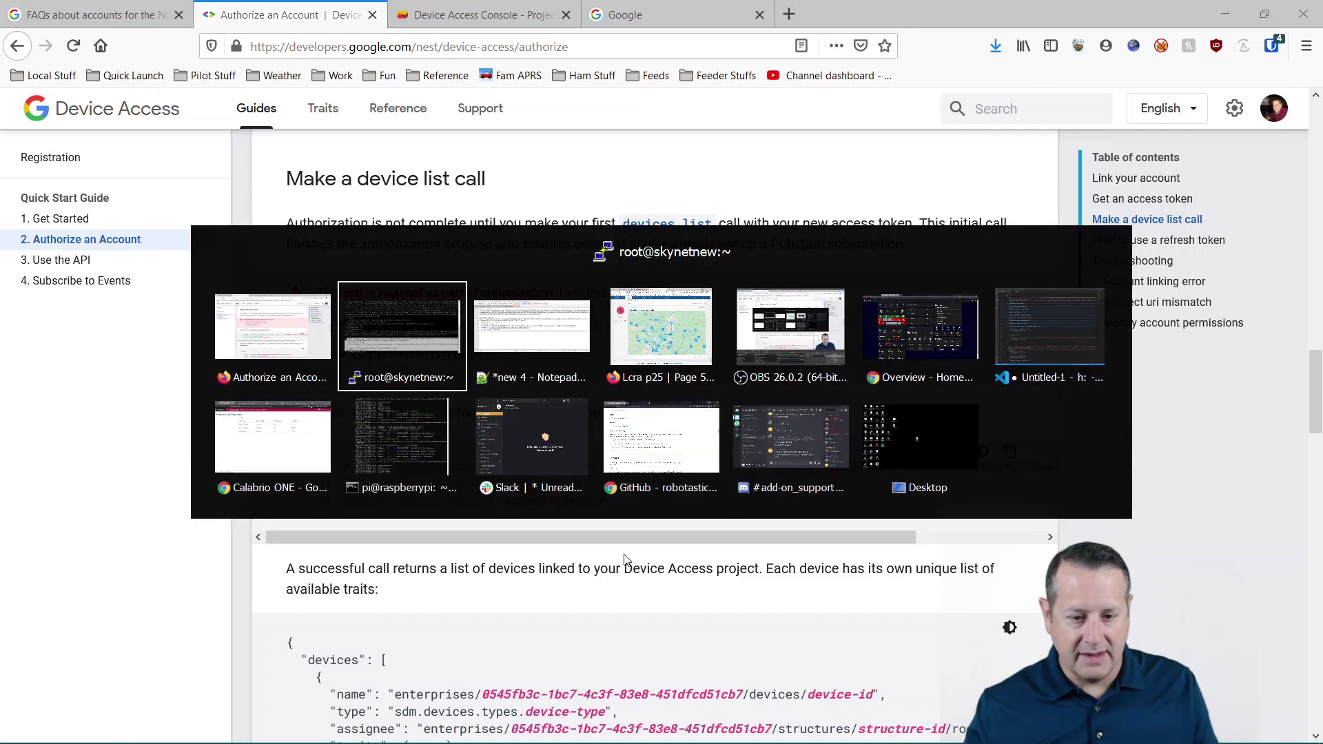
# - Paste the saved access token into the device-list curl placeholder and copy the finished command
pyautogui.hotkey('alt', 'Tab')
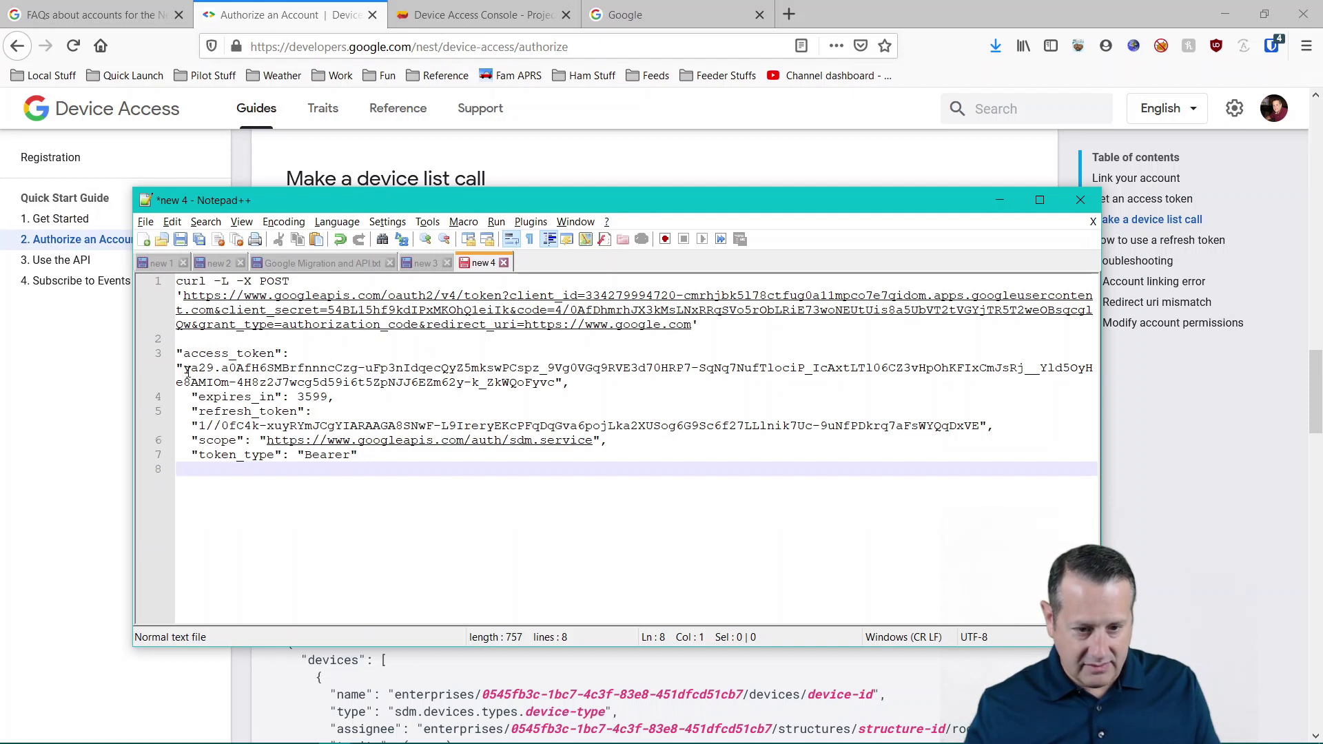
pyautogui.moveTo(186, 372); pyautogui.dragTo(557, 394)
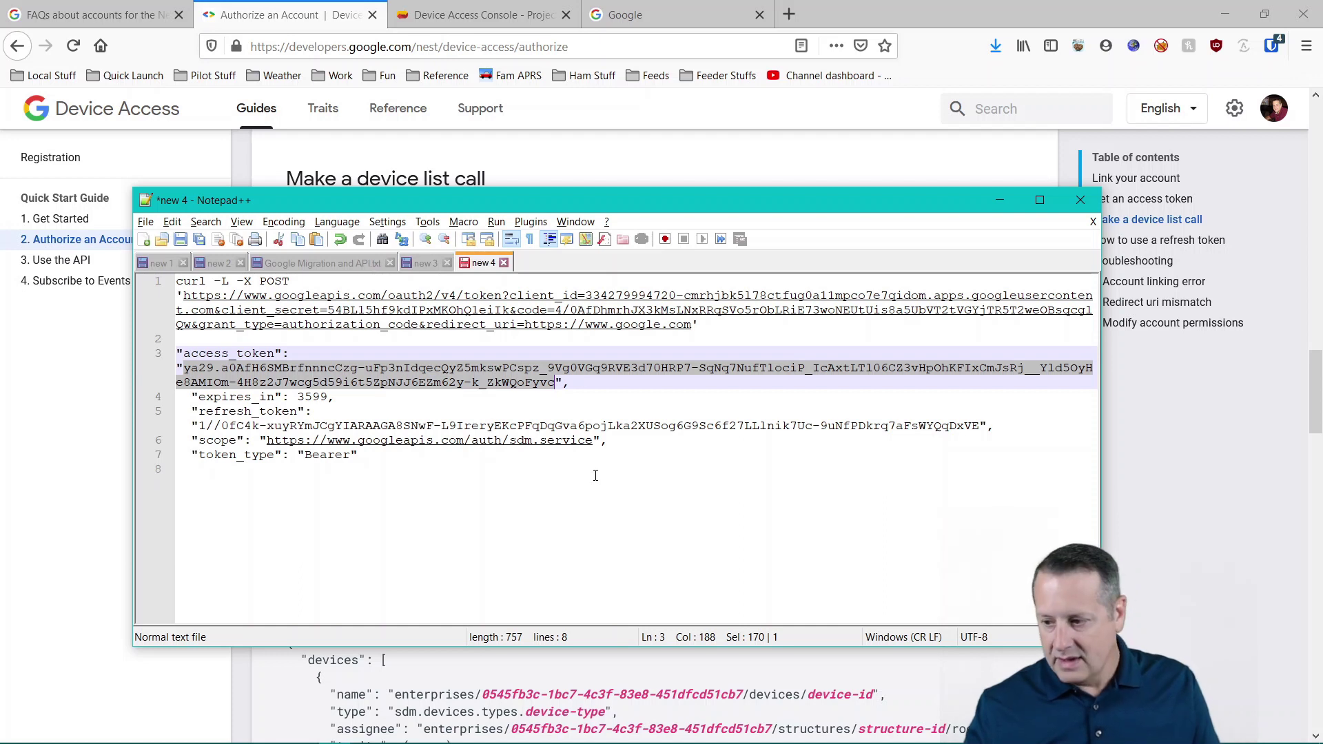
pyautogui.hotkey('alt', 'Tab')
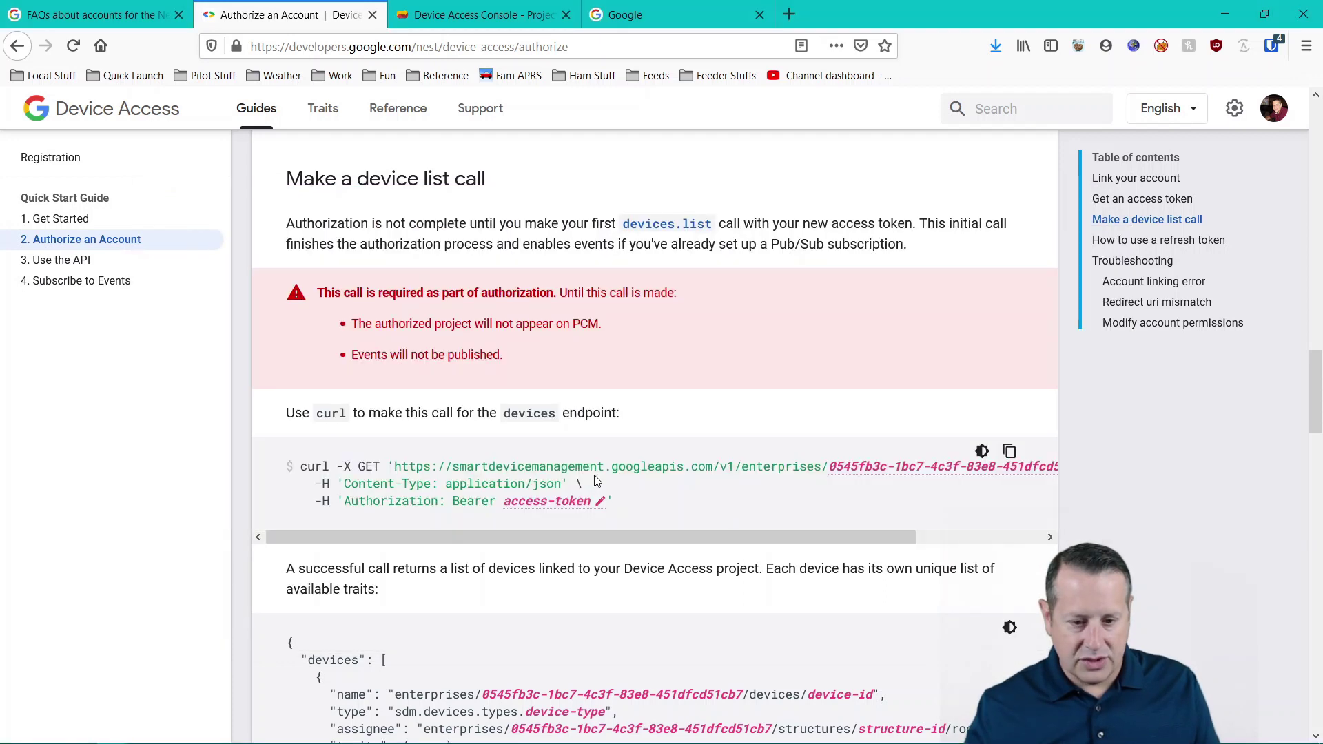
pyautogui.click(600, 502)
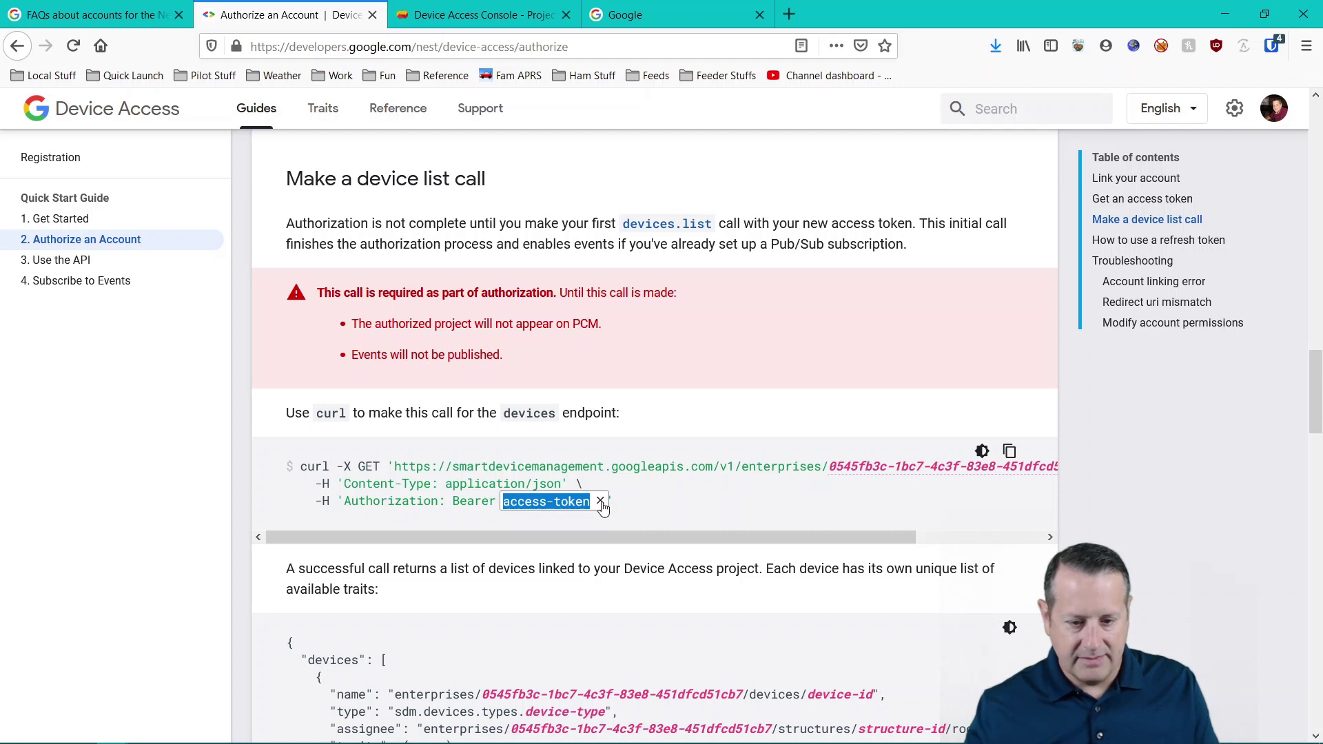
pyautogui.hotkey('ctrl', 'v')
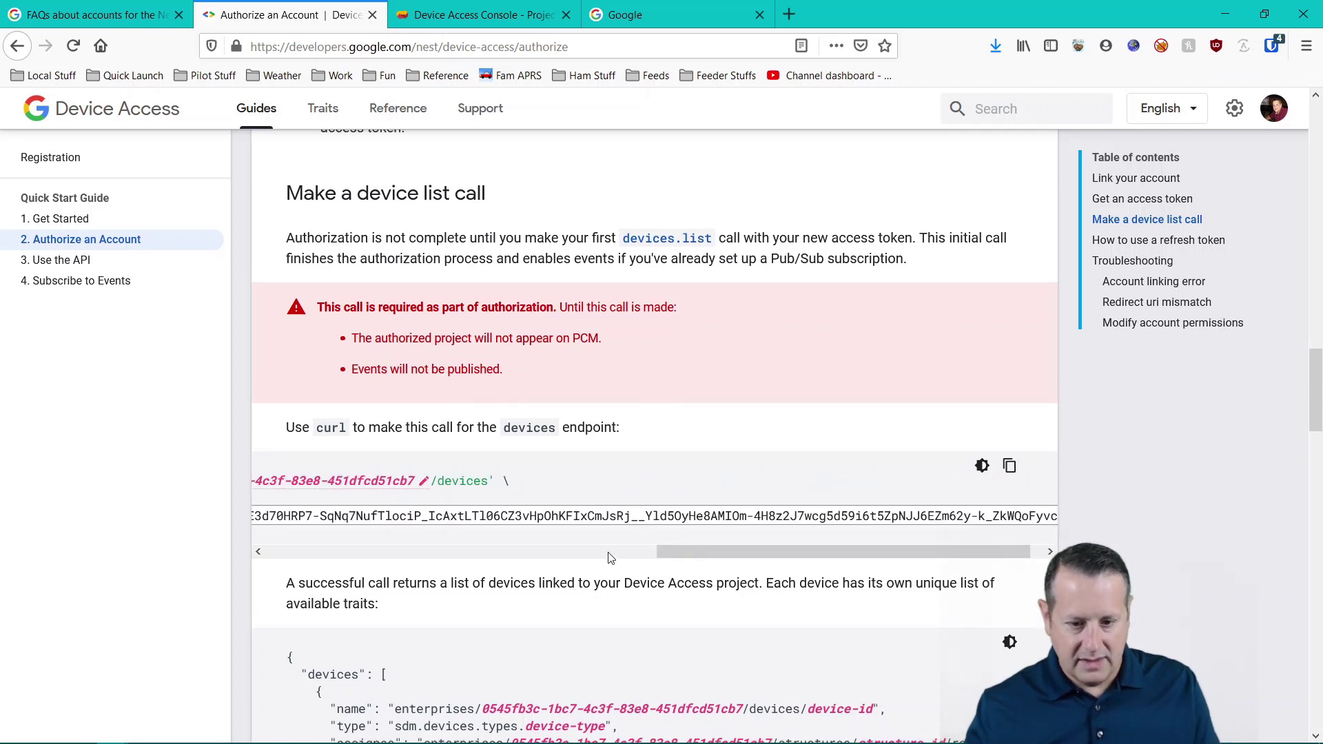
pyautogui.click(609, 555)
pyautogui.click(587, 536)
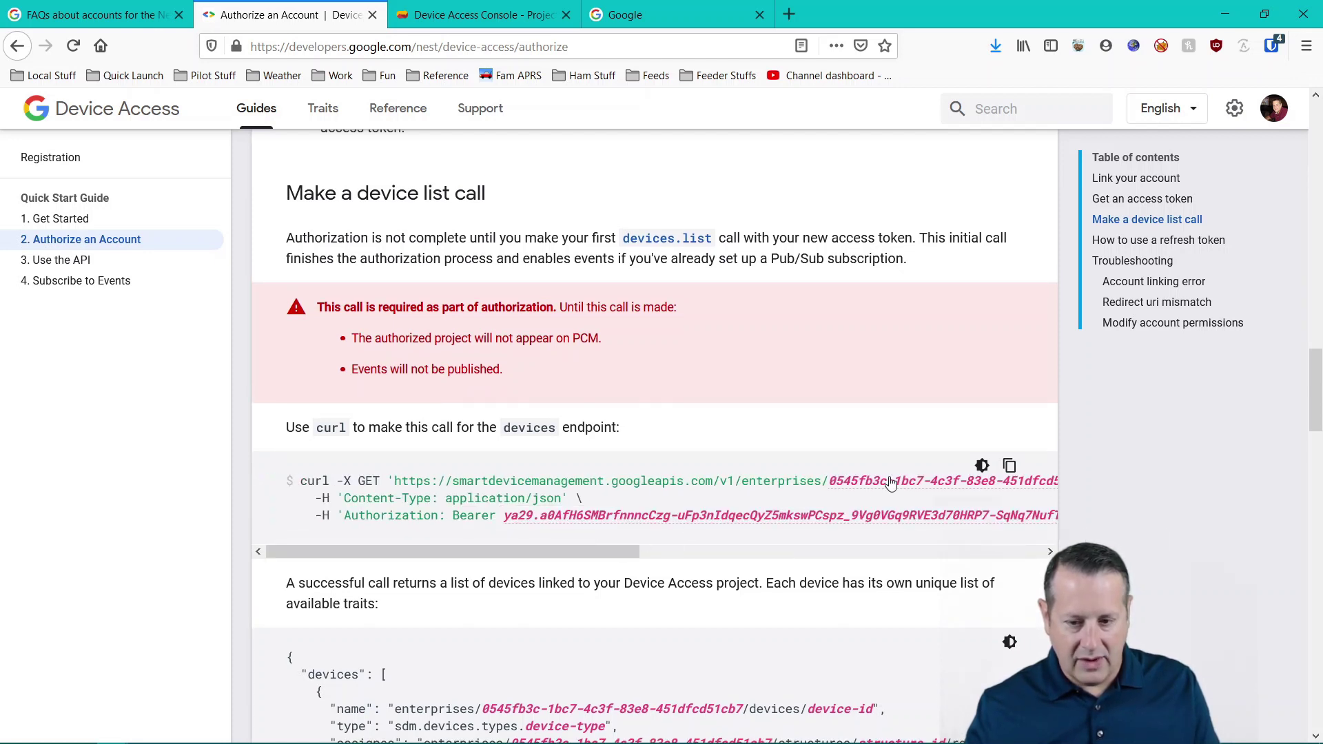
pyautogui.click(1008, 468)
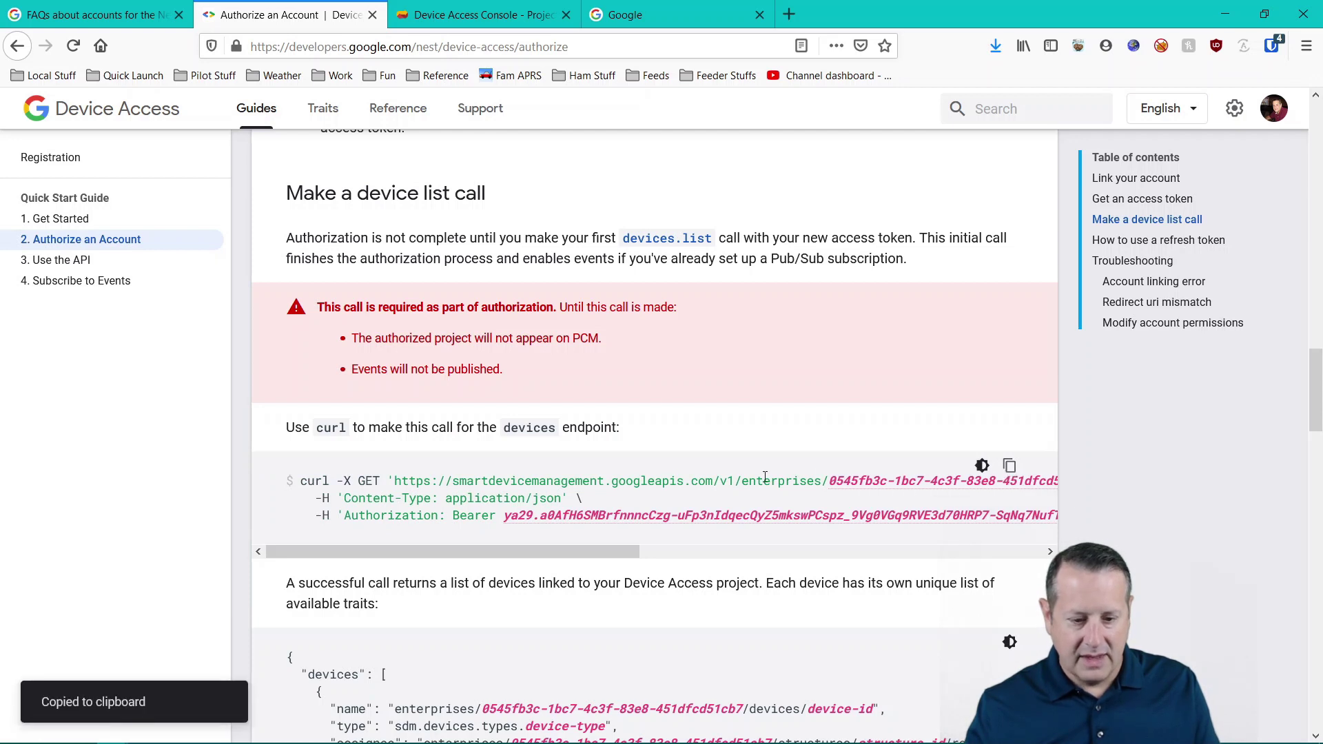
pyautogui.scroll(-3, 599, 453)
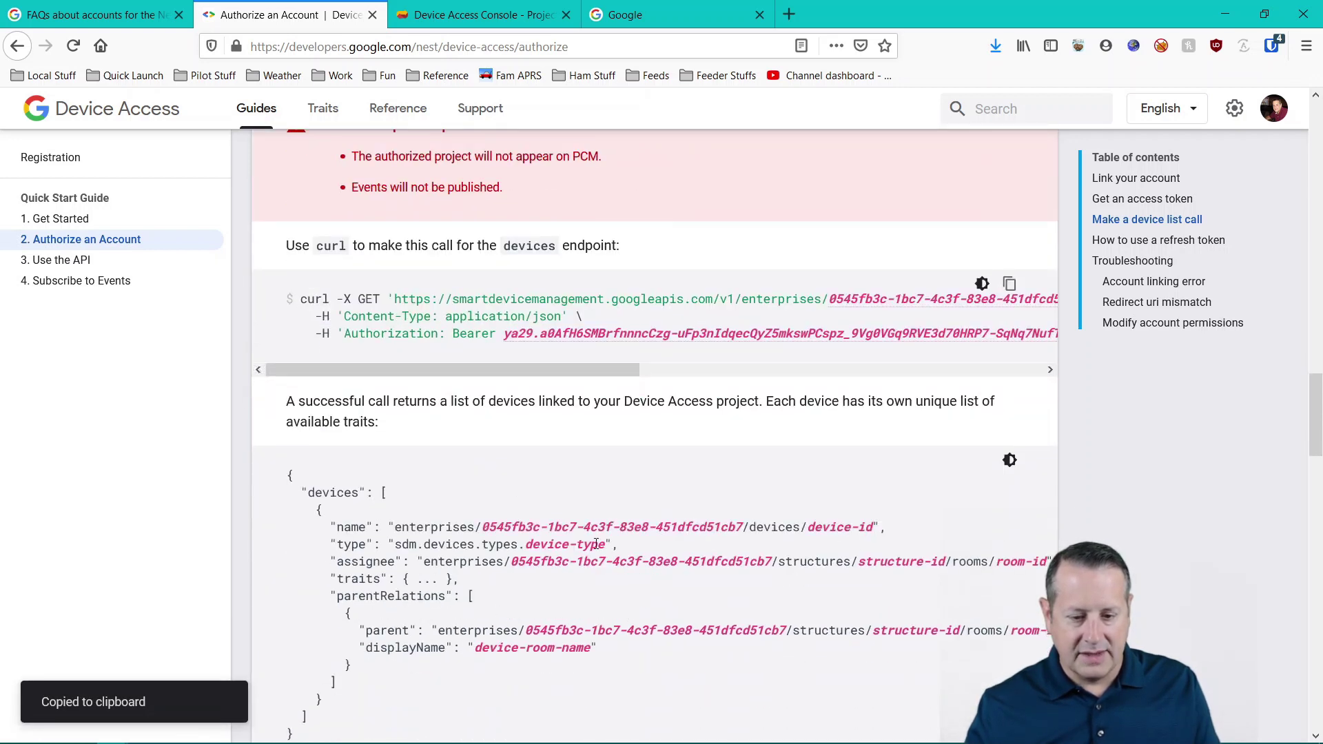
pyautogui.hotkey('alt', 'Tab')
pyautogui.hotkey('alt', 'Tab')
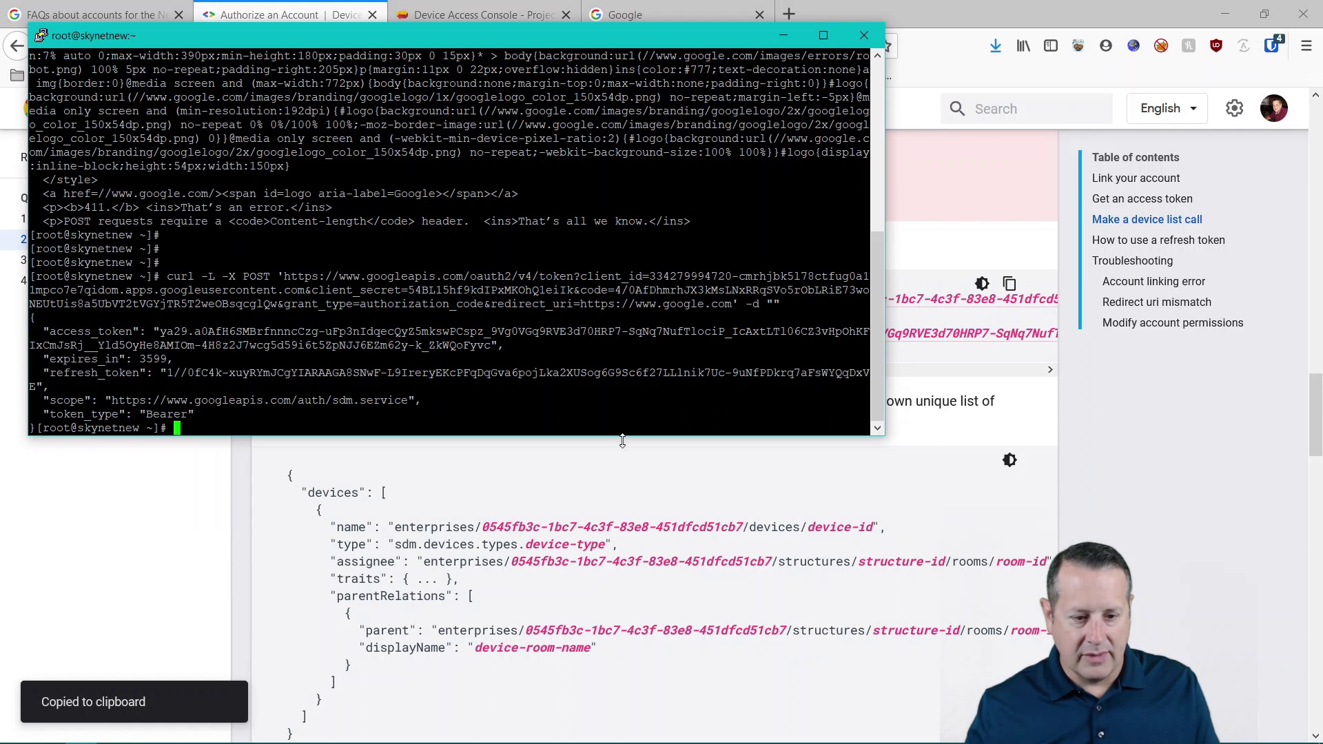
# - Run the device-list curl command, returning the Downstairs THERMOSTAT, then bring VS Code's Untitled-2 forward
pyautogui.press('Return')
pyautogui.press('Return')
pyautogui.press('Return')
pyautogui.press('Return')
pyautogui.press('Return')
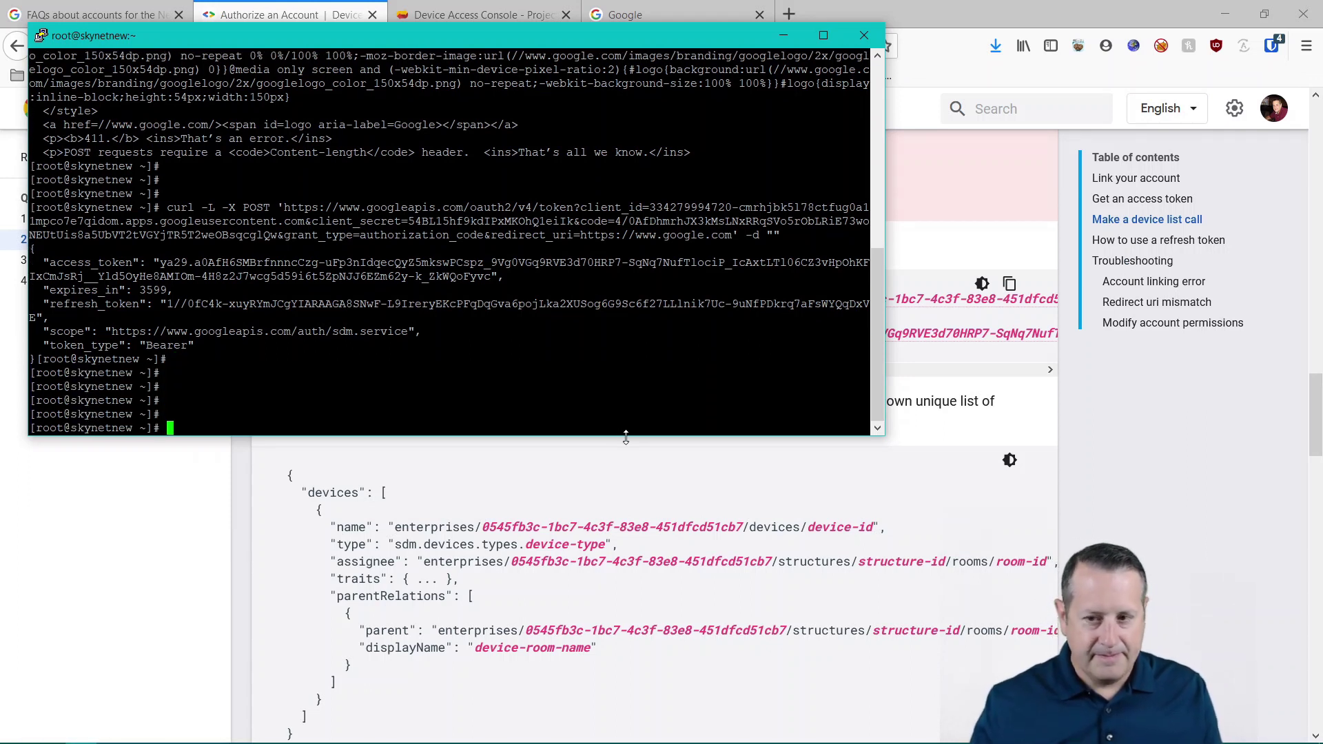
pyautogui.rightClick(40, 54)
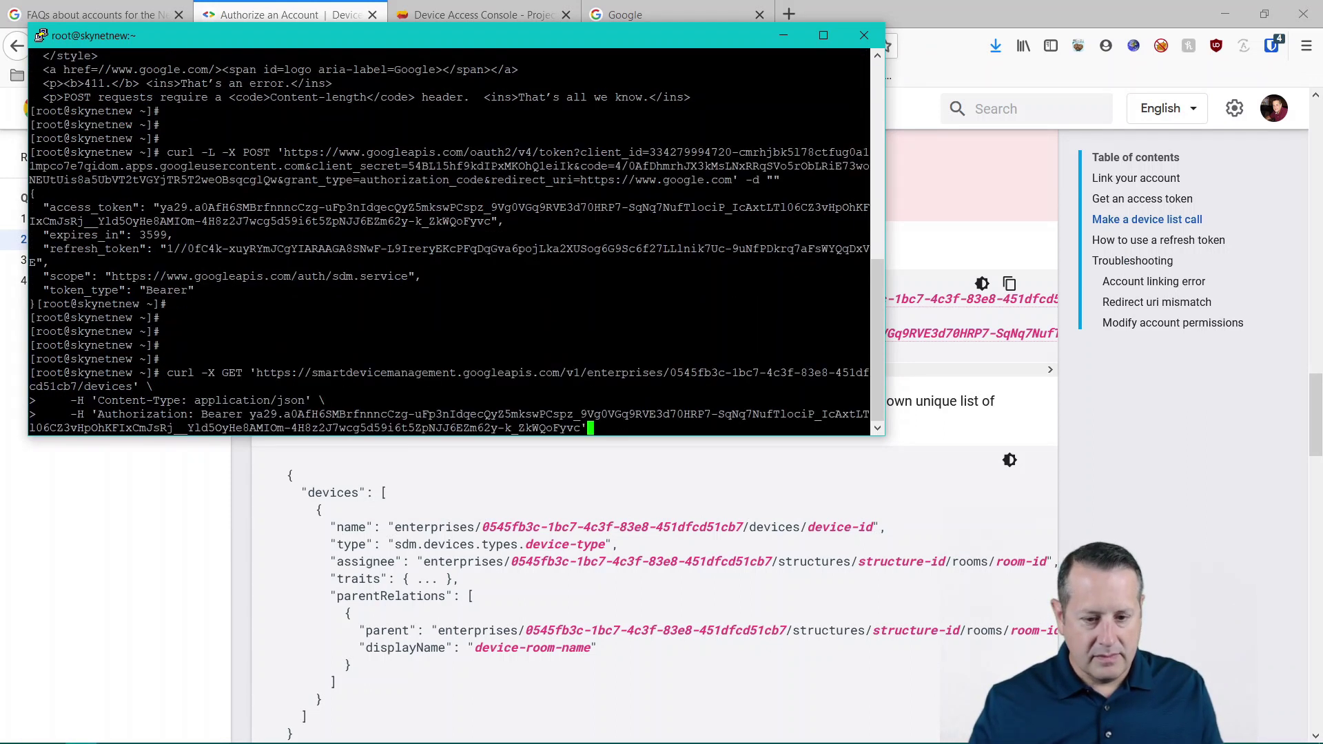
pyautogui.press('Return')
pyautogui.scroll(10, 447, 241)
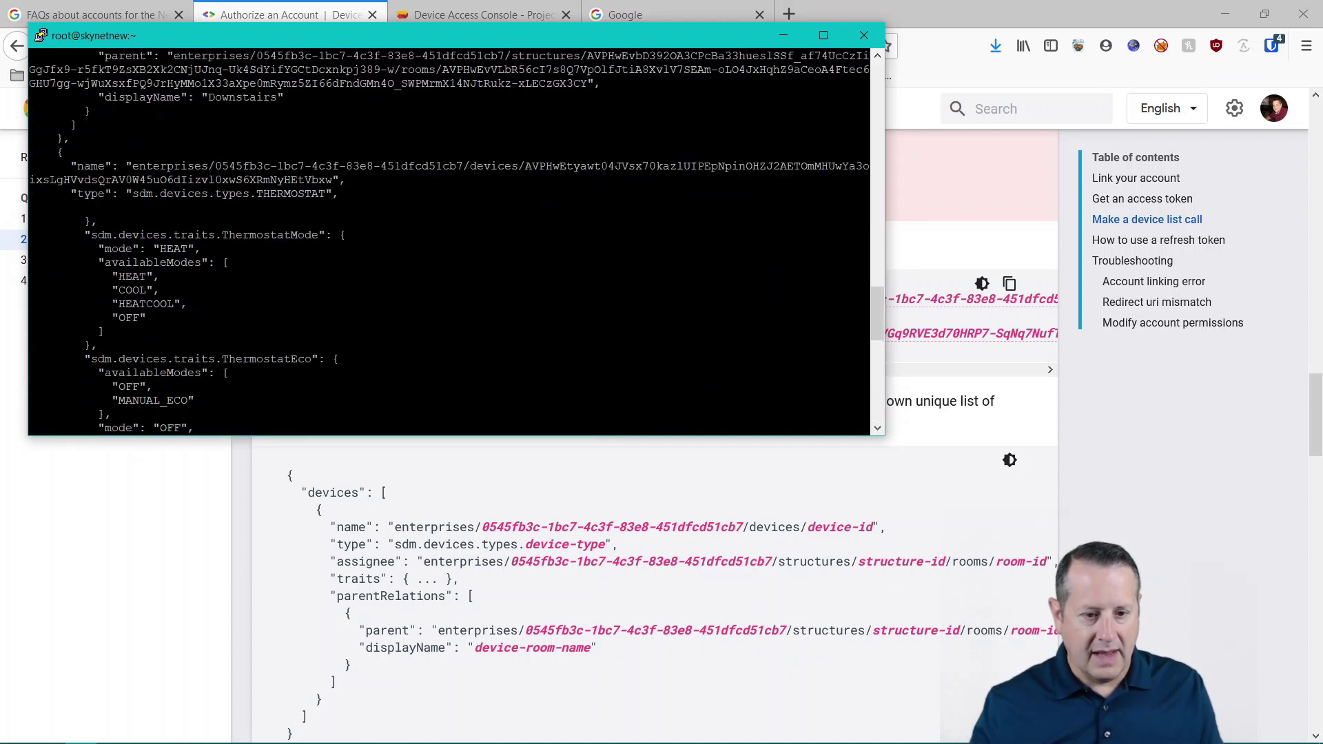
pyautogui.scroll(15, 447, 242)
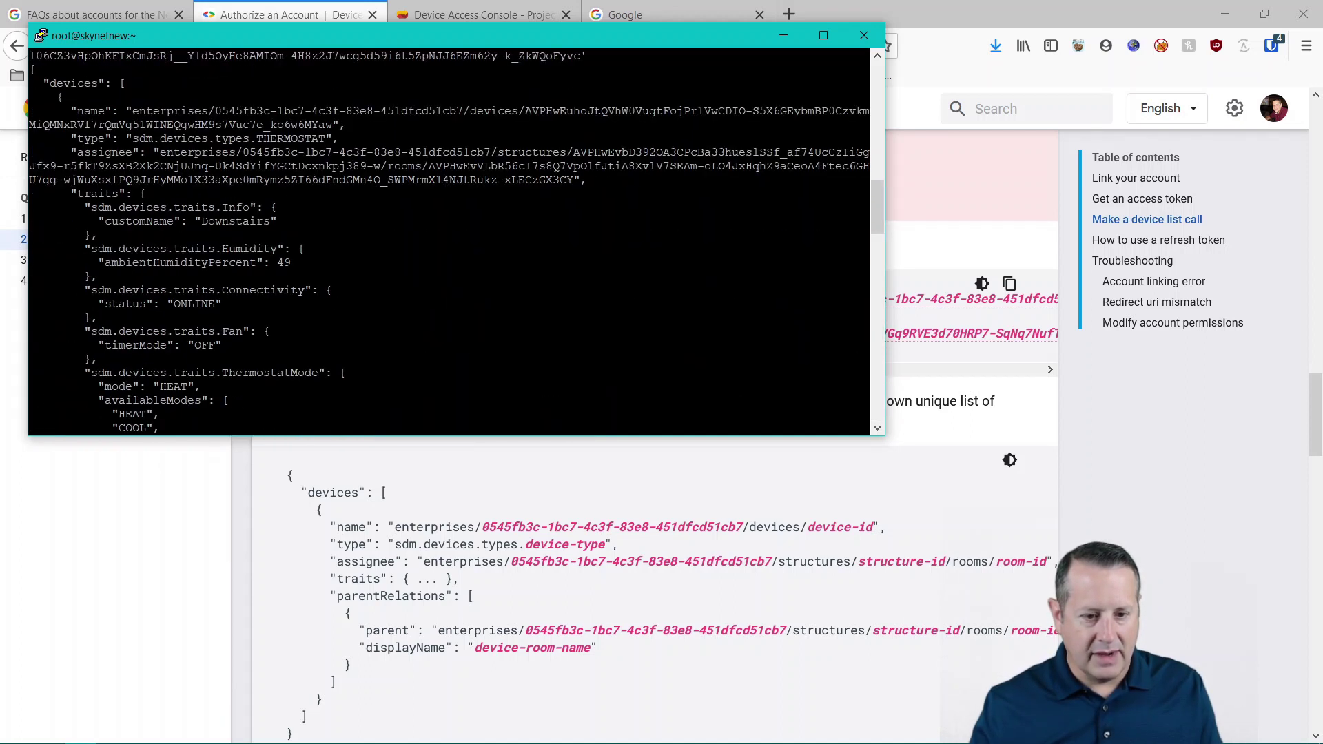
pyautogui.scroll(5, 448, 241)
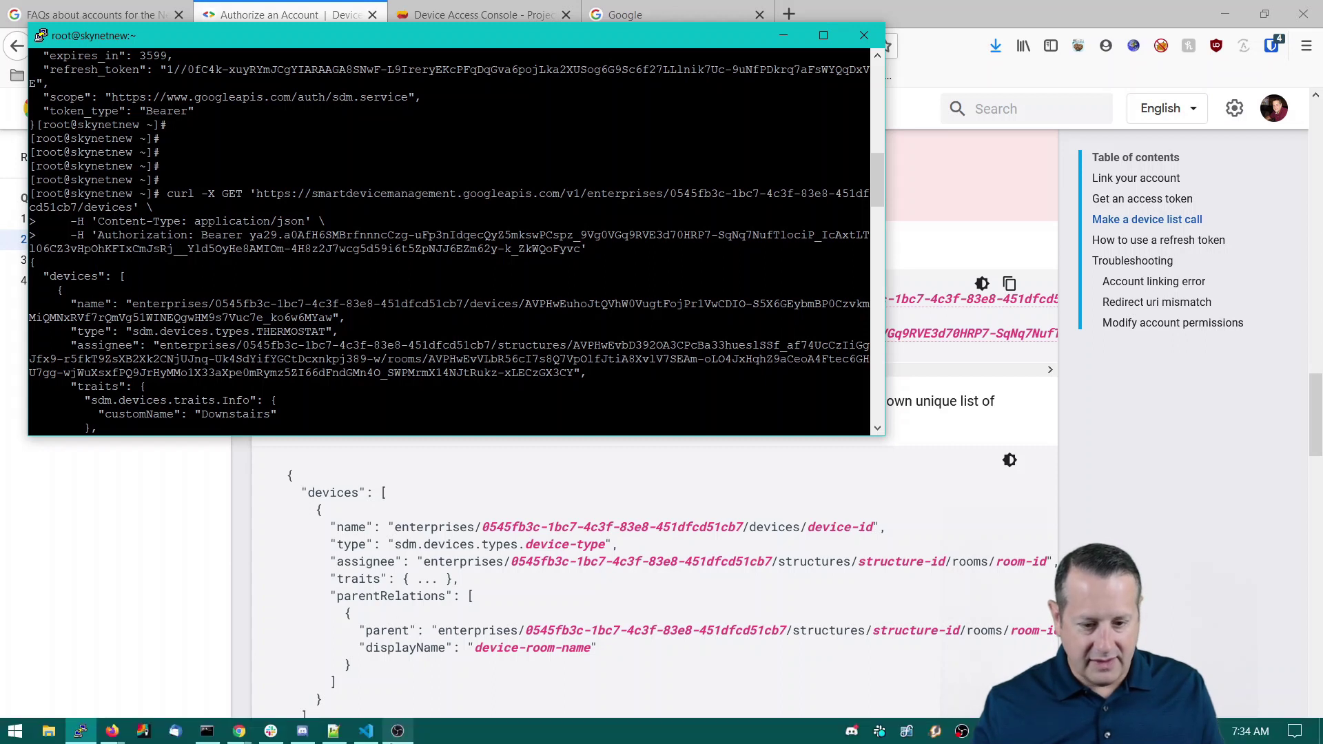
pyautogui.click(368, 733)
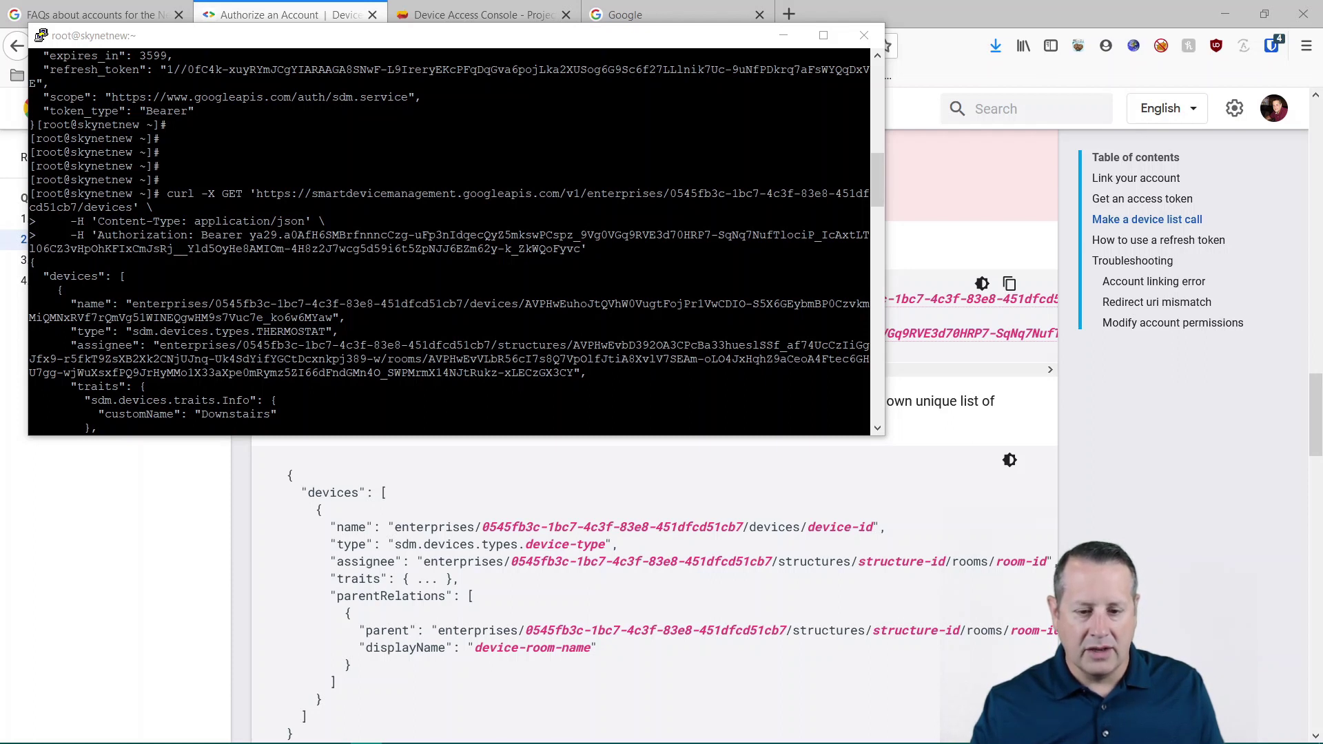
pyautogui.moveTo(1322, 454); pyautogui.dragTo(551, 82)
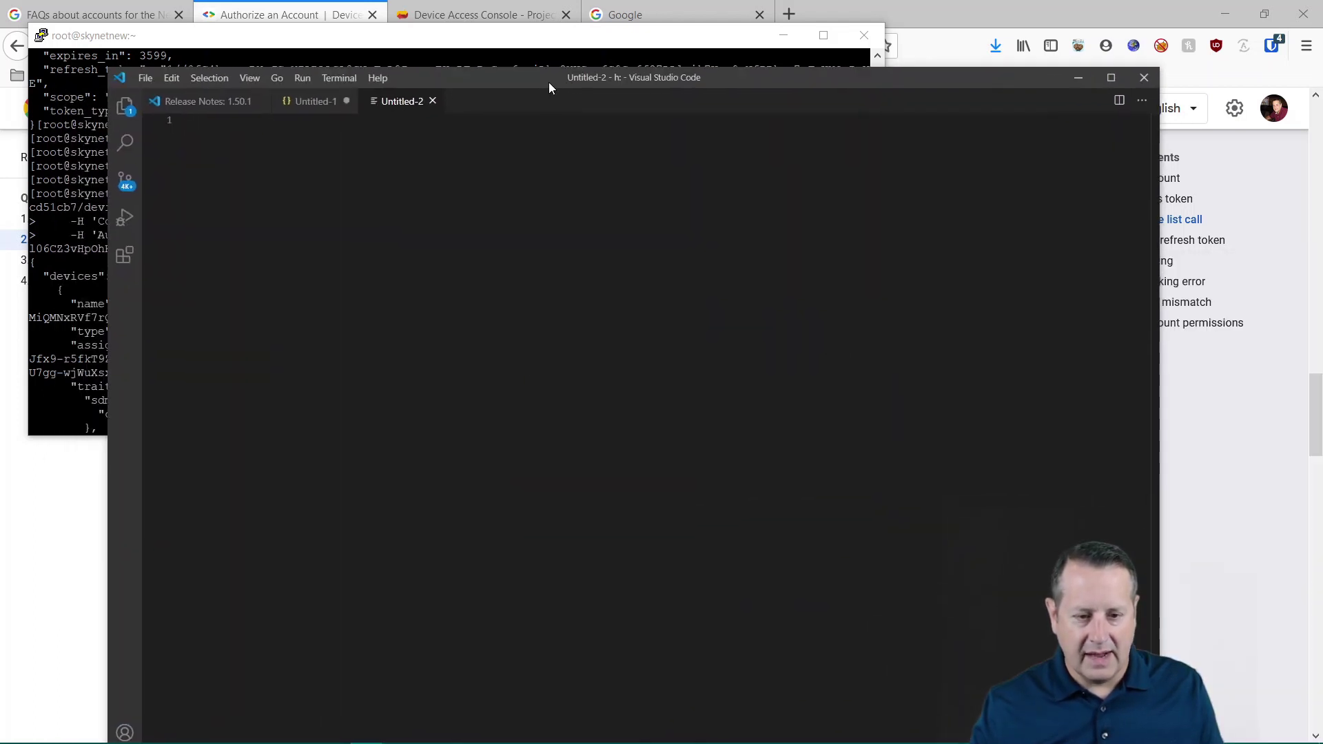
# - Maximize VS Code and paste the terminal's device-list JSON into Untitled-2
pyautogui.doubleClick(540, 78)
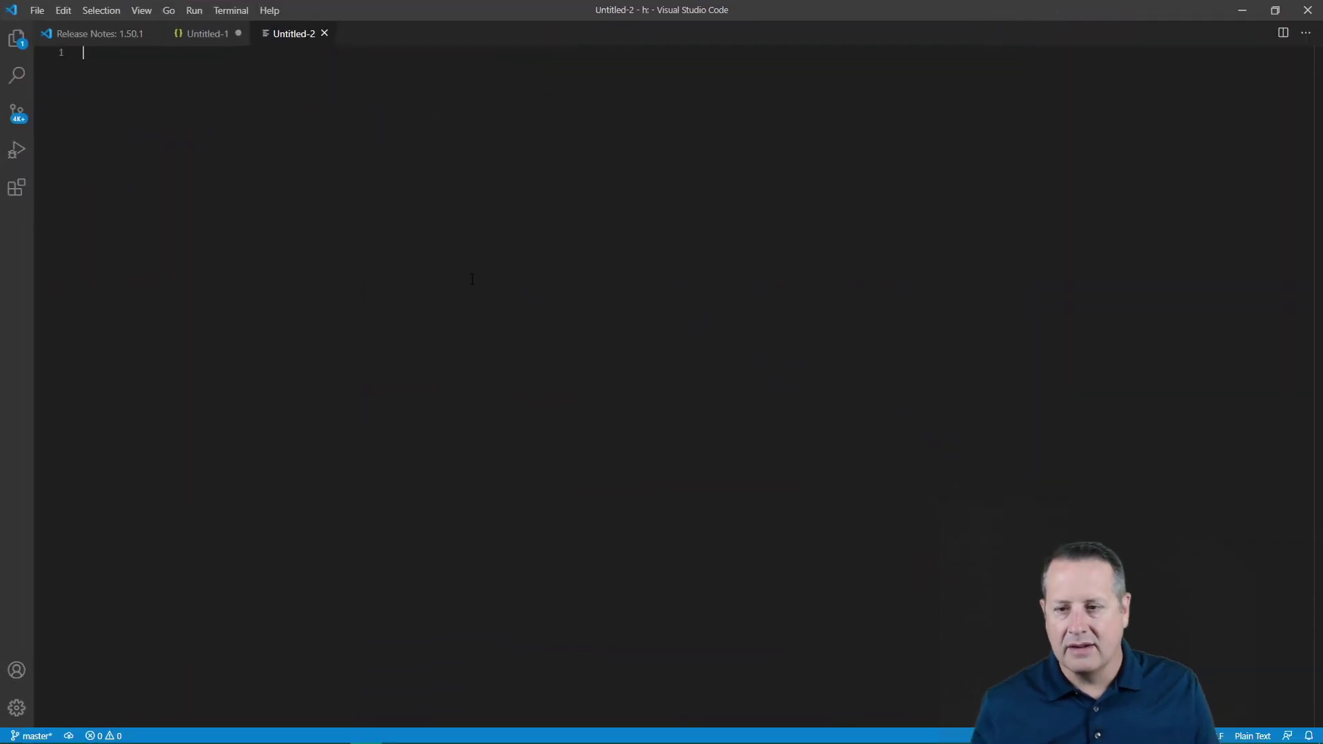
pyautogui.hotkey('alt', 'Tab')
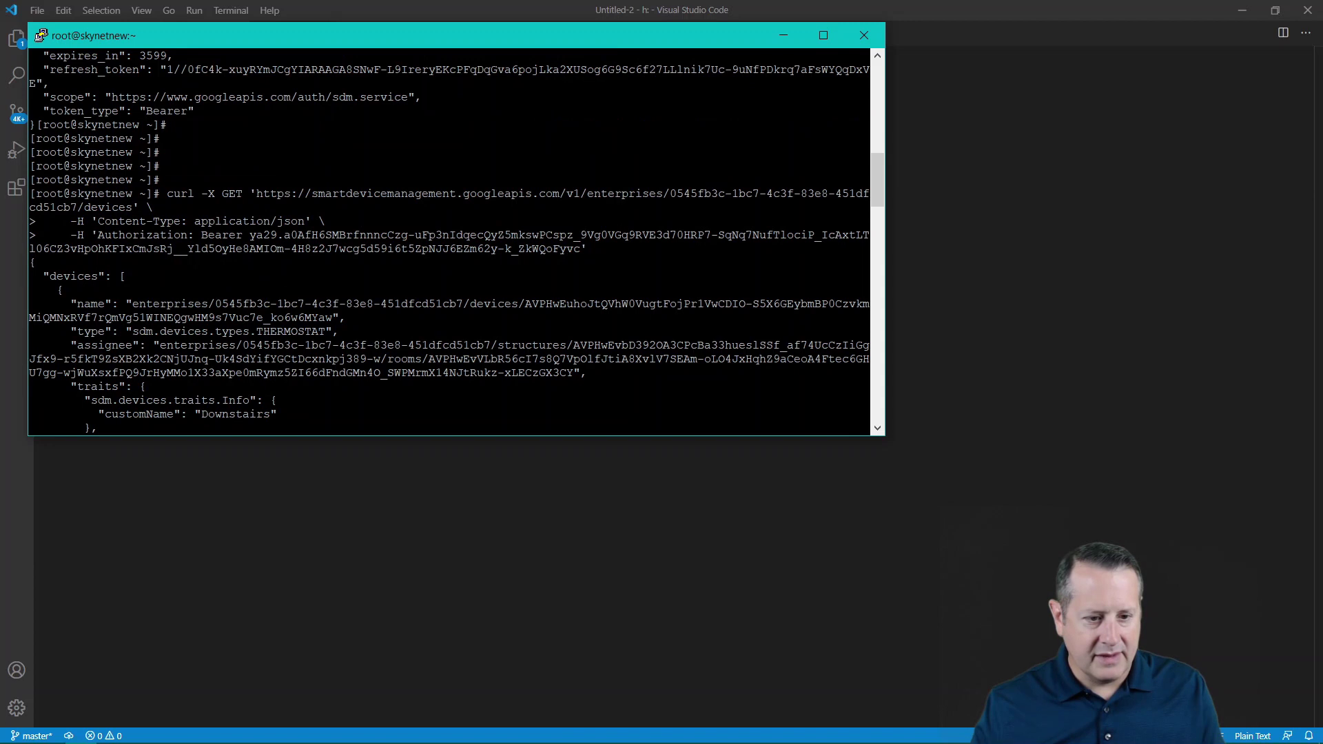
pyautogui.moveTo(30, 263); pyautogui.dragTo(396, 518)
pyautogui.moveTo(358, 426); pyautogui.dragTo(252, 414)
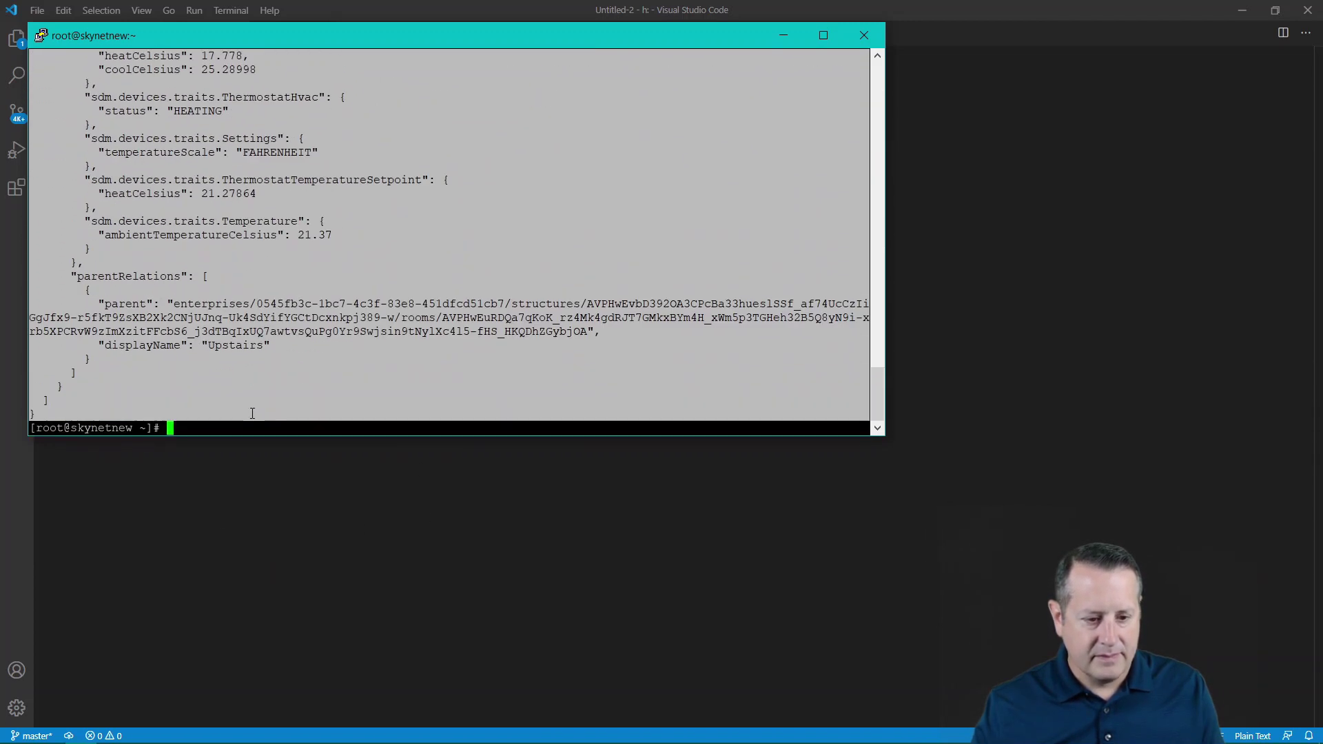
pyautogui.click(301, 511)
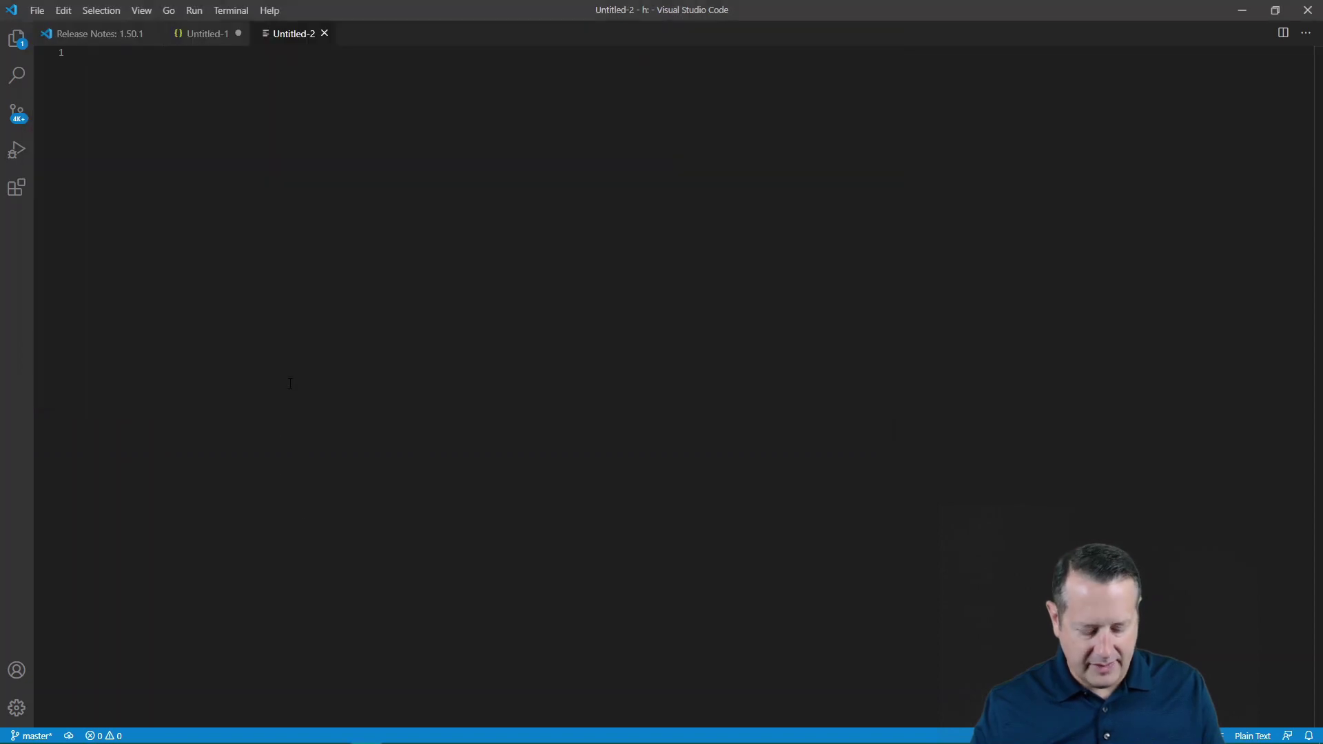
pyautogui.hotkey('ctrl', 'v')
pyautogui.scroll(15, 485, 417)
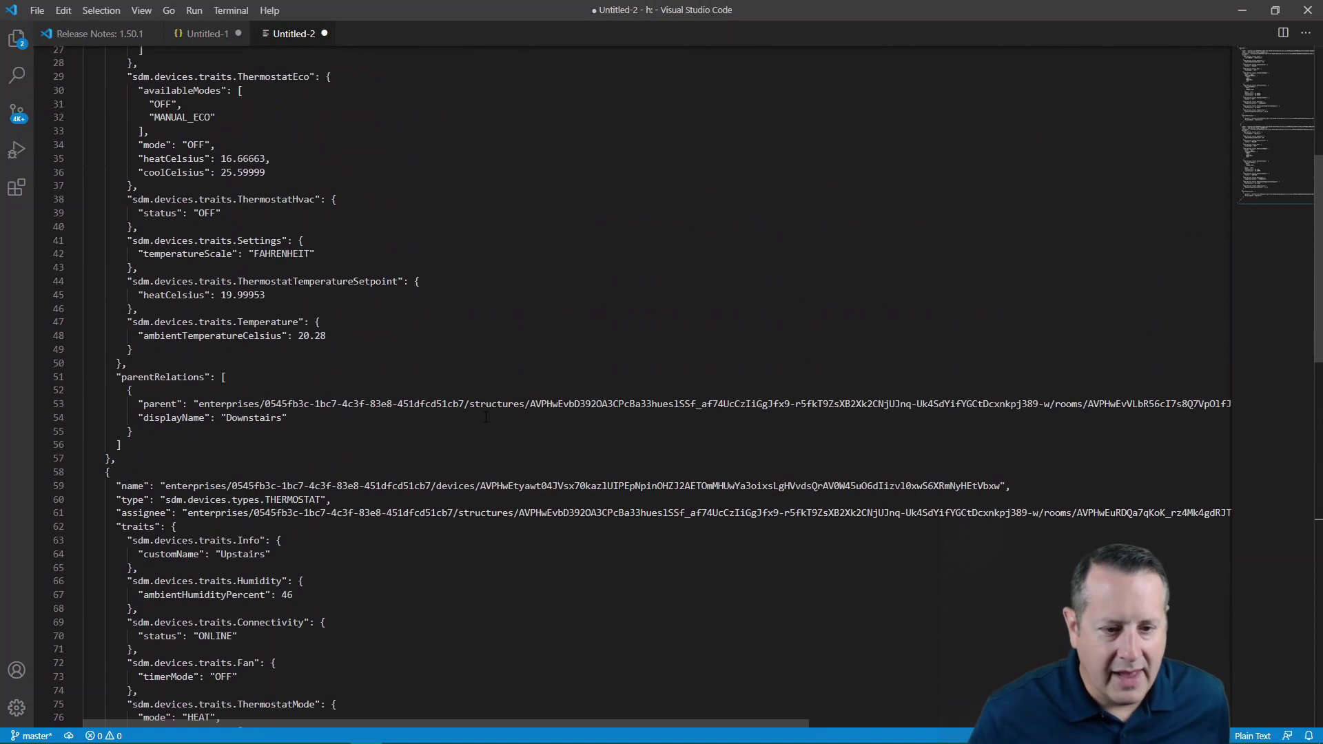
pyautogui.scroll(9, 486, 416)
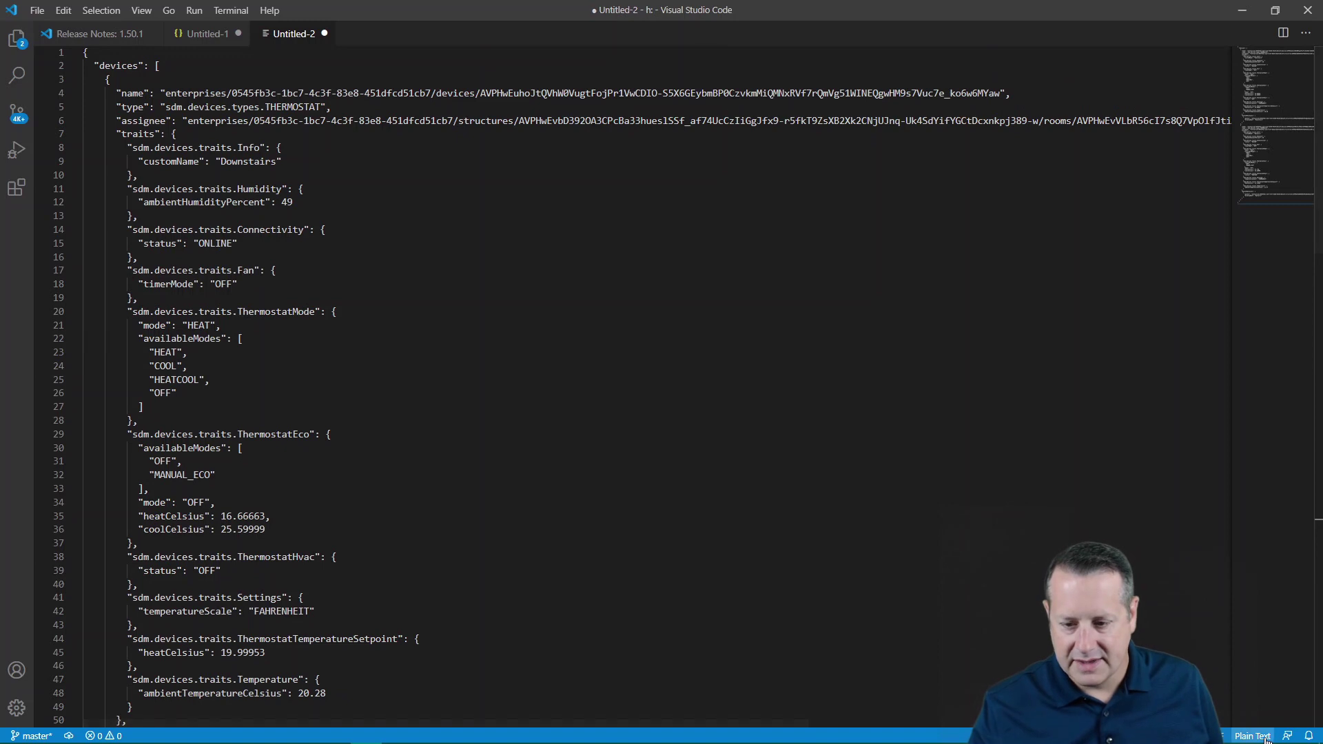
# - Set Untitled-2's language mode to JSON and show the Explorer sidebar
pyautogui.click(1253, 736)
pyautogui.write('js')
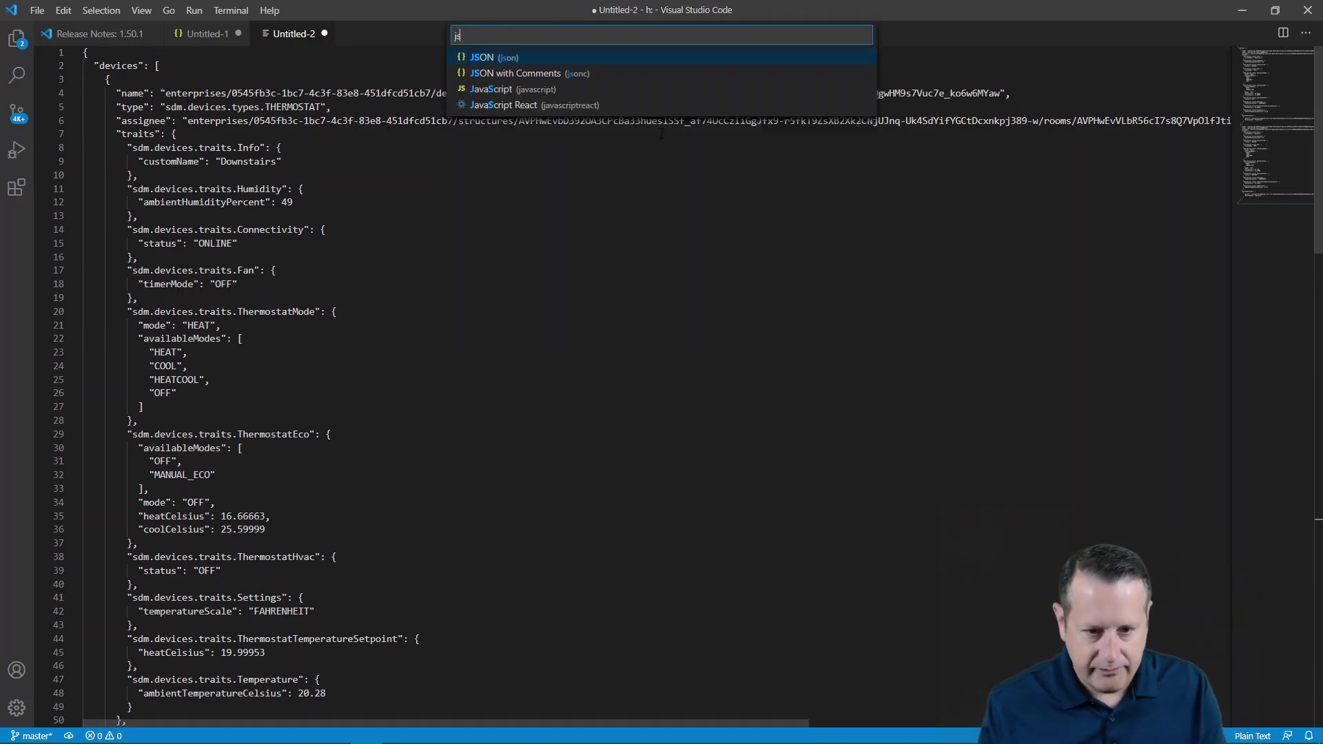
pyautogui.write('on')
pyautogui.press('Return')
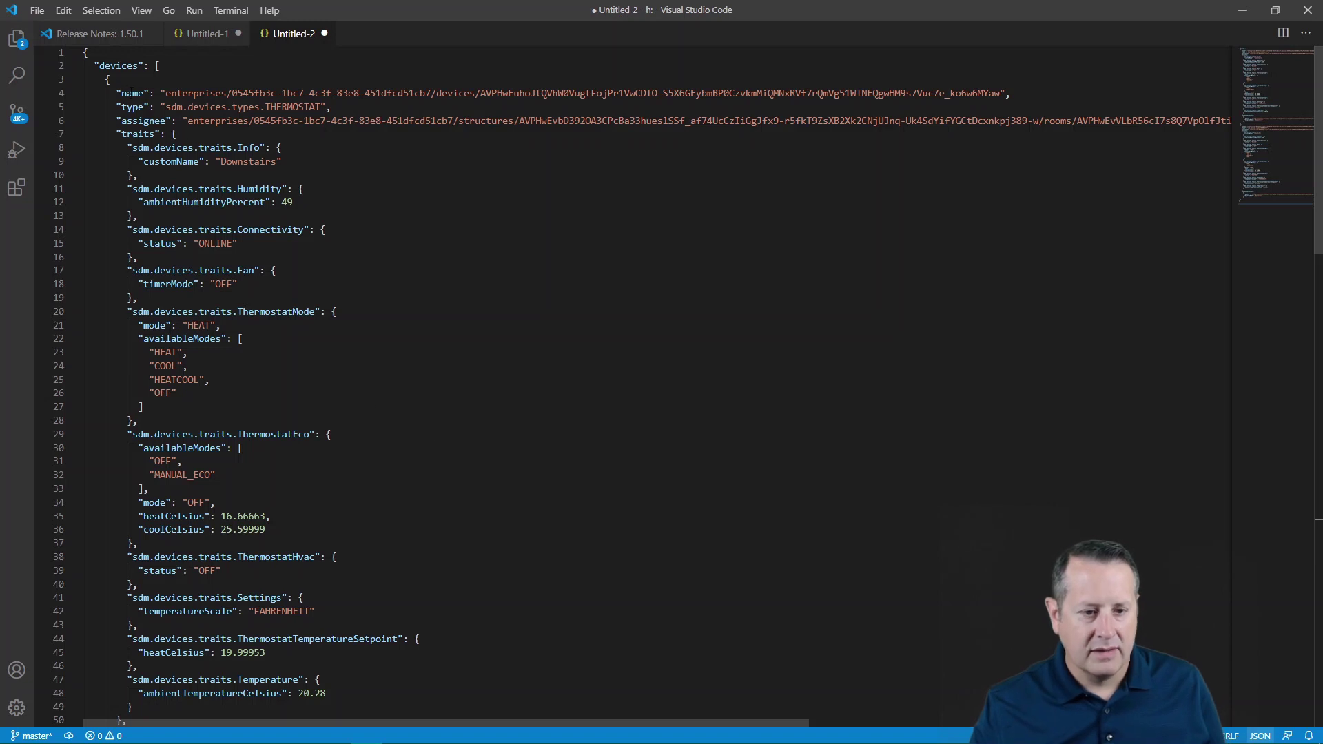
pyautogui.scroll(-11, 190, 260)
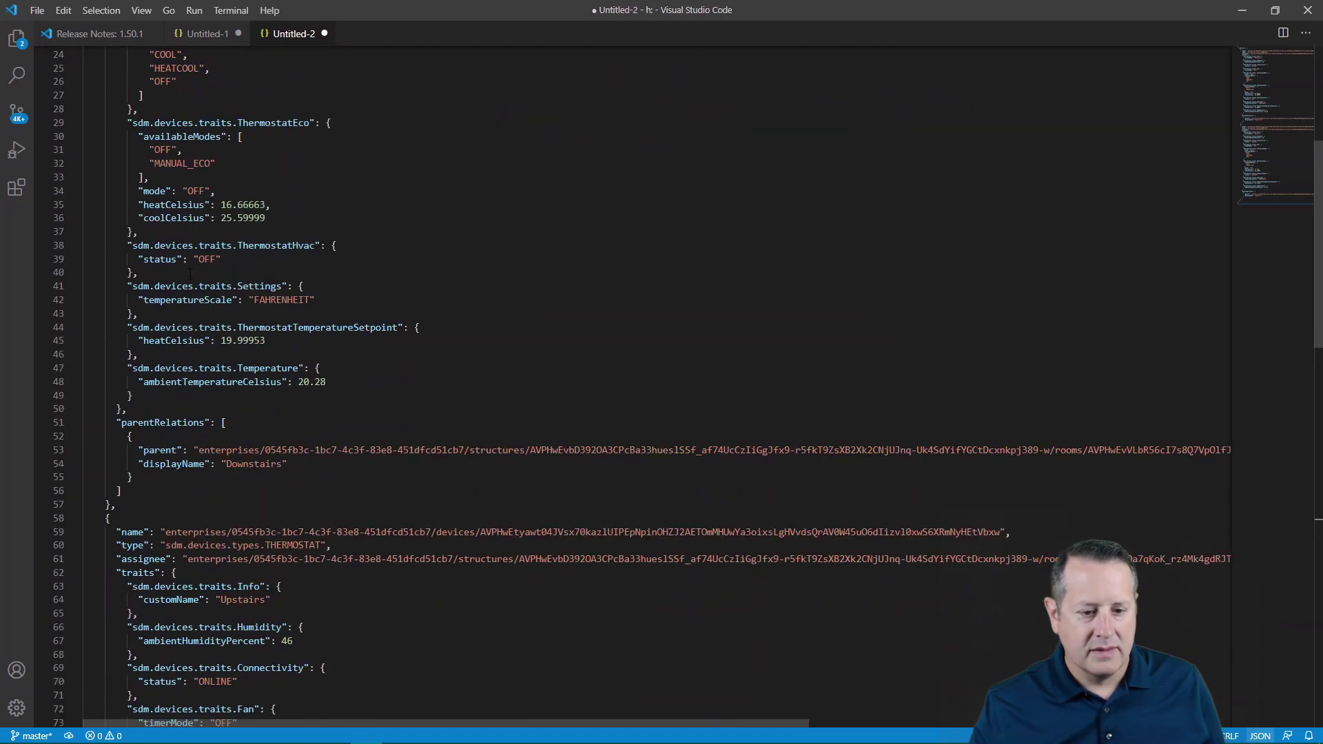
pyautogui.scroll(-7, 193, 276)
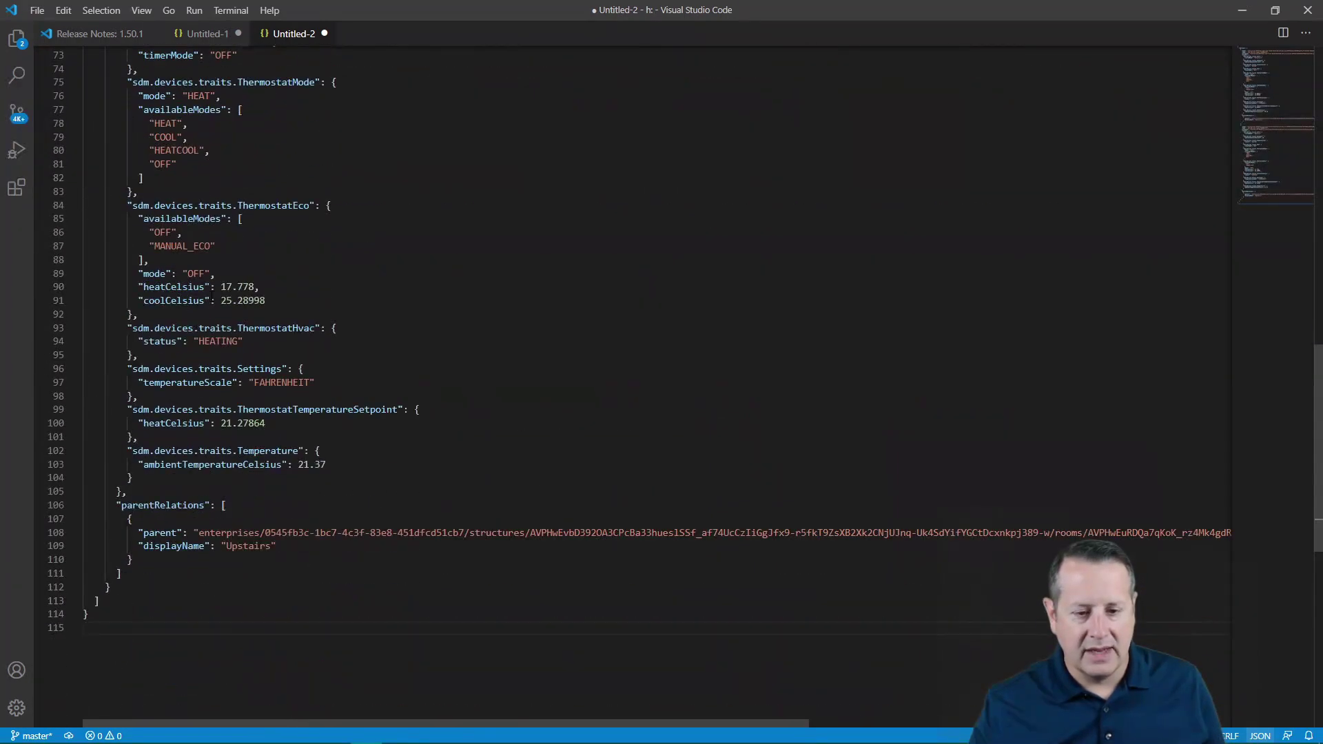
pyautogui.scroll(18, 213, 295)
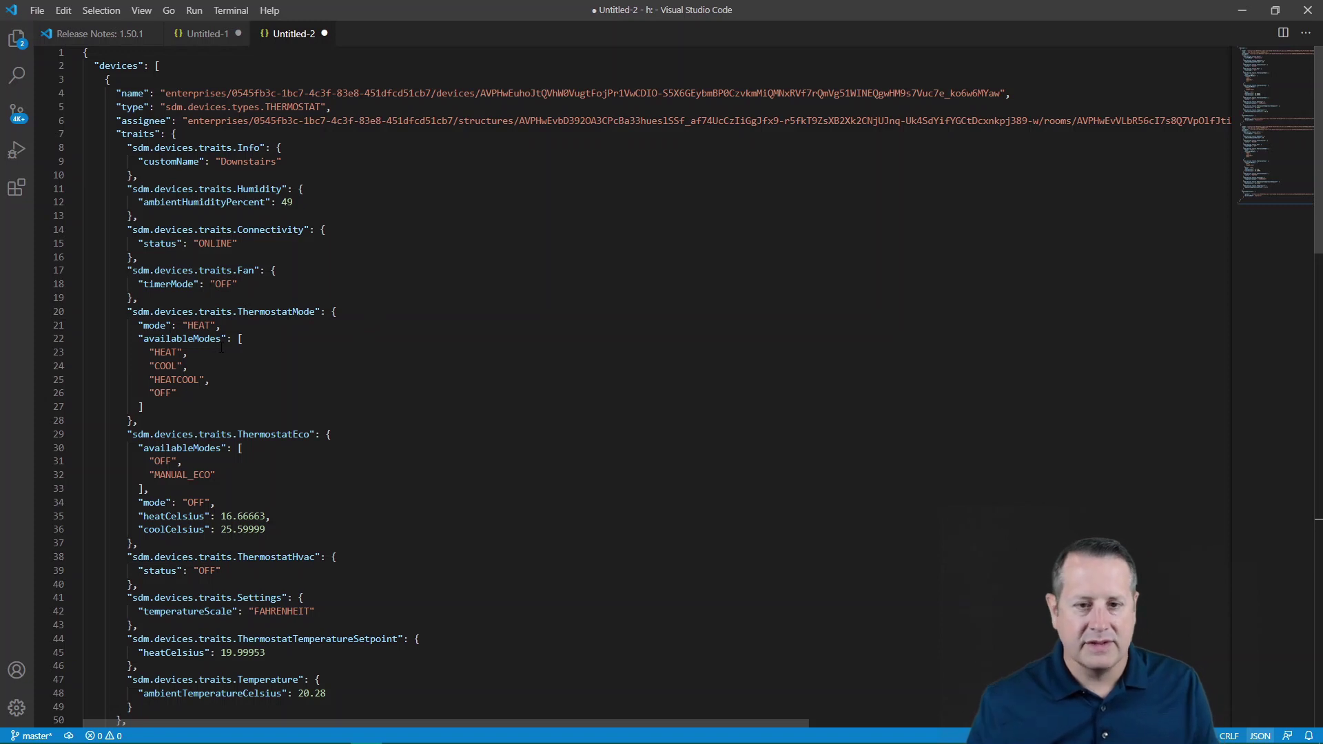
pyautogui.hotkey('ctrl', 'b')
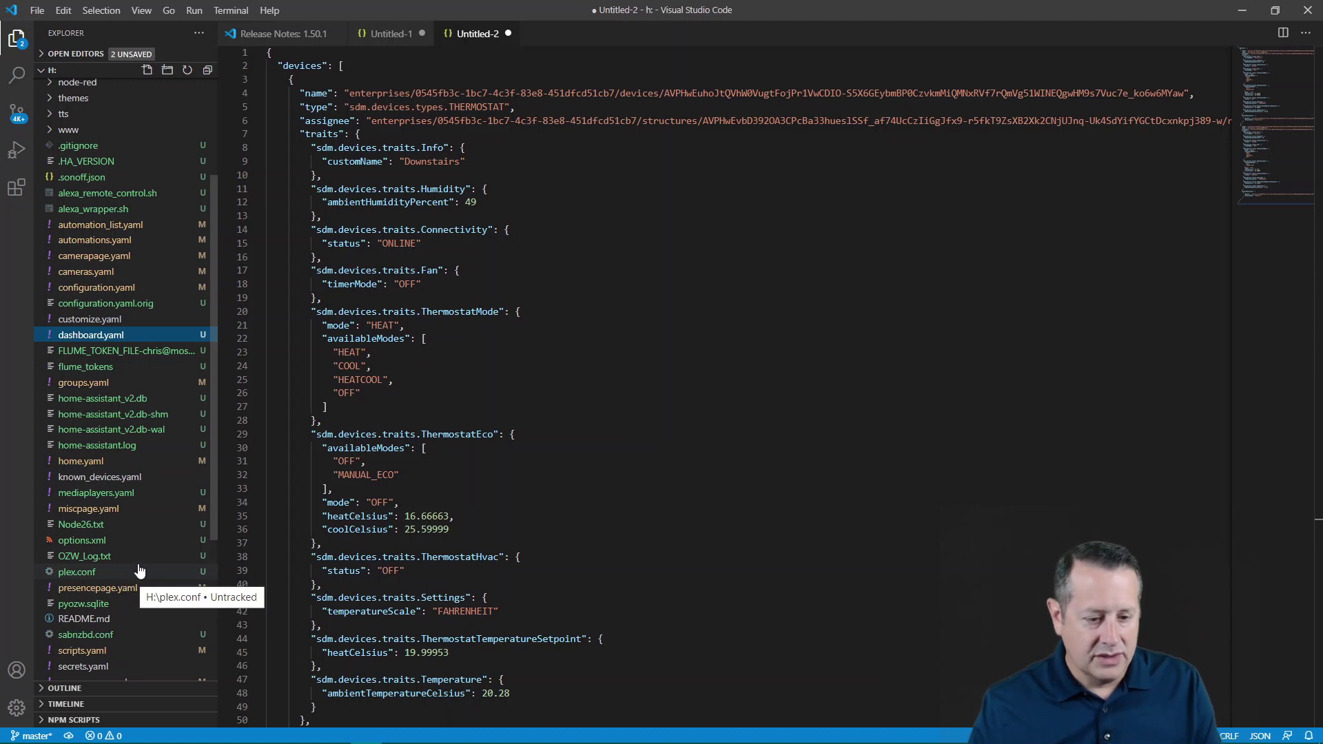
pyautogui.scroll(-1, 137, 572)
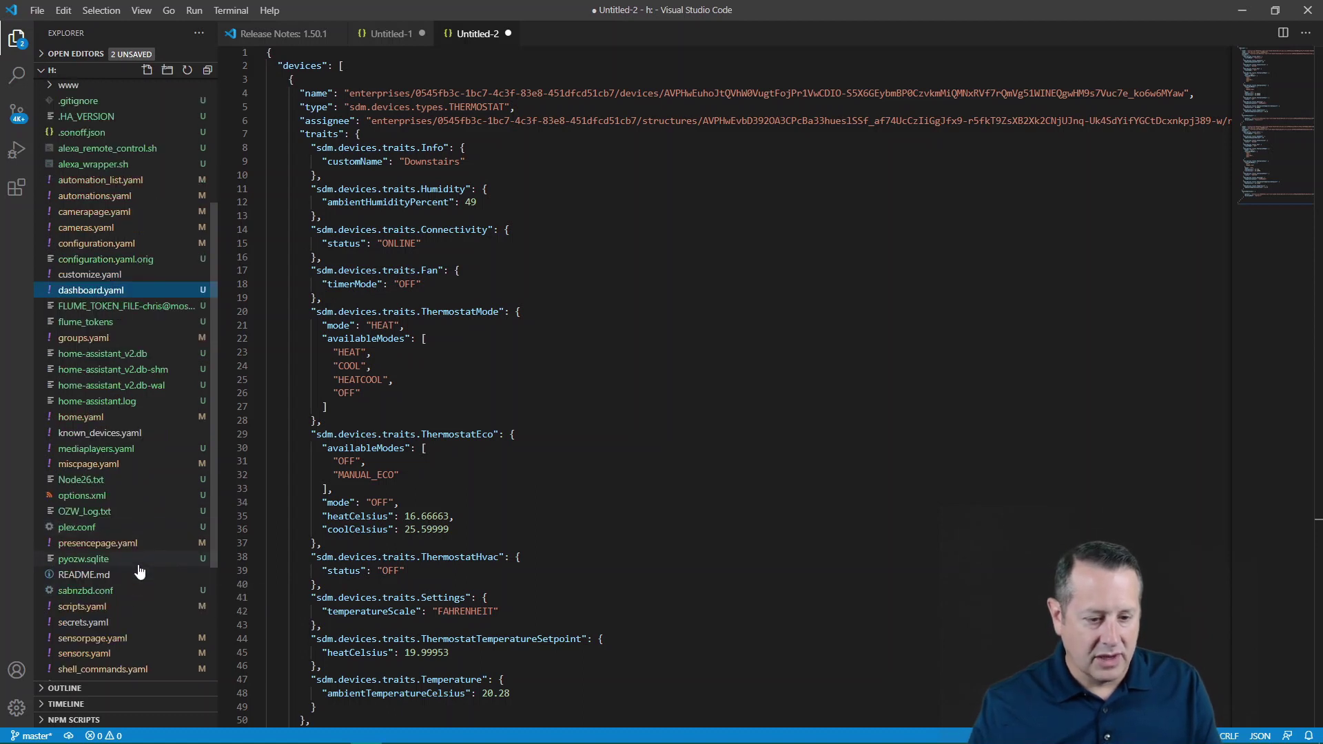
# - After the Last Rain sensor in sensors.yaml, add a '- platform: rest' entry named nest_downstairs
pyautogui.click(98, 661)
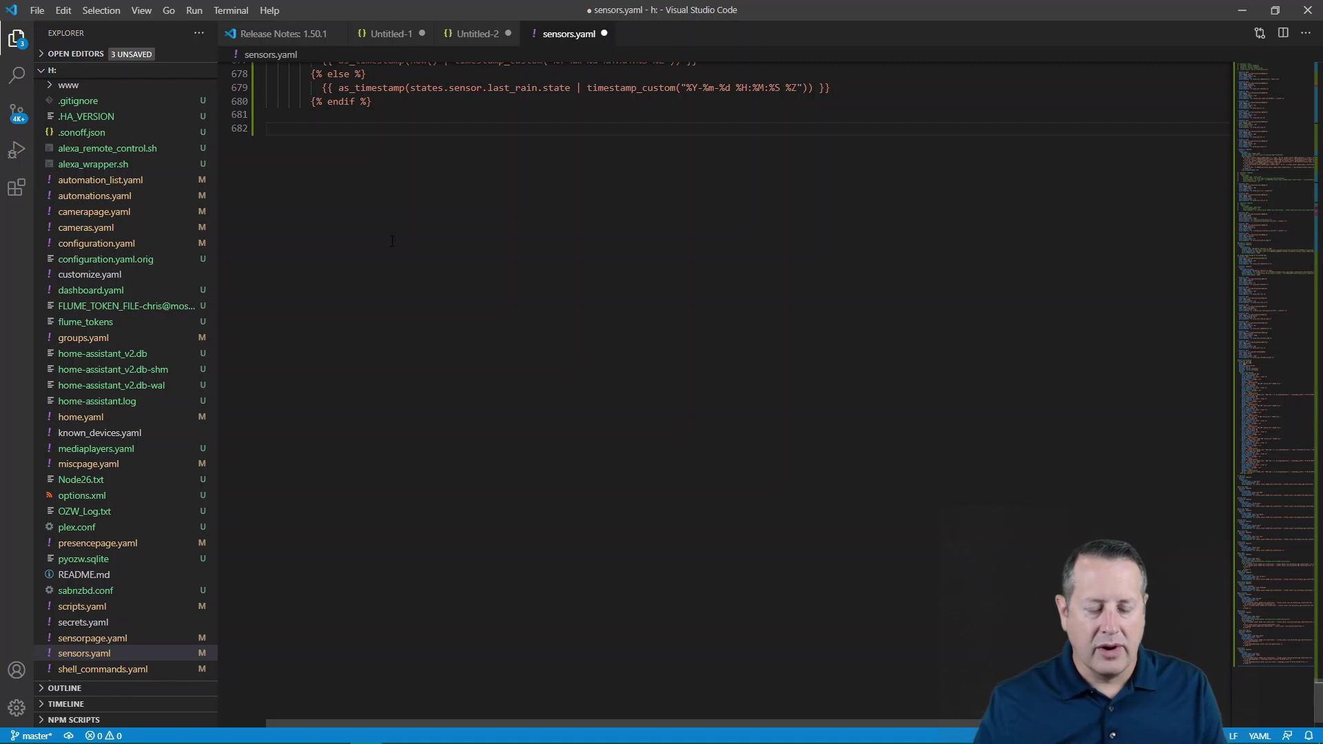
pyautogui.scroll(5, 410, 375)
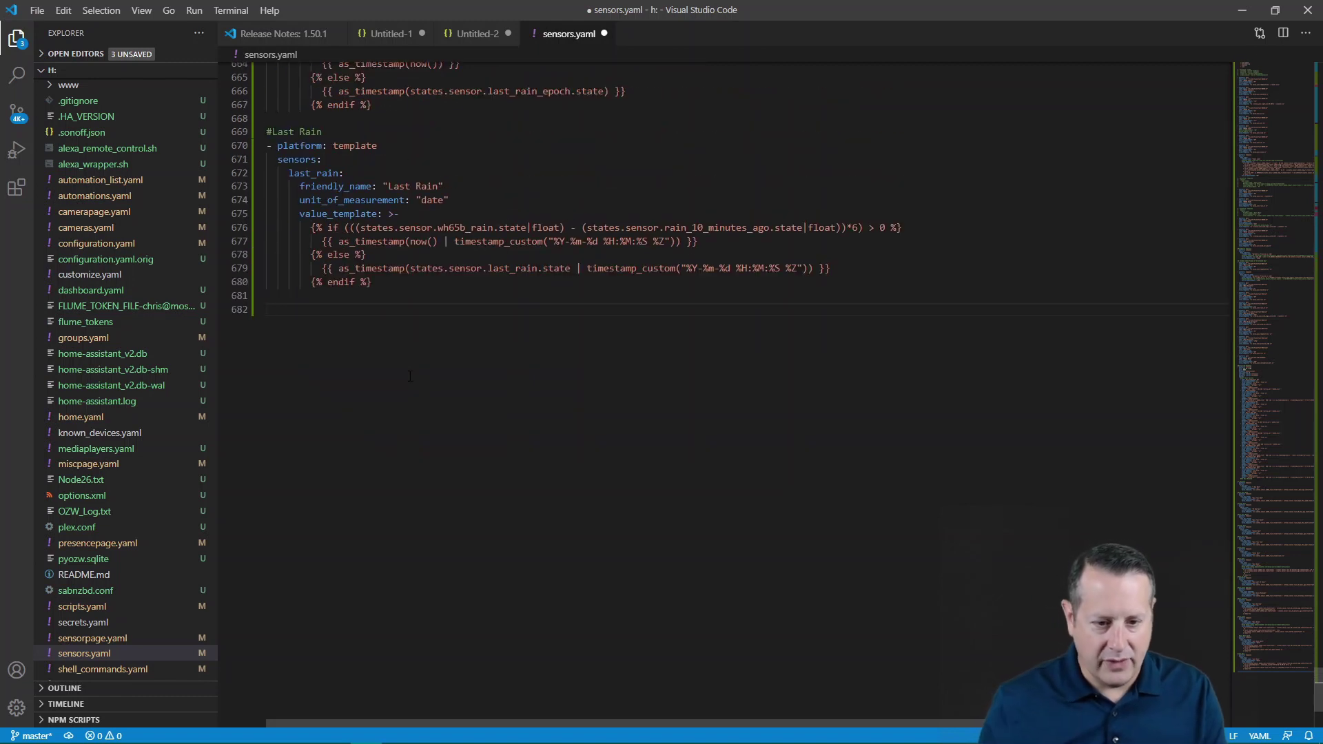
pyautogui.press('Return')
pyautogui.write('-')
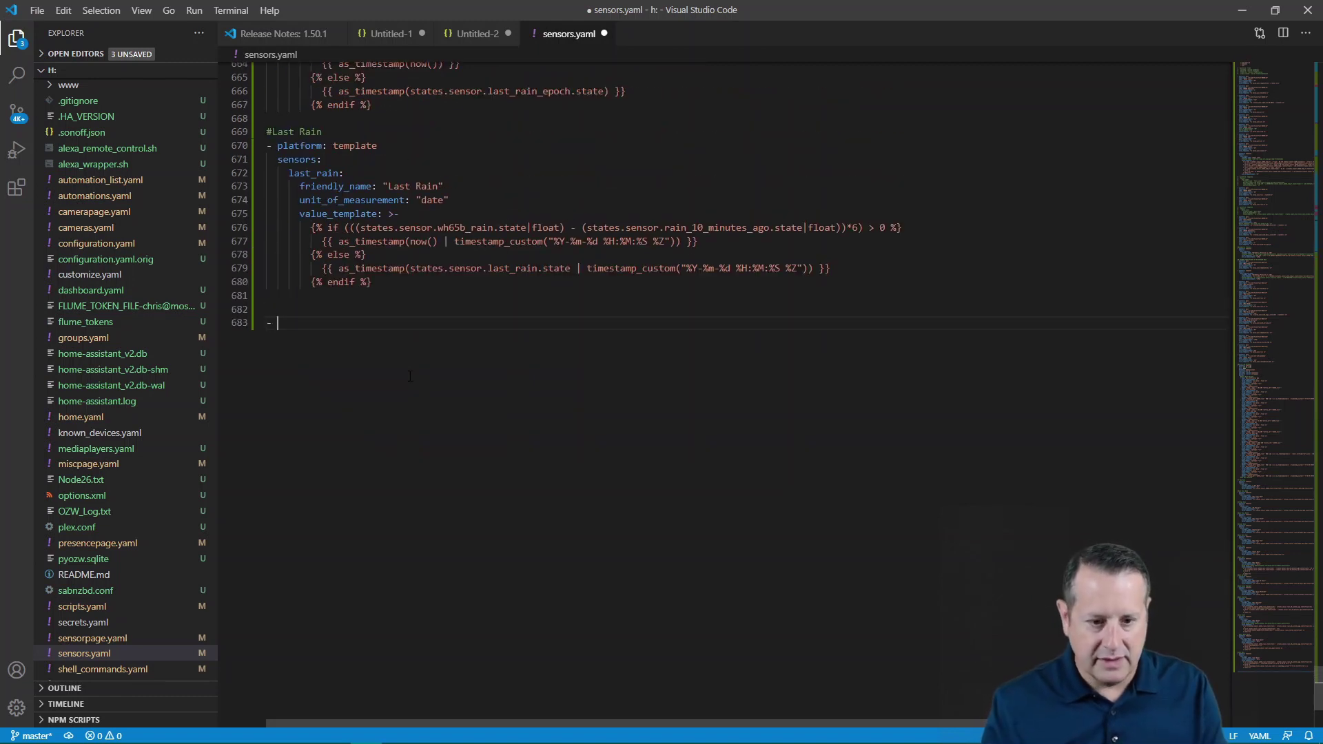
pyautogui.write(' platfor')
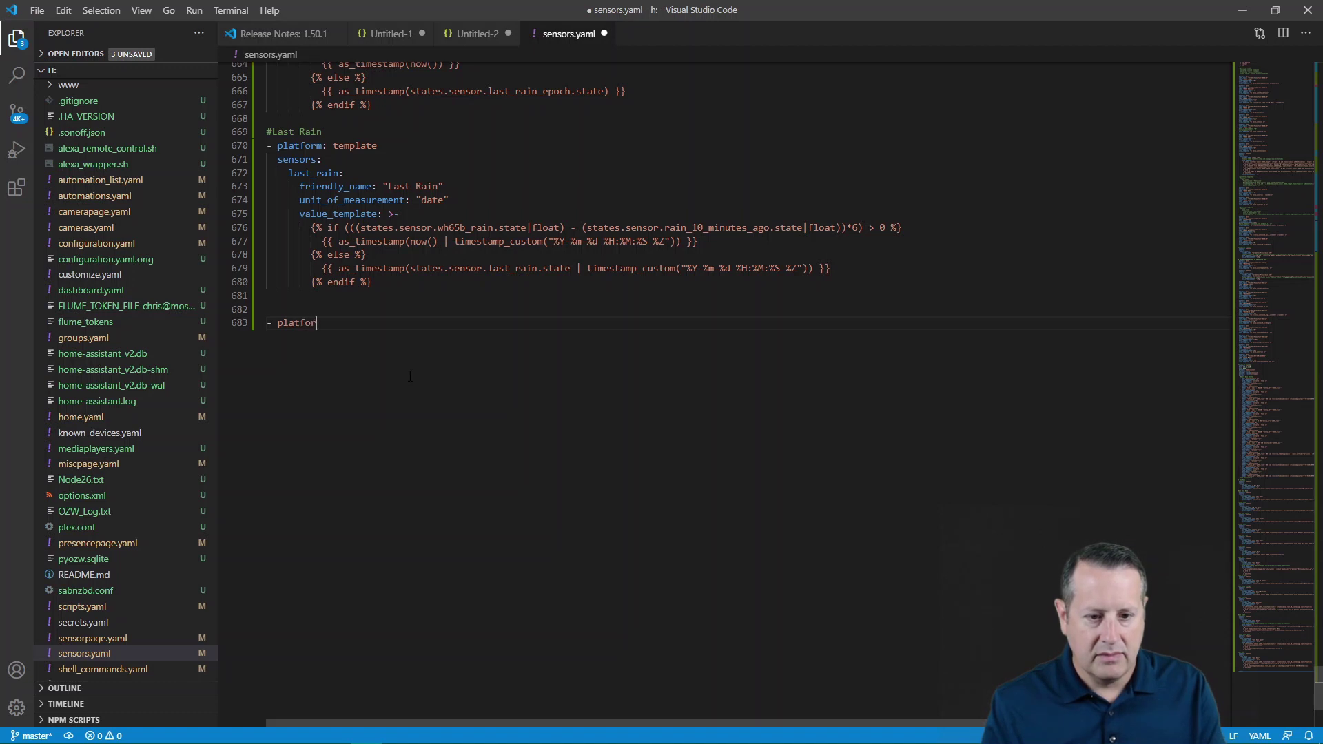
pyautogui.write(': rest')
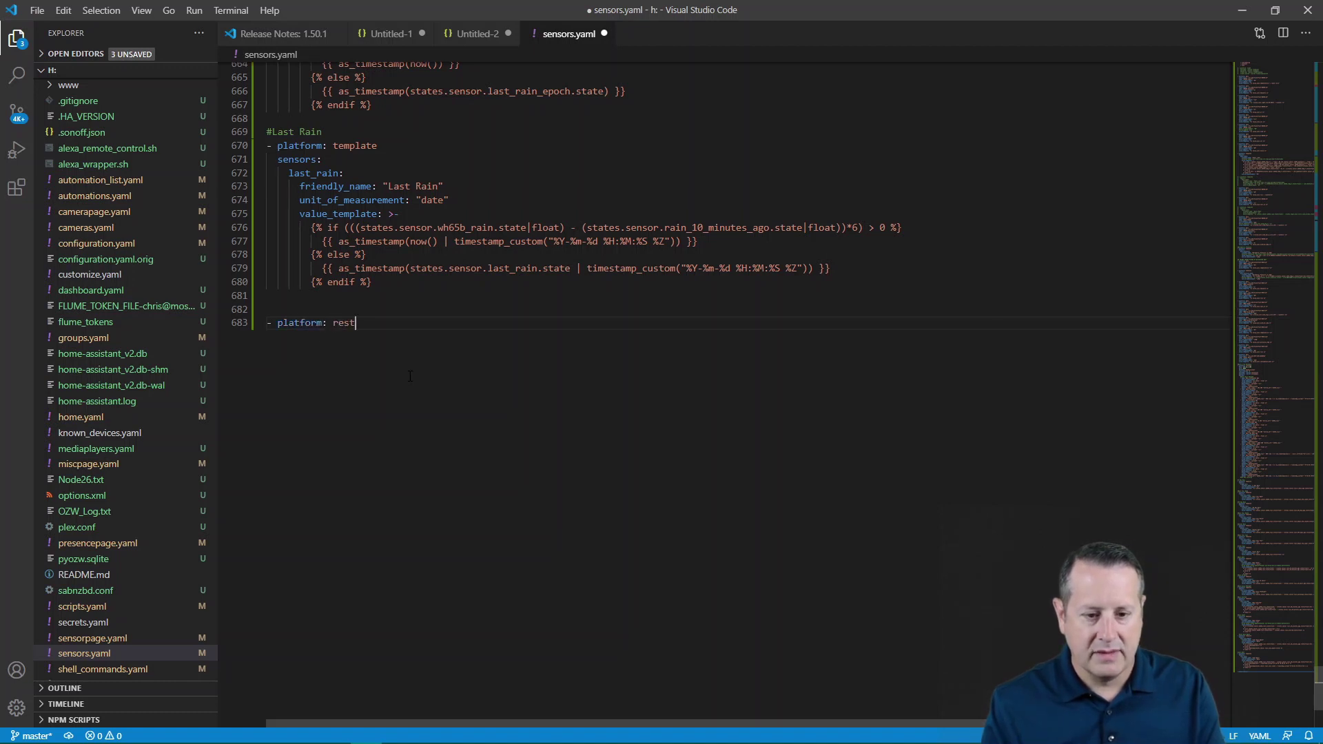
pyautogui.press('Return')
pyautogui.press('Tab')
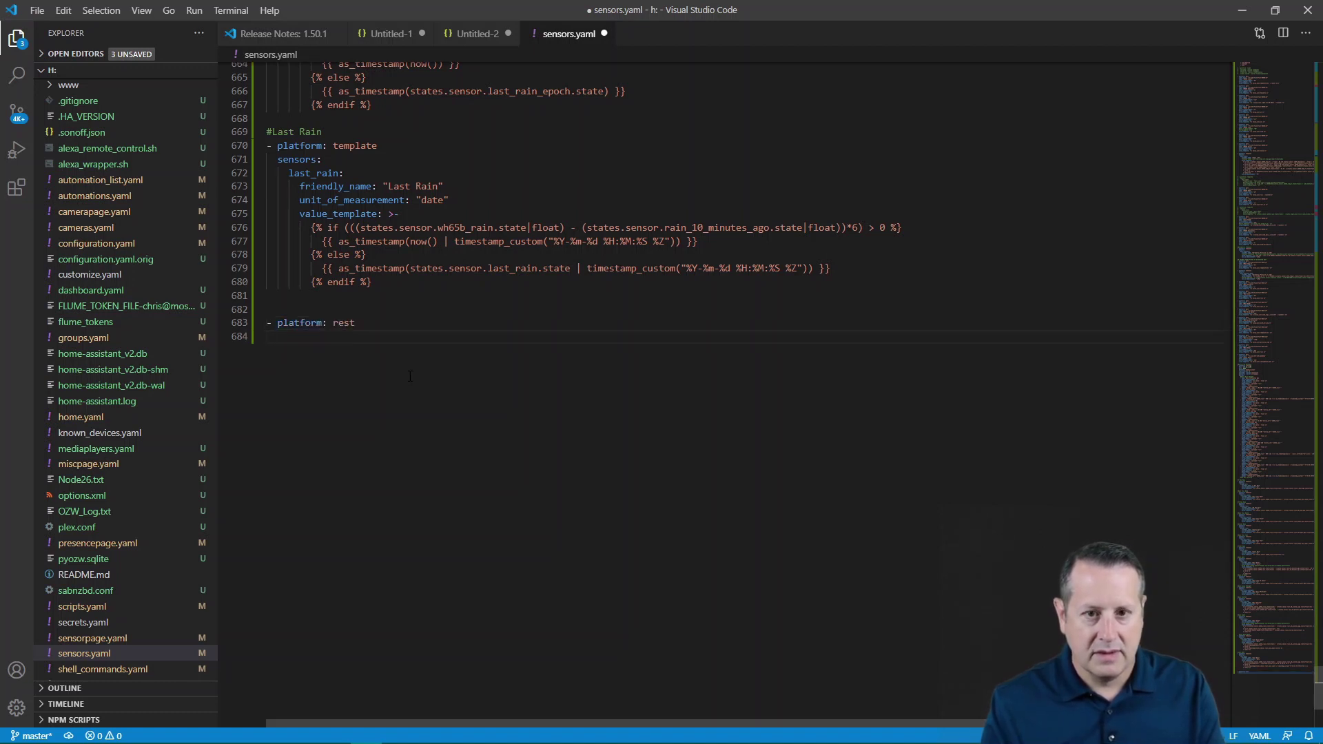
pyautogui.write('name: ')
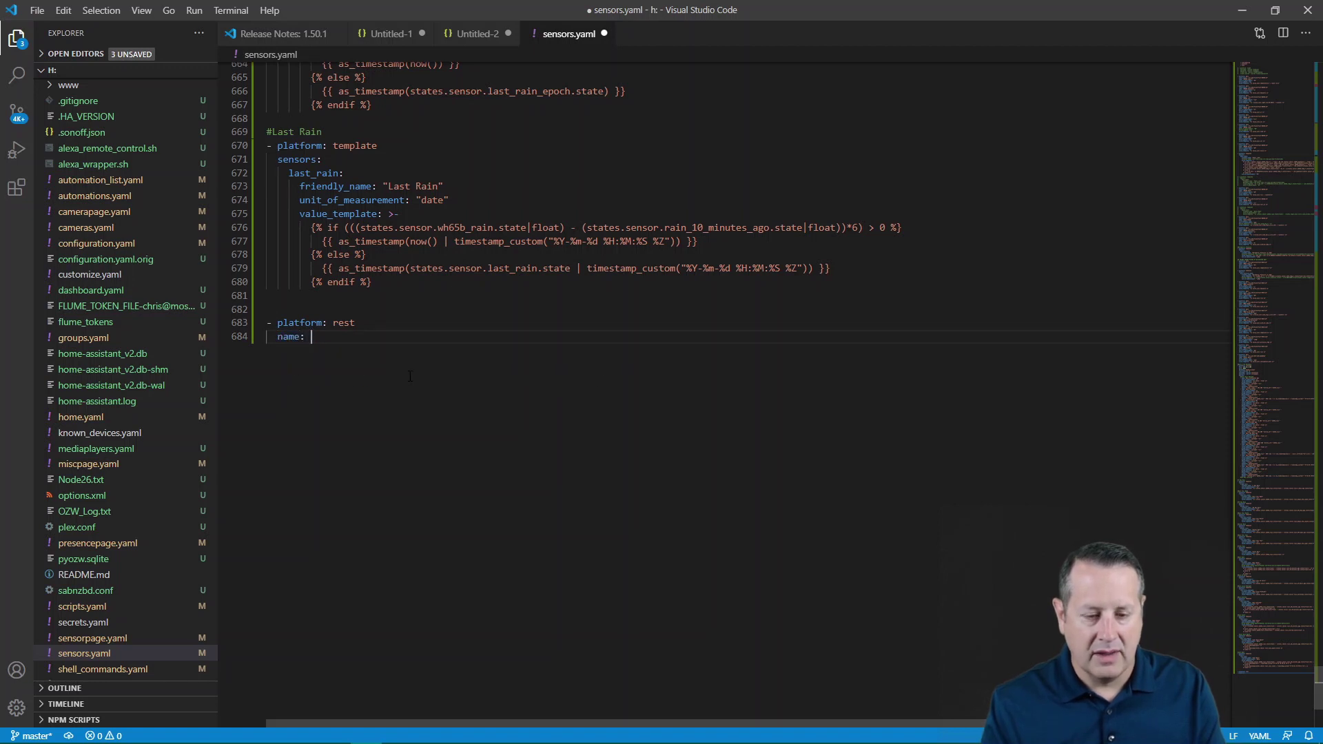
pyautogui.write('nest_downst')
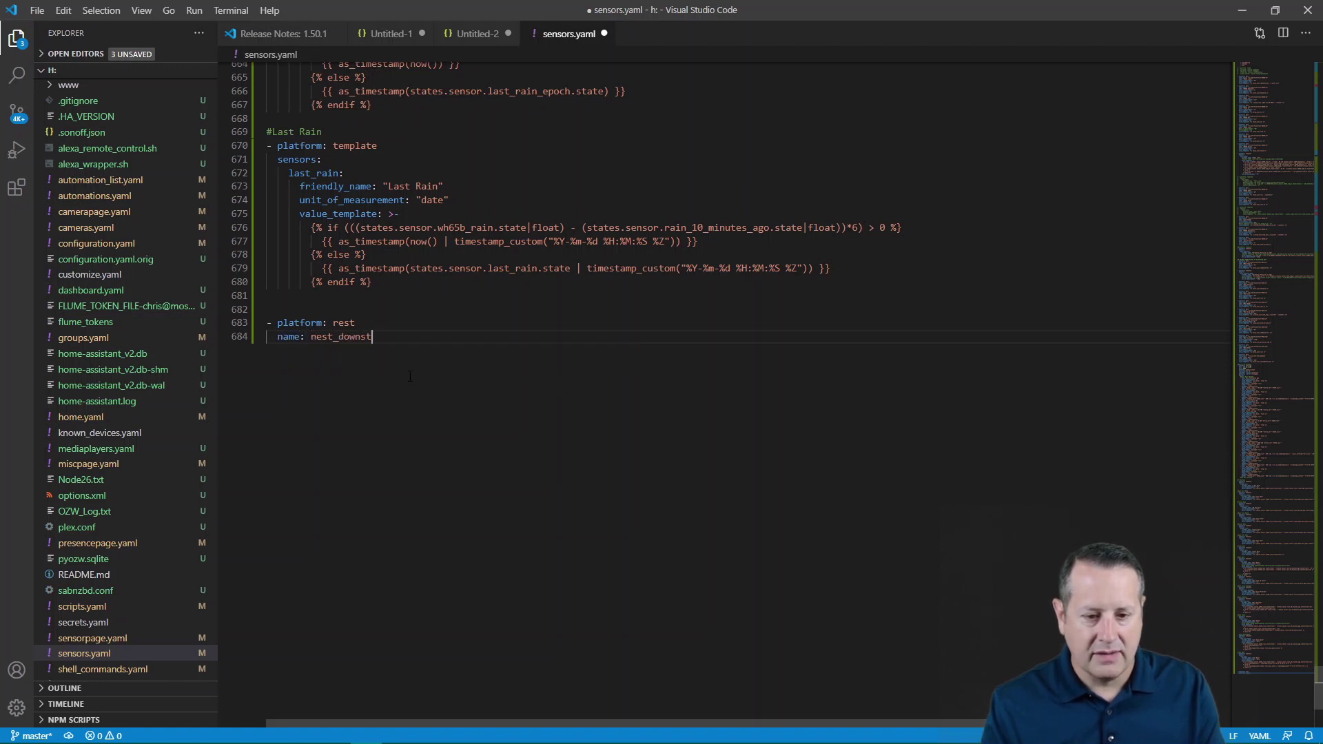
pyautogui.write('airs')
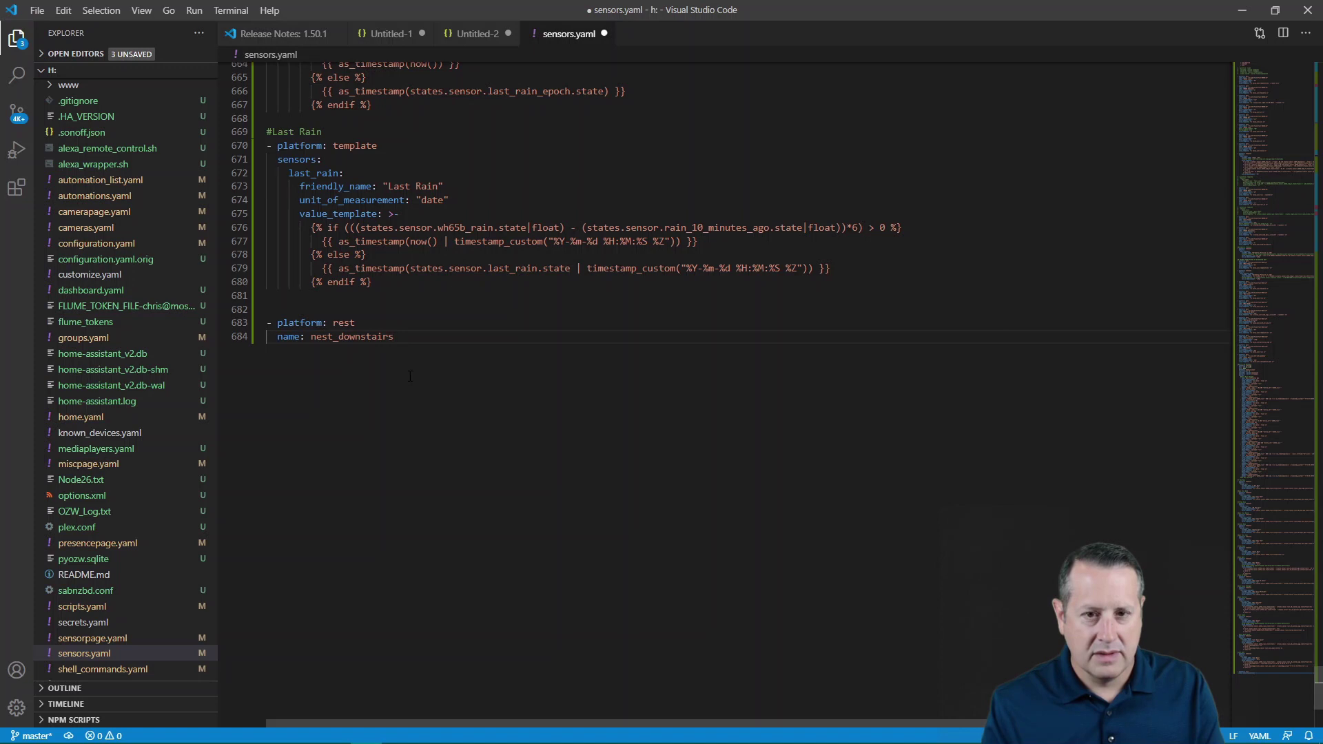
# - Set the sensor's resource to the pasted Downstairs thermostat device API URL
pyautogui.press('Return')
pyautogui.write('resource:')
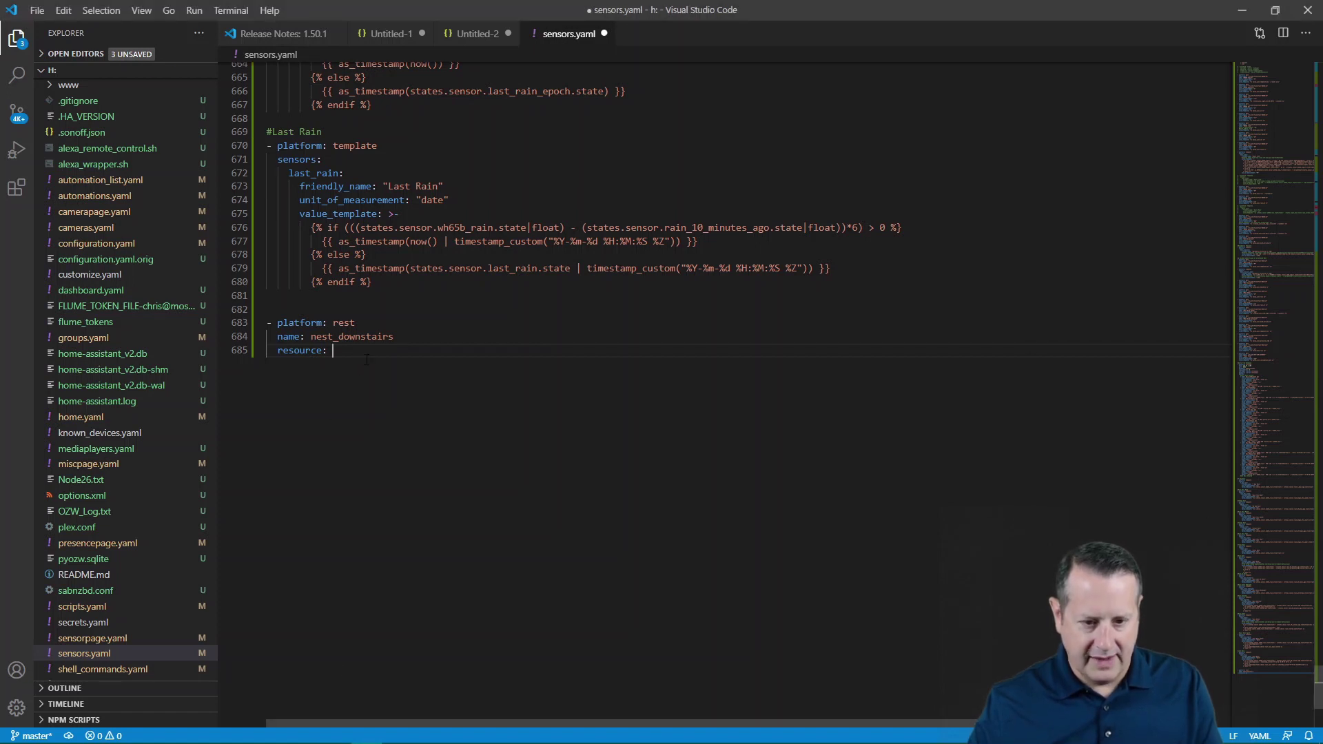
pyautogui.write('https://smartdevicemanagement.googleapis.com/v1/enterprises/56fc1d26-a9f5-4ace-912e-5996c88e2802/devices/AVPHwEs0RWuBU81yfP3mHRVw31nNeAm1S-NGciKZc1GID8bn87C--Sf0g58KrWDP3AnBkKdWTEgf88cmFsdMMffAuXa8eg')
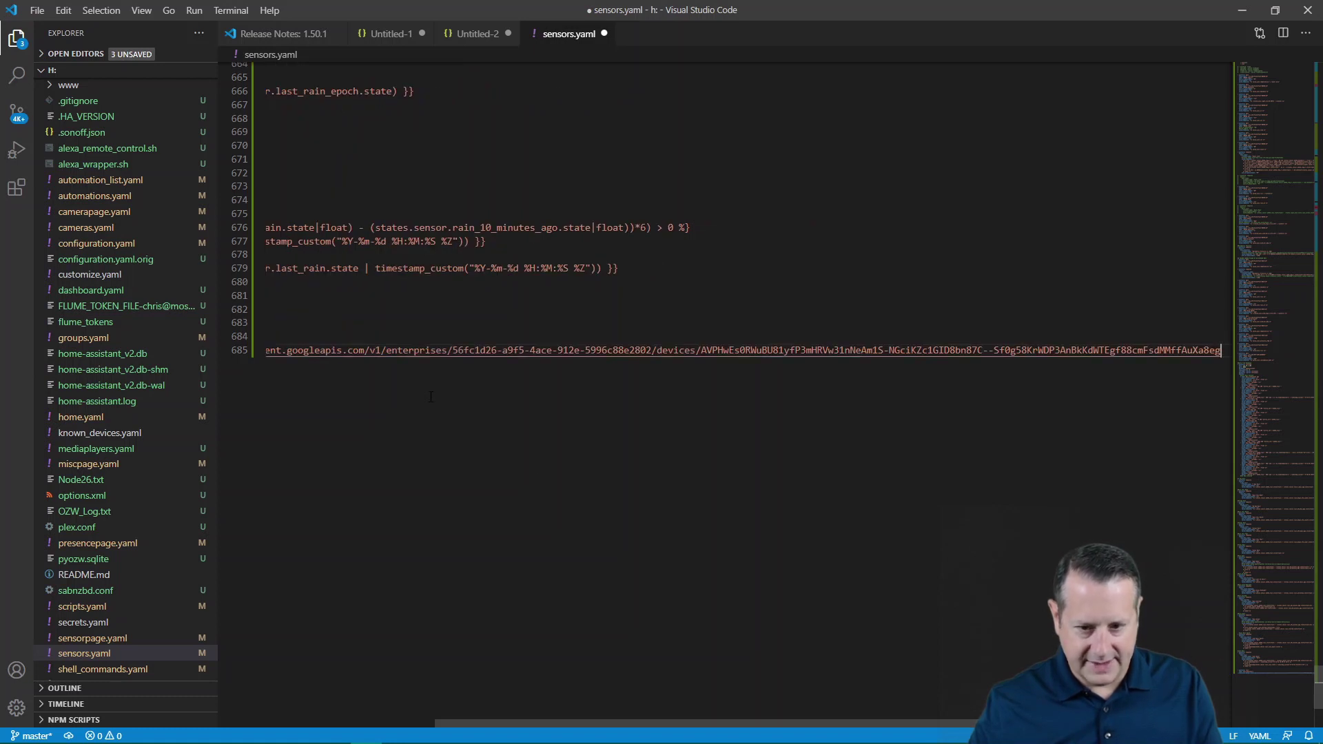
pyautogui.moveTo(647, 723); pyautogui.dragTo(475, 723)
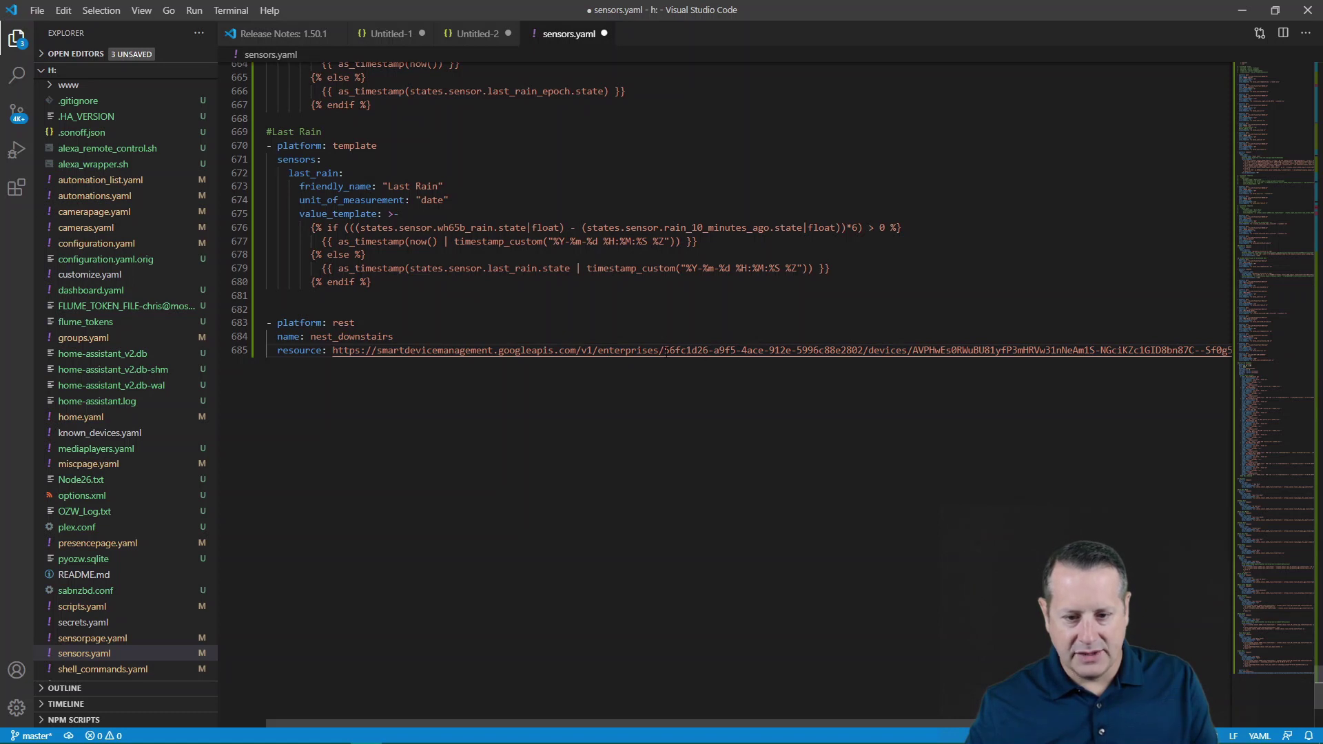
pyautogui.hotkey('alt', 'Tab')
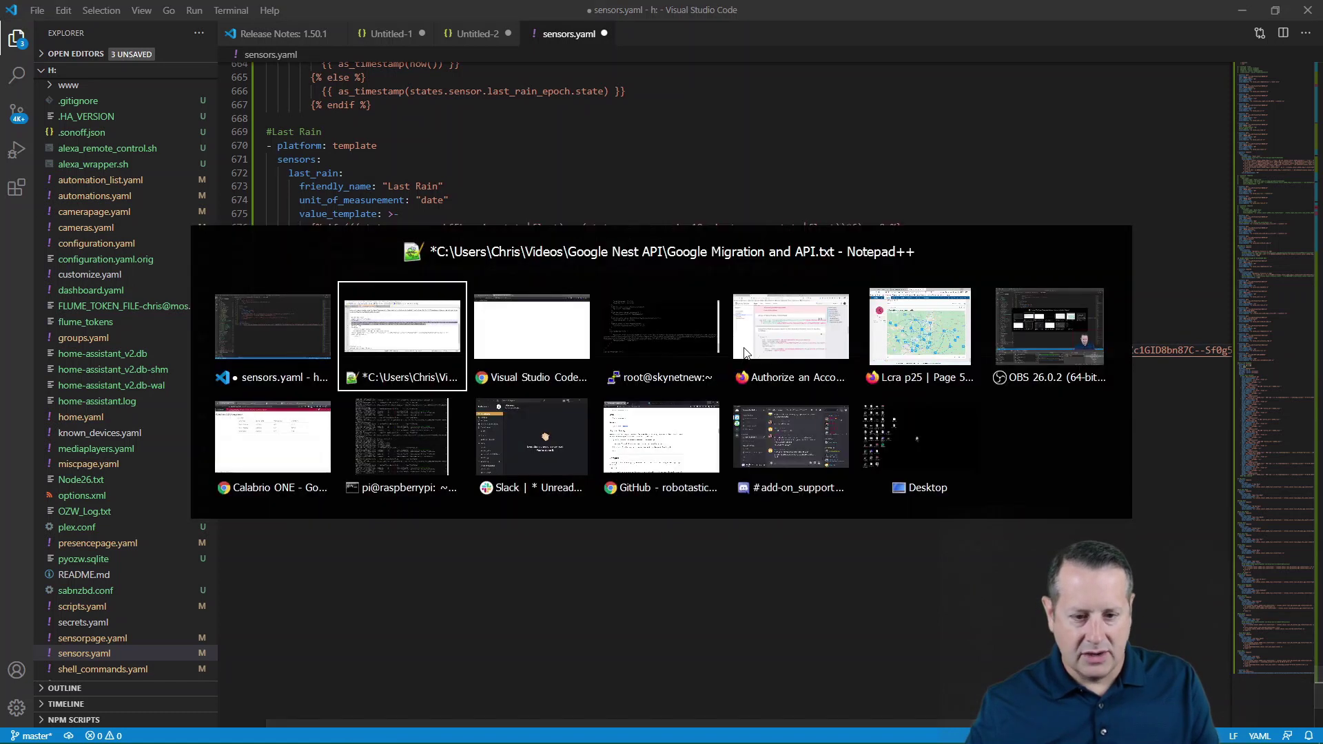
pyautogui.hotkey('alt', 'Tab')
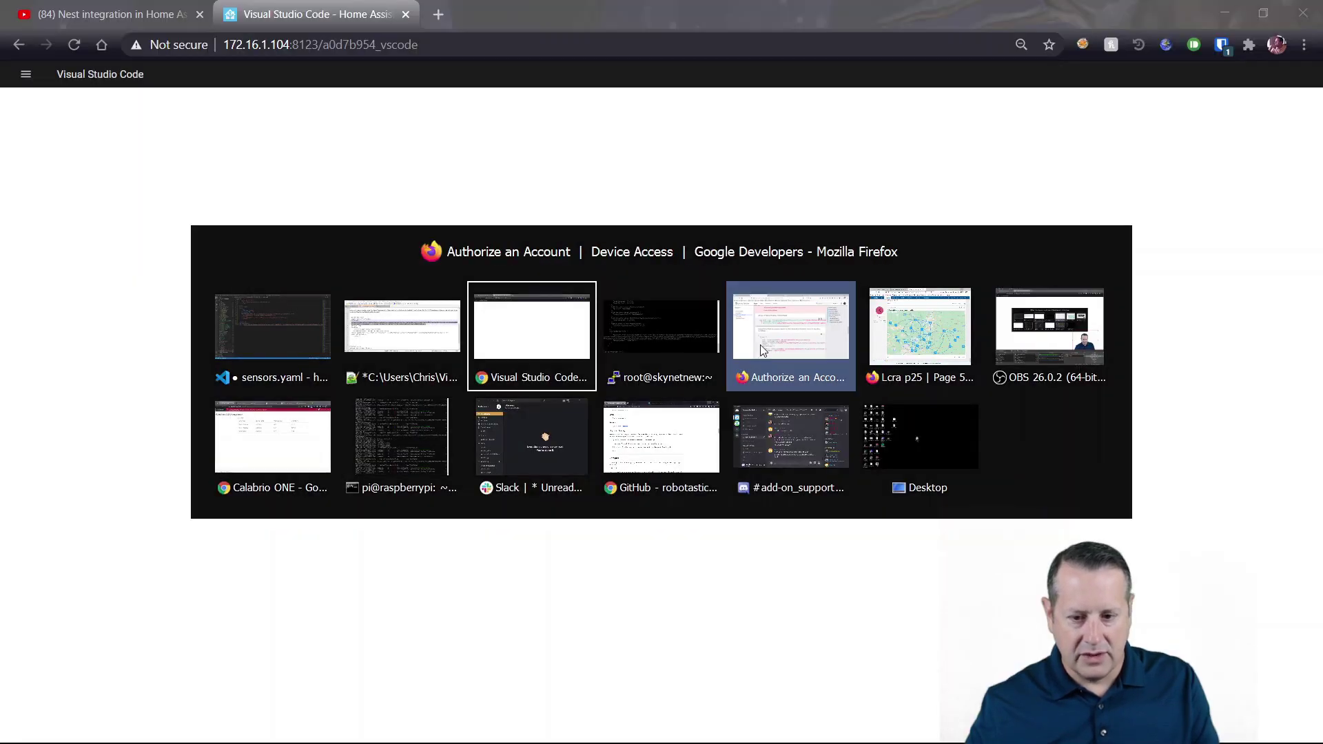
pyautogui.click(762, 350)
pyautogui.click(518, 15)
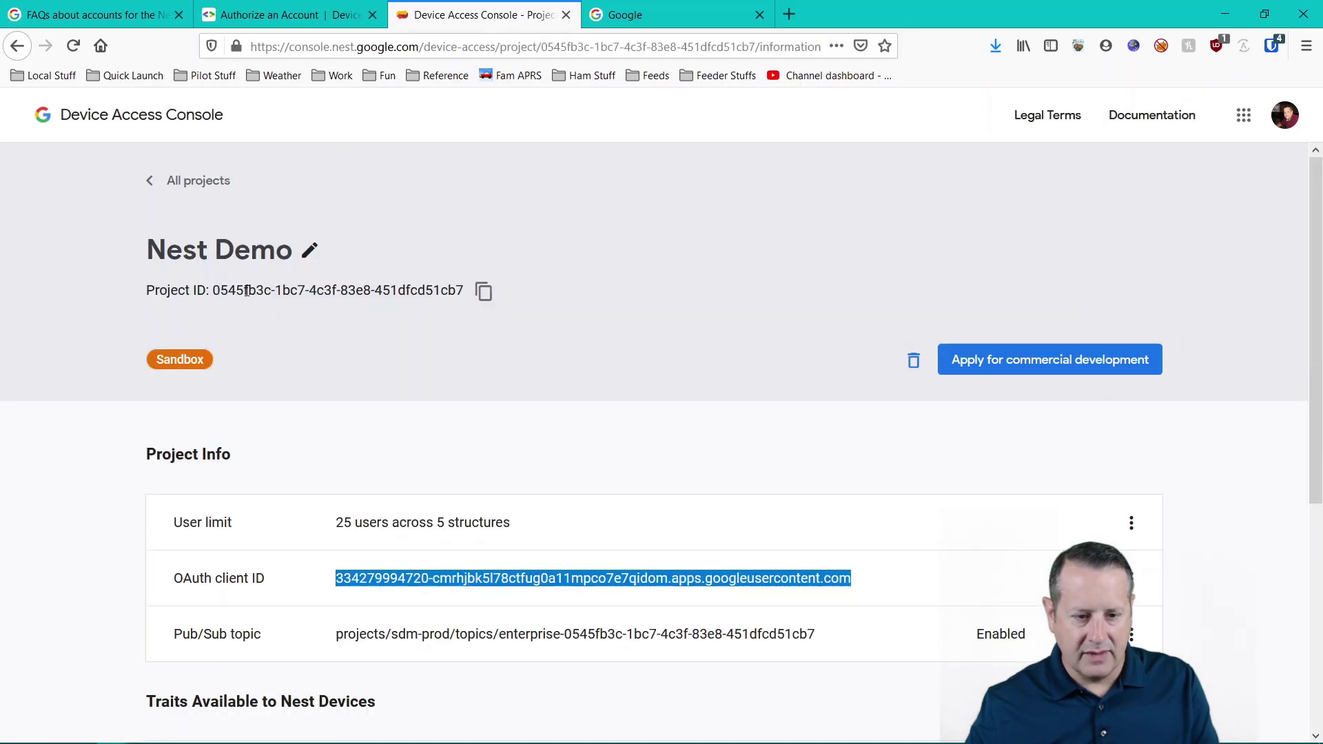
pyautogui.hotkey('alt', 'Tab')
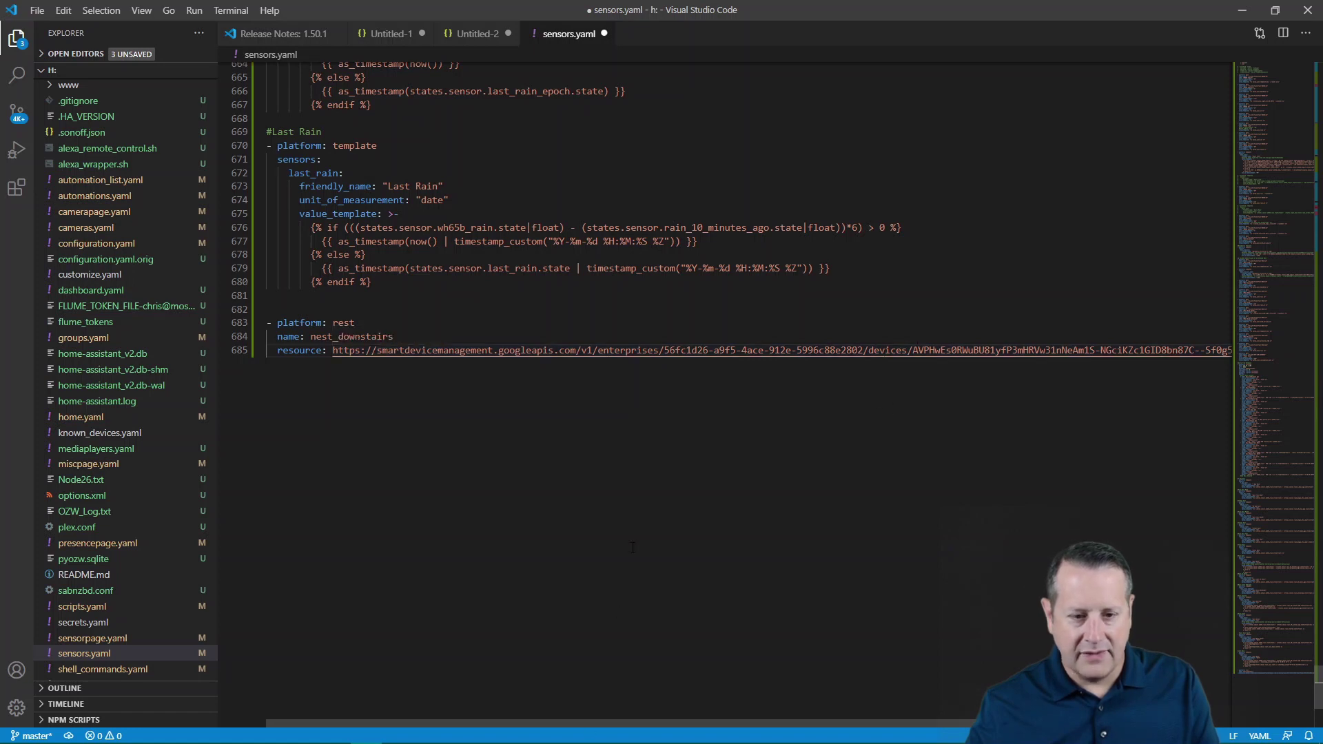
# - Select the Downstairs and Upstairs thermostat device IDs in the Untitled-2 JSON, then return to sensors.yaml
pyautogui.click(460, 34)
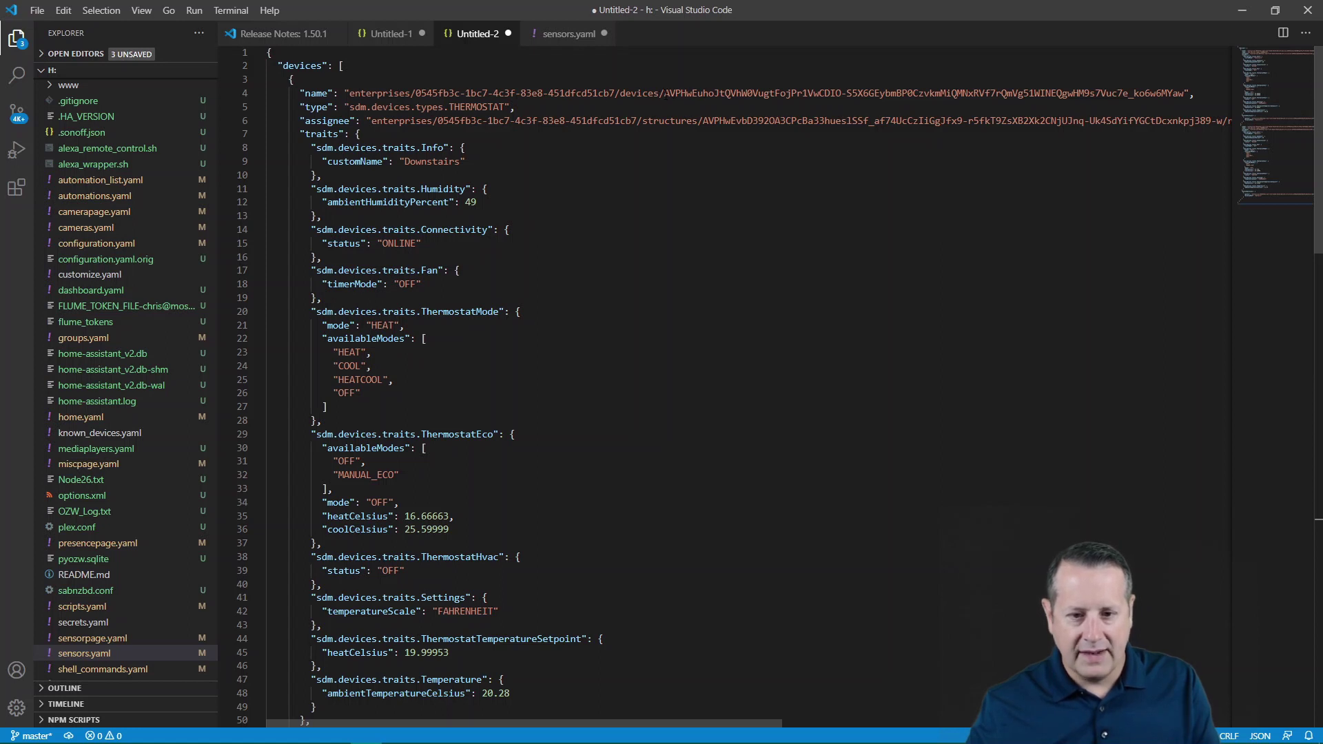
pyautogui.moveTo(665, 93); pyautogui.dragTo(1185, 93)
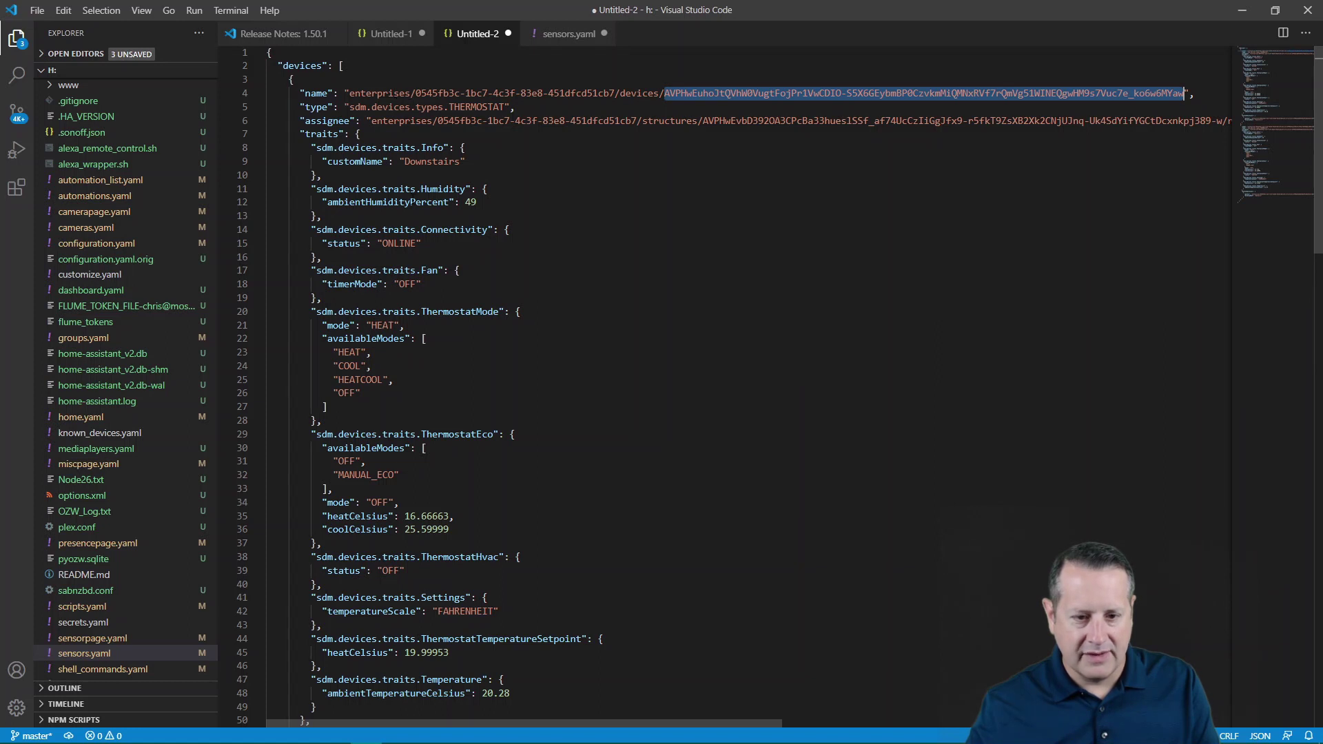
pyautogui.scroll(-12, 622, 252)
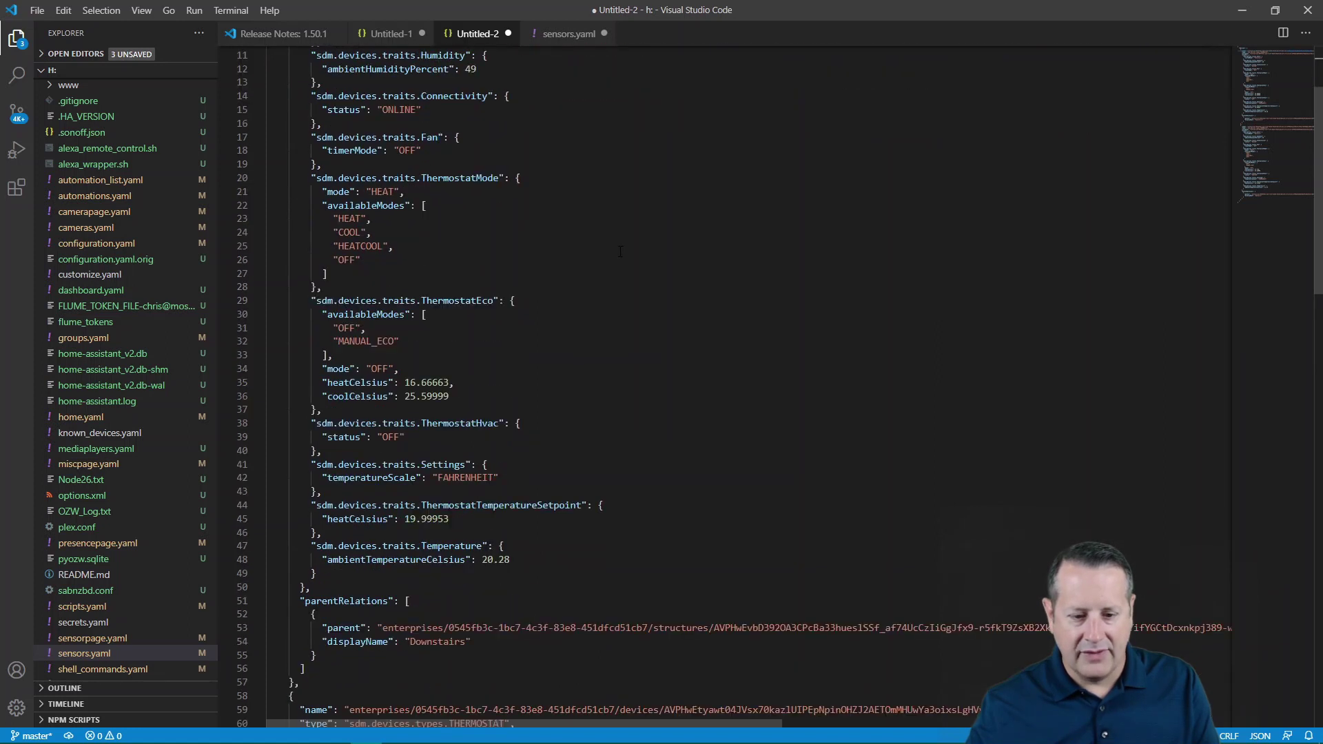
pyautogui.scroll(-1, 621, 255)
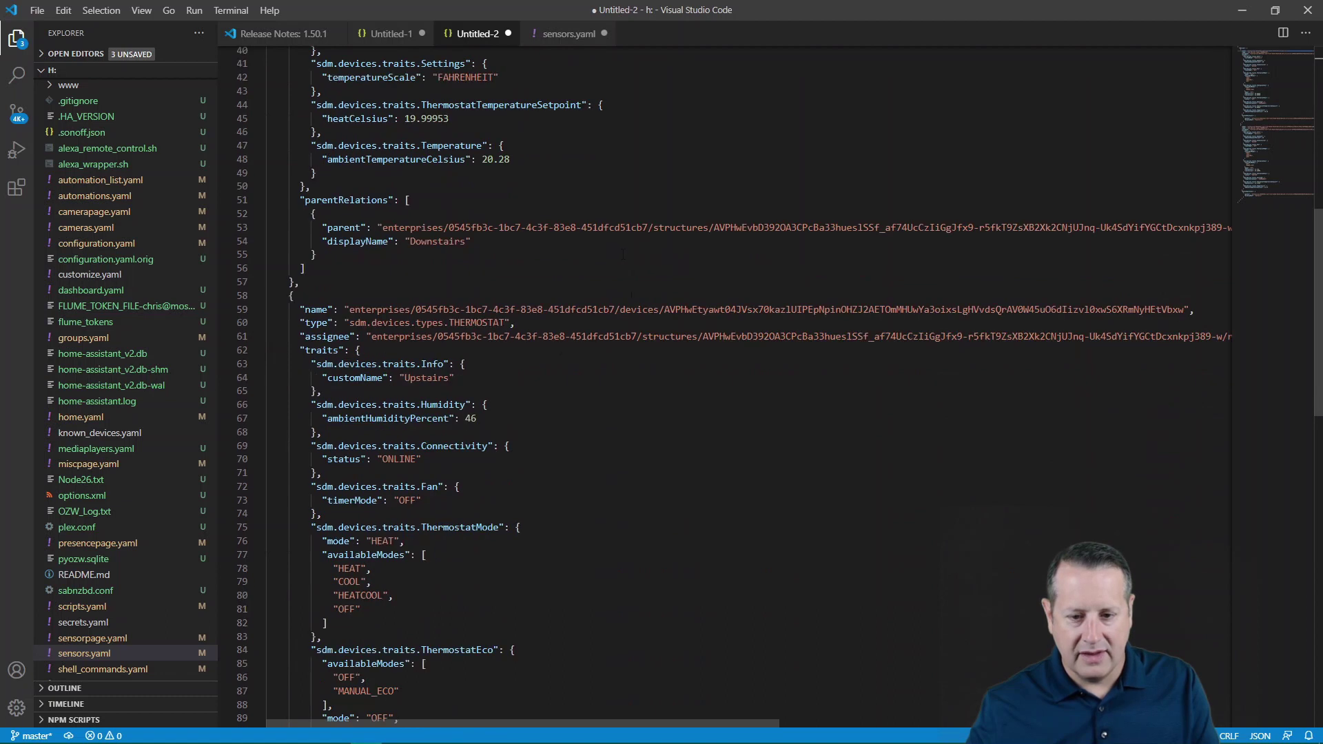
pyautogui.moveTo(667, 309); pyautogui.dragTo(1179, 309)
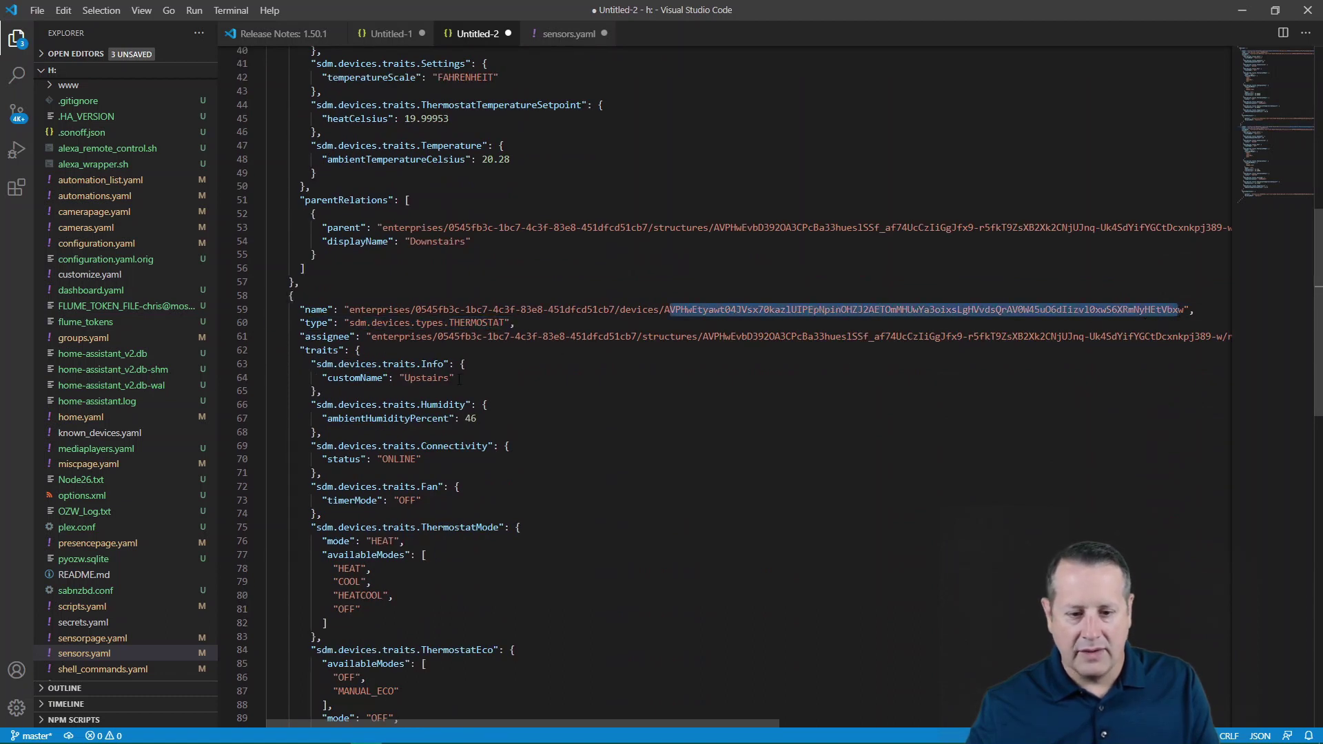
pyautogui.scroll(2, 562, 62)
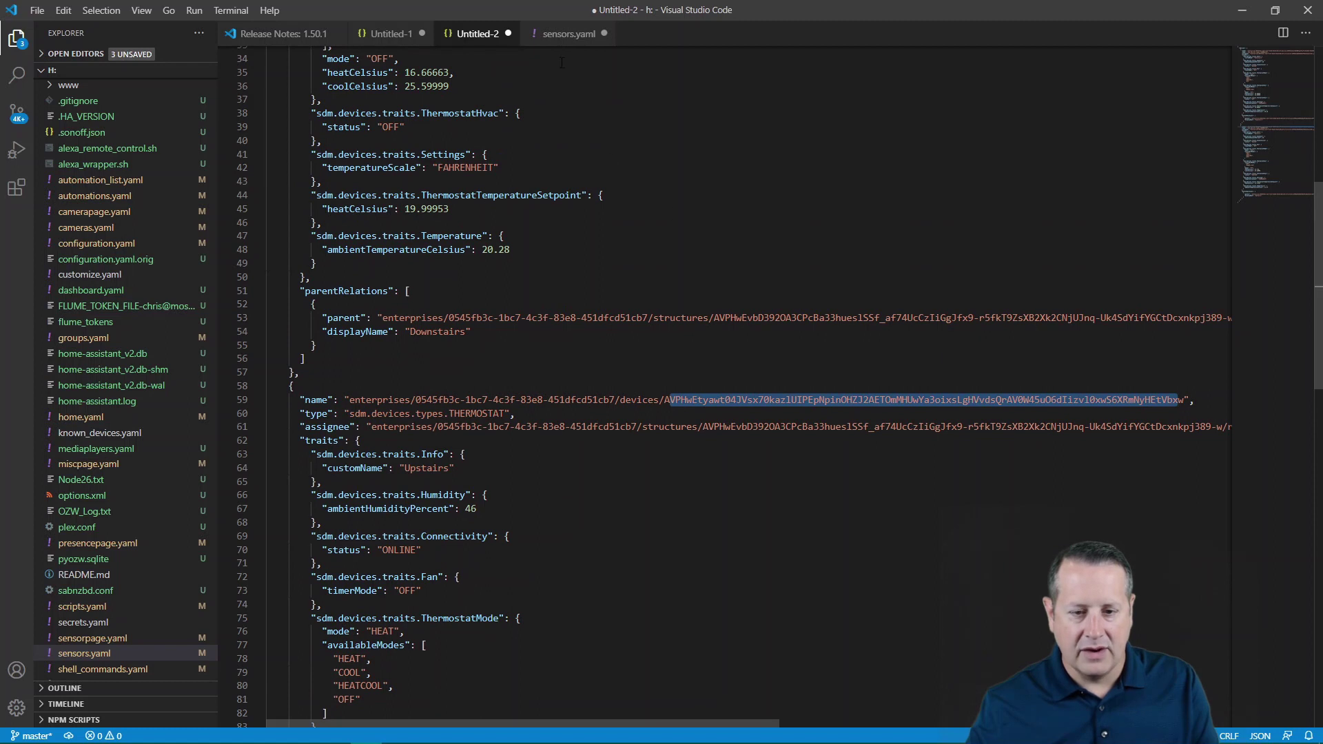
pyautogui.click(563, 34)
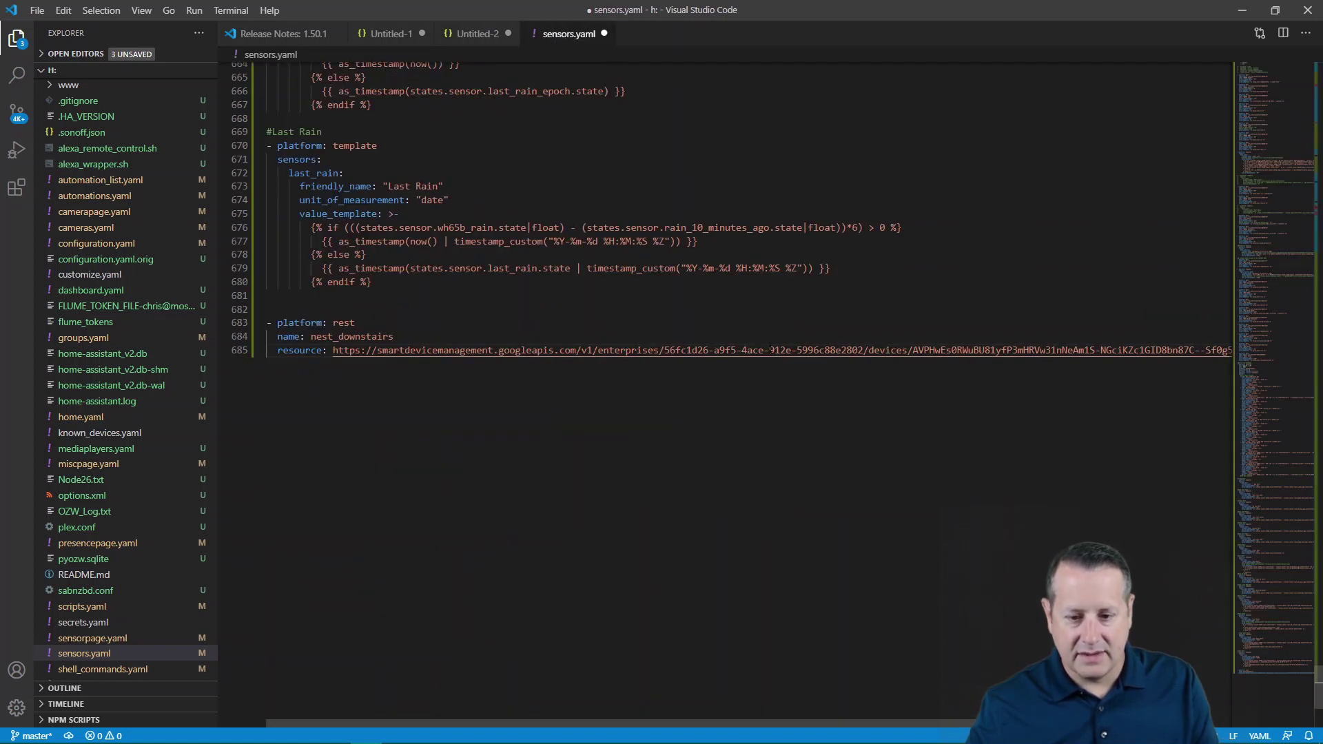
pyautogui.click(813, 725)
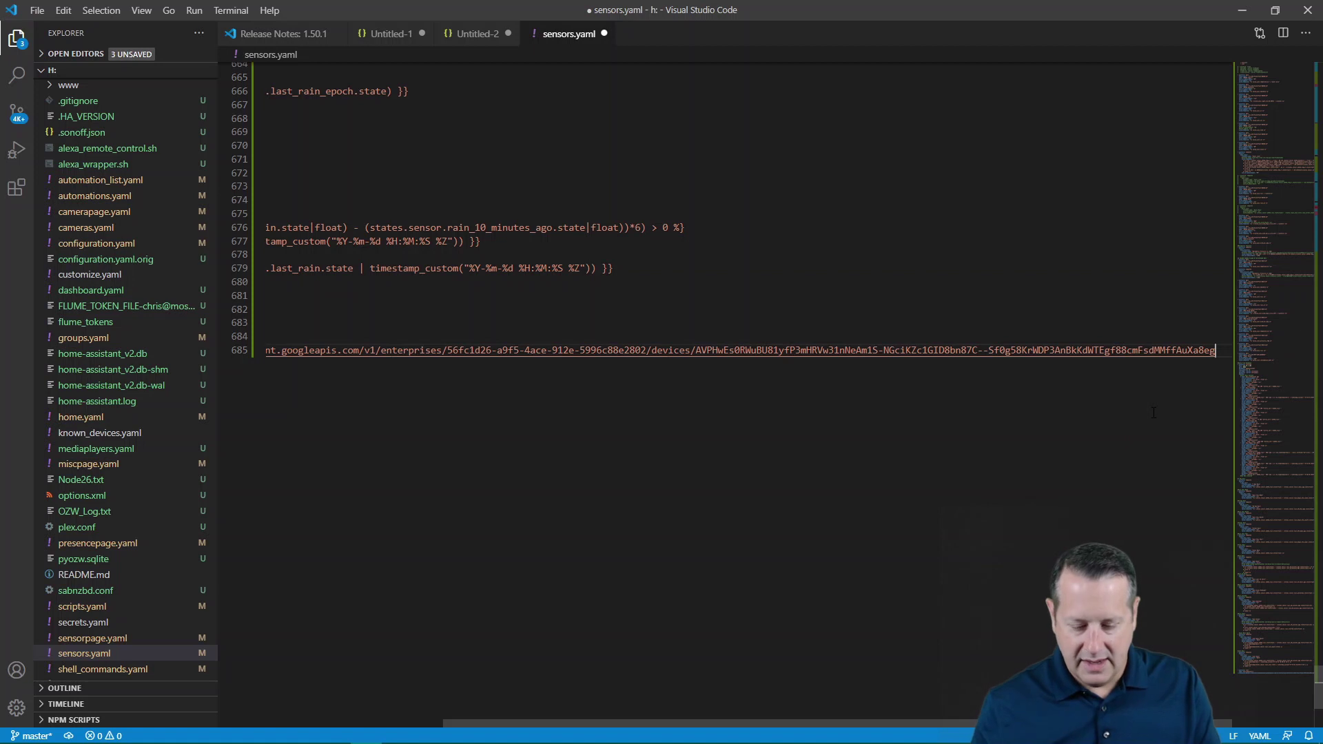
# - Add 'method: GET' on a new line under the resource URL
pyautogui.press('Return')
pyautogui.write('netg')
pyautogui.press('BackSpace')
pyautogui.press('BackSpace')
pyautogui.press('BackSpace')
pyautogui.press('BackSpace')
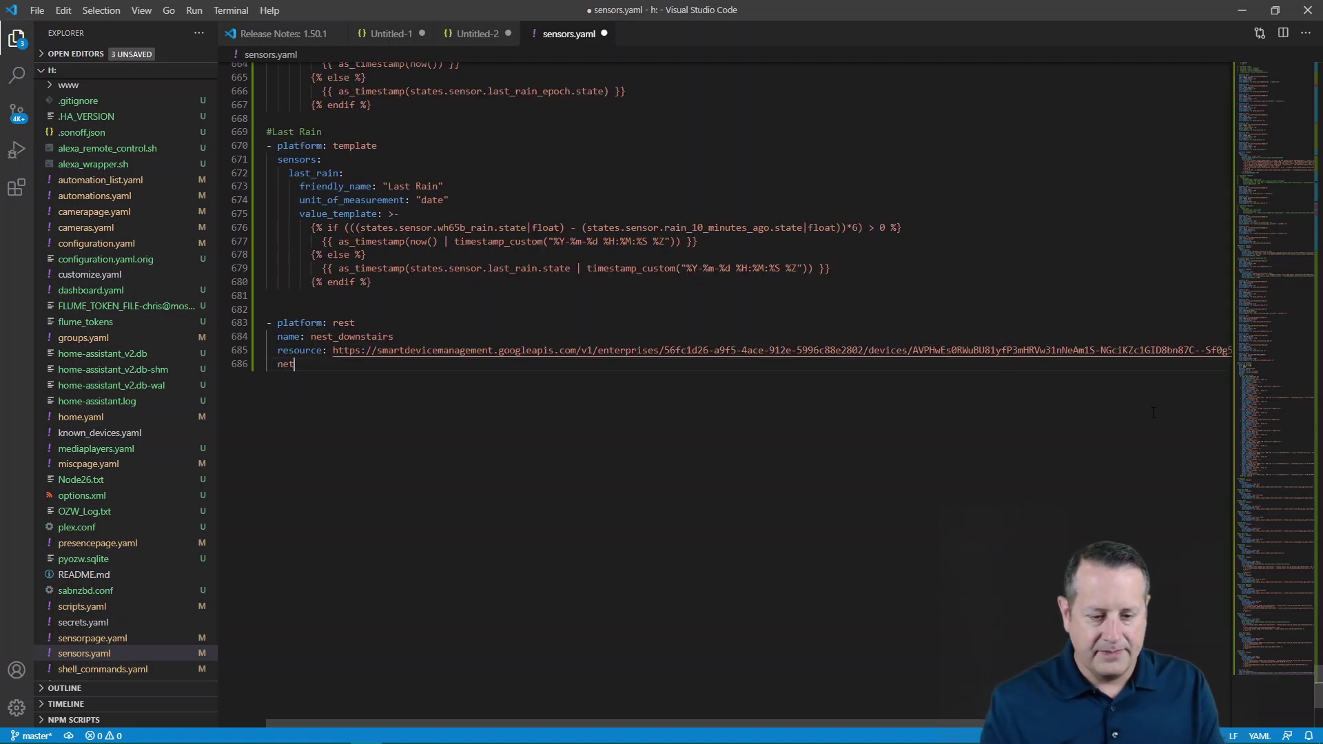
pyautogui.write('meth')
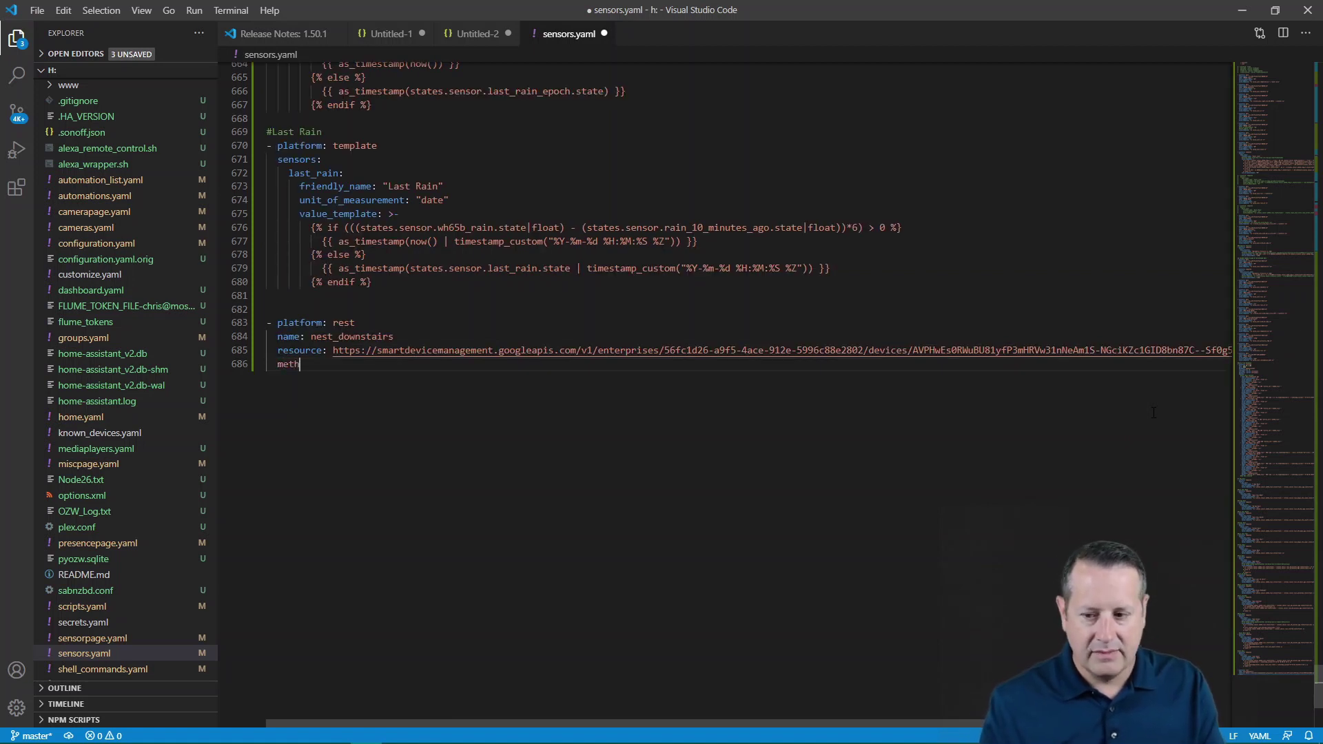
pyautogui.write('od: GET')
# - Add a headers block with the pasted Content-Type and Authorization lines
pyautogui.press('Return')
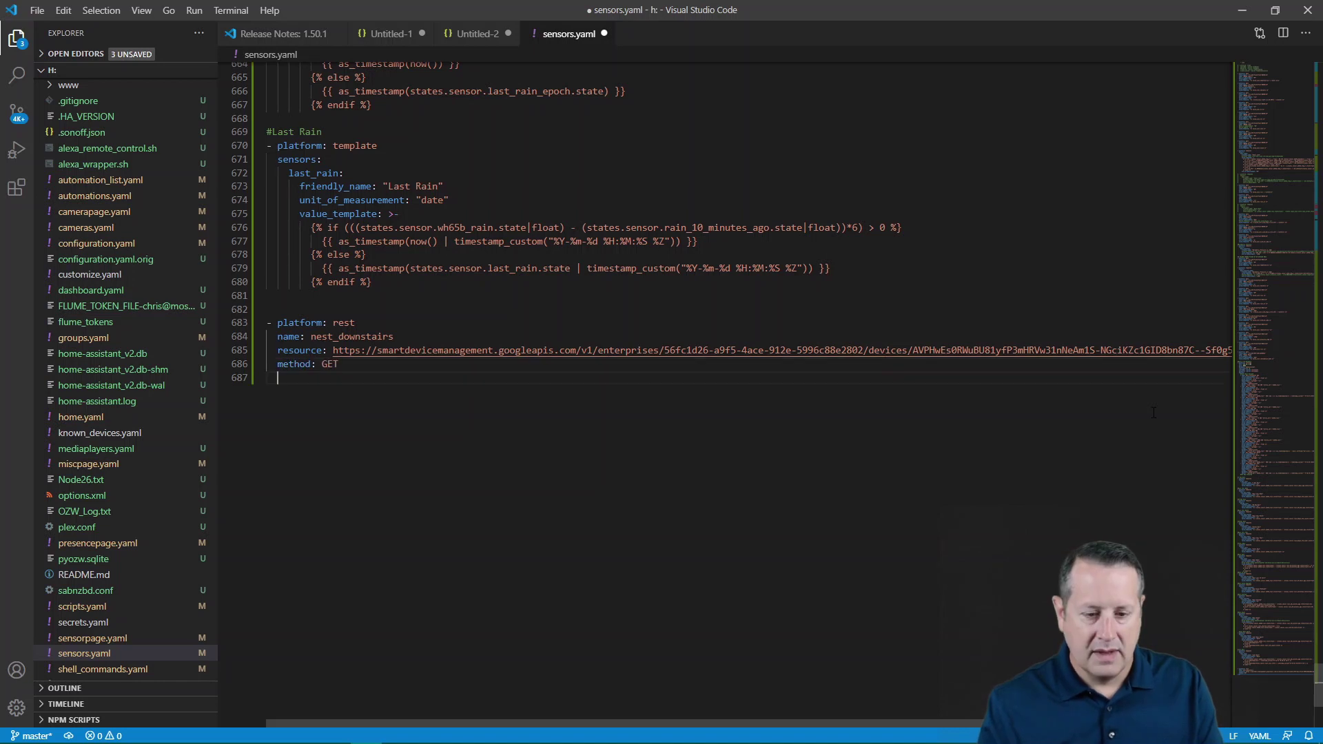
pyautogui.write('headers:')
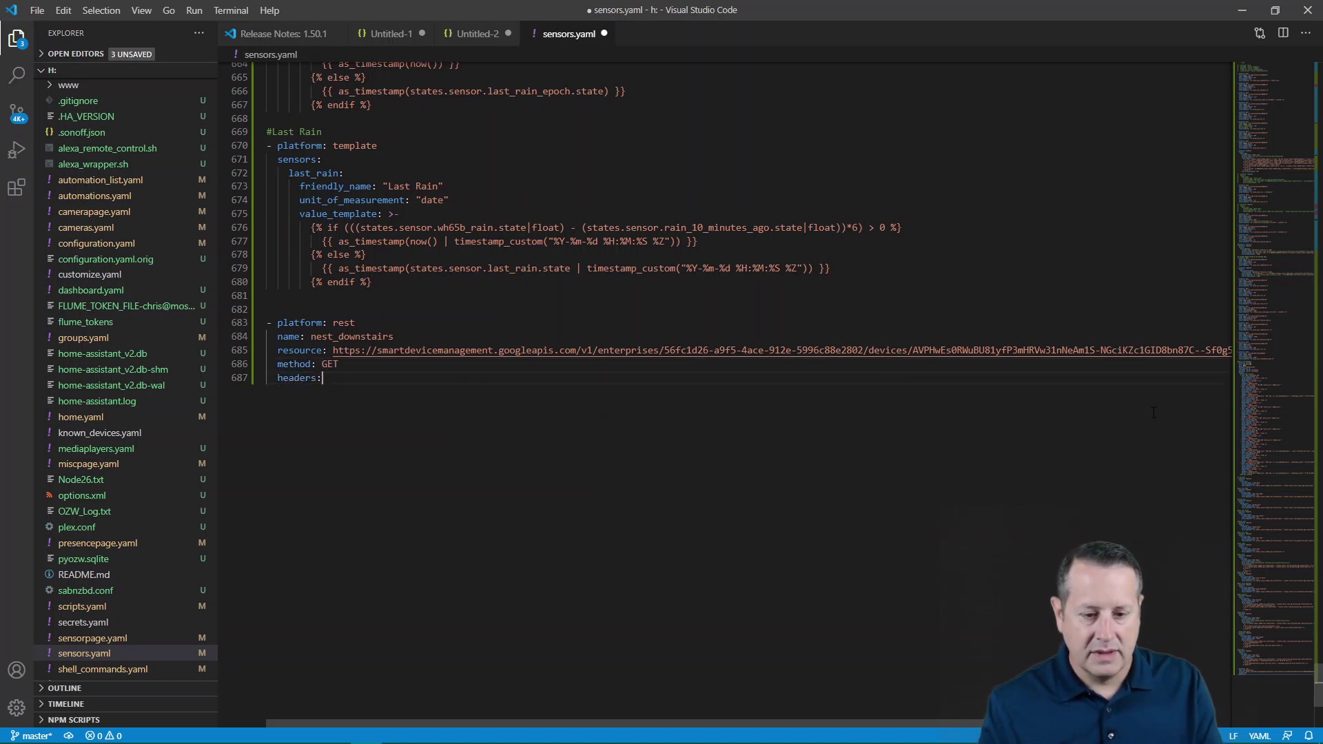
pyautogui.hotkey('ctrl', 'v')
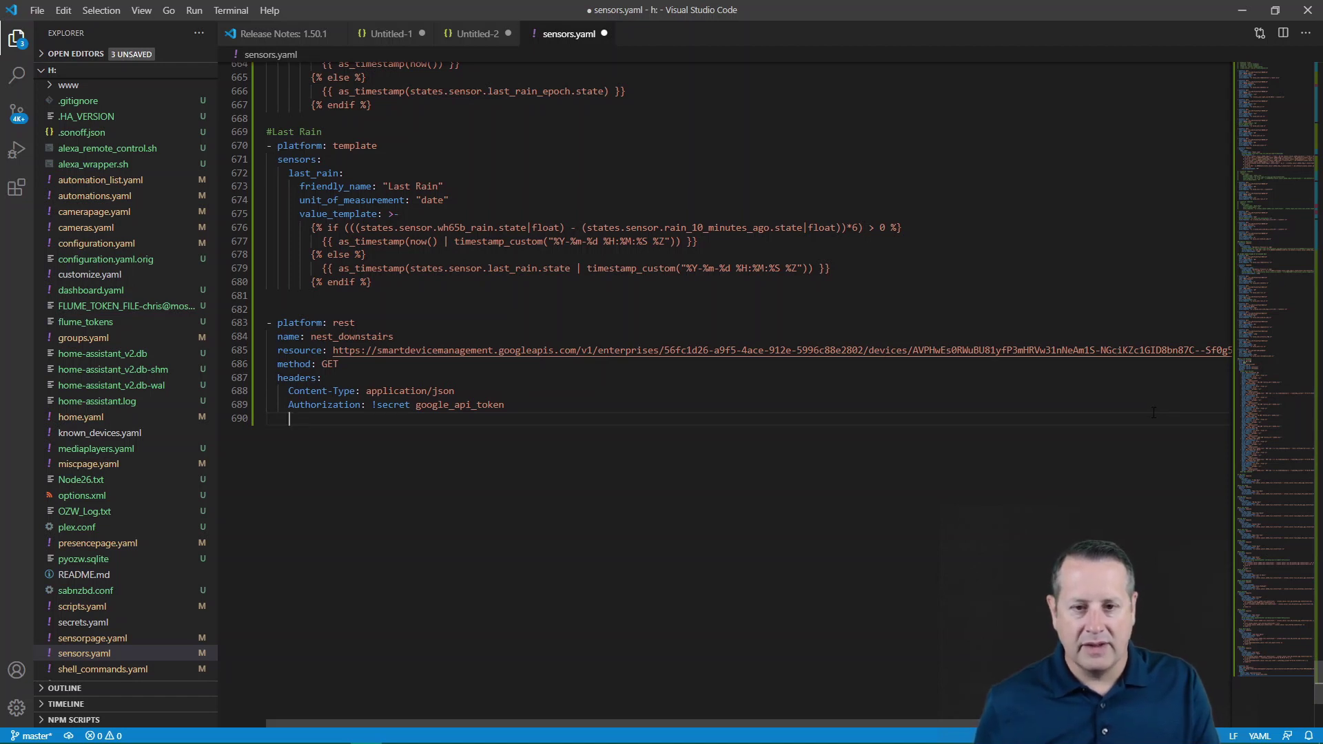
pyautogui.press('Return')
pyautogui.press('Return')
pyautogui.press('BackSpace')
pyautogui.press('BackSpace')
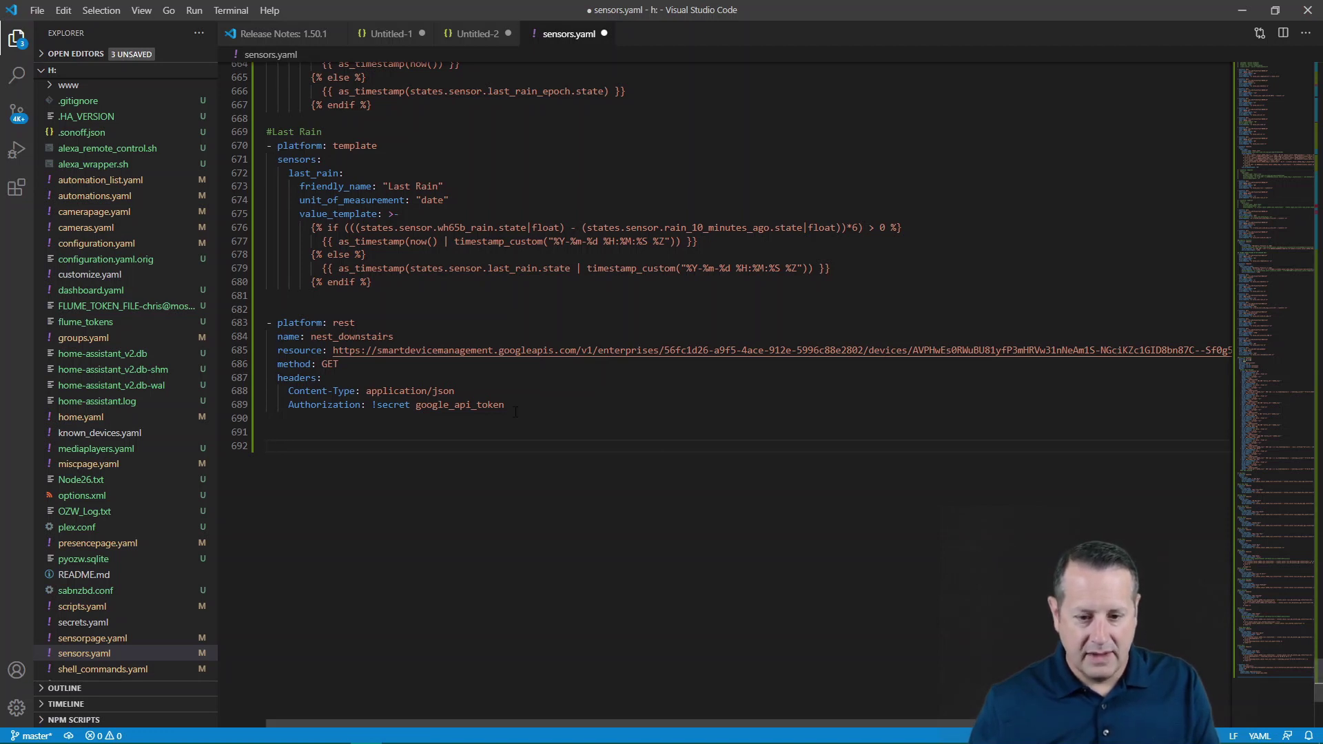
# - Add an empty value_template key at sensor-option level below the headers
pyautogui.click(617, 407)
pyautogui.press('Return')
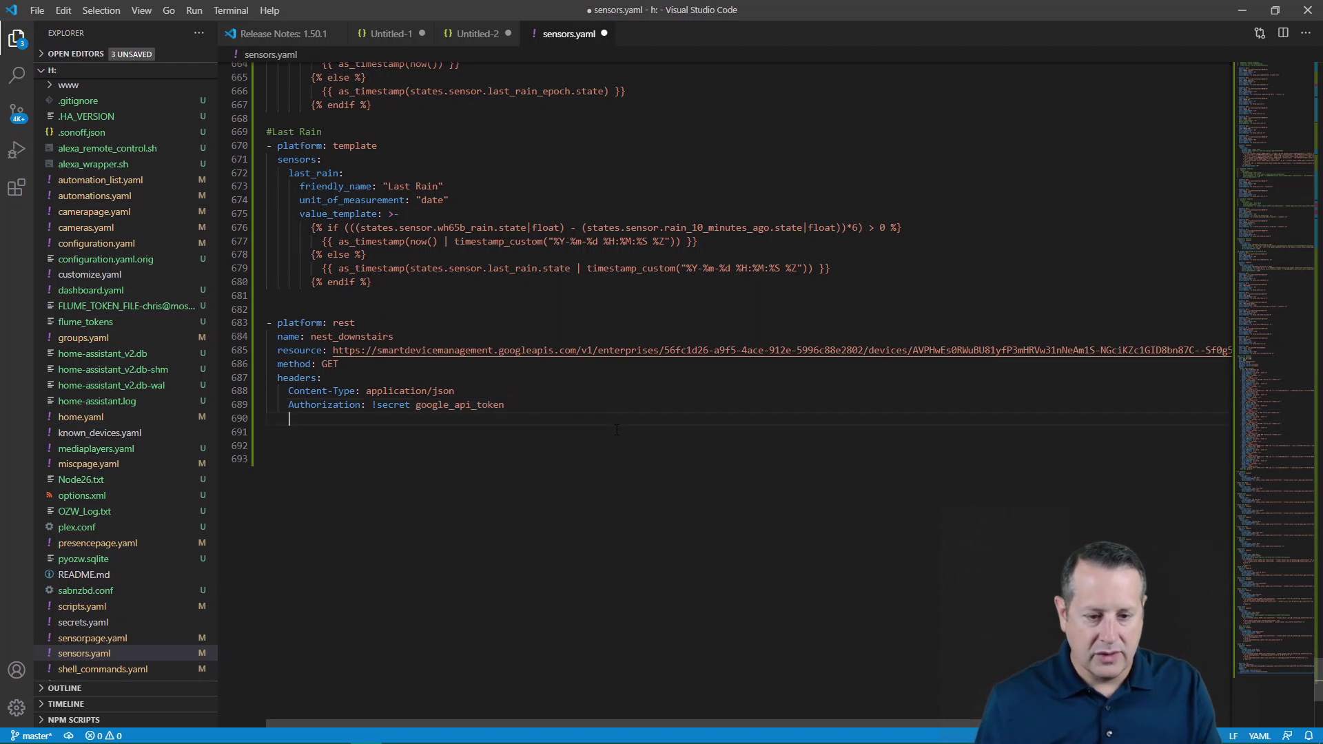
pyautogui.press('BackSpace')
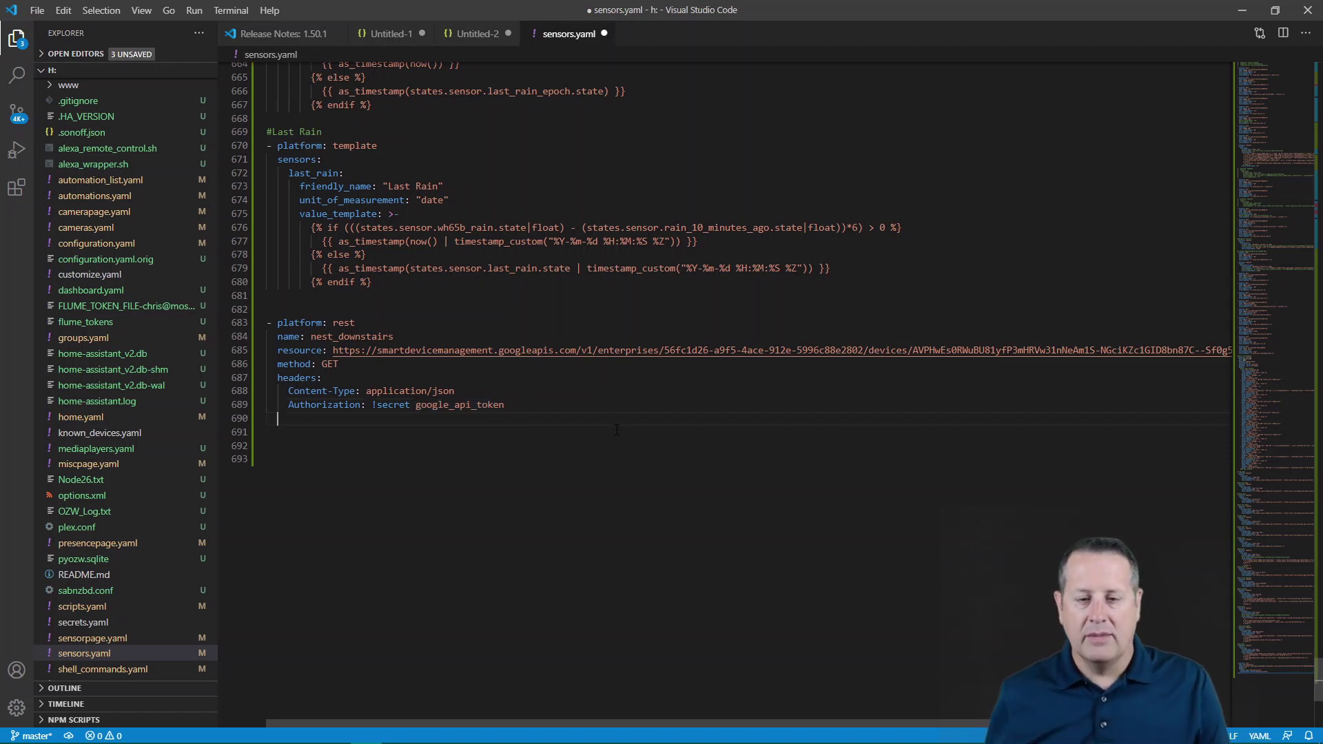
pyautogui.write('v')
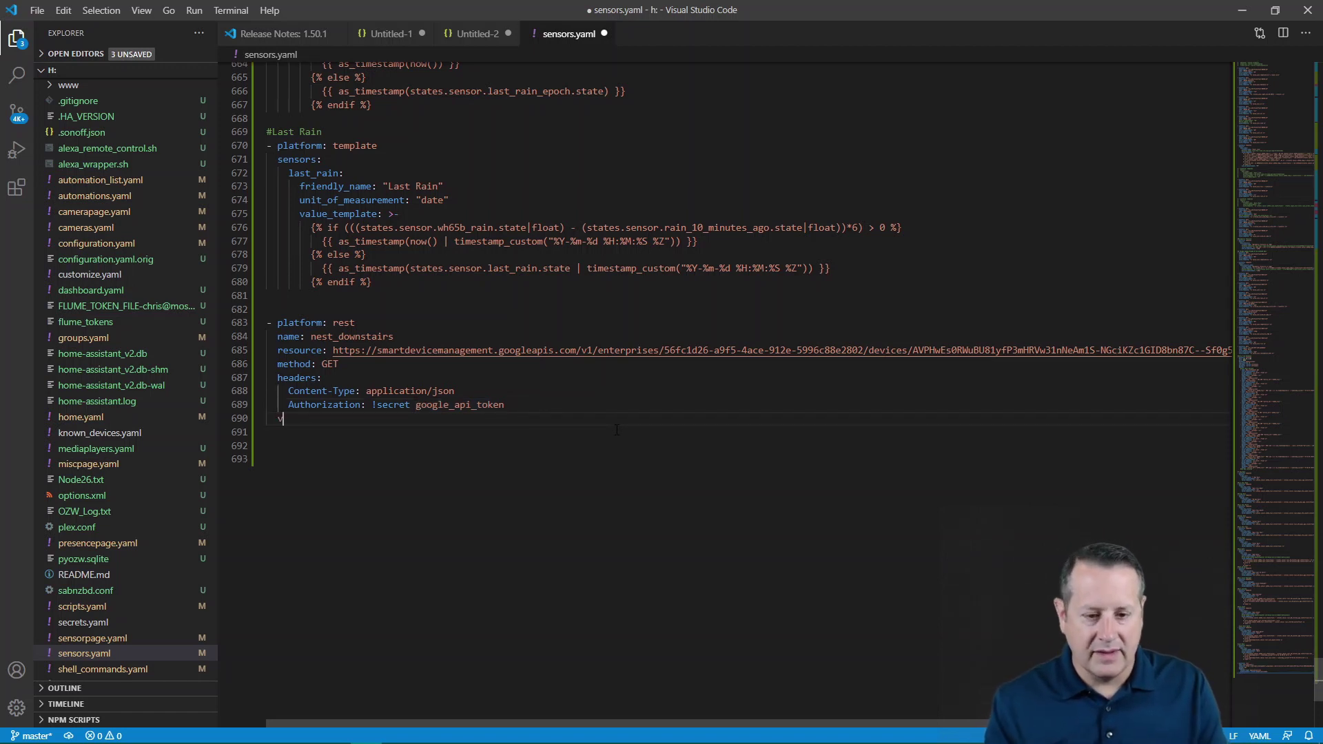
pyautogui.write('alue')
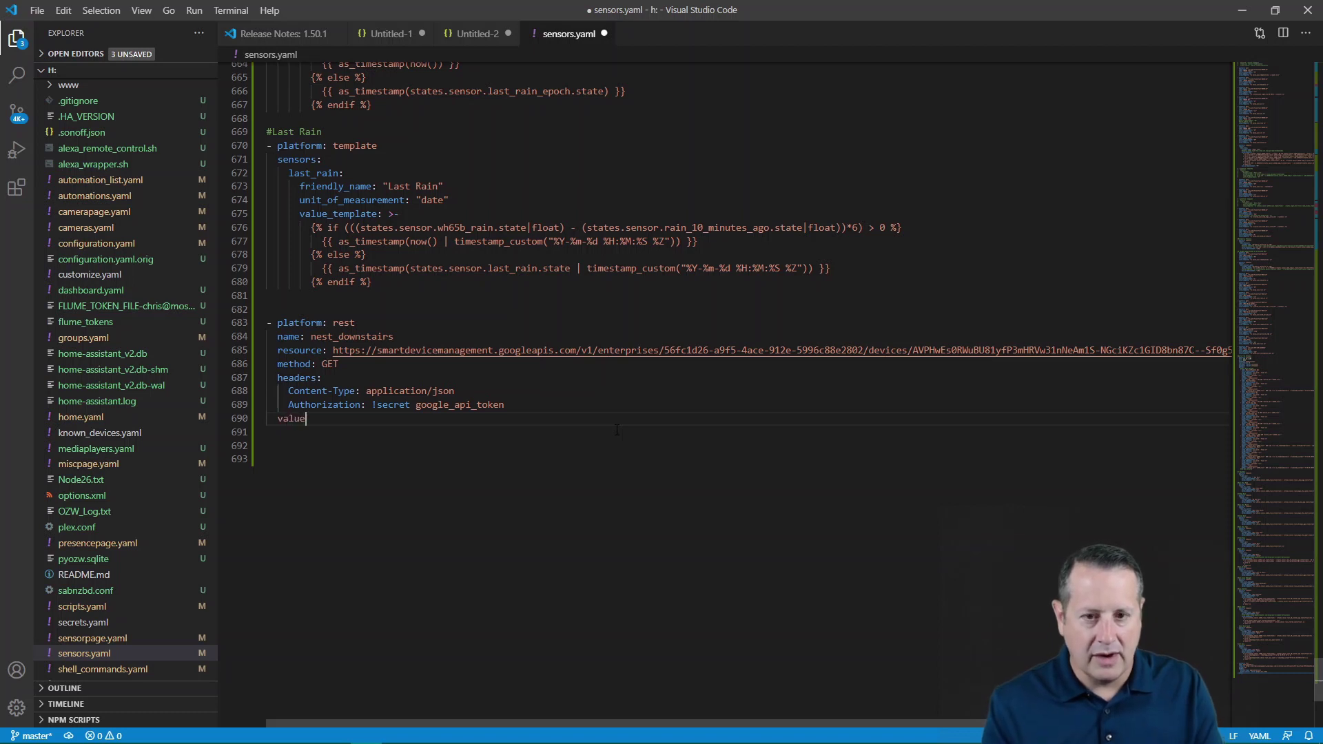
pyautogui.write('_template:')
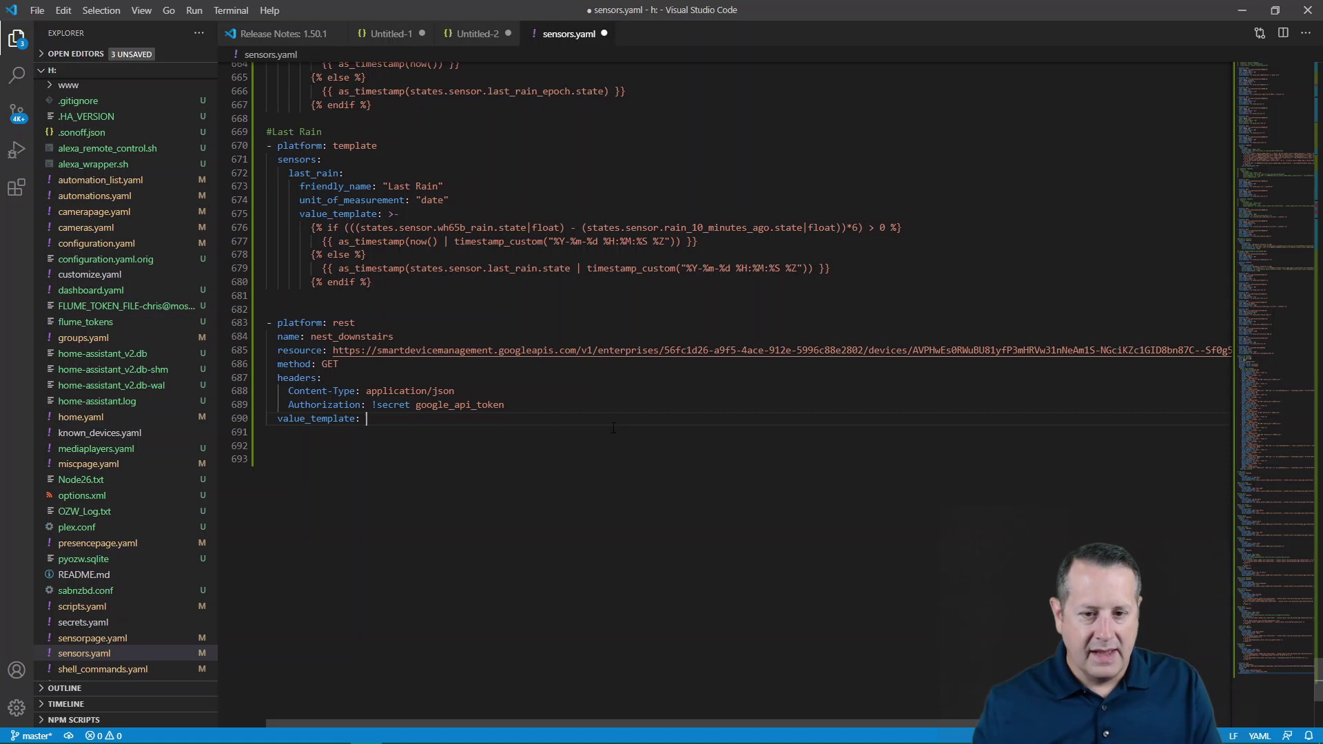
pyautogui.click(477, 34)
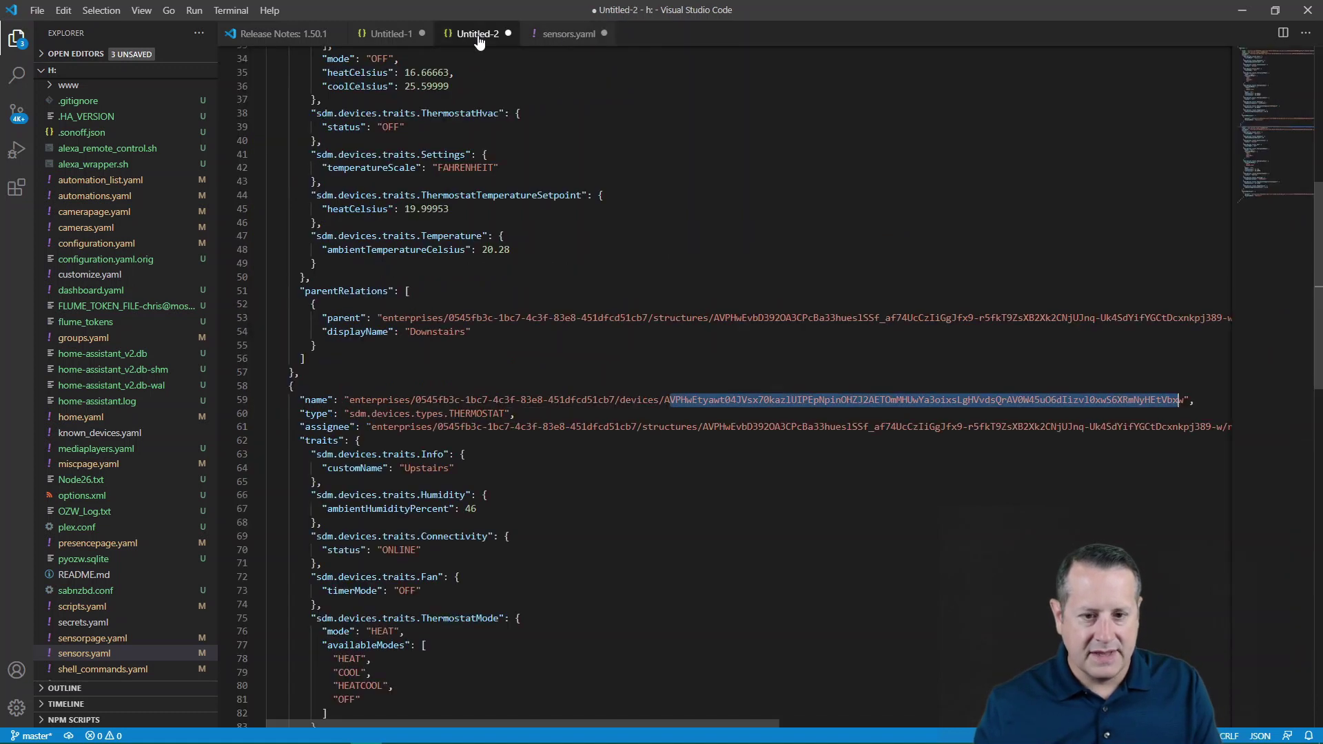
pyautogui.scroll(3, 466, 481)
pyautogui.scroll(7, 466, 481)
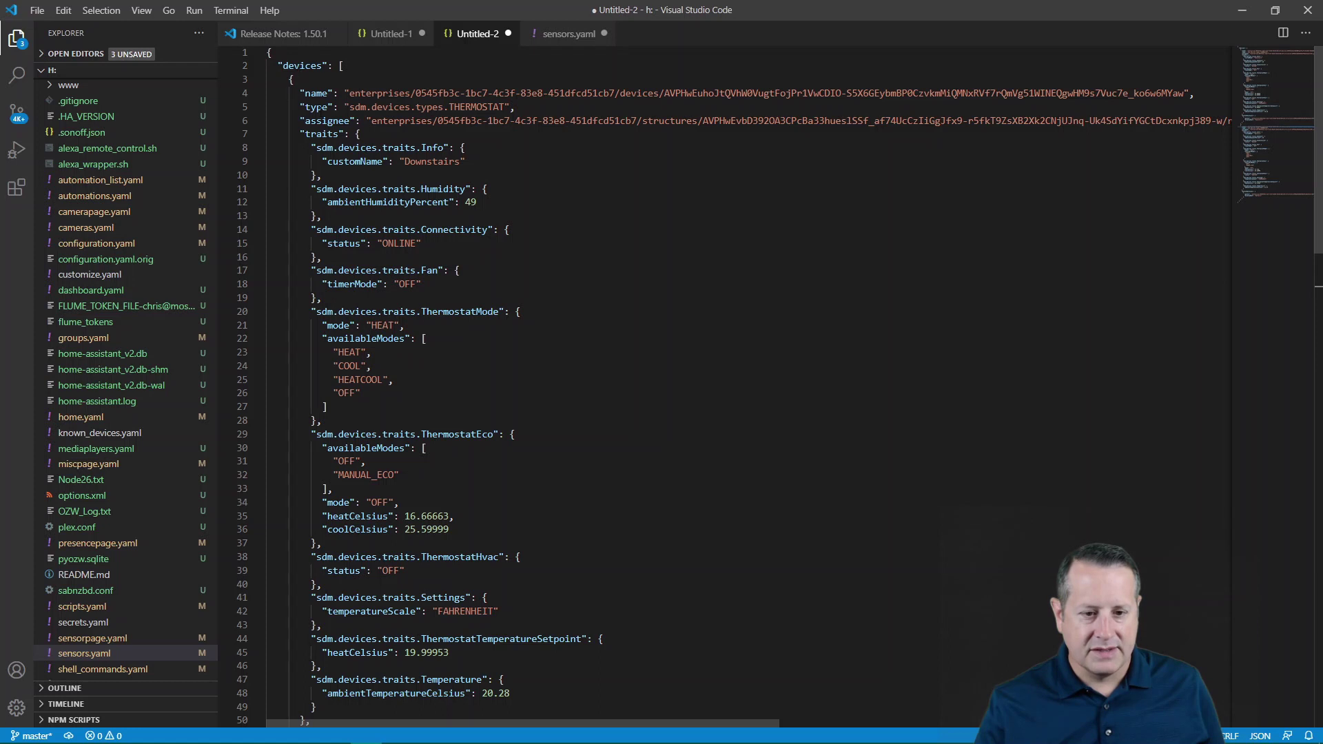
pyautogui.click(258, 135)
pyautogui.click(259, 135)
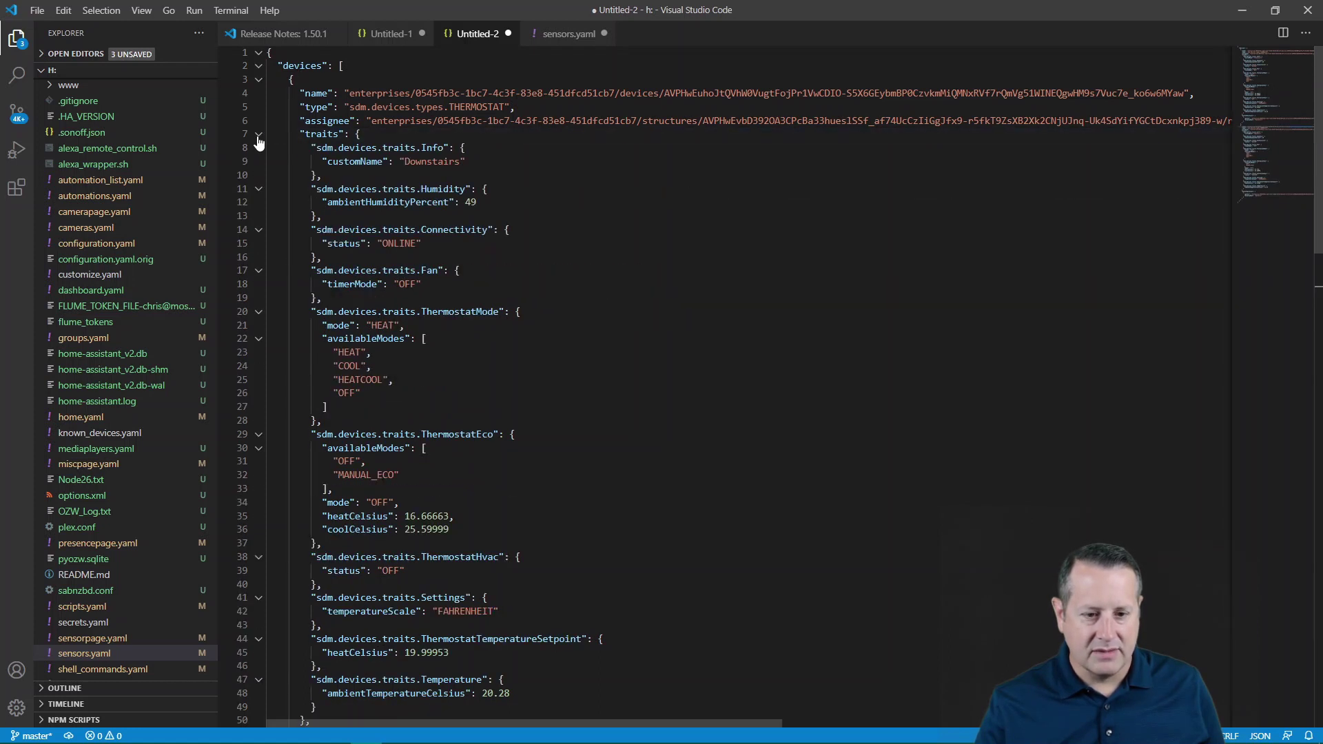
pyautogui.click(259, 135)
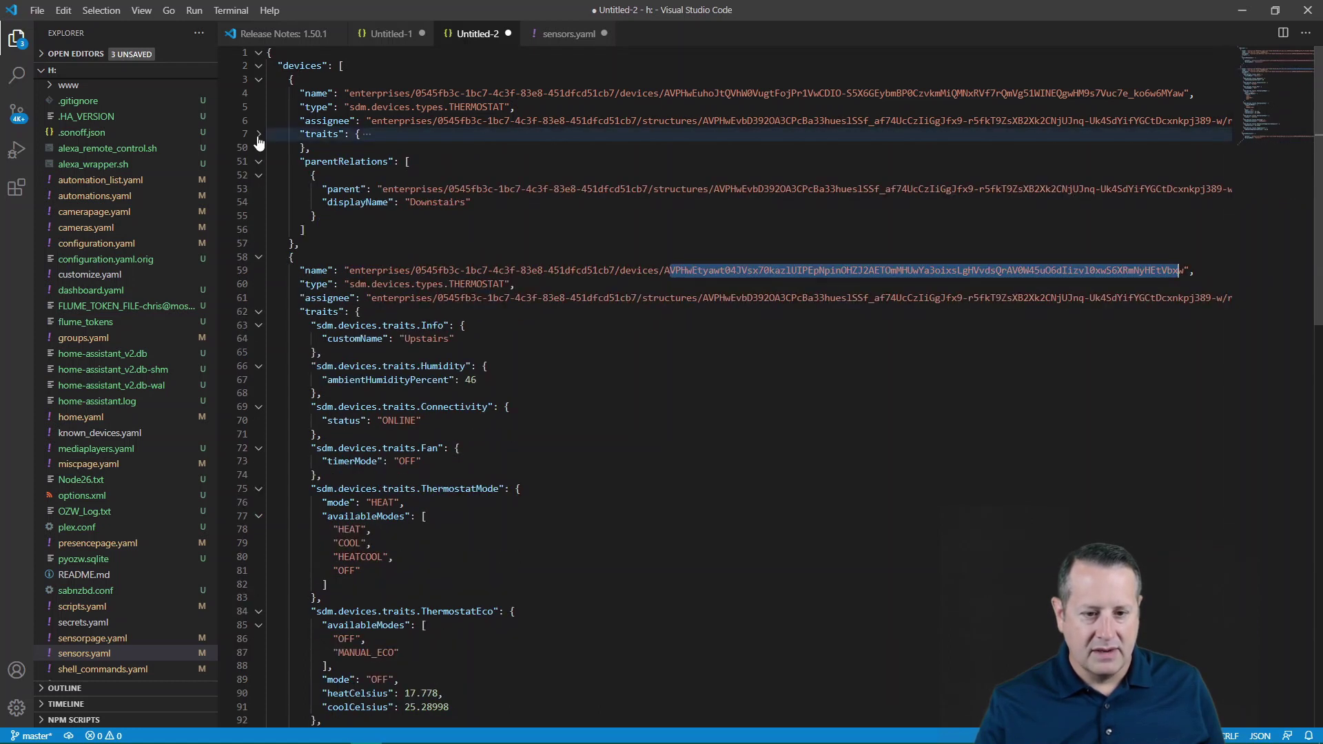
pyautogui.click(258, 312)
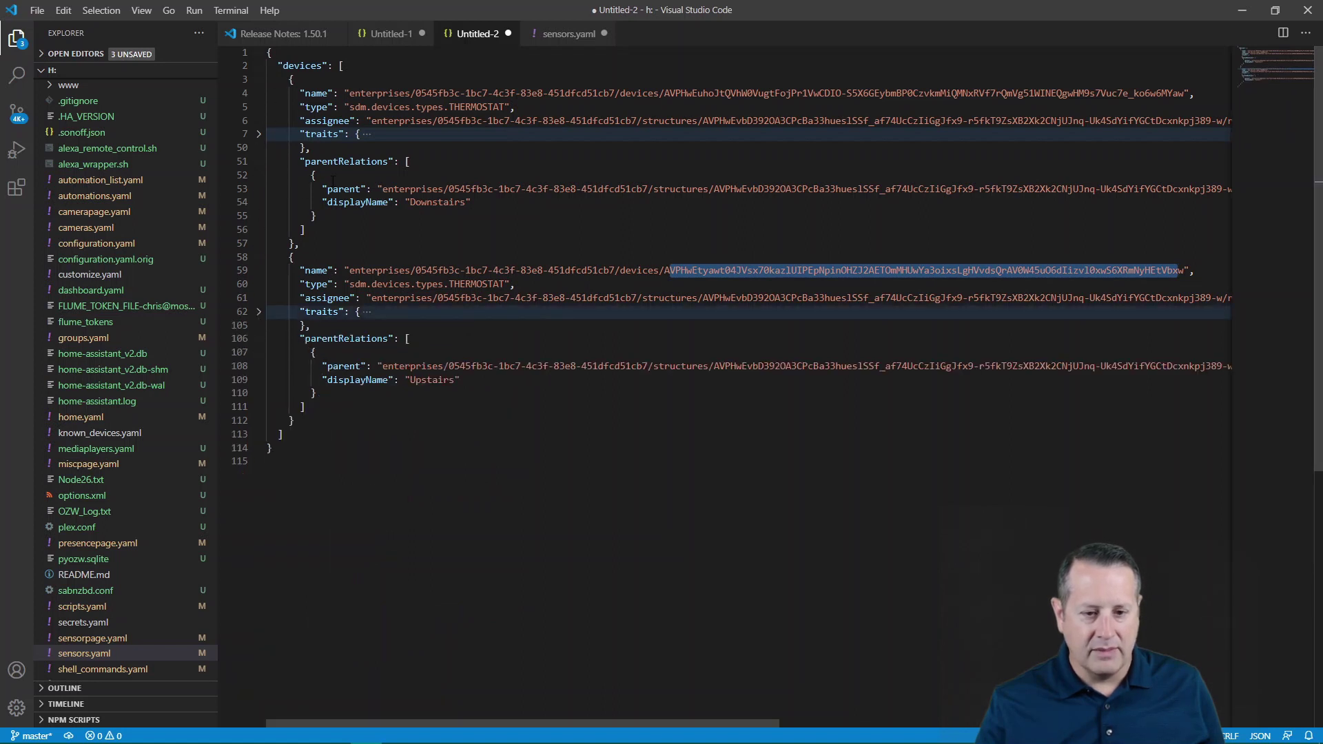
pyautogui.click(259, 136)
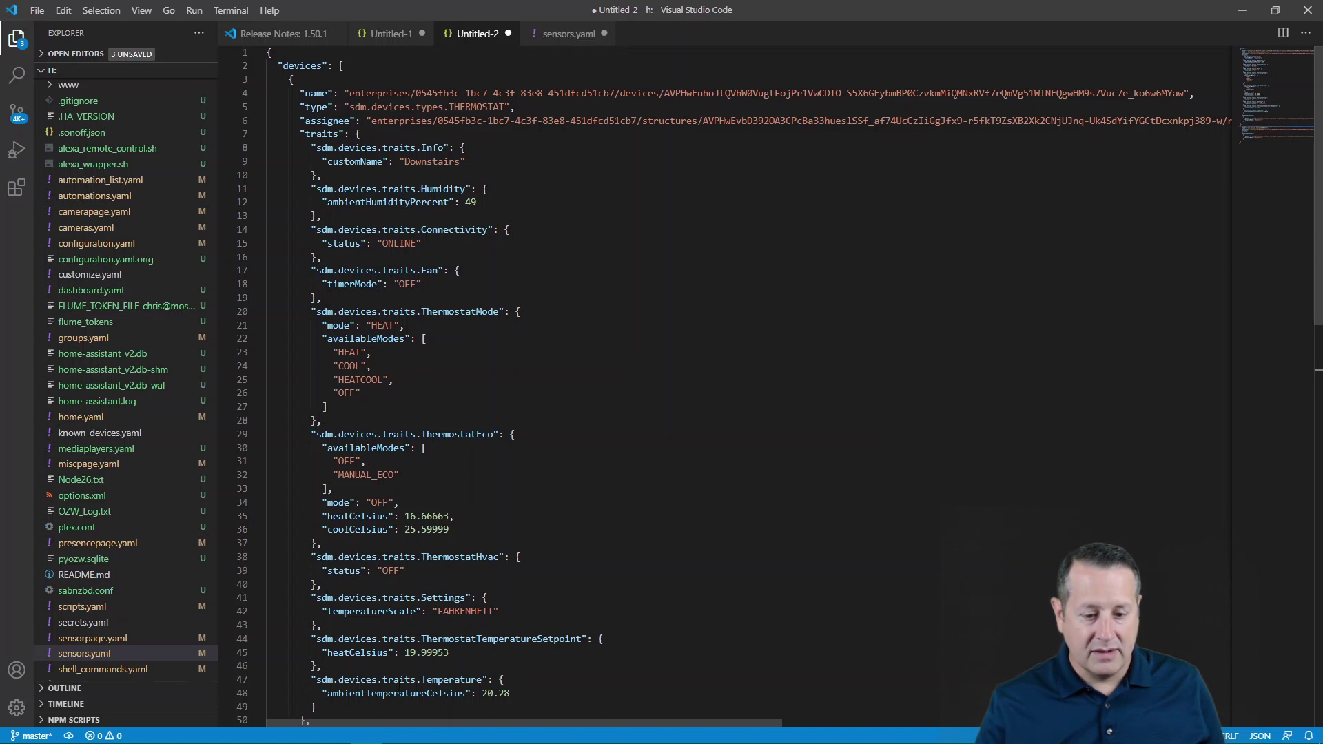
pyautogui.hotkey('ctrl', 'shift', '[')
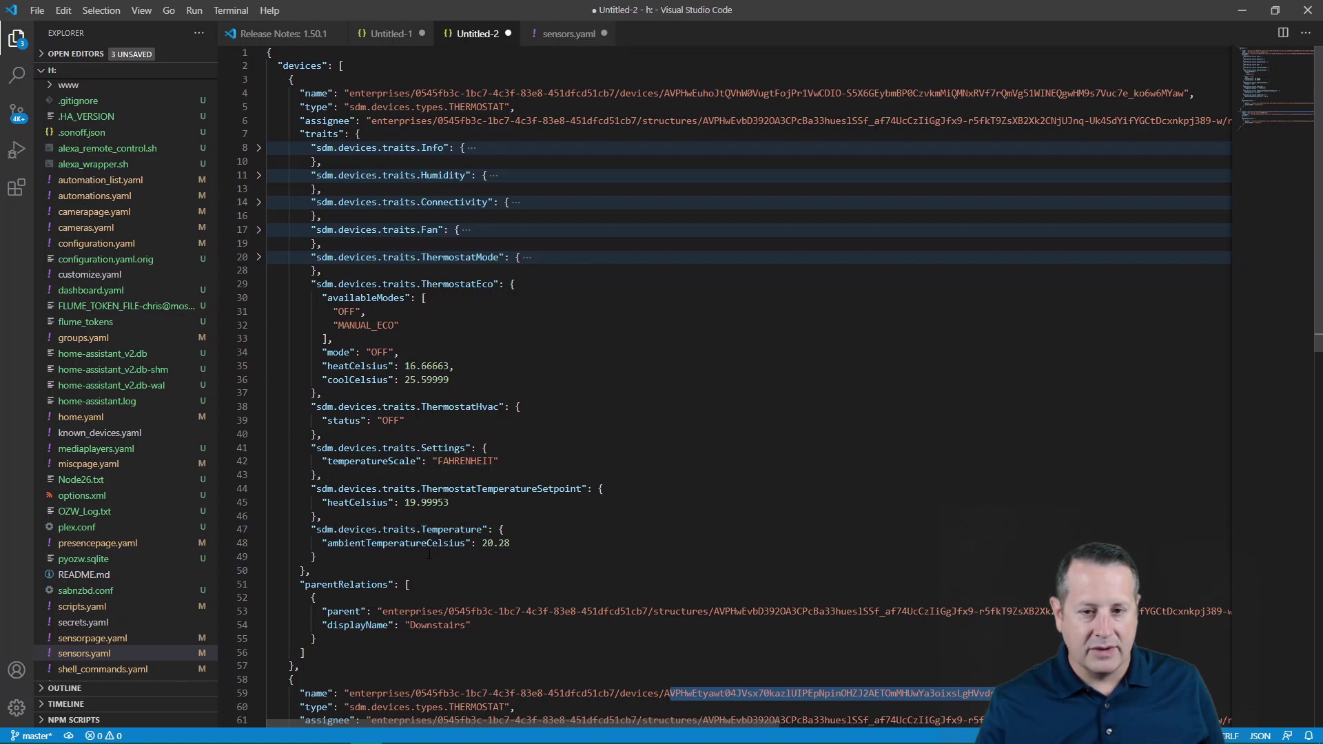
pyautogui.click(564, 34)
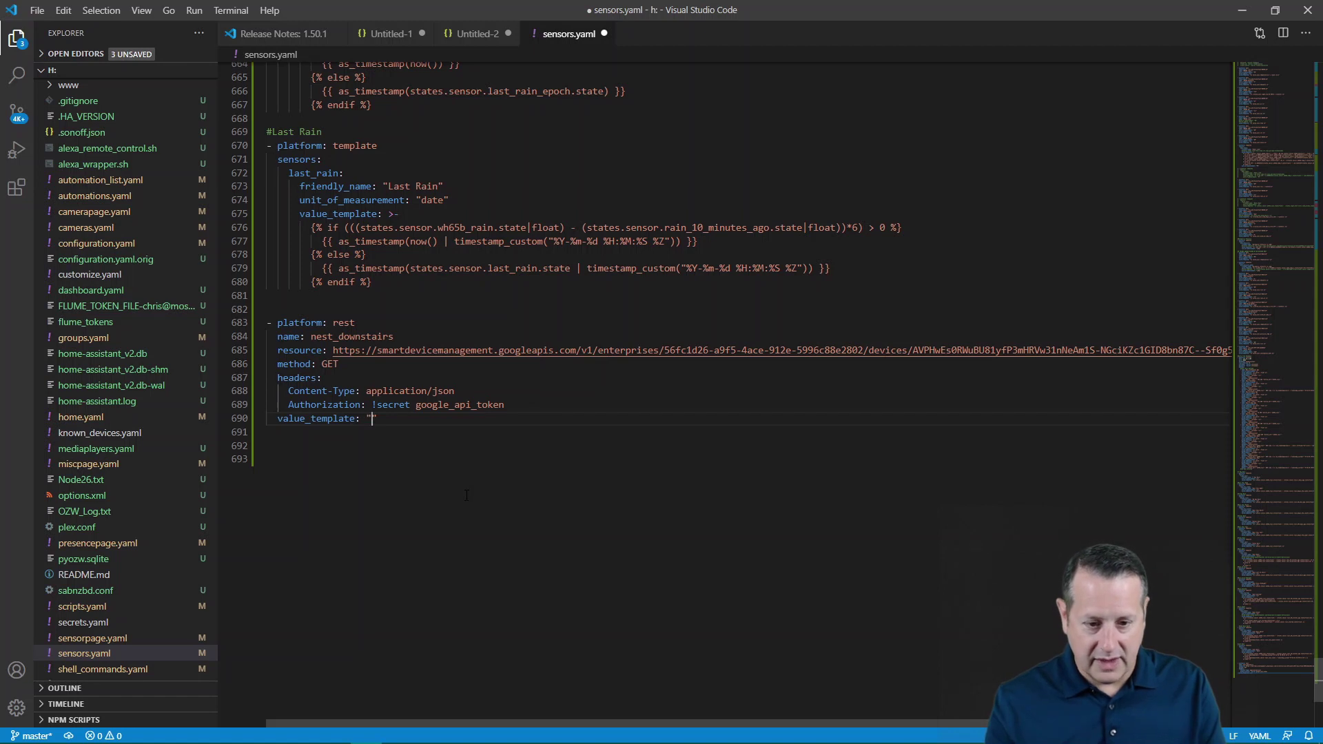
# - Write the value template reading value.json traits sdm.devices.traits.Temperature ambientTemperatureCelsius
pyautogui.write('{{')
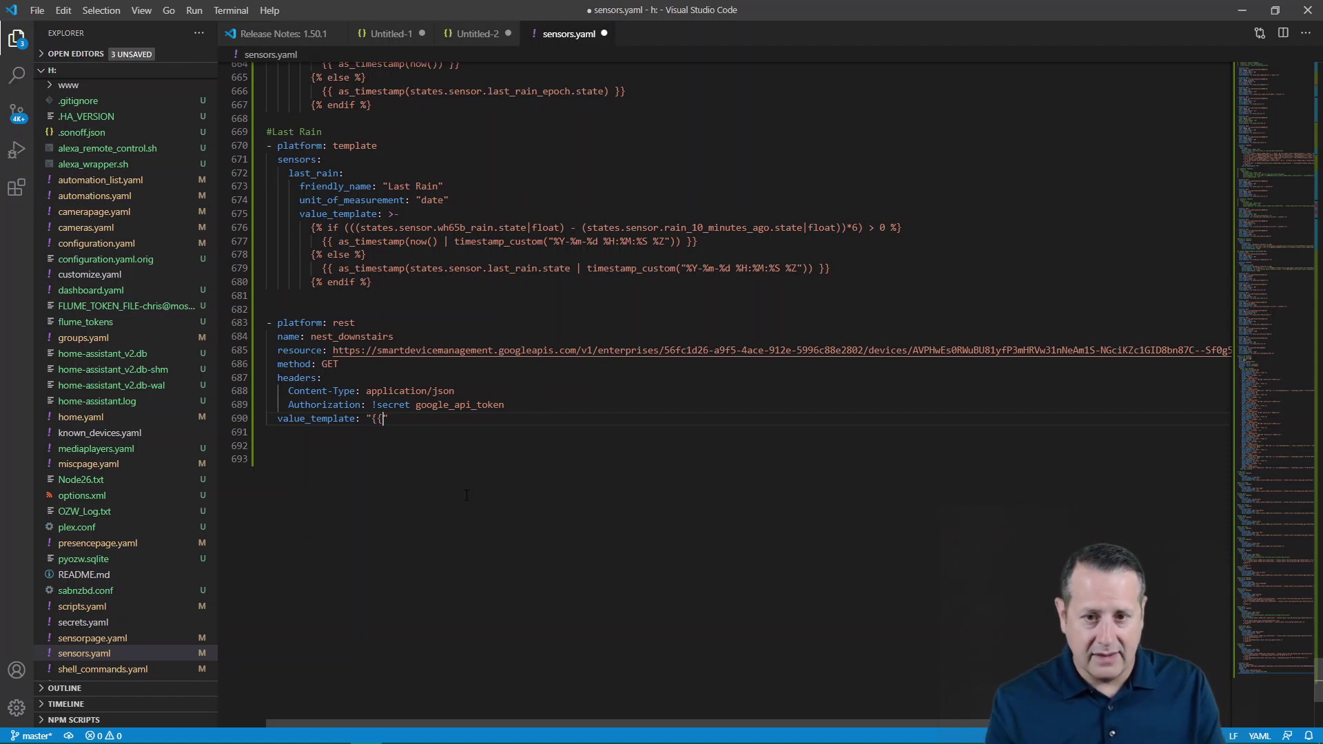
pyautogui.write(' value')
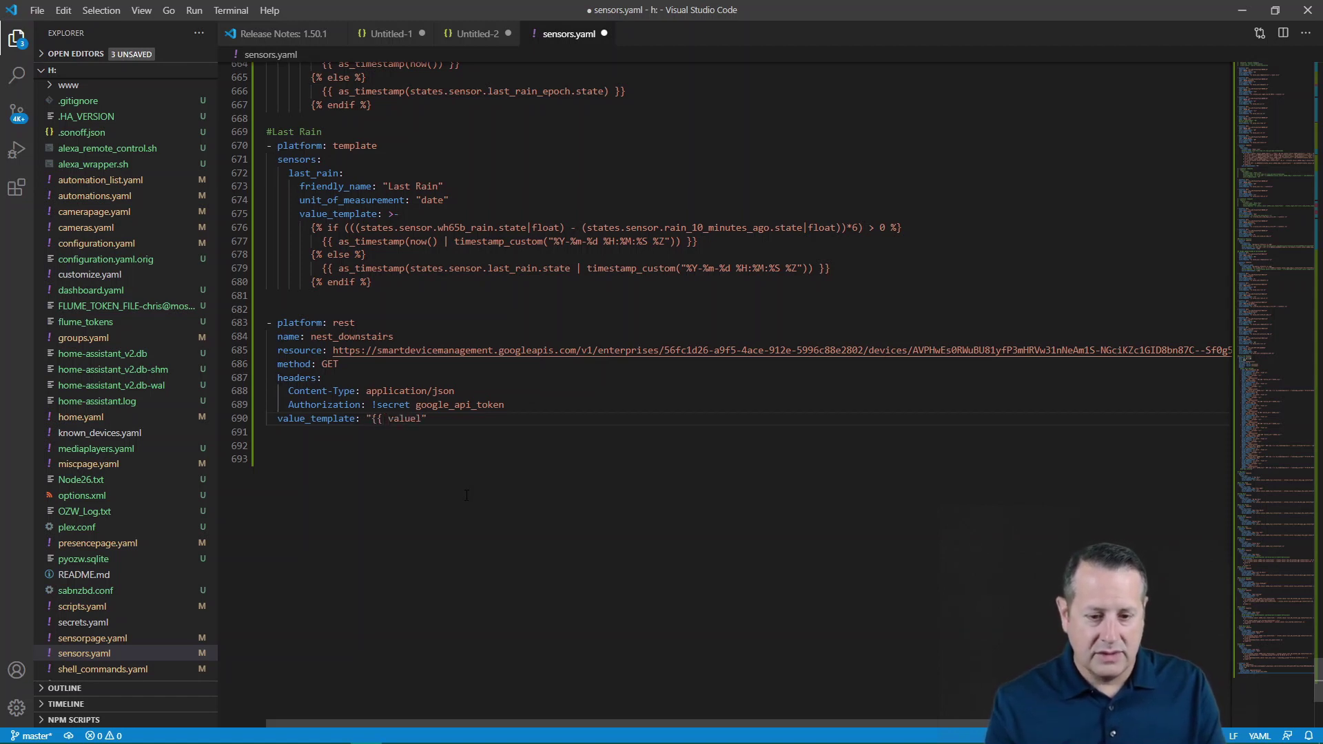
pyautogui.write('.json')
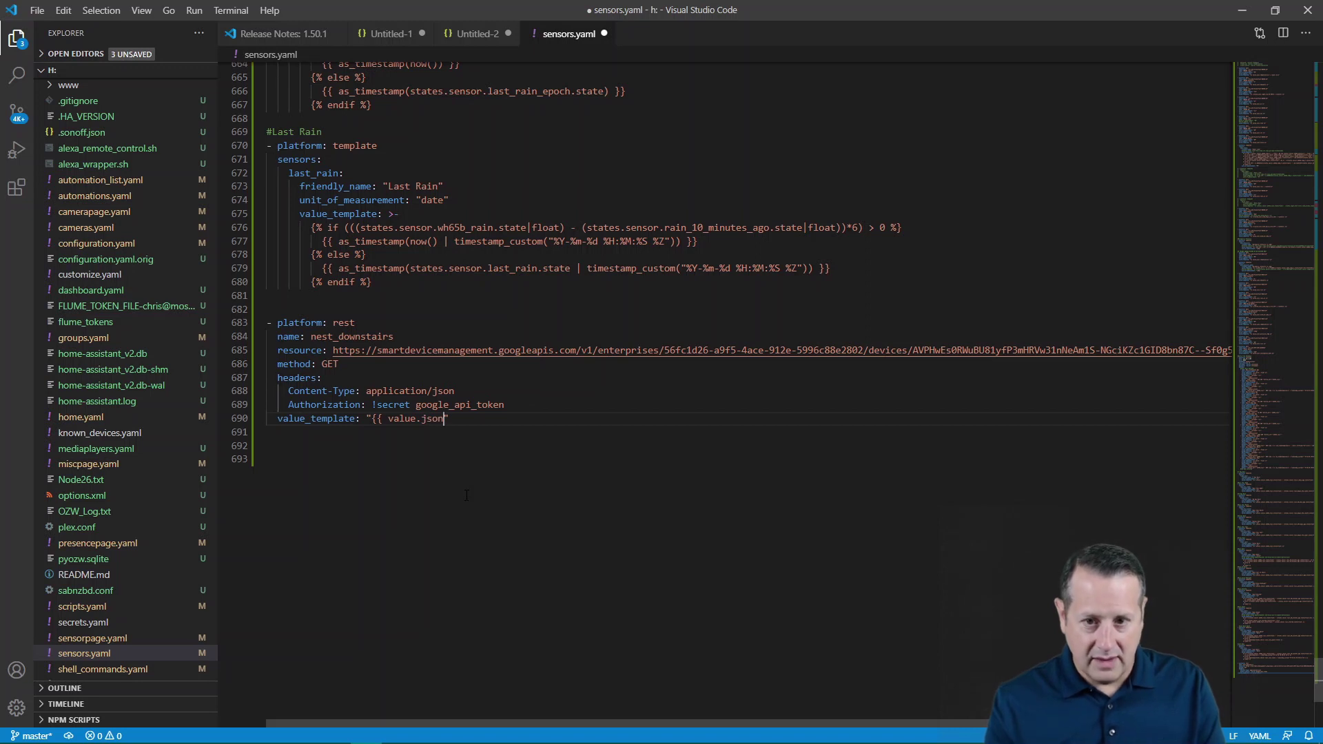
pyautogui.write("['")
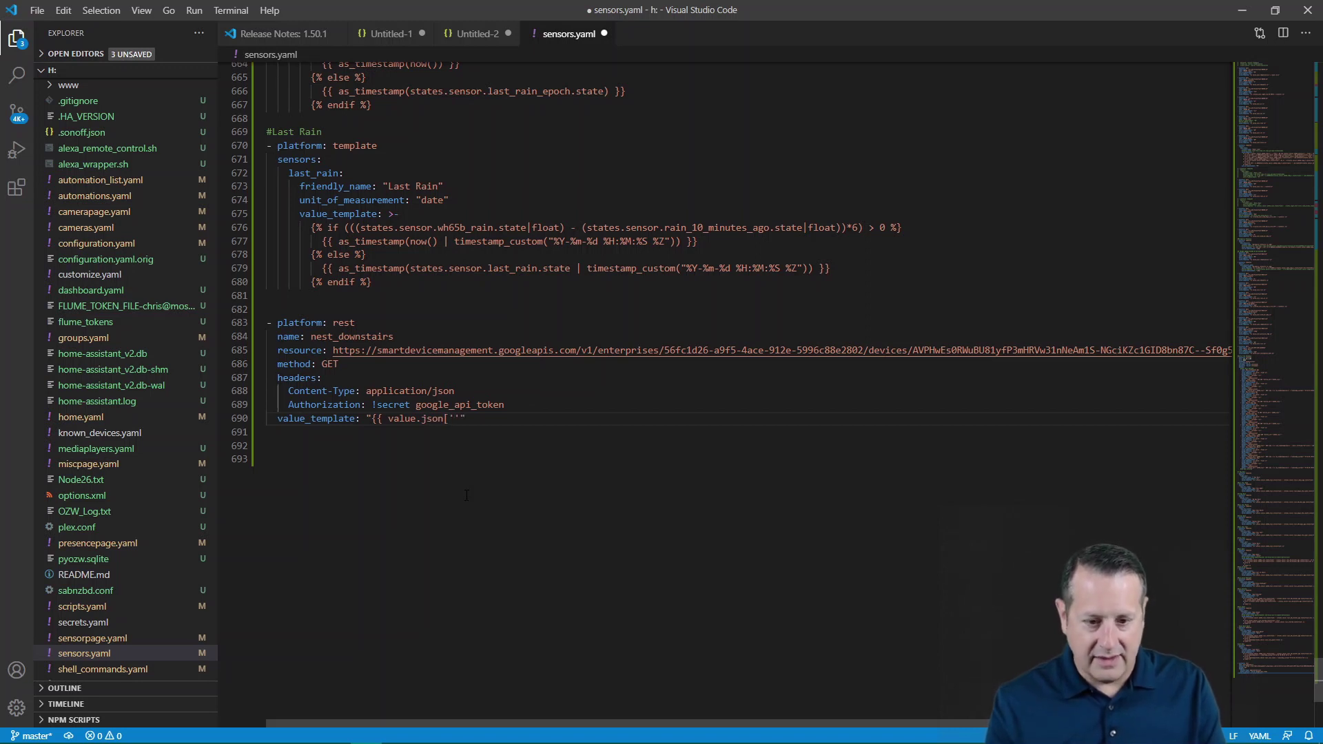
pyautogui.write('traits')
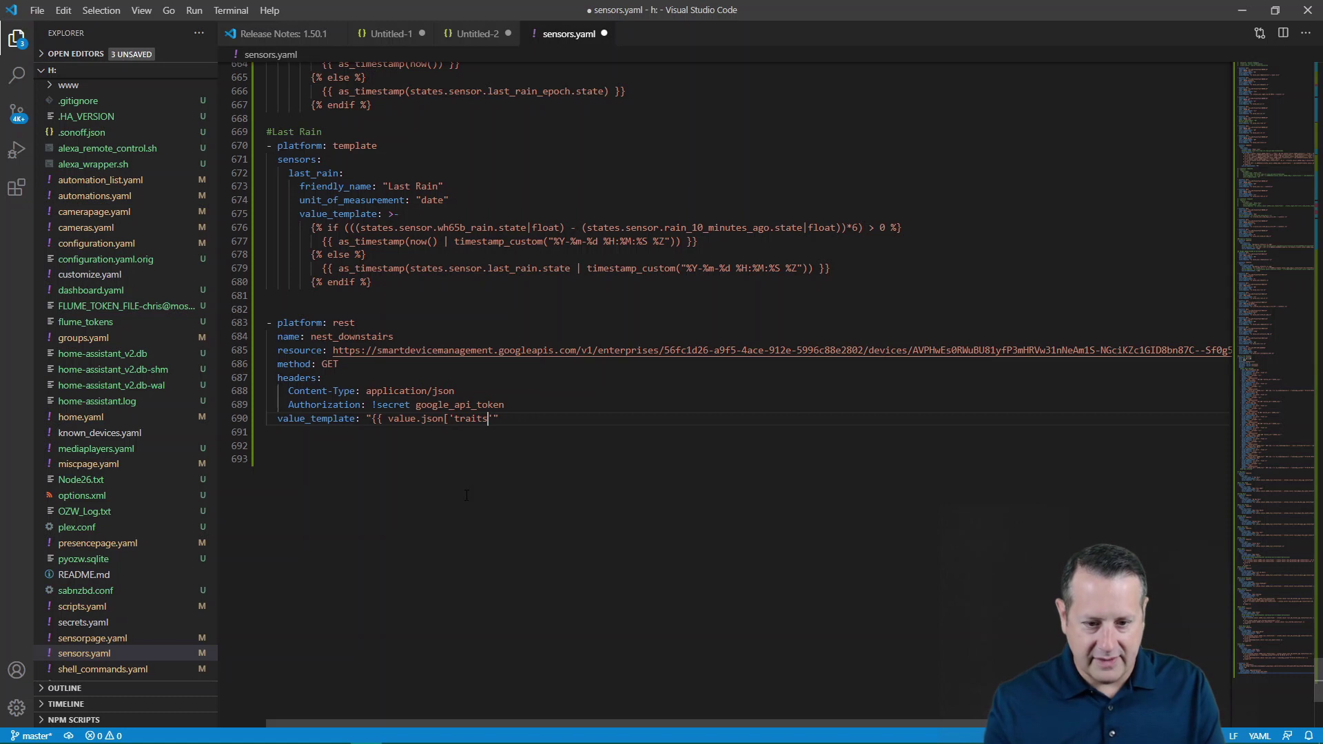
pyautogui.write("']['")
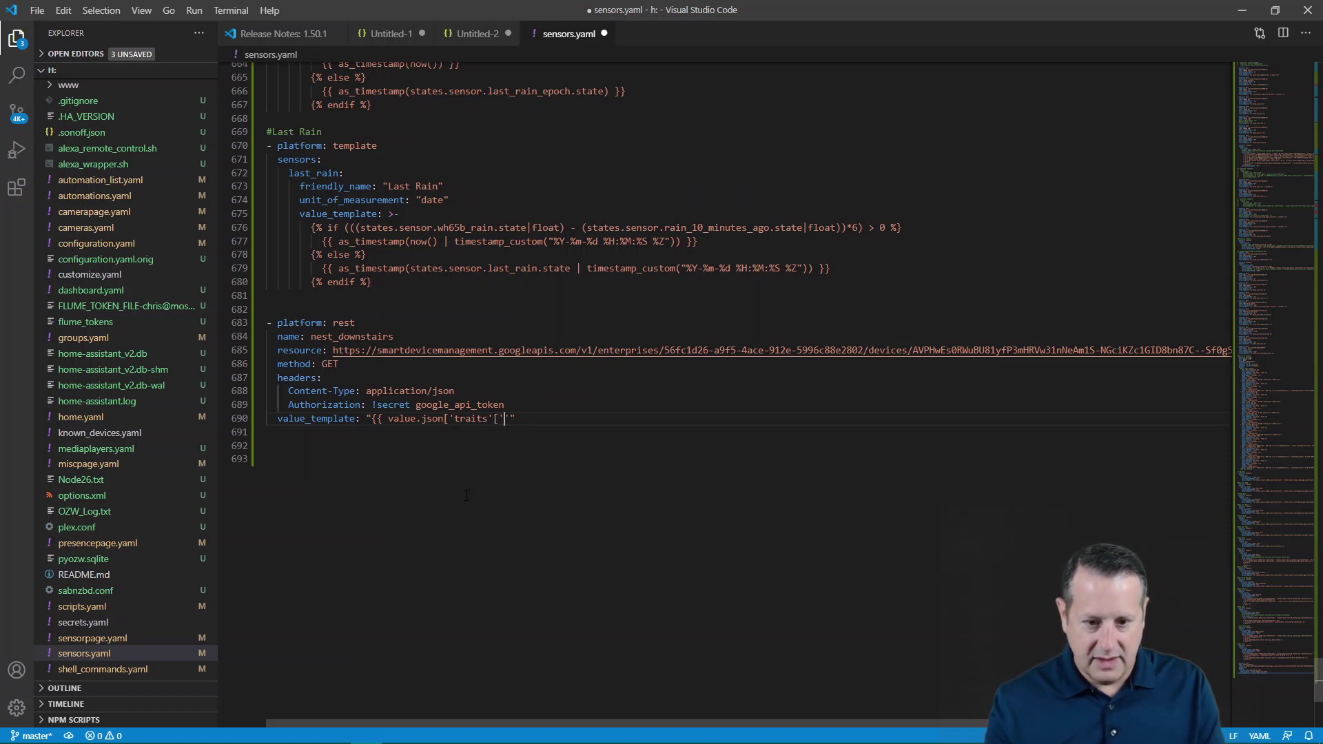
pyautogui.press('BackSpace')
pyautogui.press('BackSpace')
pyautogui.write('][')
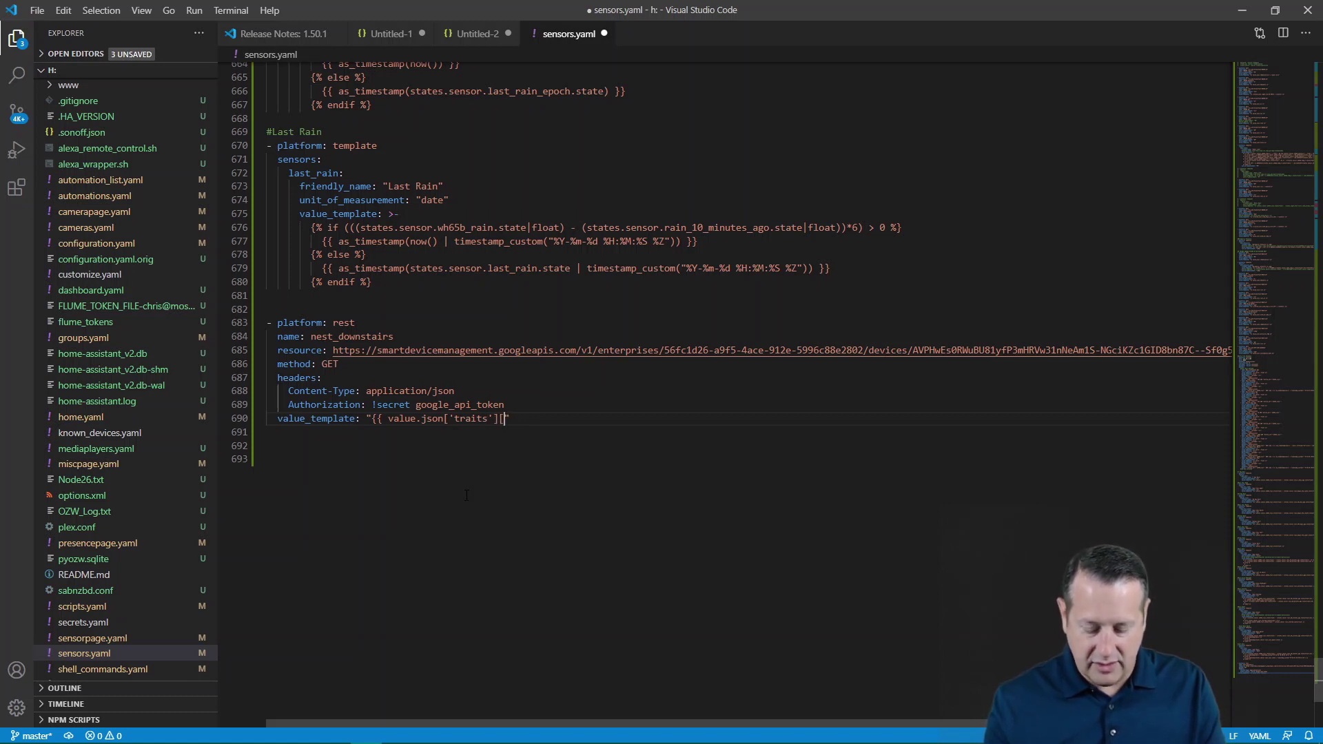
pyautogui.write("'")
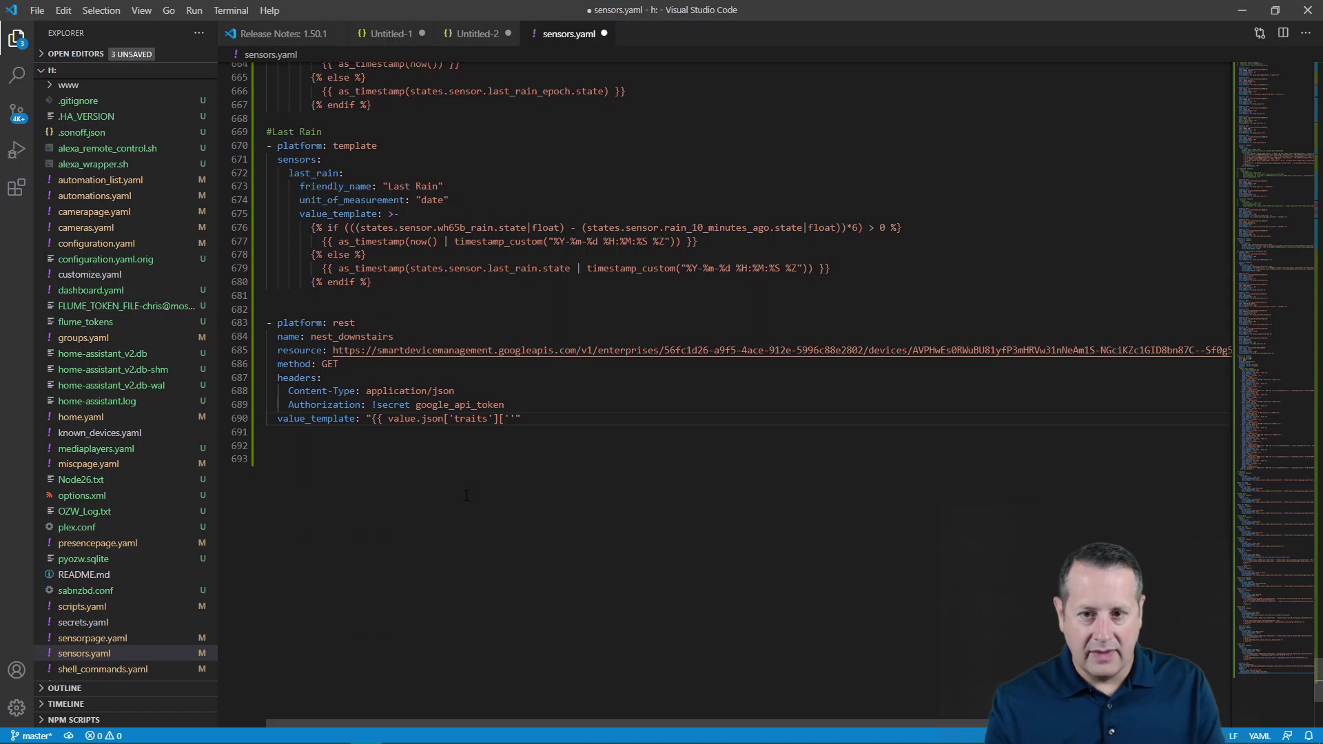
pyautogui.write('d')
pyautogui.press('BackSpace')
pyautogui.write('sdm.')
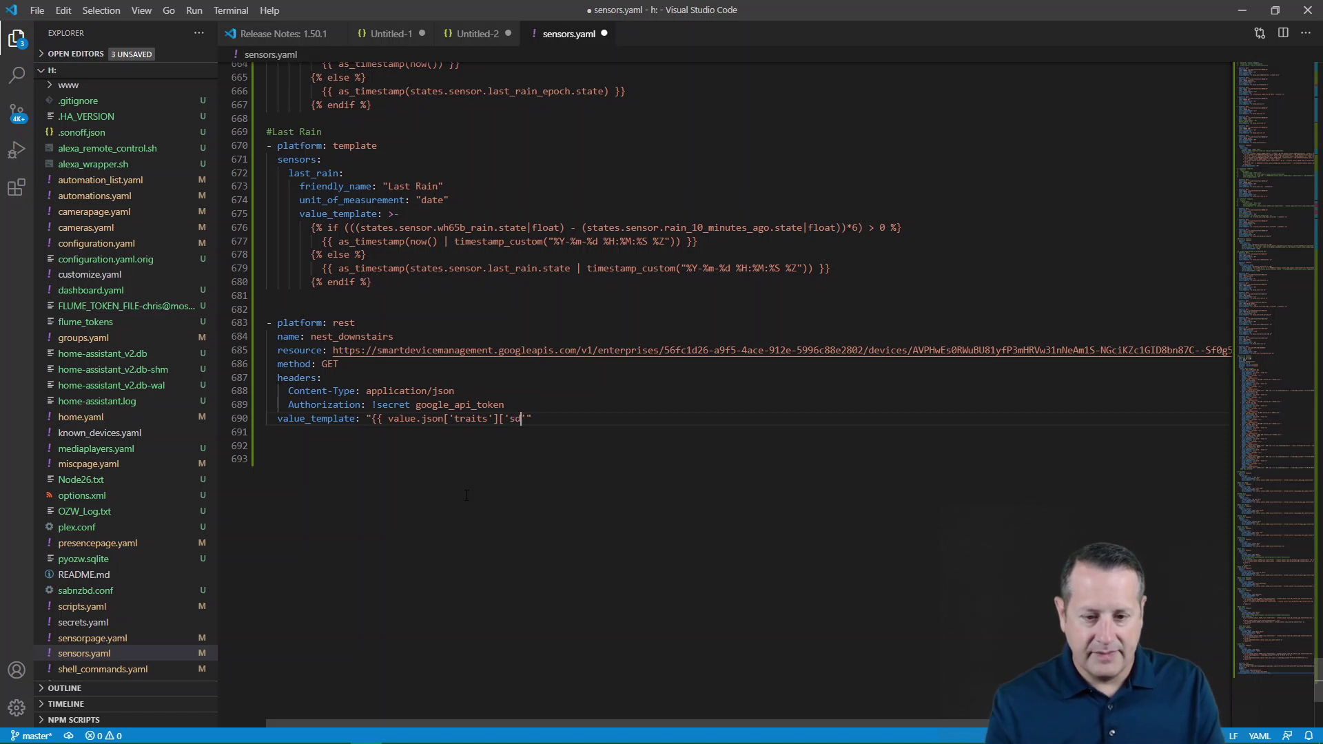
pyautogui.write('devices.traints')
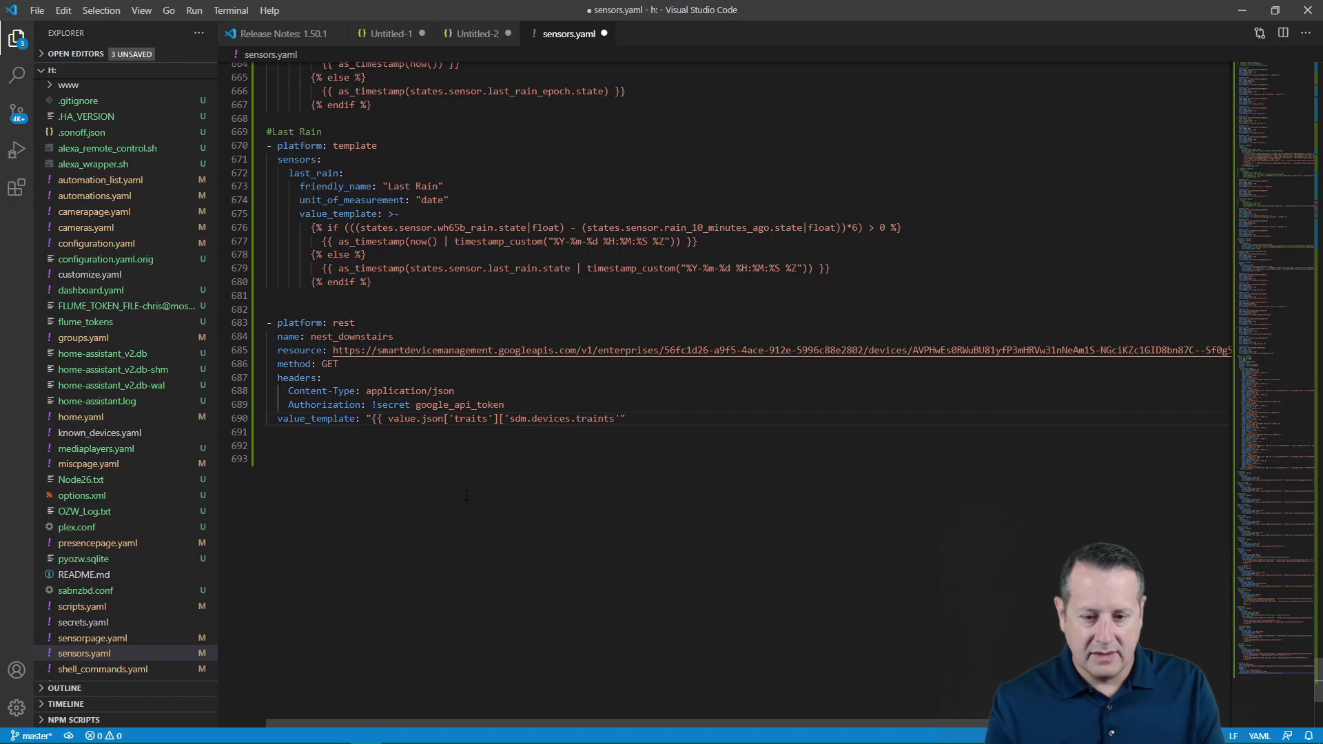
pyautogui.press('BackSpace')
pyautogui.press('BackSpace')
pyautogui.press('BackSpace')
pyautogui.write('ts.Ter')
pyautogui.press('BackSpace')
pyautogui.write('mperature')
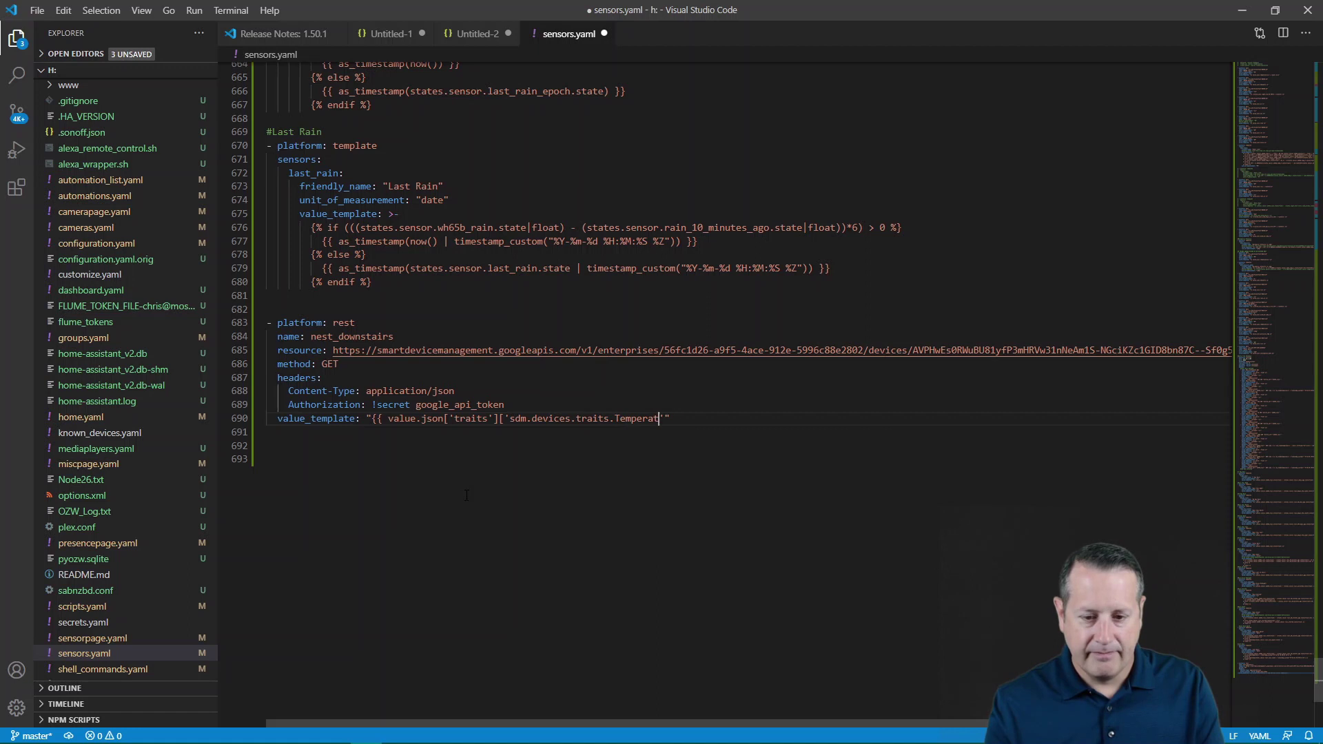
pyautogui.write("']['ambientTemperatureCelsius']")
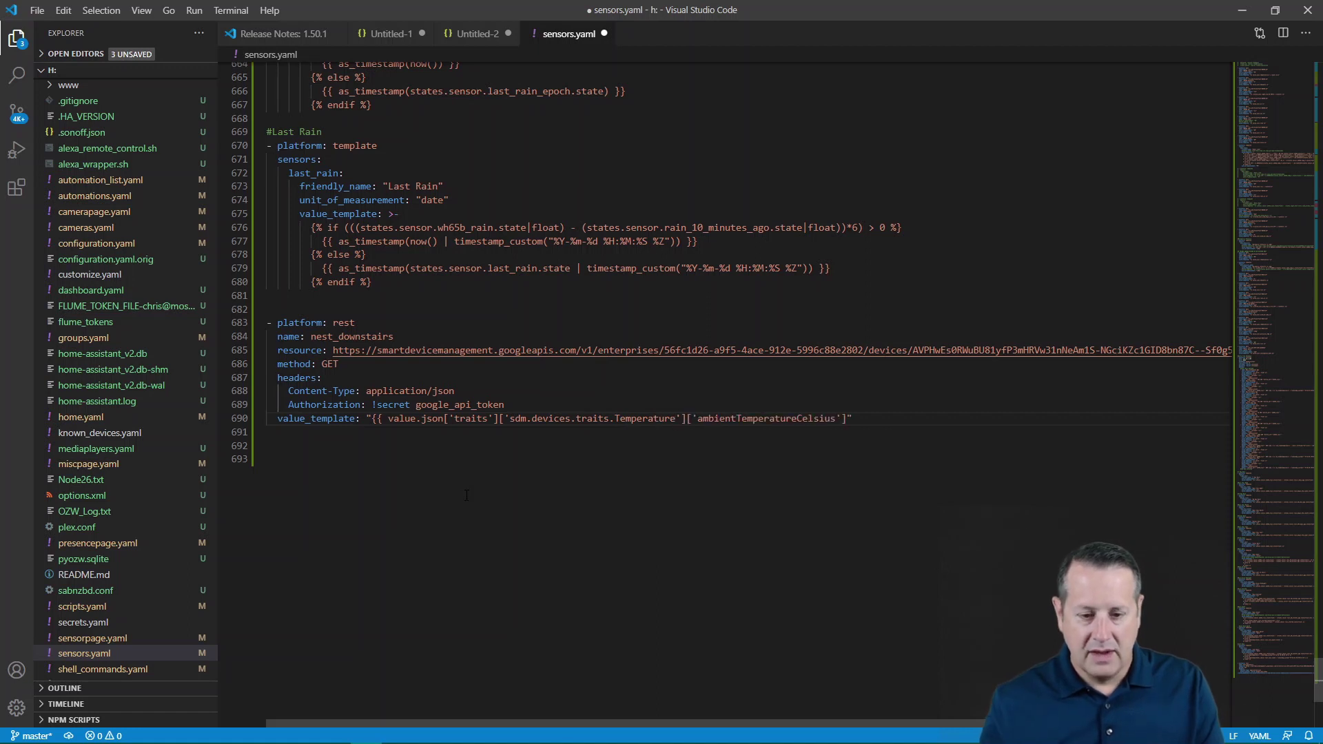
pyautogui.write('}}')
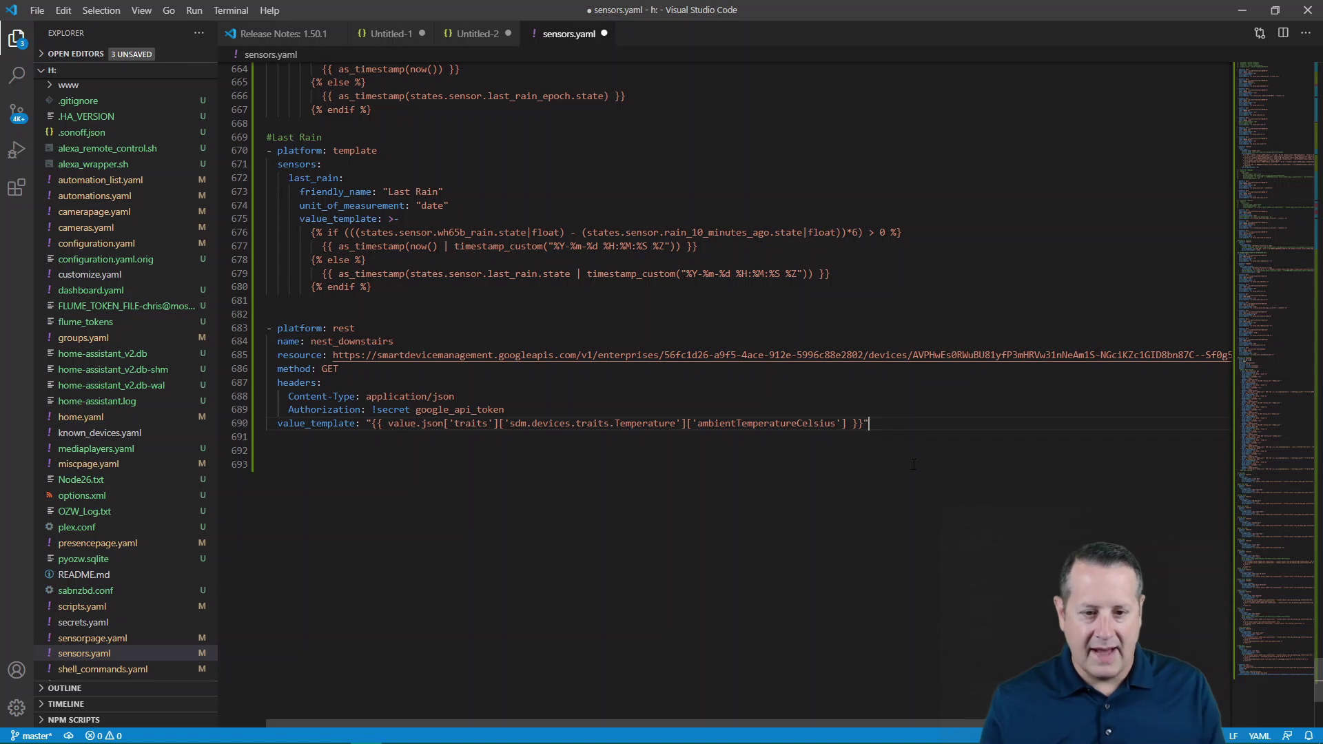
# - Add json_attributes listing '- traits' below the value template
pyautogui.press('Return')
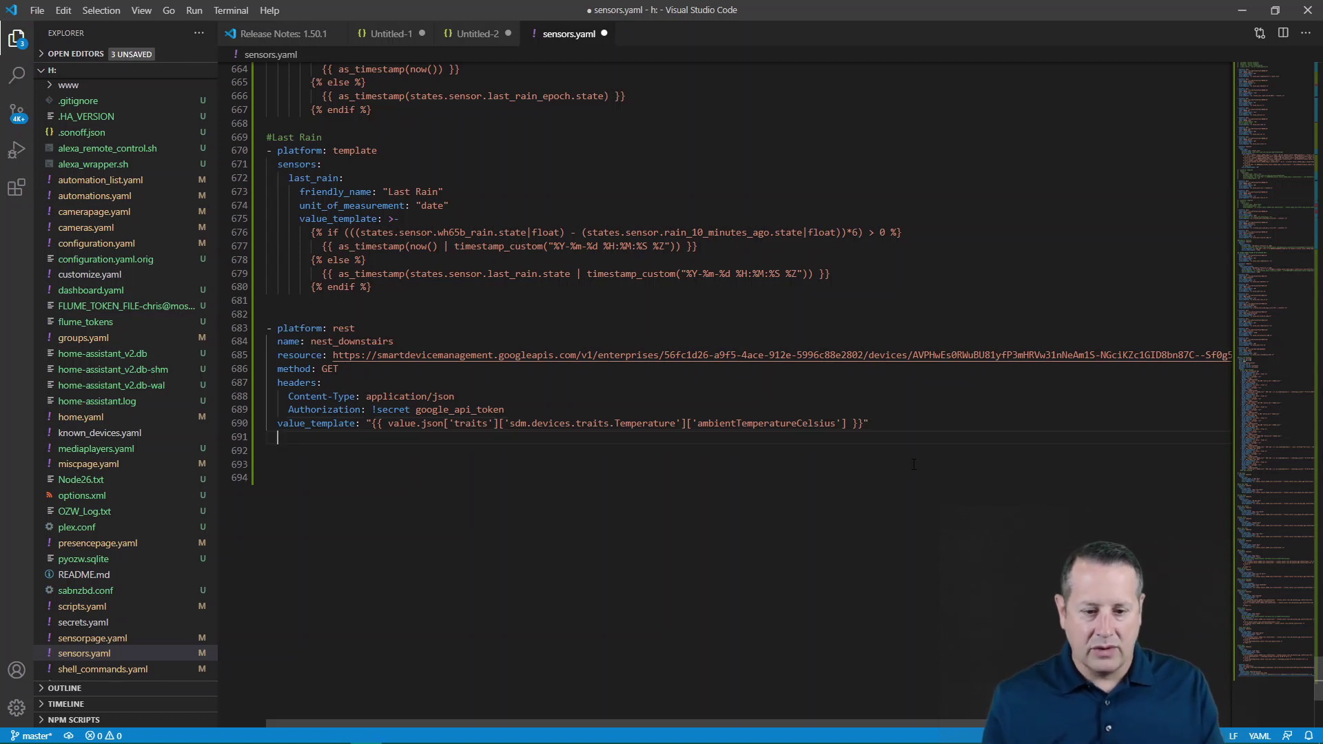
pyautogui.write('json')
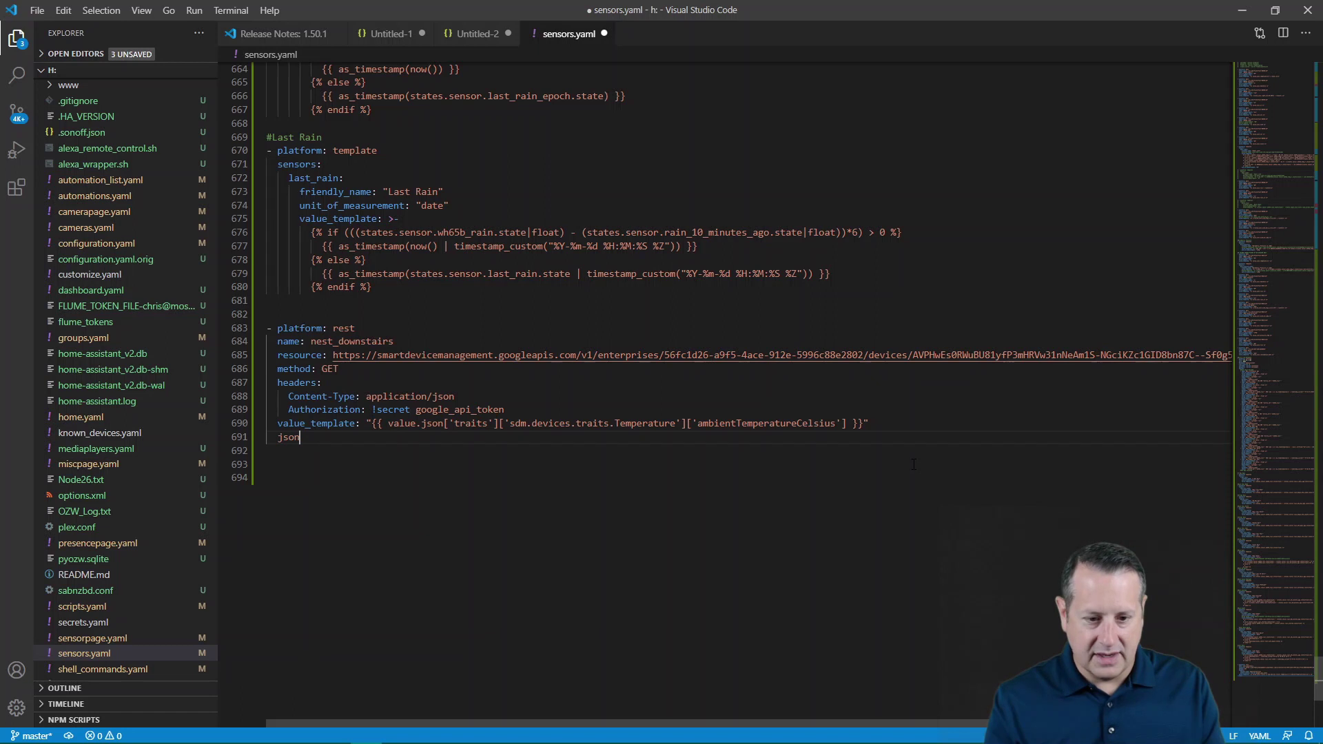
pyautogui.write('_att')
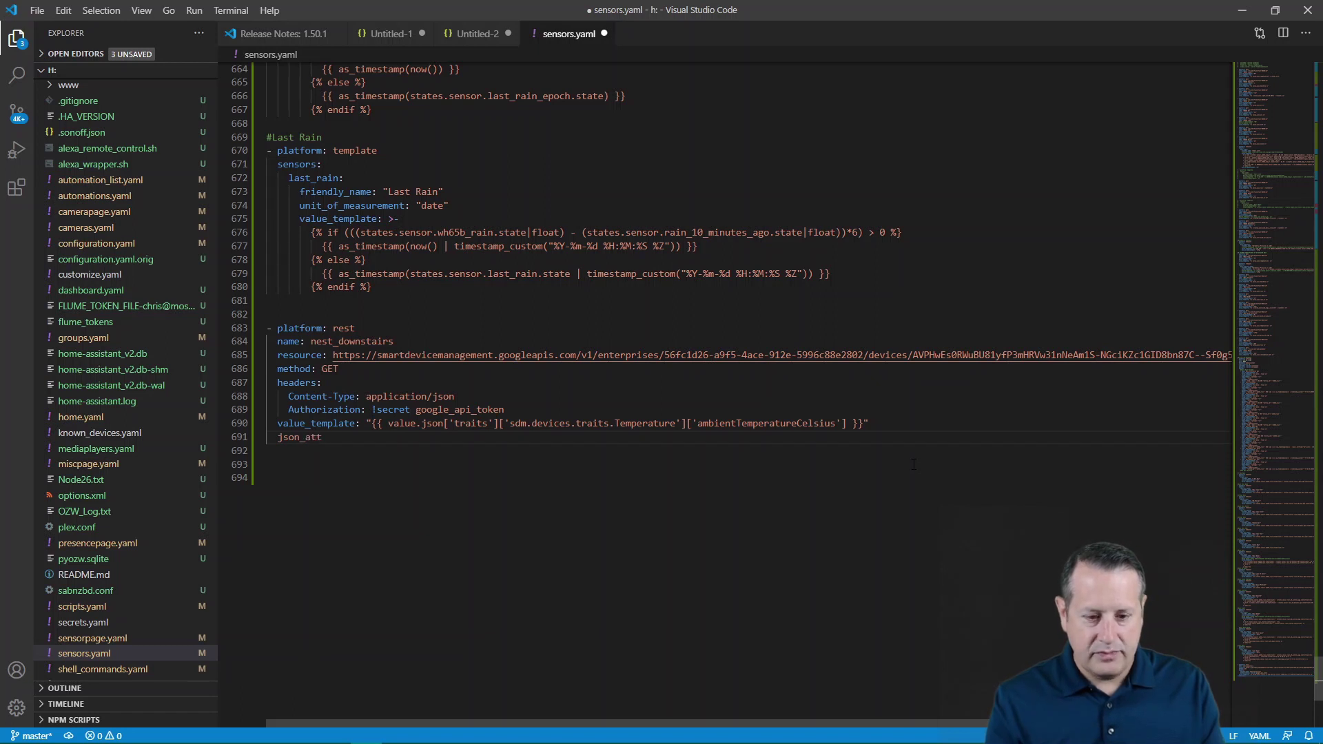
pyautogui.write('ributes')
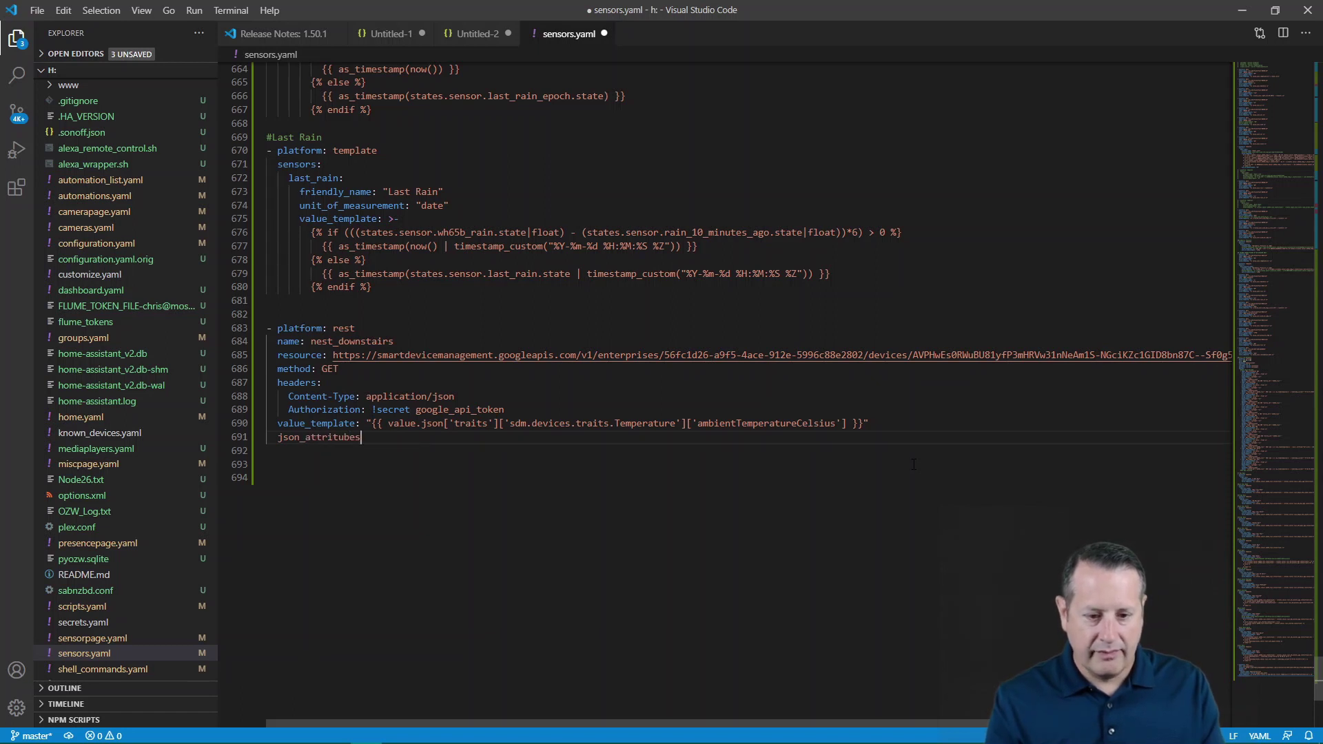
pyautogui.press('BackSpace')
pyautogui.press('BackSpace')
pyautogui.press('BackSpace')
pyautogui.press('BackSpace')
pyautogui.press('BackSpace')
pyautogui.write('butes')
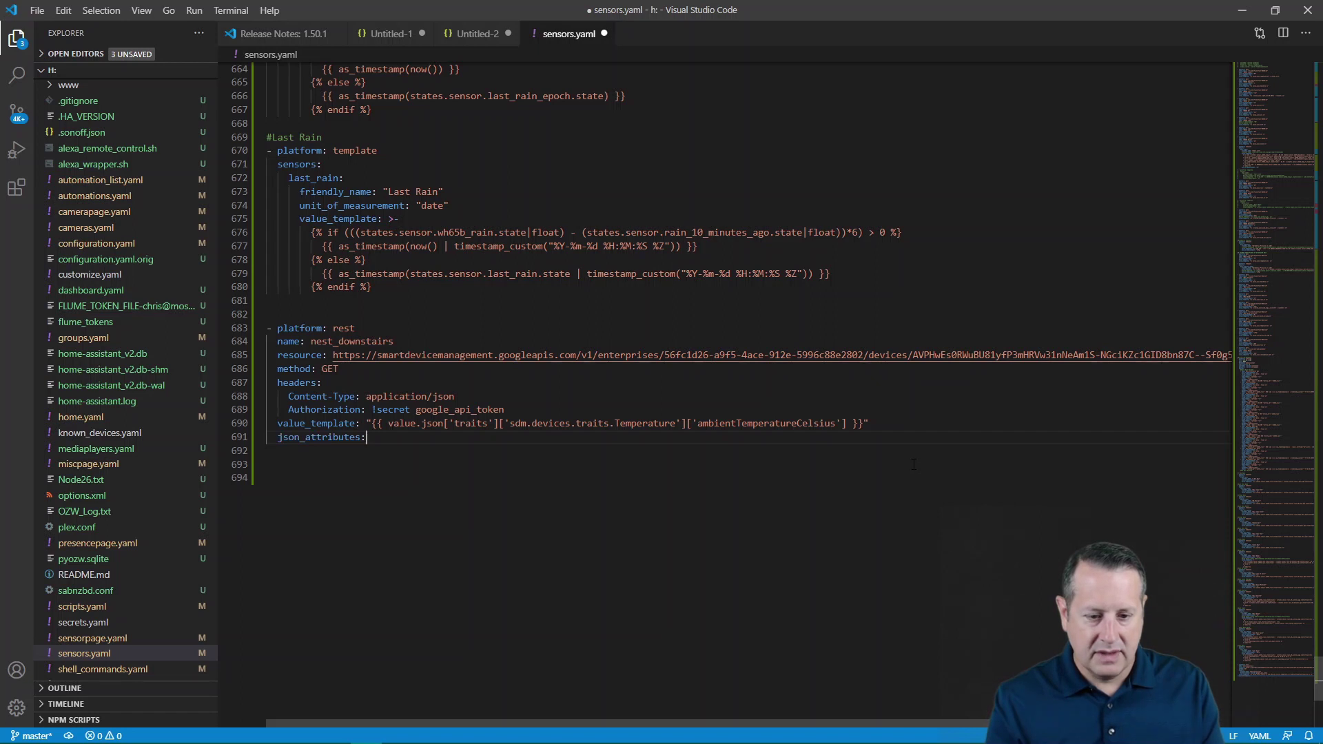
pyautogui.write(':')
pyautogui.press('Return')
pyautogui.write('-')
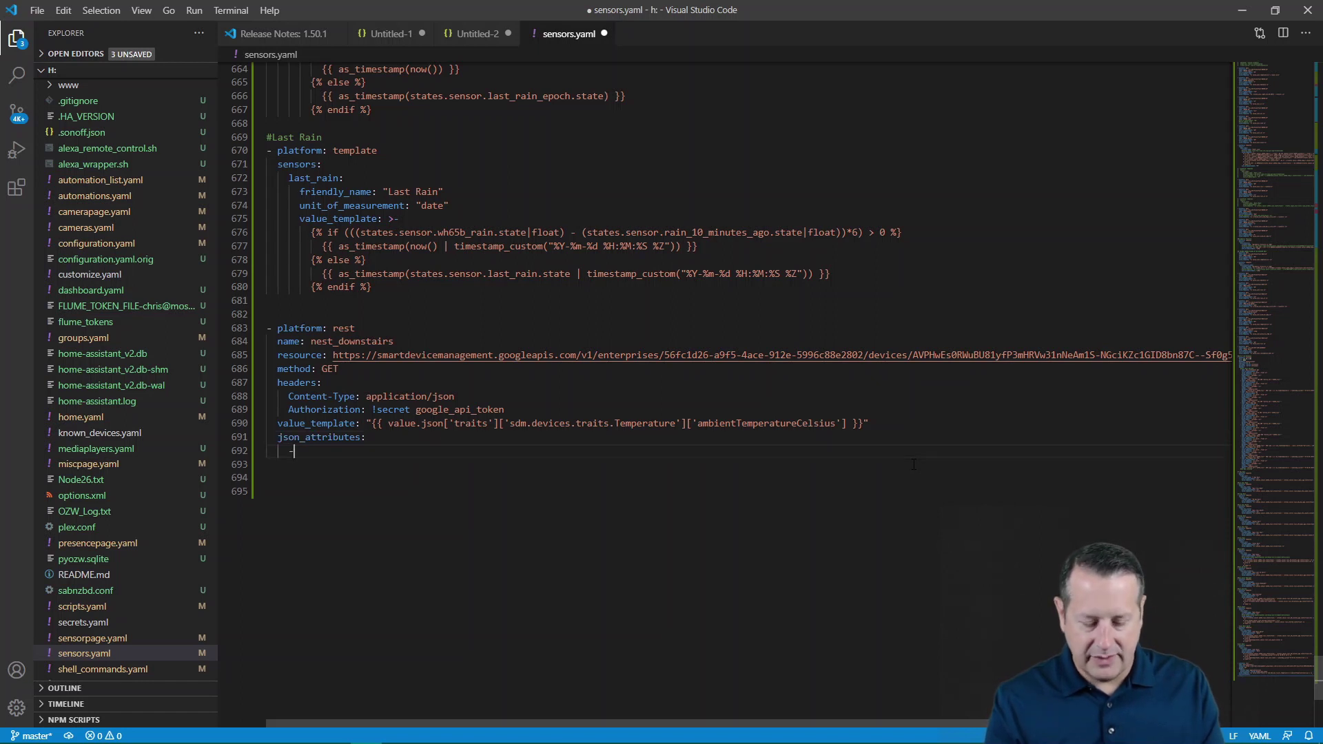
pyautogui.write(' traits')
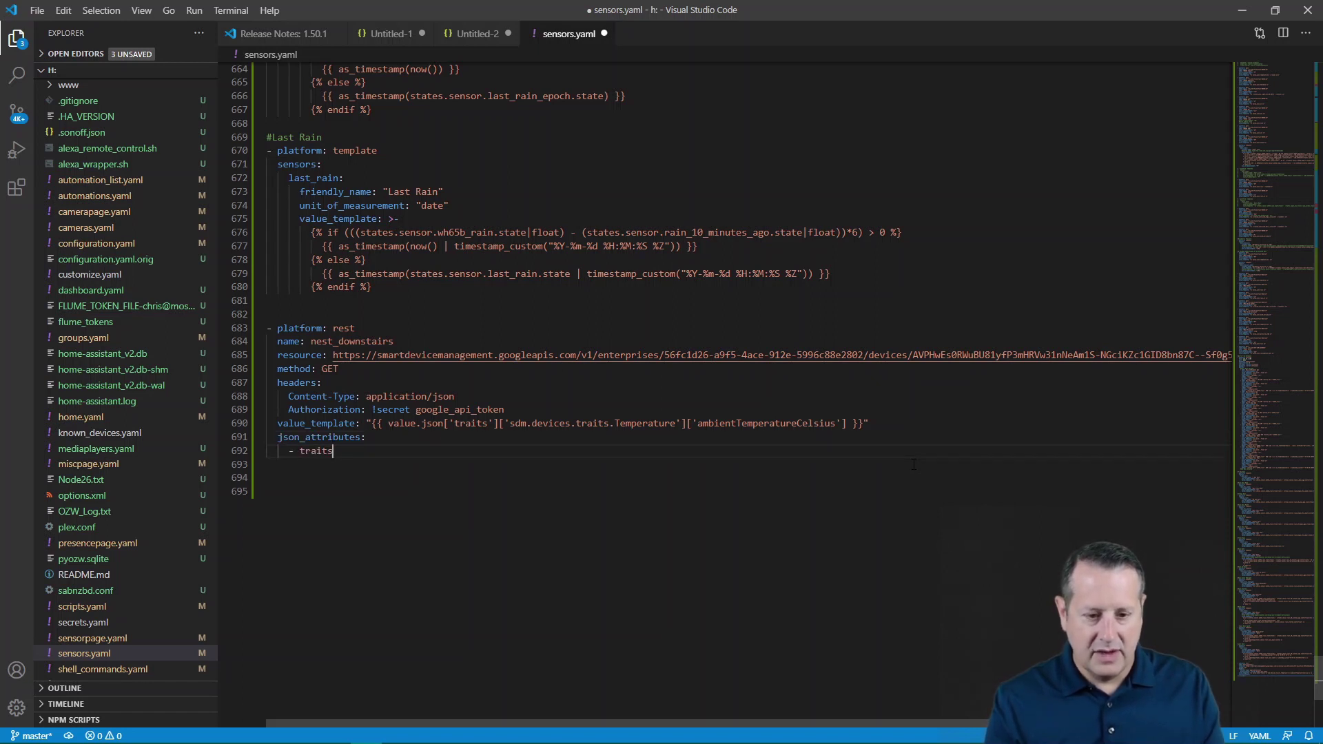
# - Select the ambientTemperatureCelsius key name in the Untitled-2 JSON listing
pyautogui.click(470, 34)
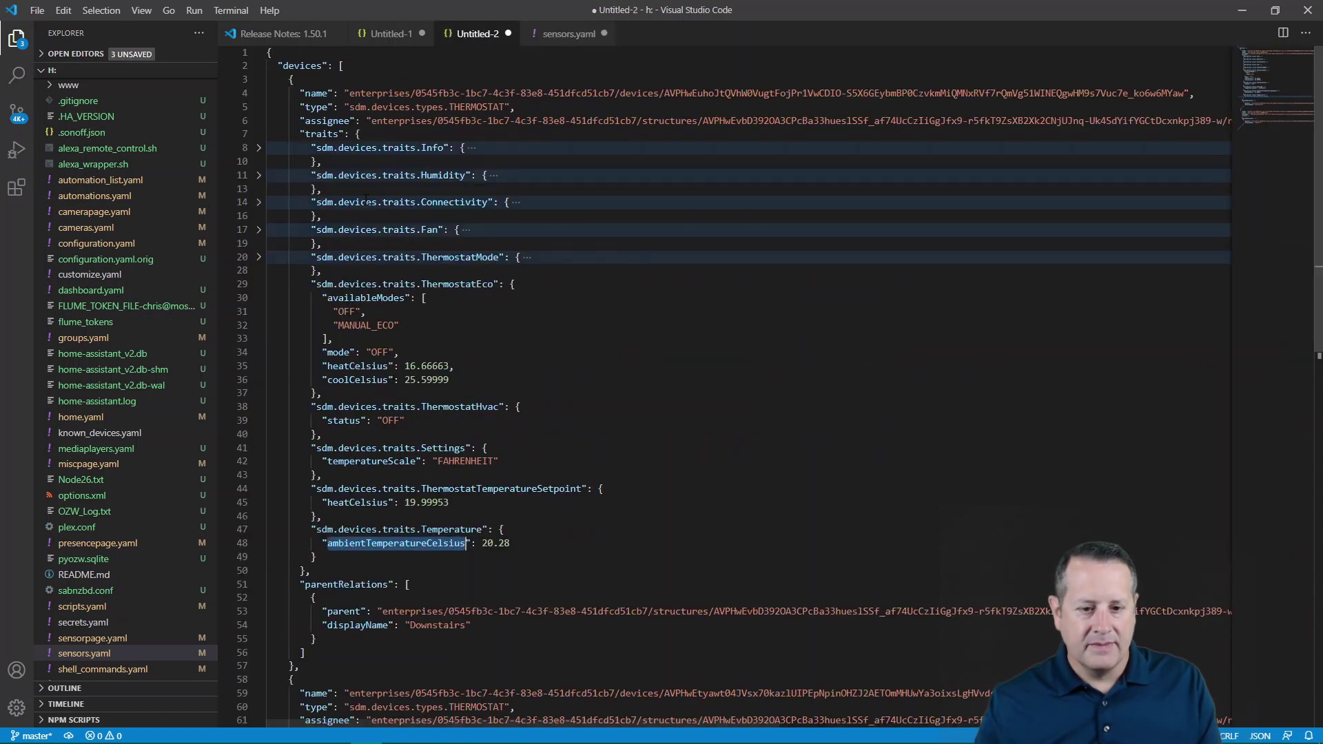
pyautogui.doubleClick(374, 544)
pyautogui.scroll(-1, 372, 552)
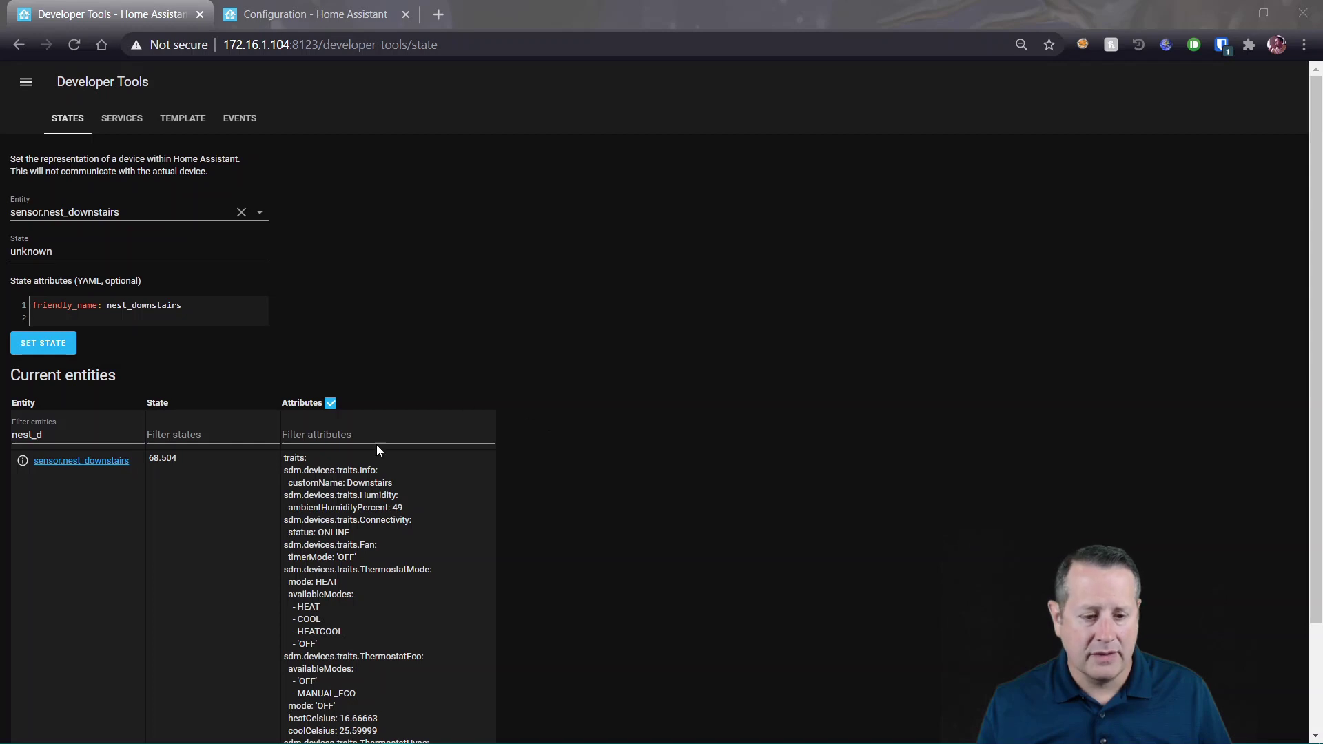
# - Review nest_downstairs's attribute list in Developer Tools, then return to Visual Studio Code
pyautogui.scroll(-2, 551, 425)
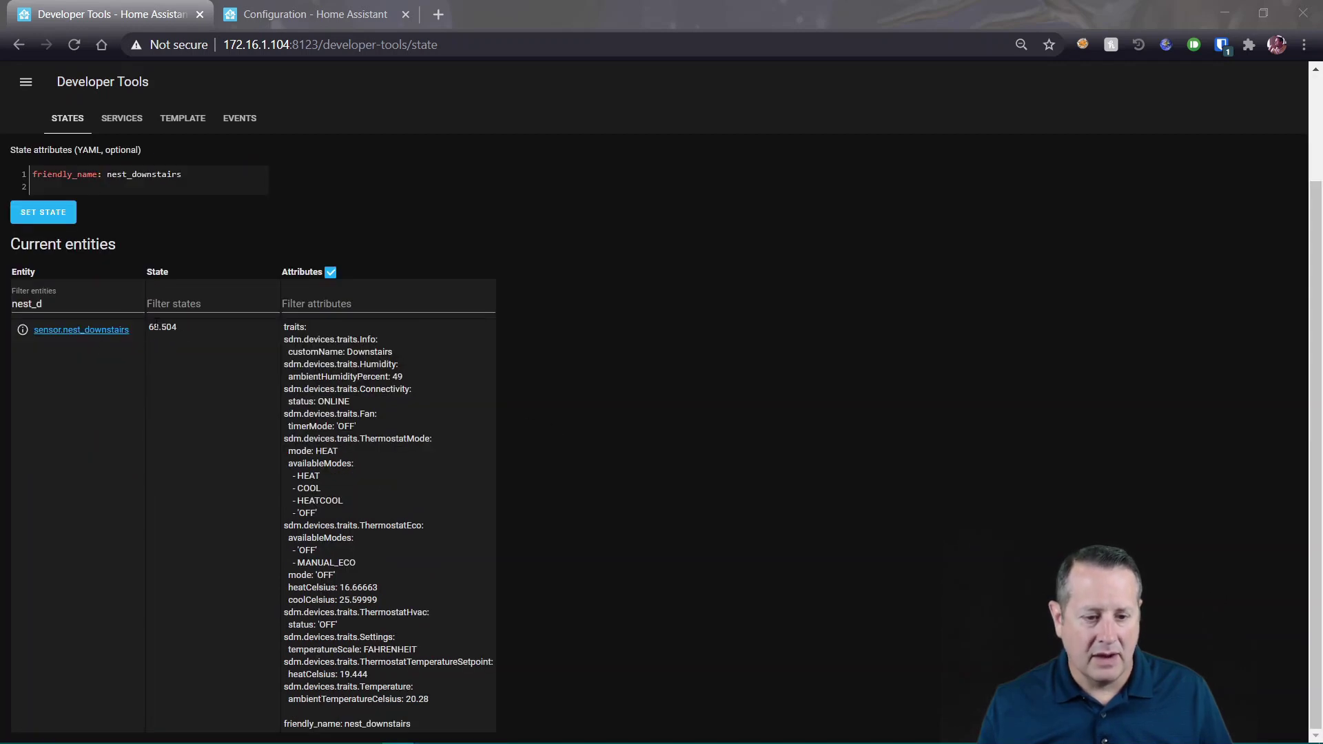
pyautogui.moveTo(196, 741)
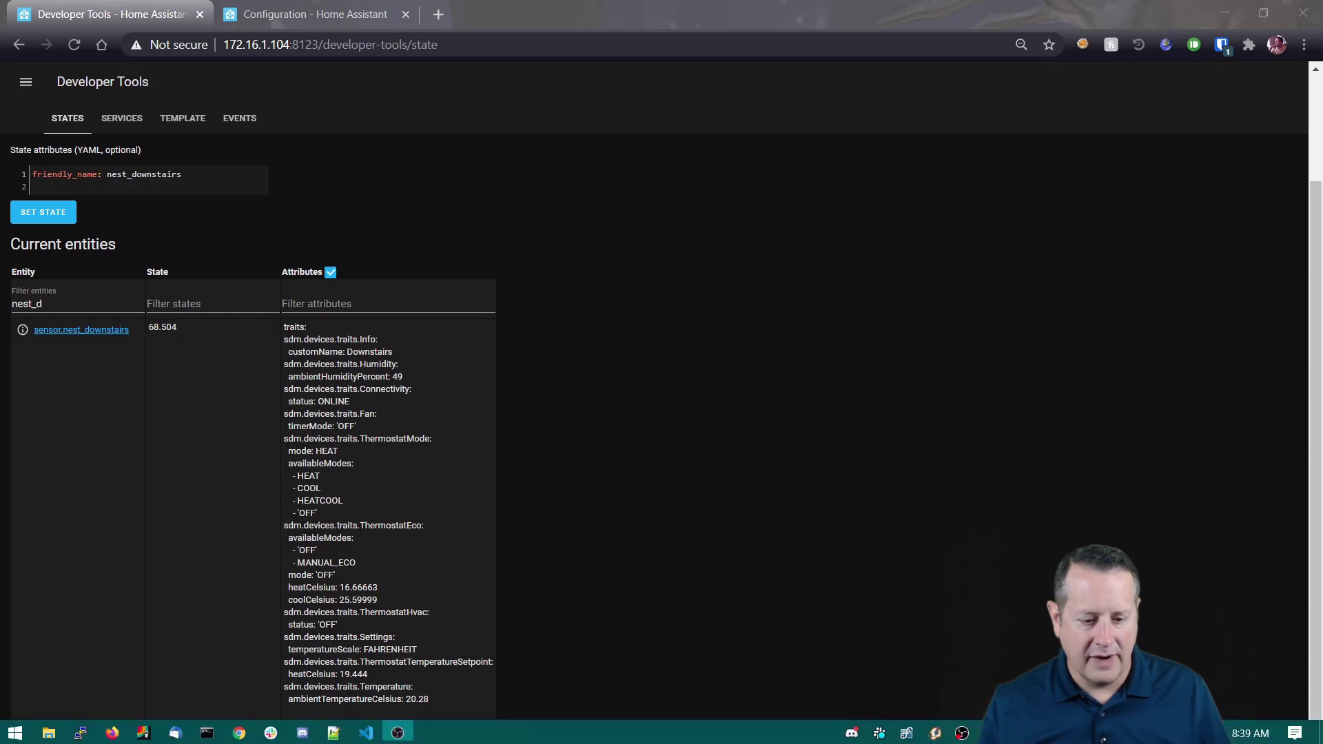
pyautogui.click(363, 740)
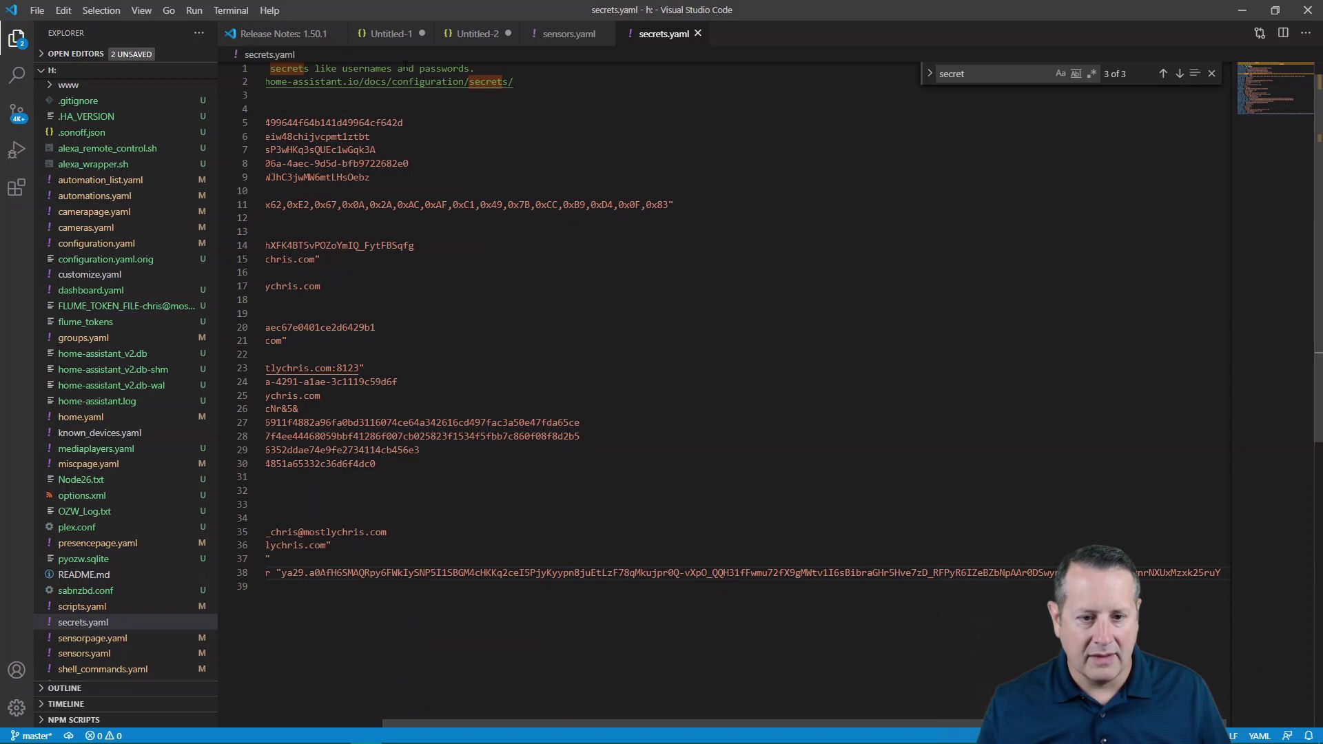
# - In sensors.yaml line 690, add parentheses so round (1) wraps the entire Fahrenheit conversion
pyautogui.click(563, 36)
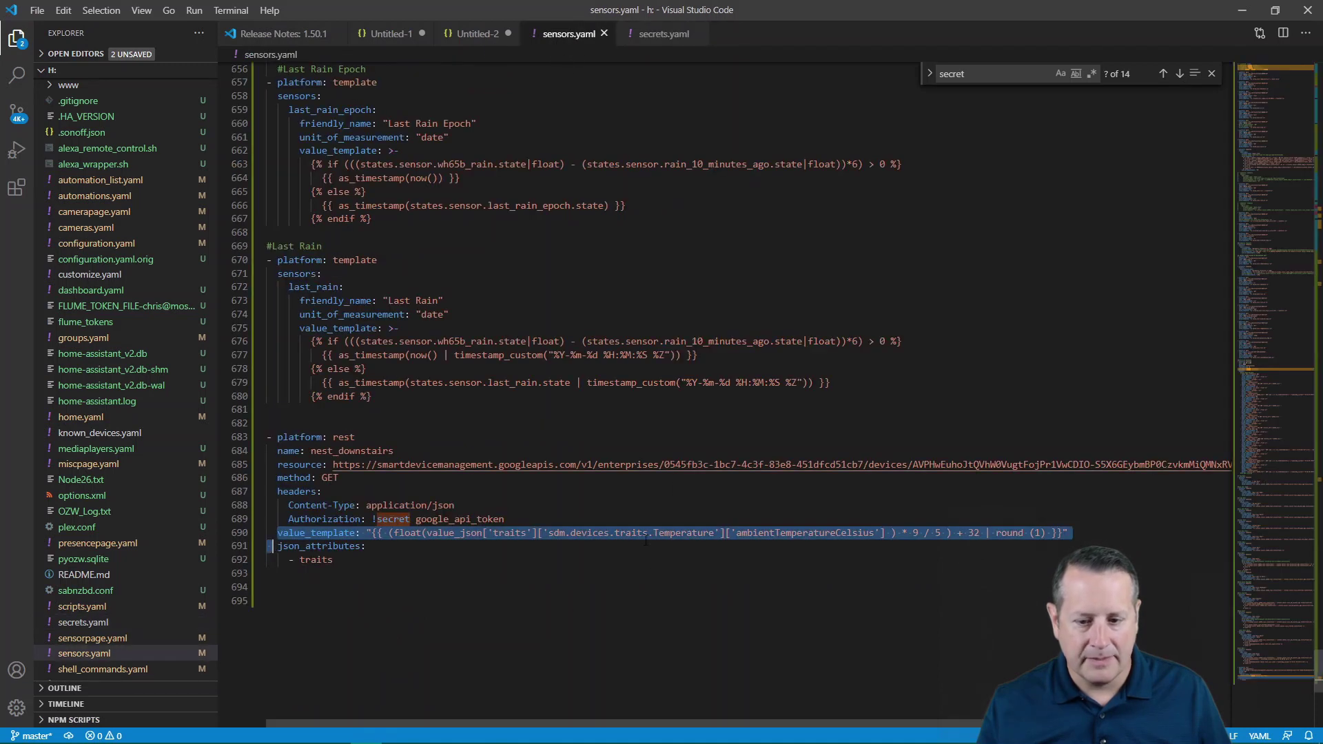
pyautogui.click(468, 558)
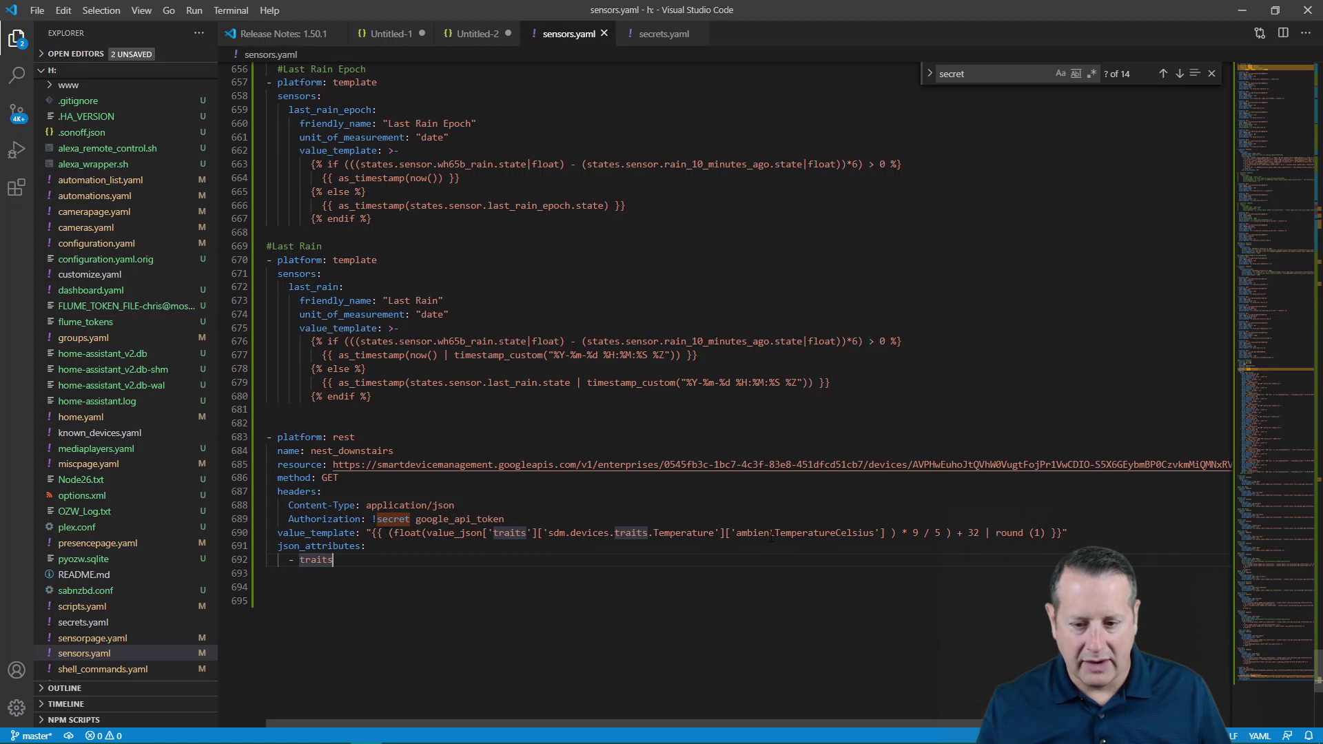
pyautogui.click(390, 534)
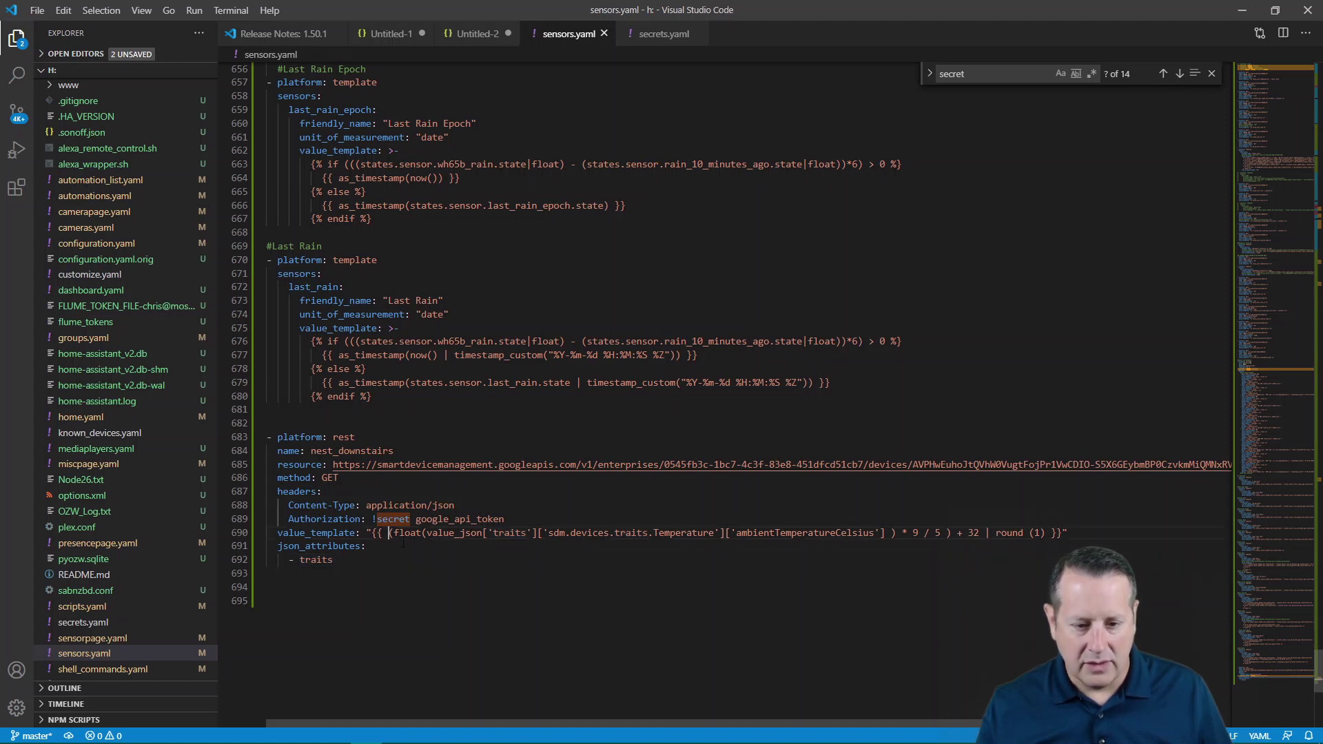
pyautogui.write('(1')
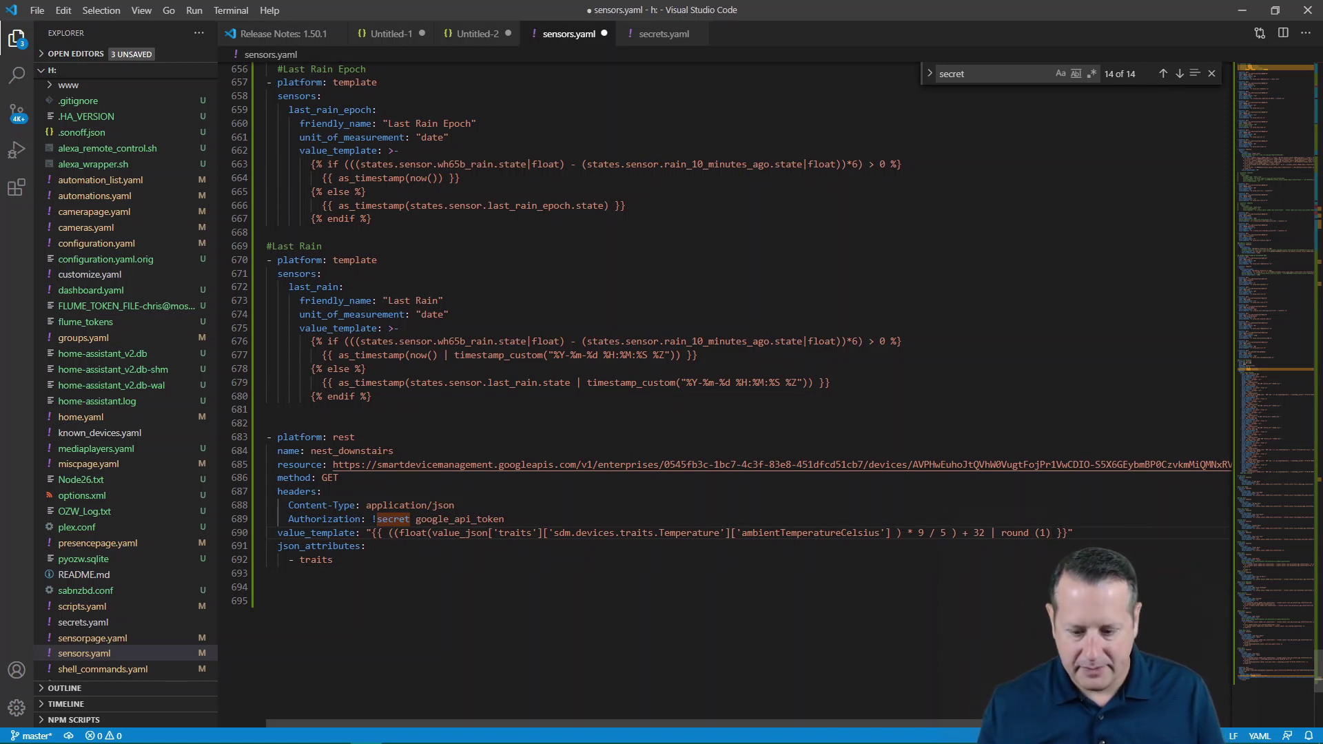
pyautogui.write(')')
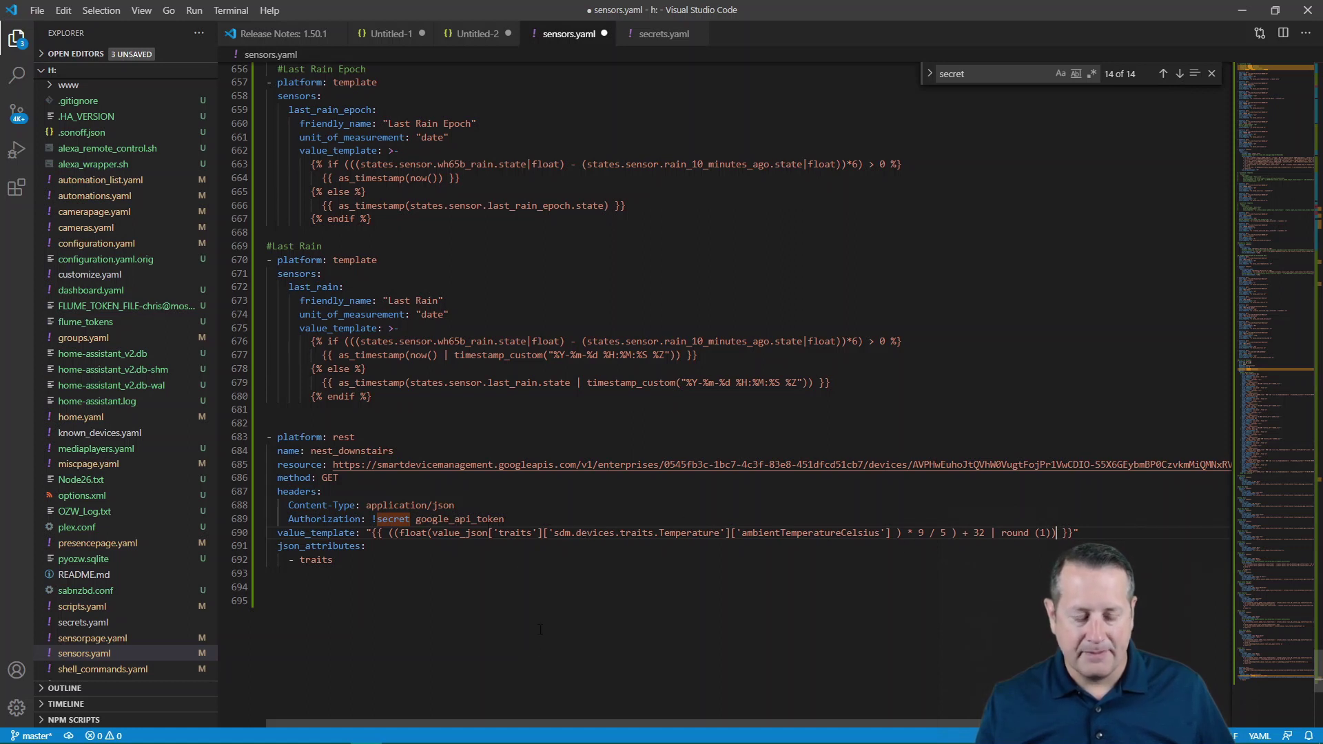
pyautogui.hotkey('alt', 'Tab')
# - Switch back to the Chrome window showing Home Assistant Developer Tools states
pyautogui.hotkey('shift', 'Tab')
pyautogui.hotkey('shift', 'Tab')
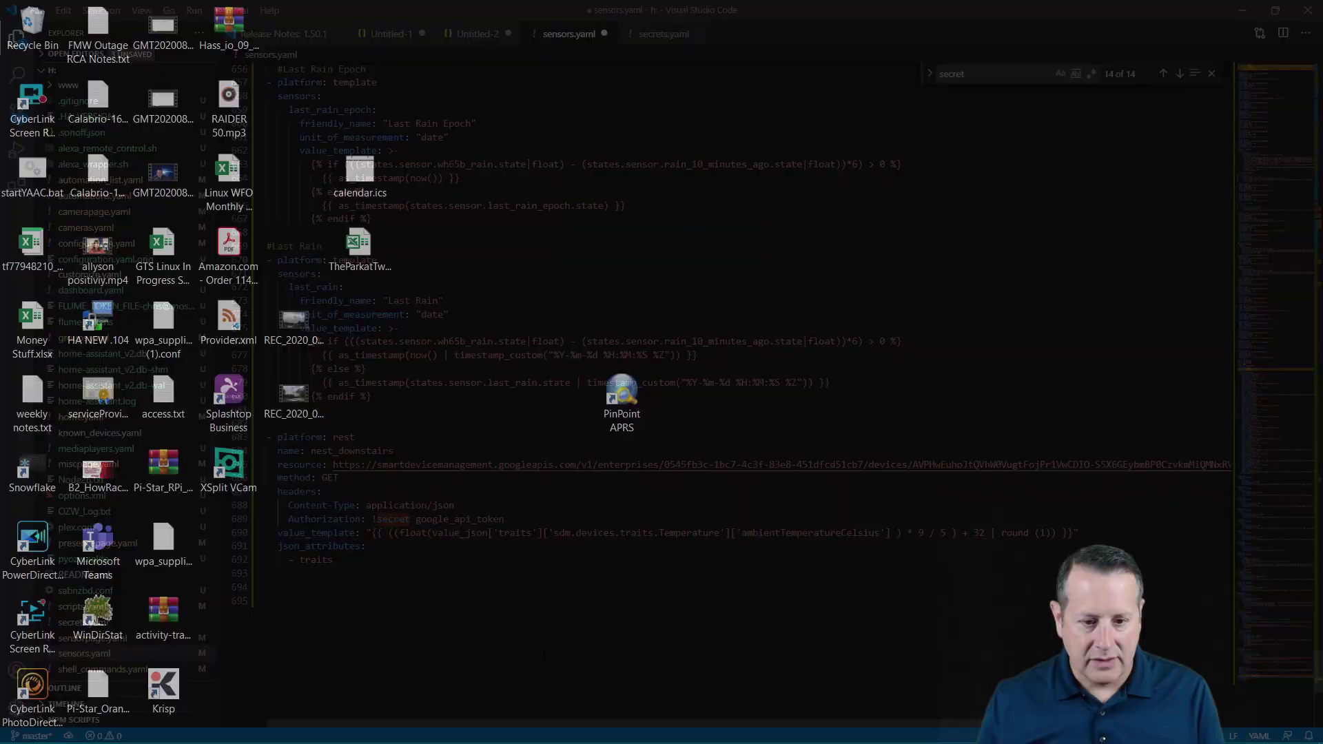
pyautogui.press('Escape')
pyautogui.hotkey('alt', 'Tab')
pyautogui.press('Tab')
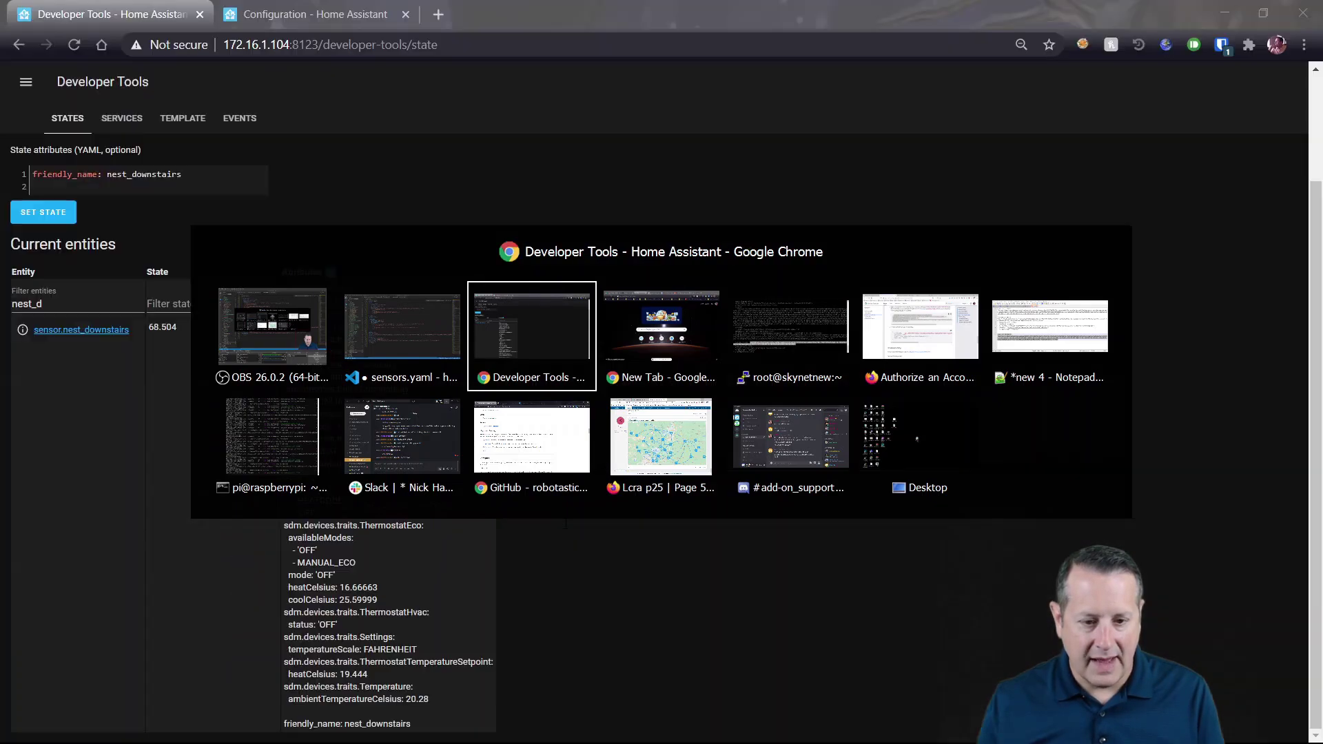